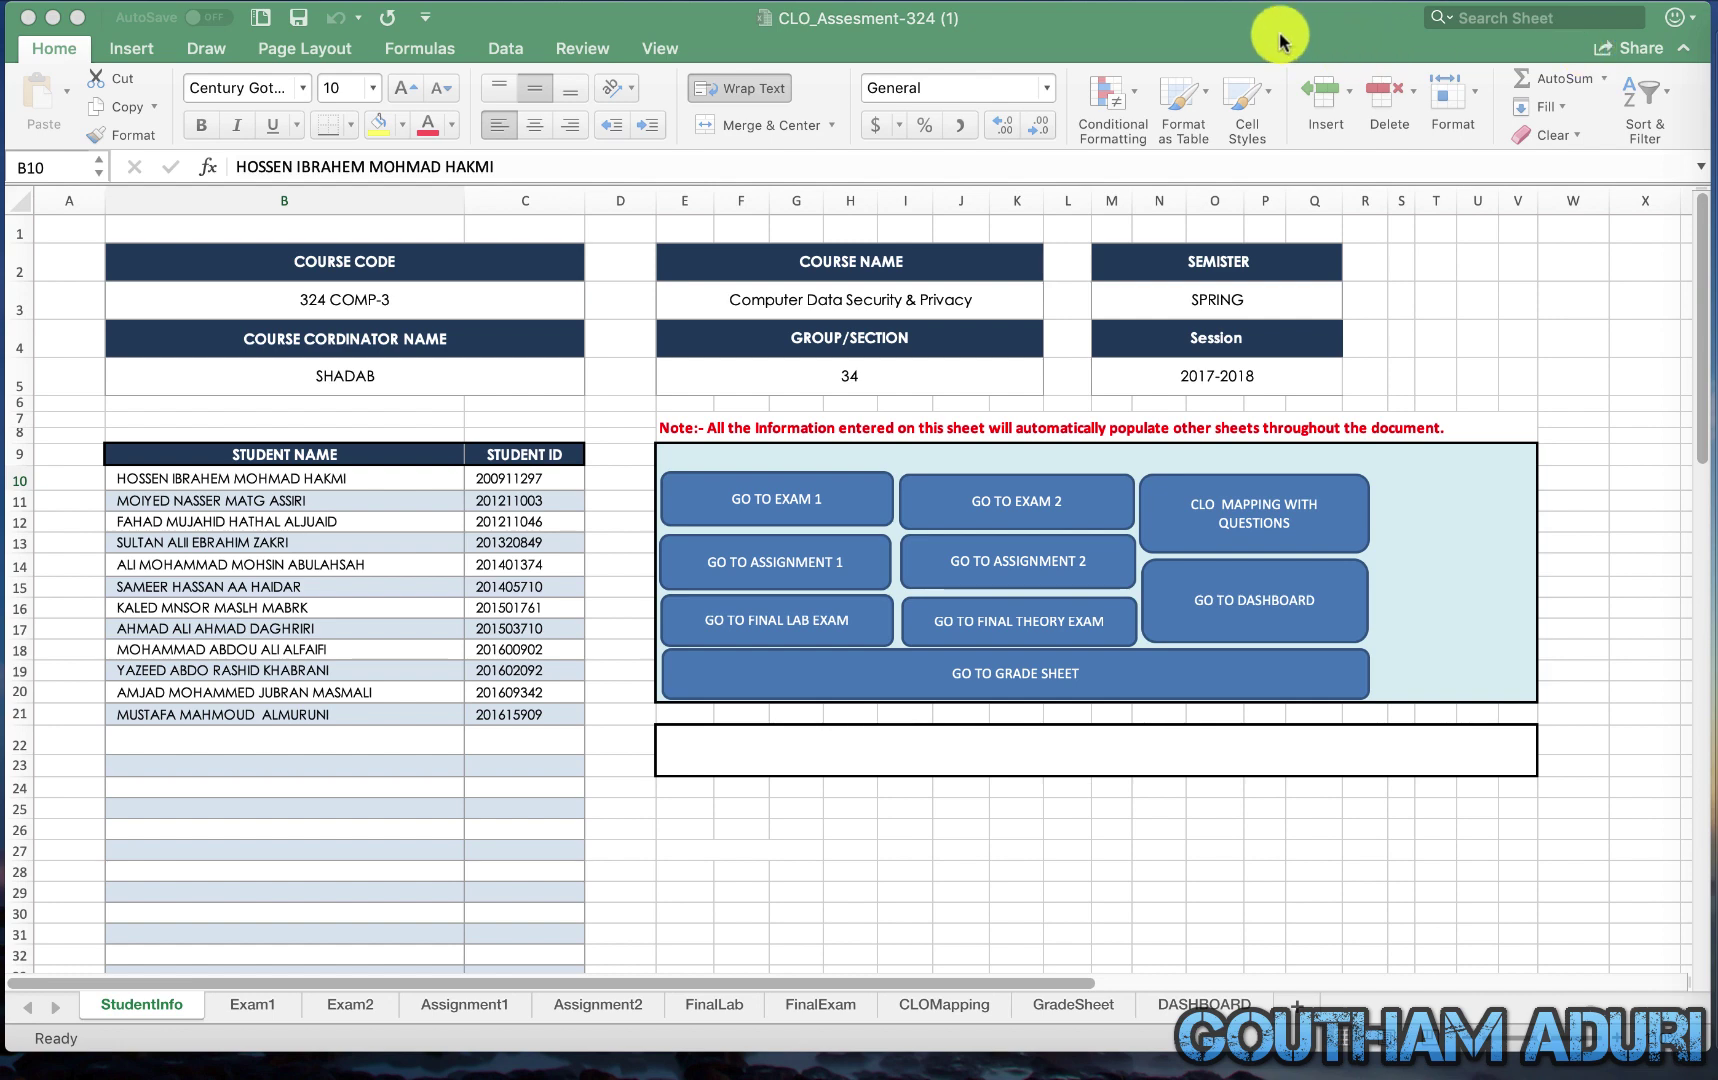
Open 2 CLO-AssessmentDetail-COMP324-20182-detailed-updated.xlsx from the CLO assessment folder, review its Total sheet, and put it away
left_click(1668, 80)
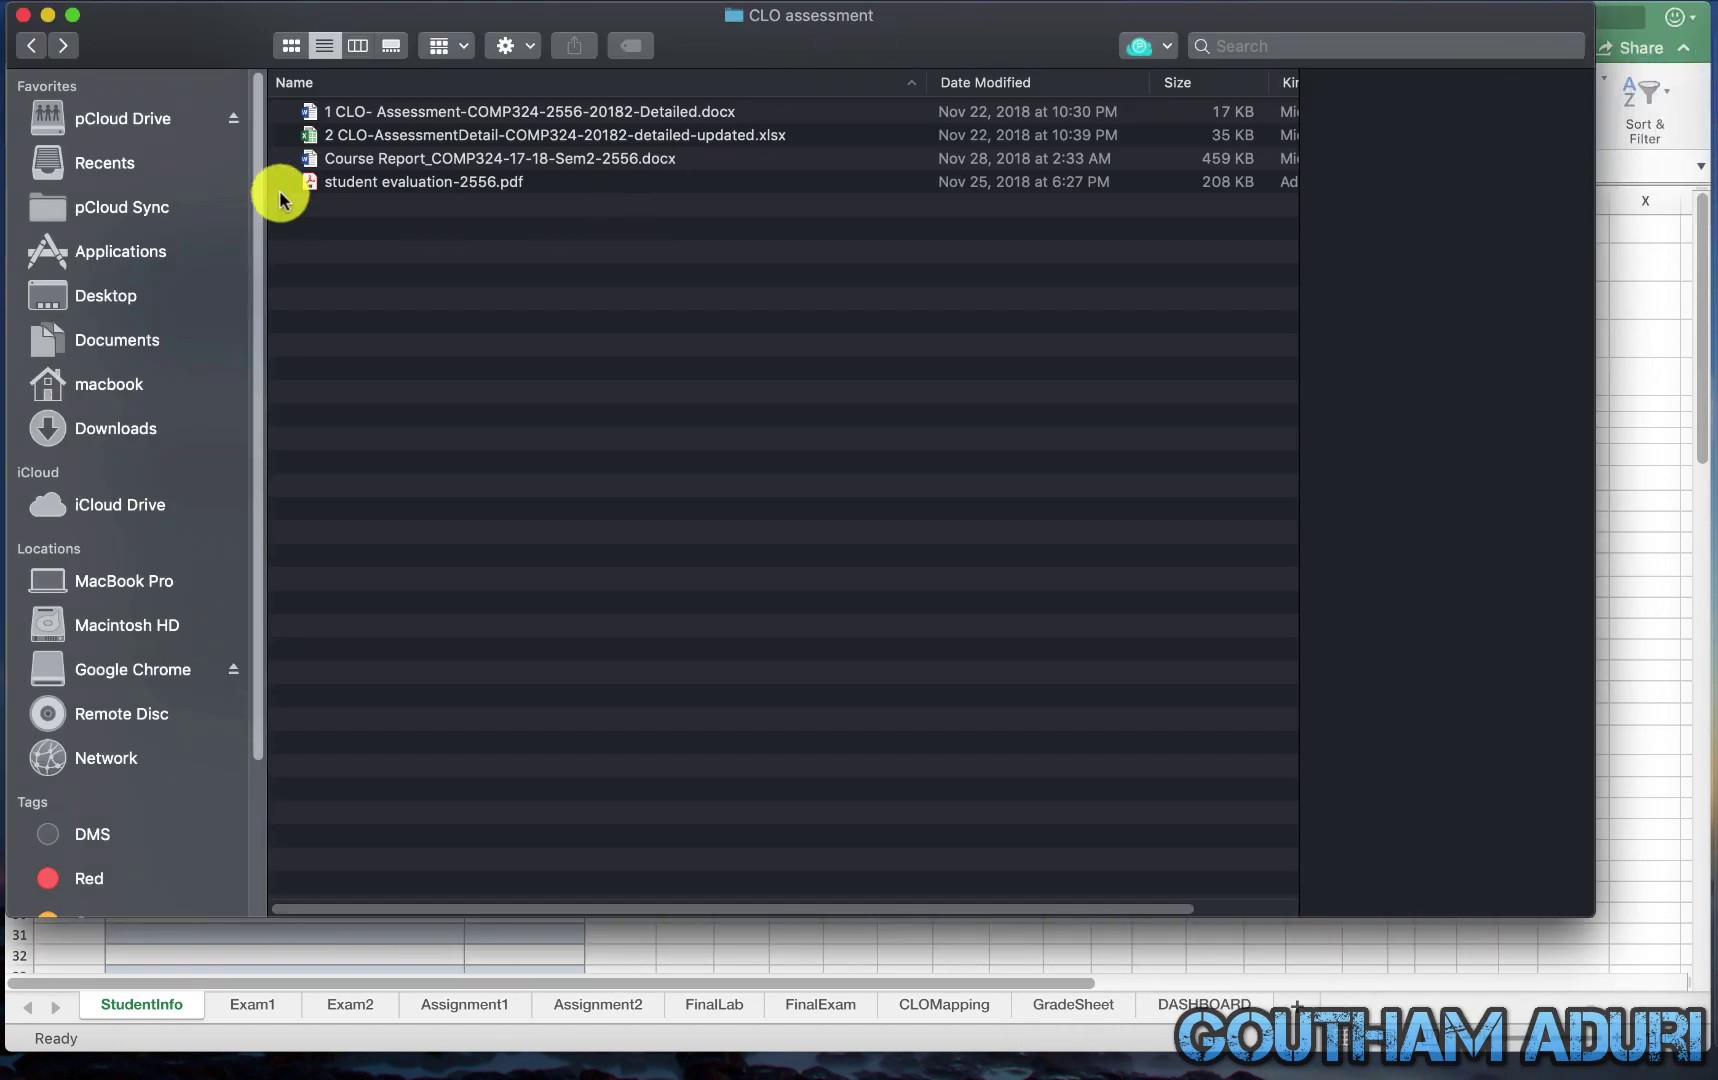
double_click(350, 135)
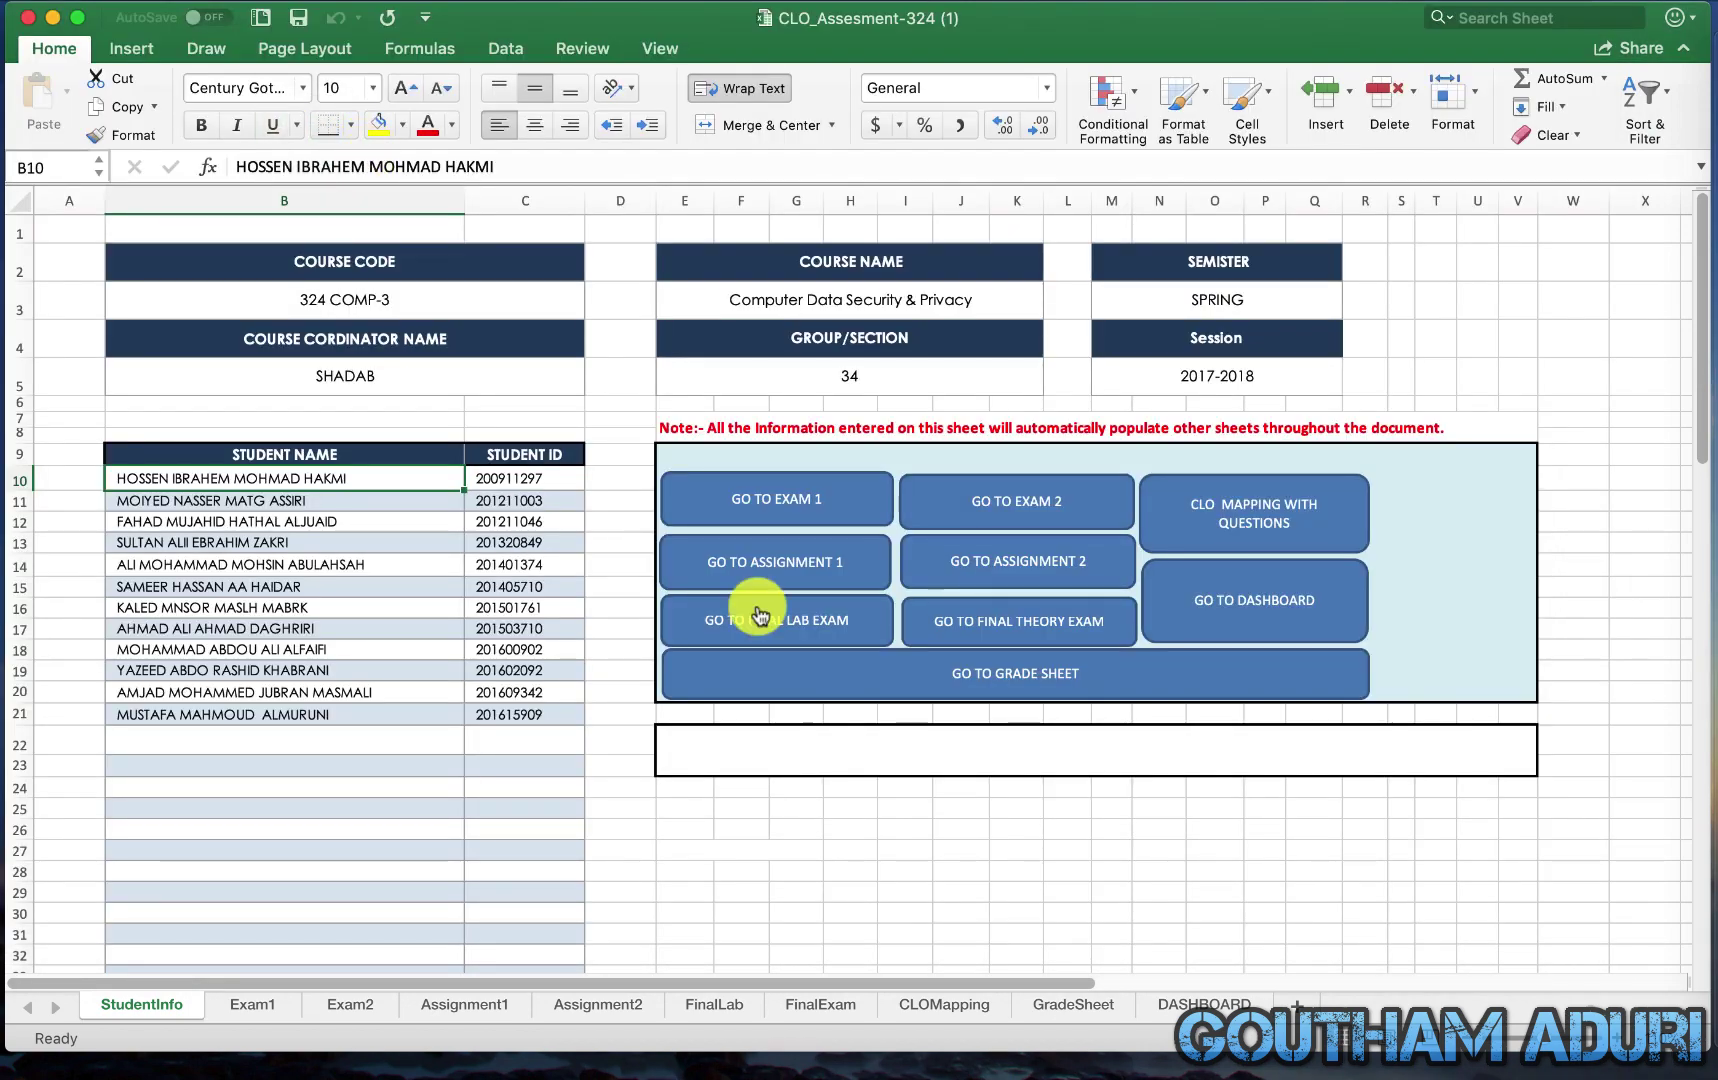
mouse_move(1715, 855)
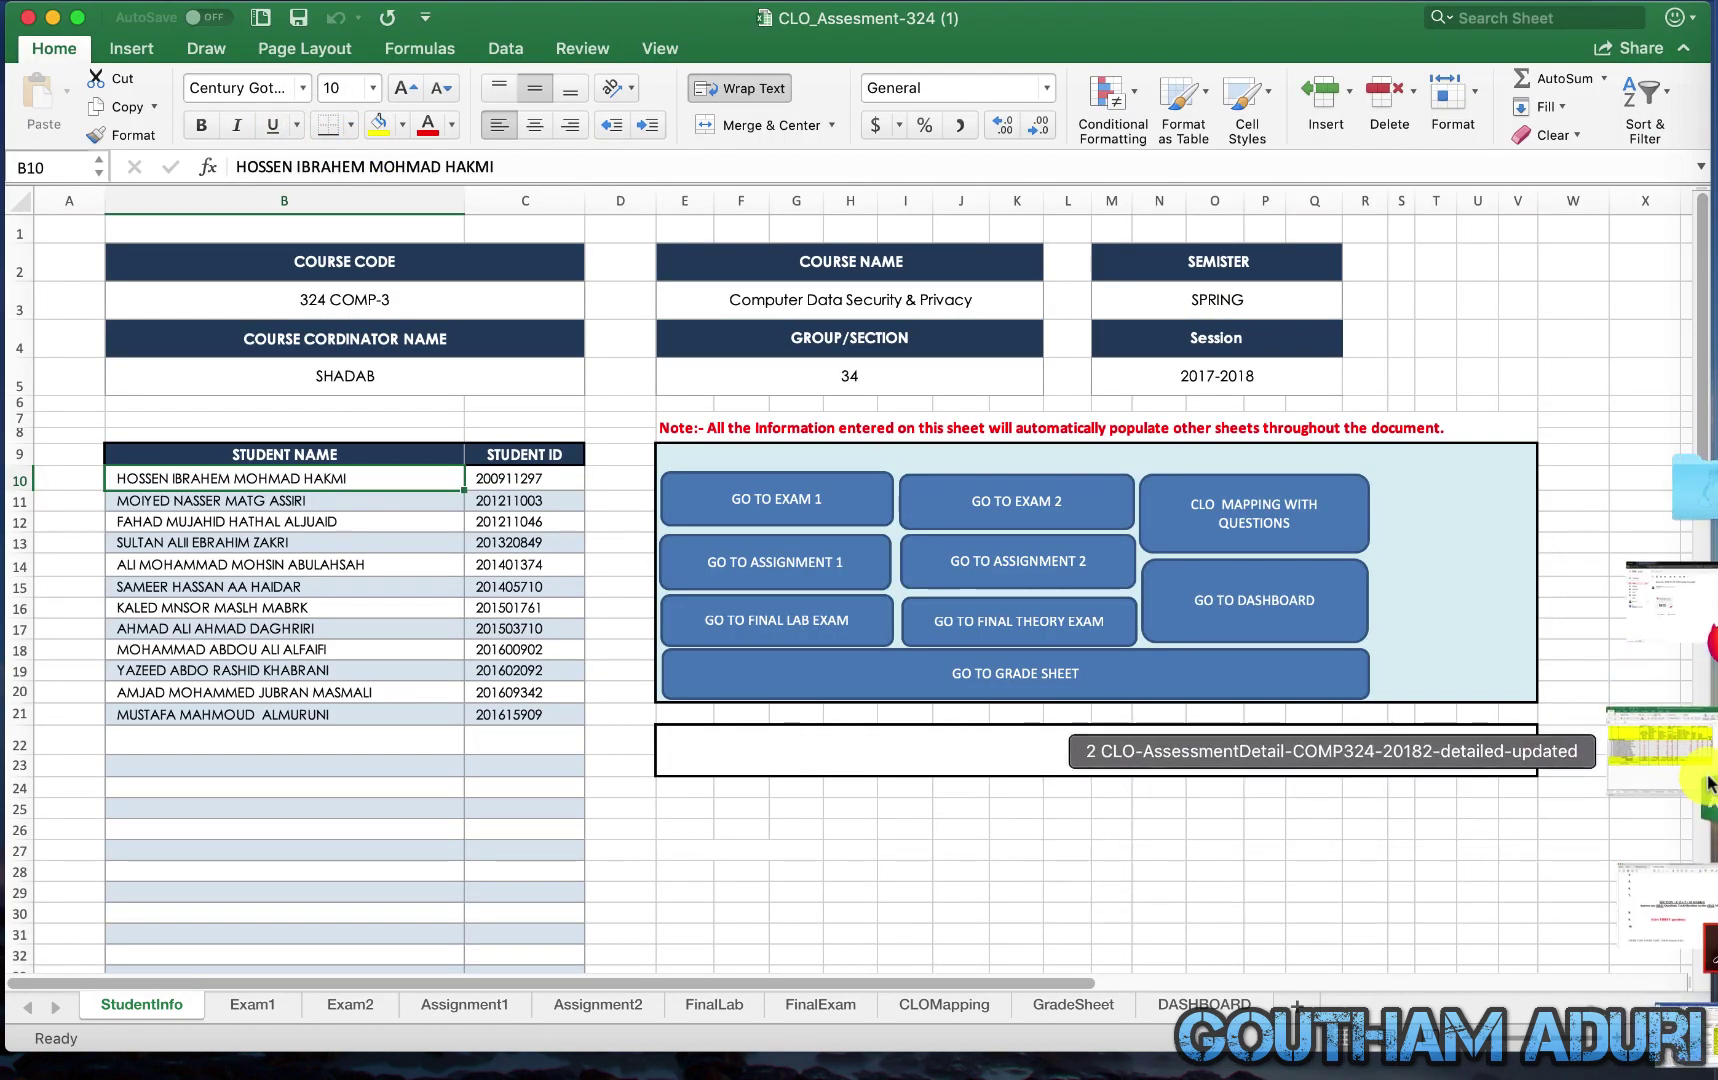
left_click(1698, 758)
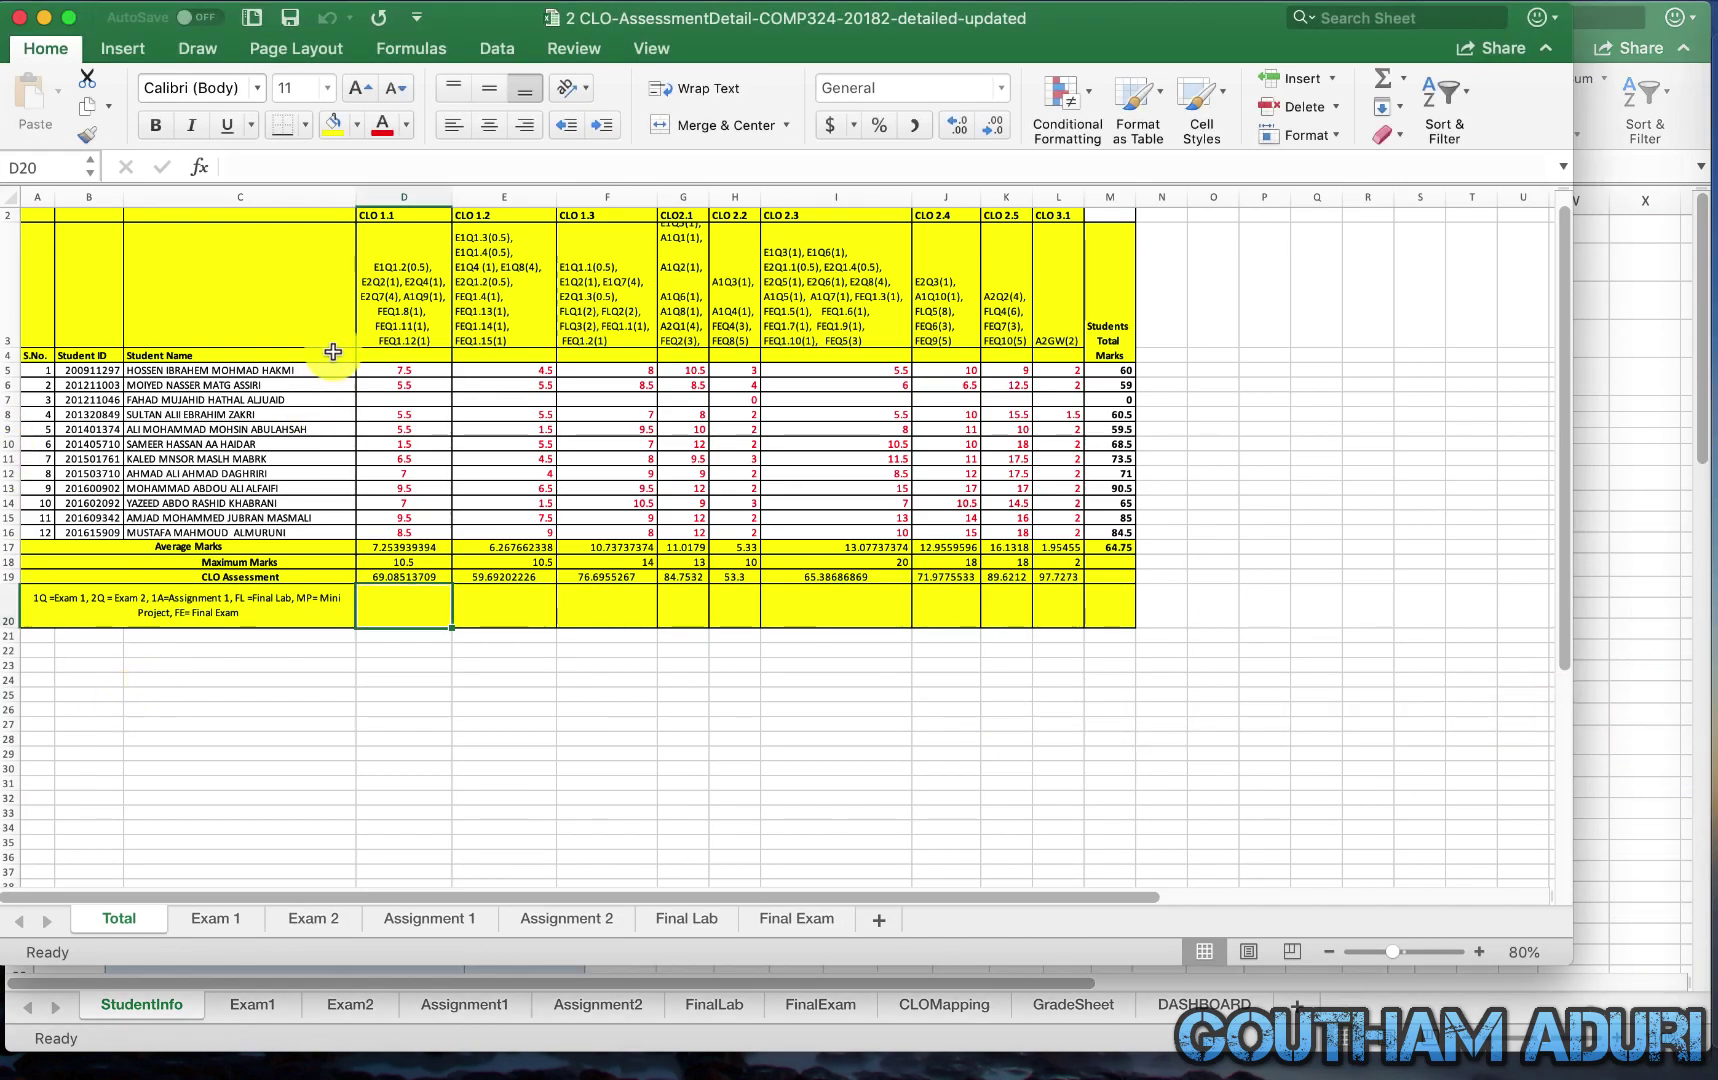
left_click(45, 18)
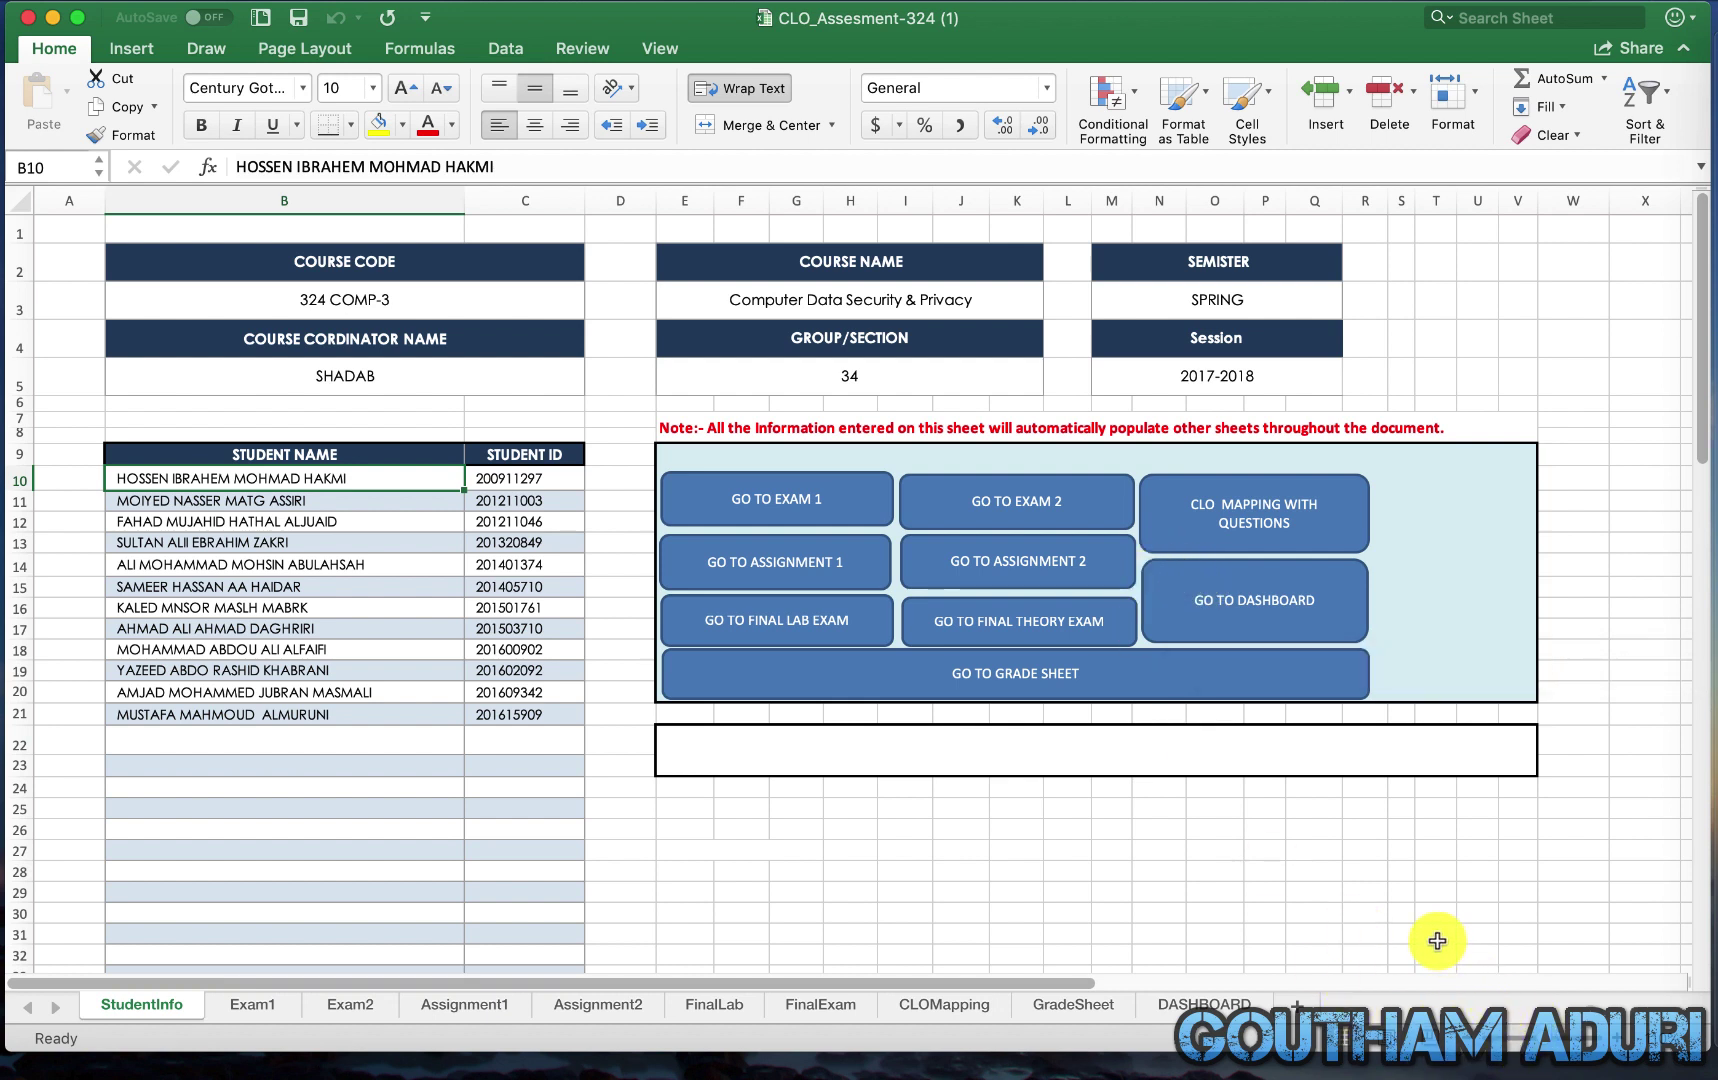
Set the course name in E3 of the StudentInfo sheet to Data Modeling and Simulation
scroll(1419, 909, "up", 2)
scroll(705, 600, "up", 1)
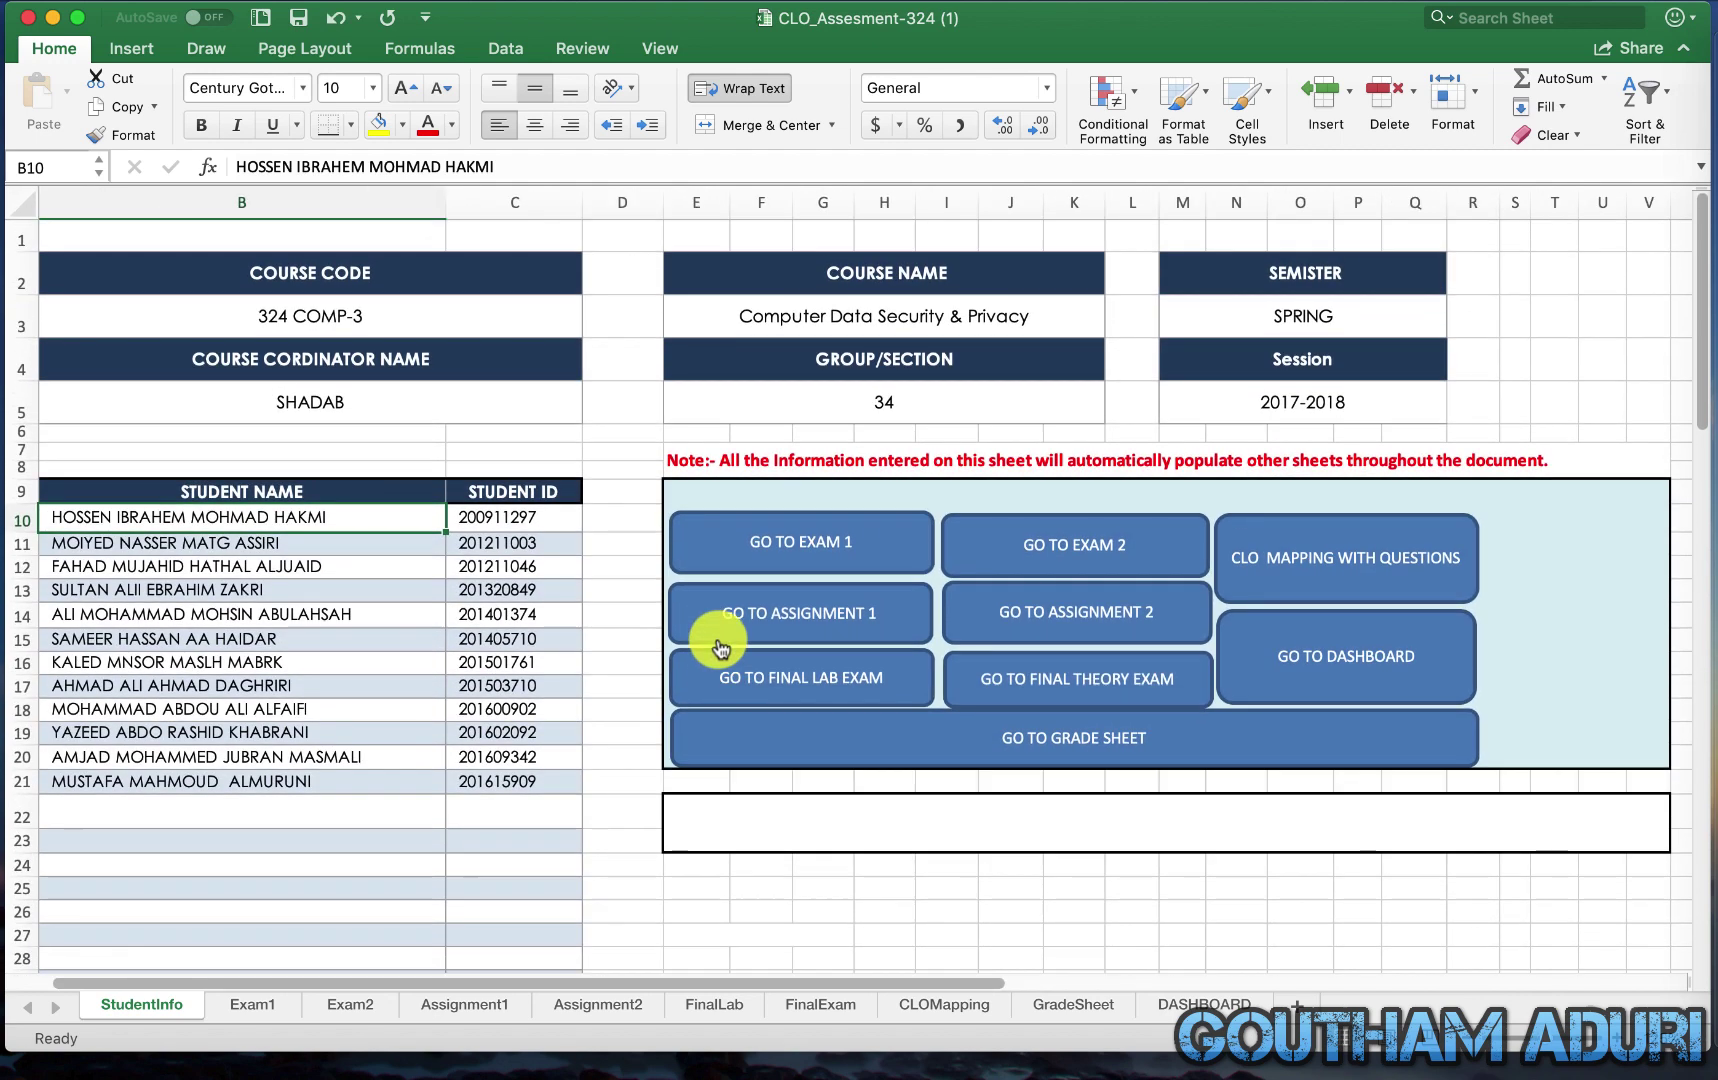
key("Left")
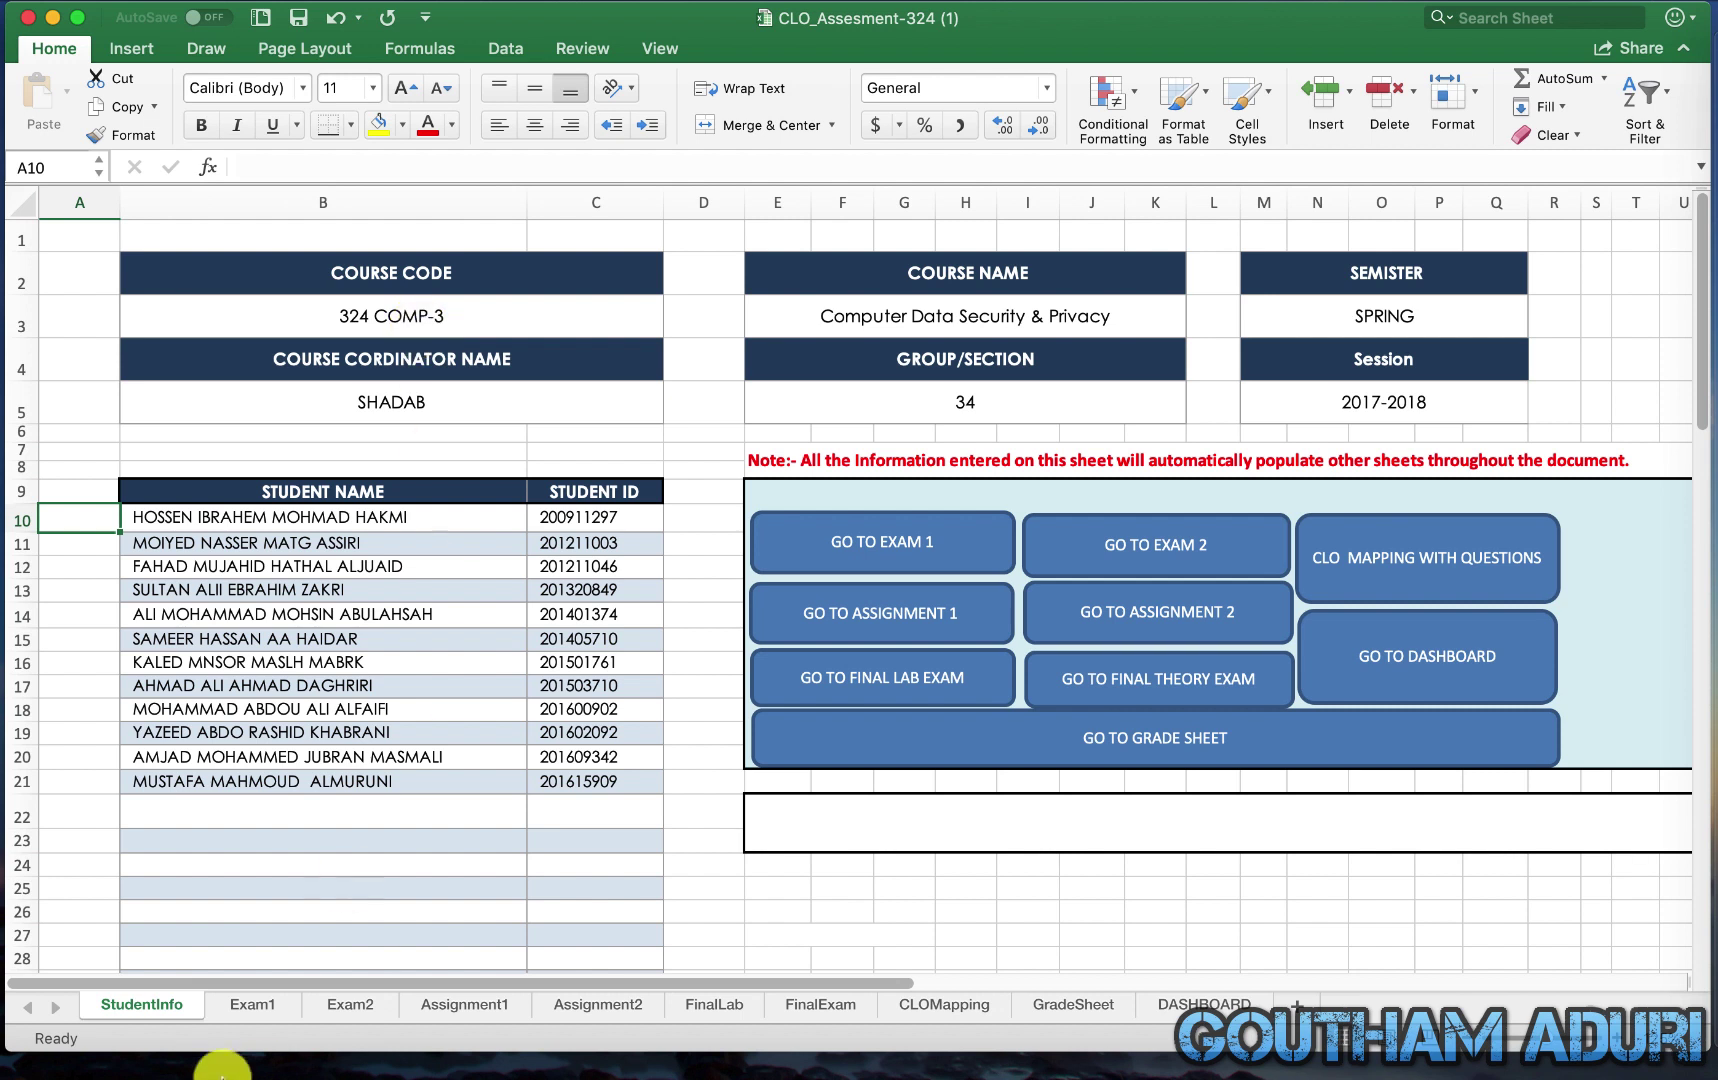
left_click(957, 319)
type("Dat")
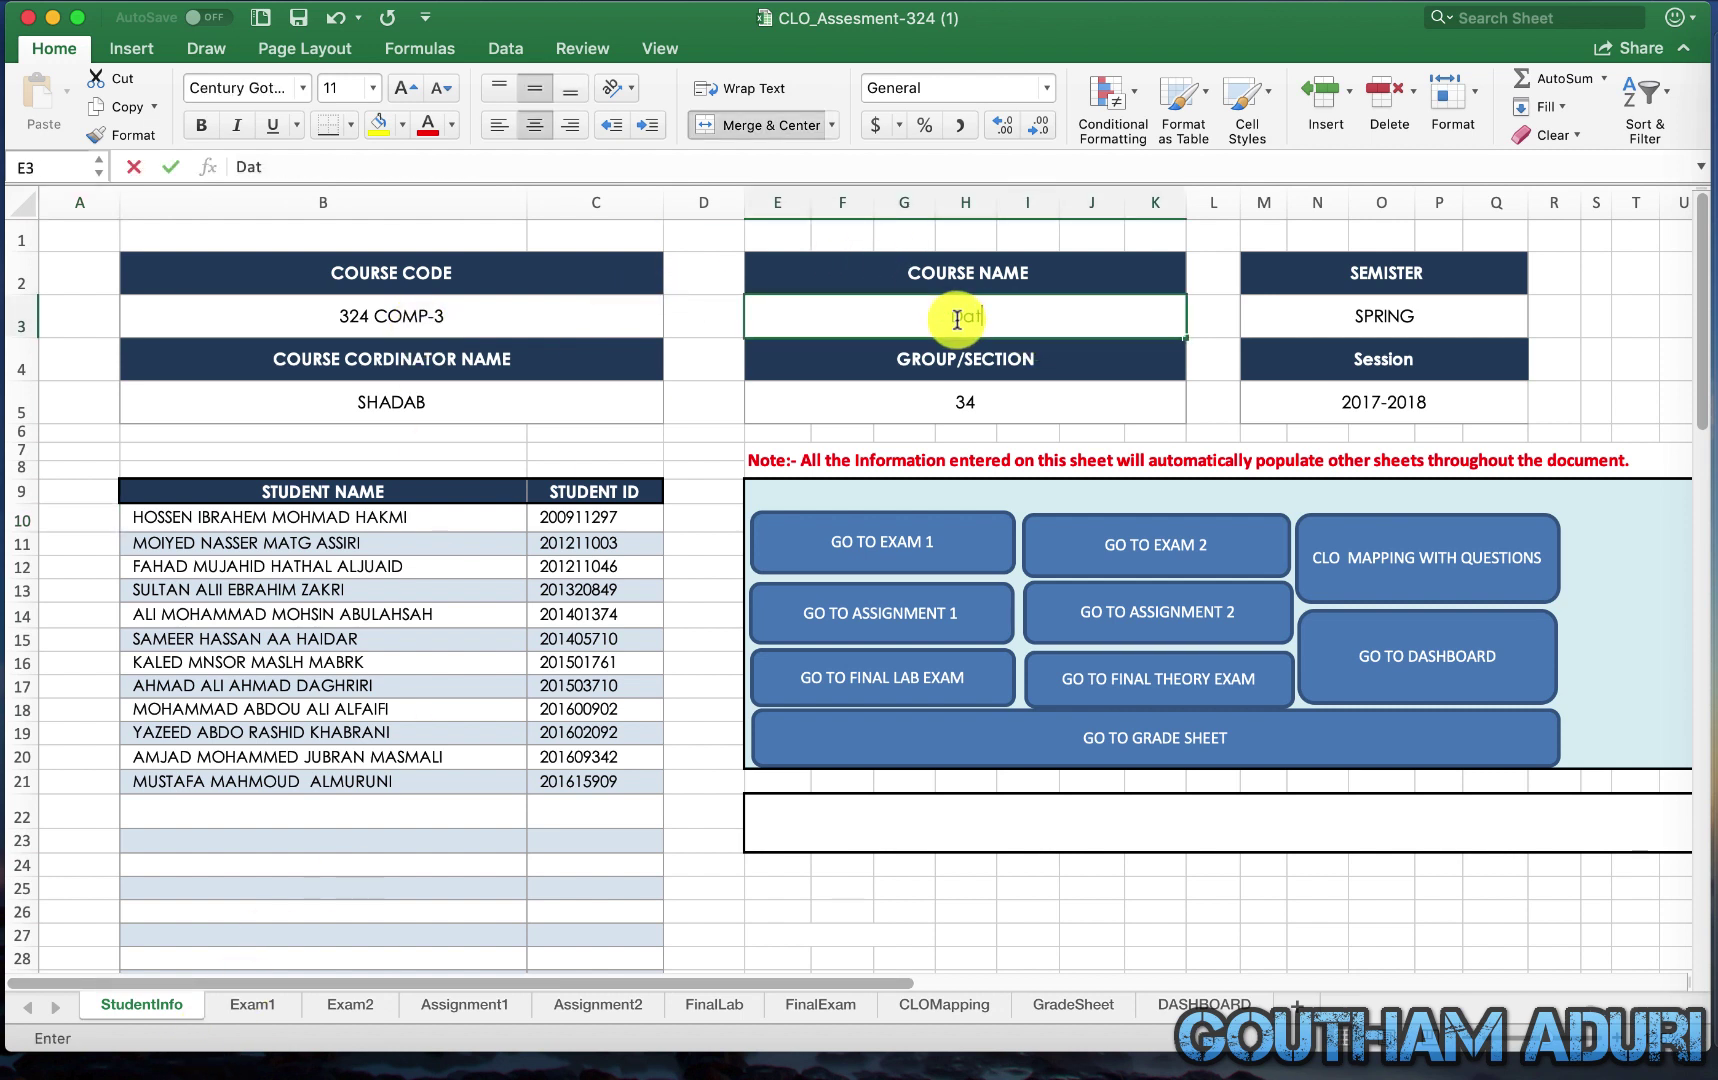
type("a M")
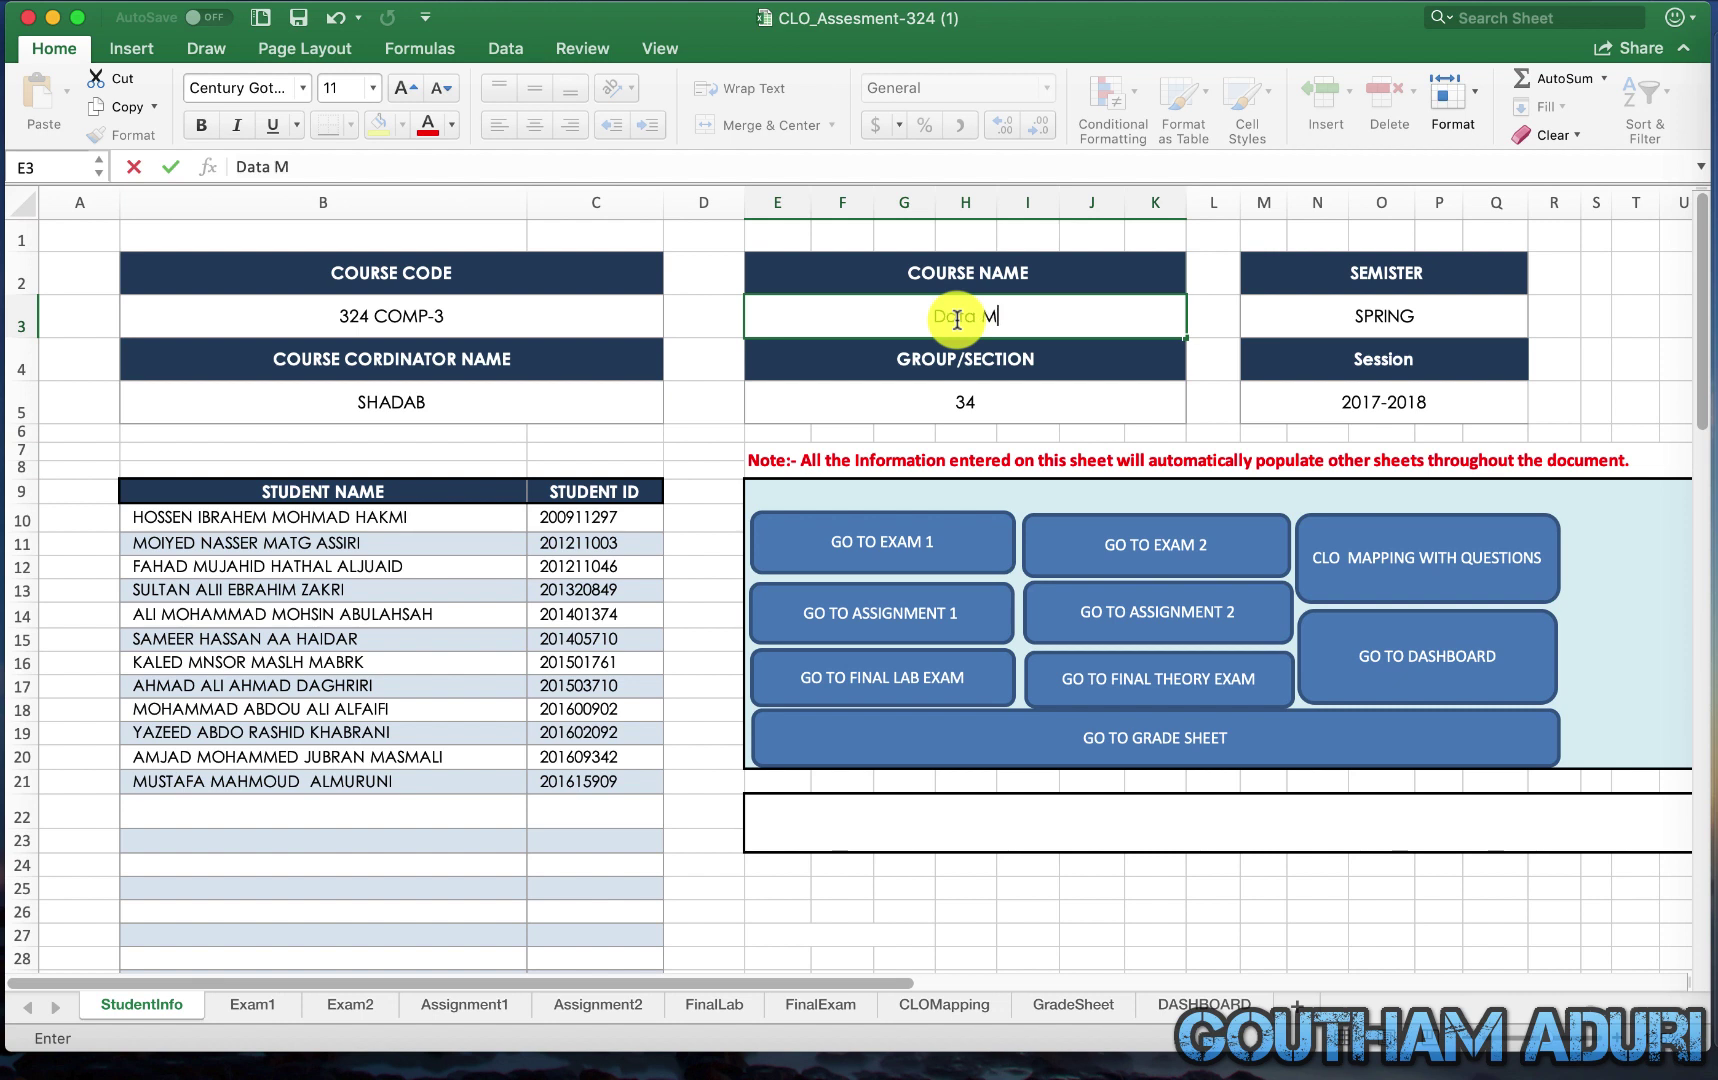
type("odeling and")
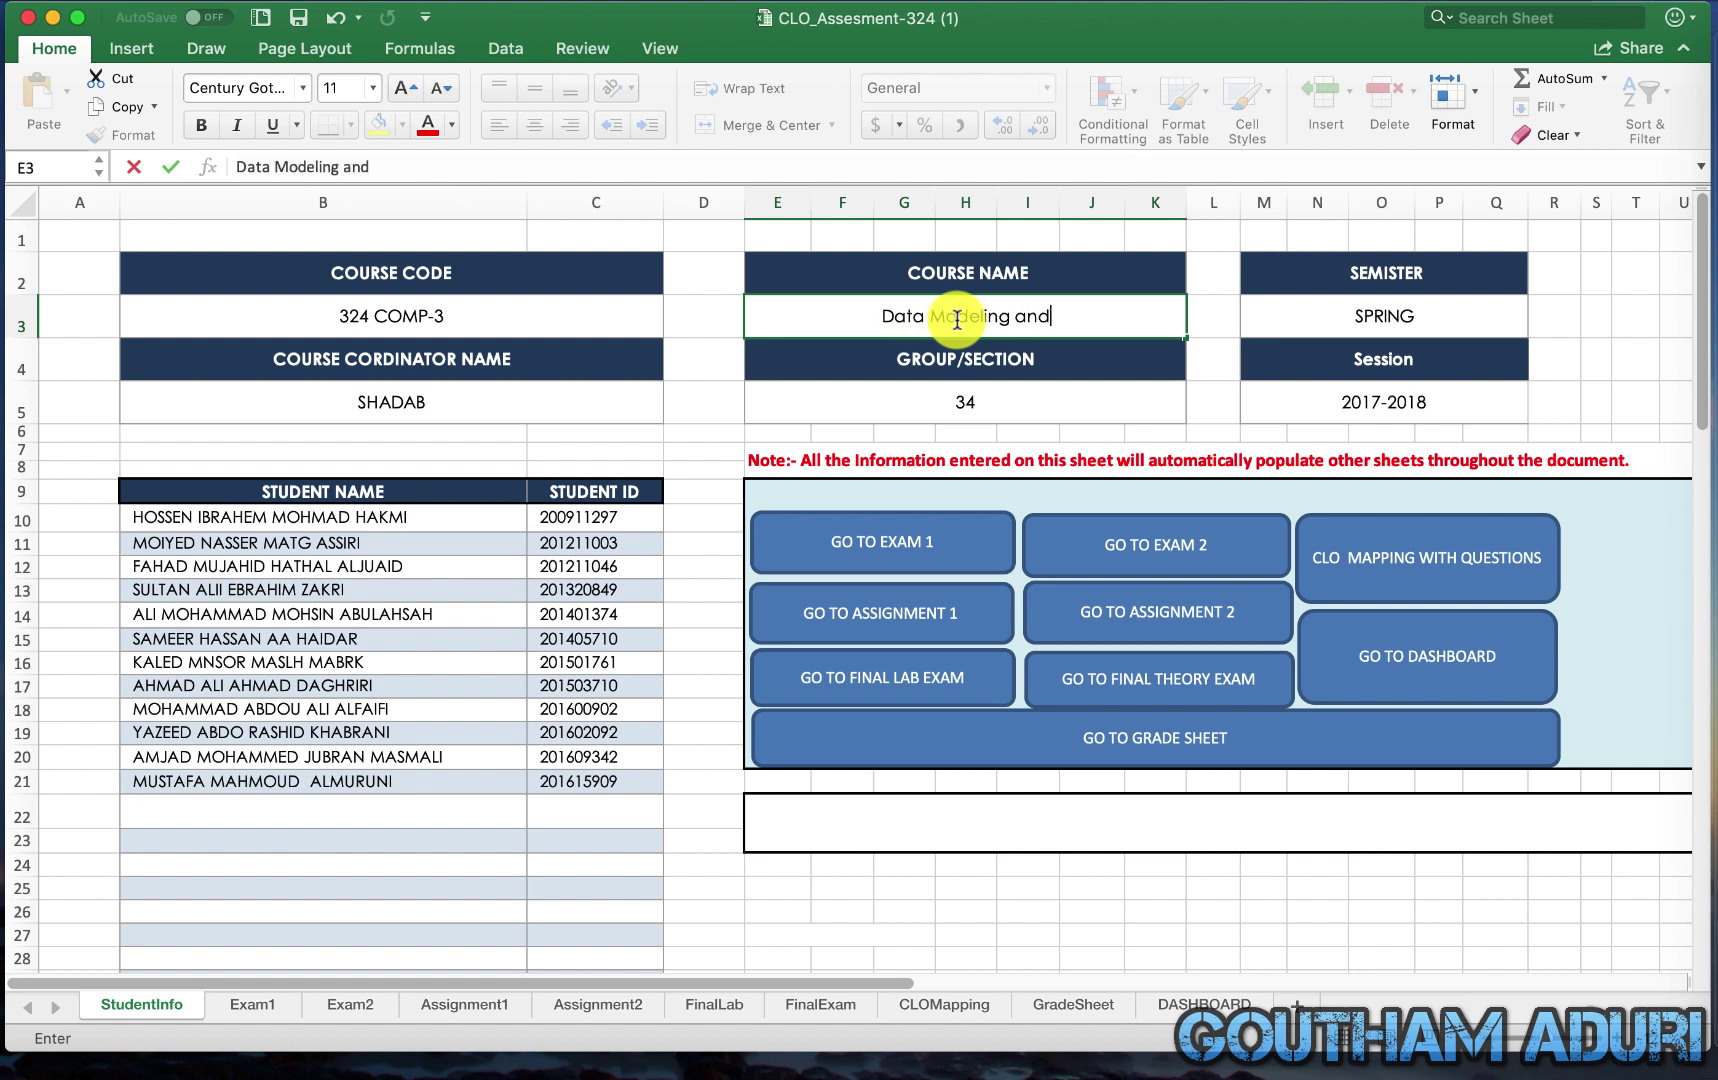
type(" Simulation")
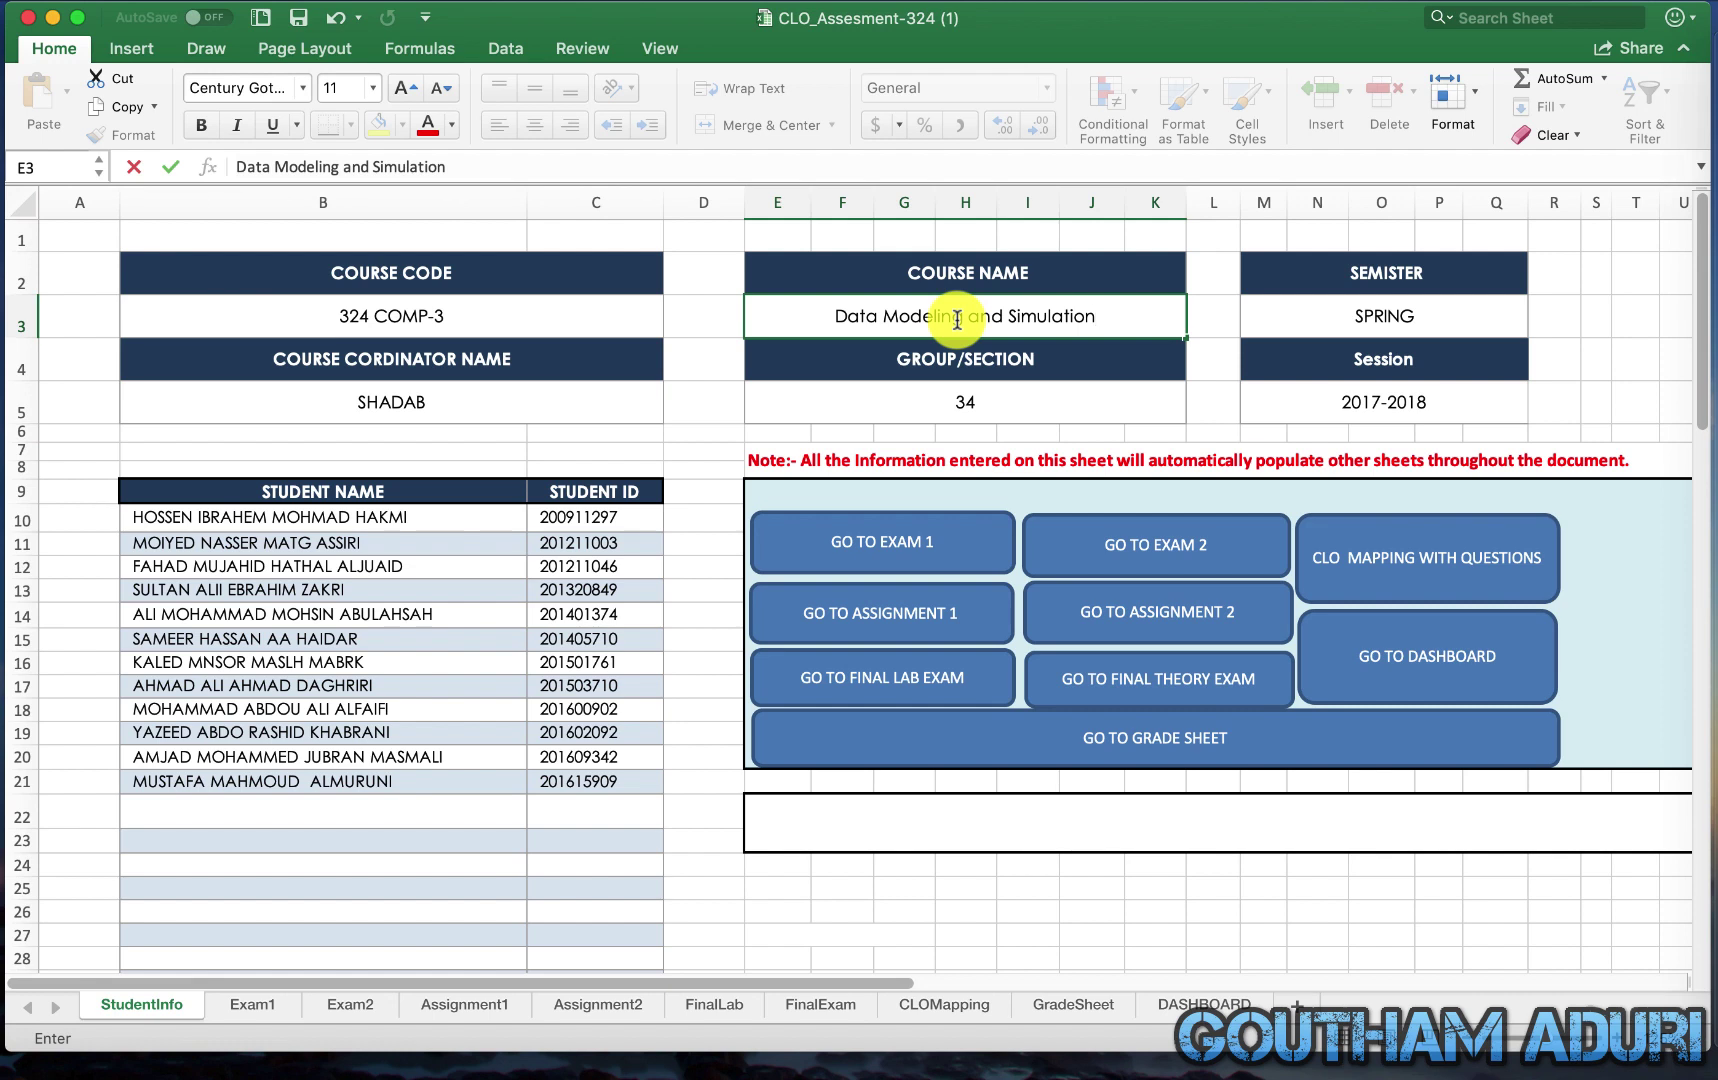
Check the course name on the Exam1 and Exam2 sheets, returning to the StudentInfo home page
left_click(924, 537)
scroll(970, 444, "up", 3)
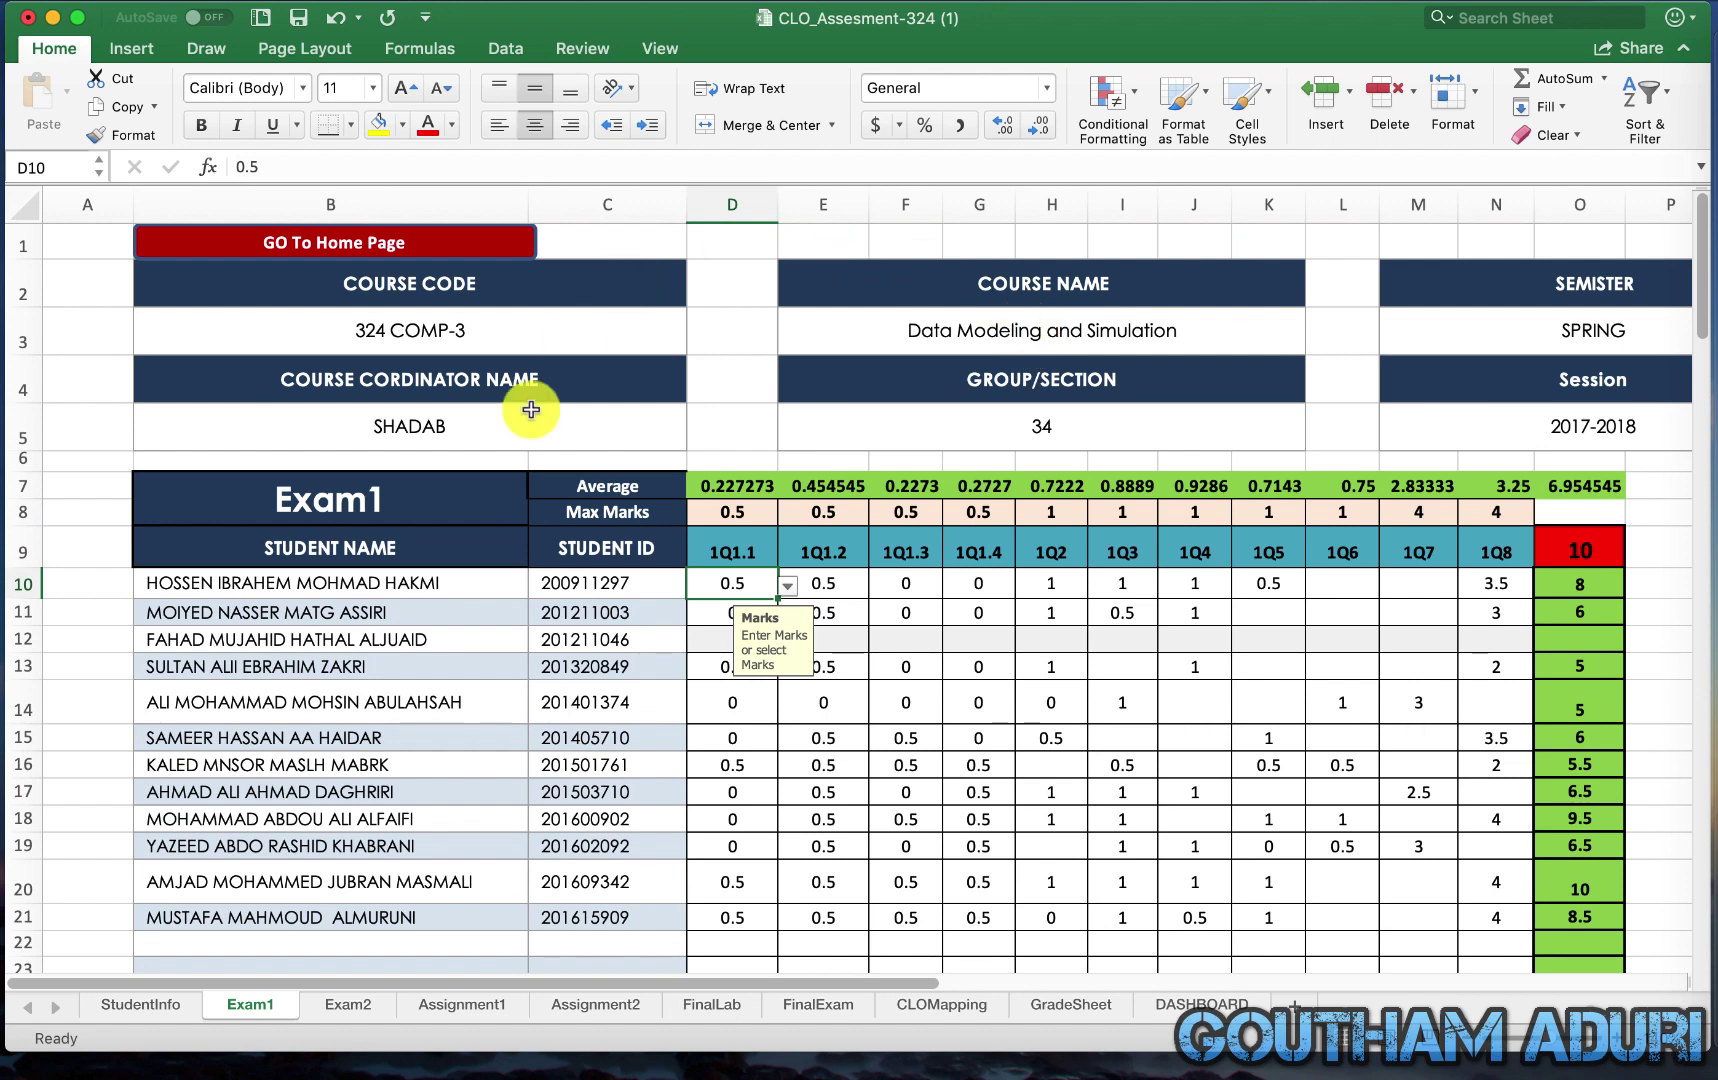
left_click(399, 247)
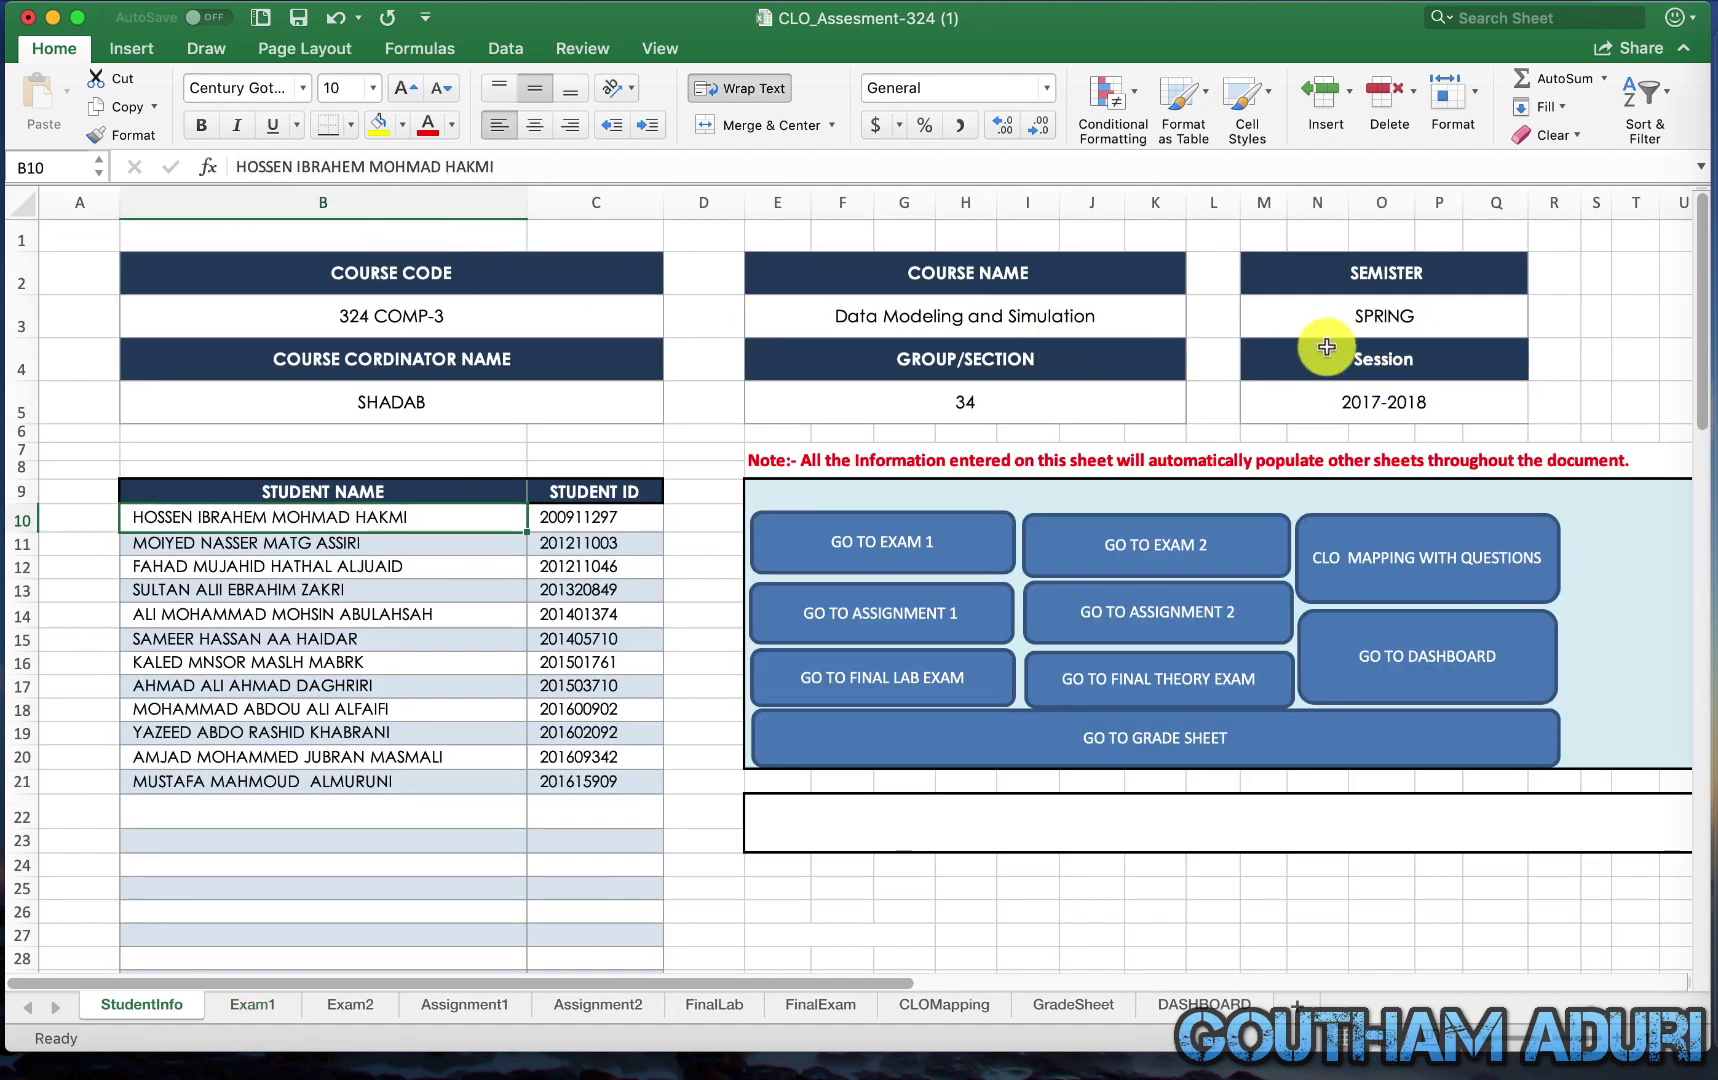
left_click(1218, 554)
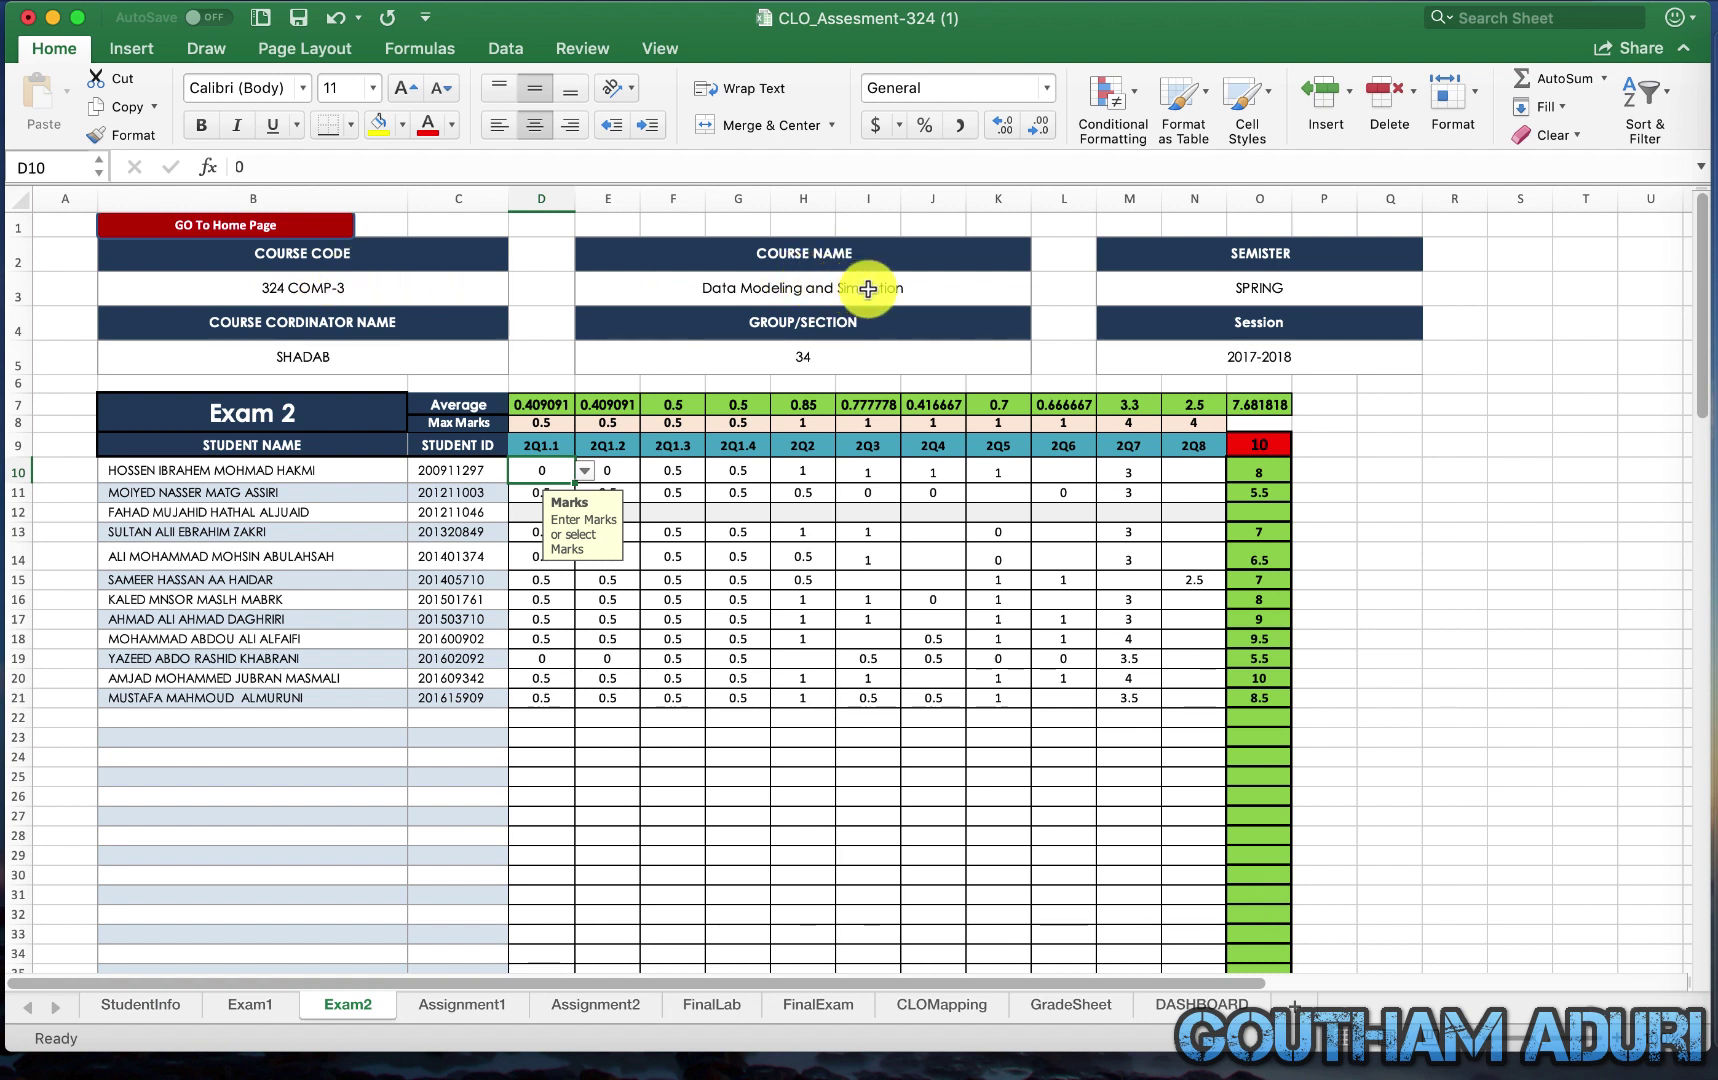
left_click(313, 236)
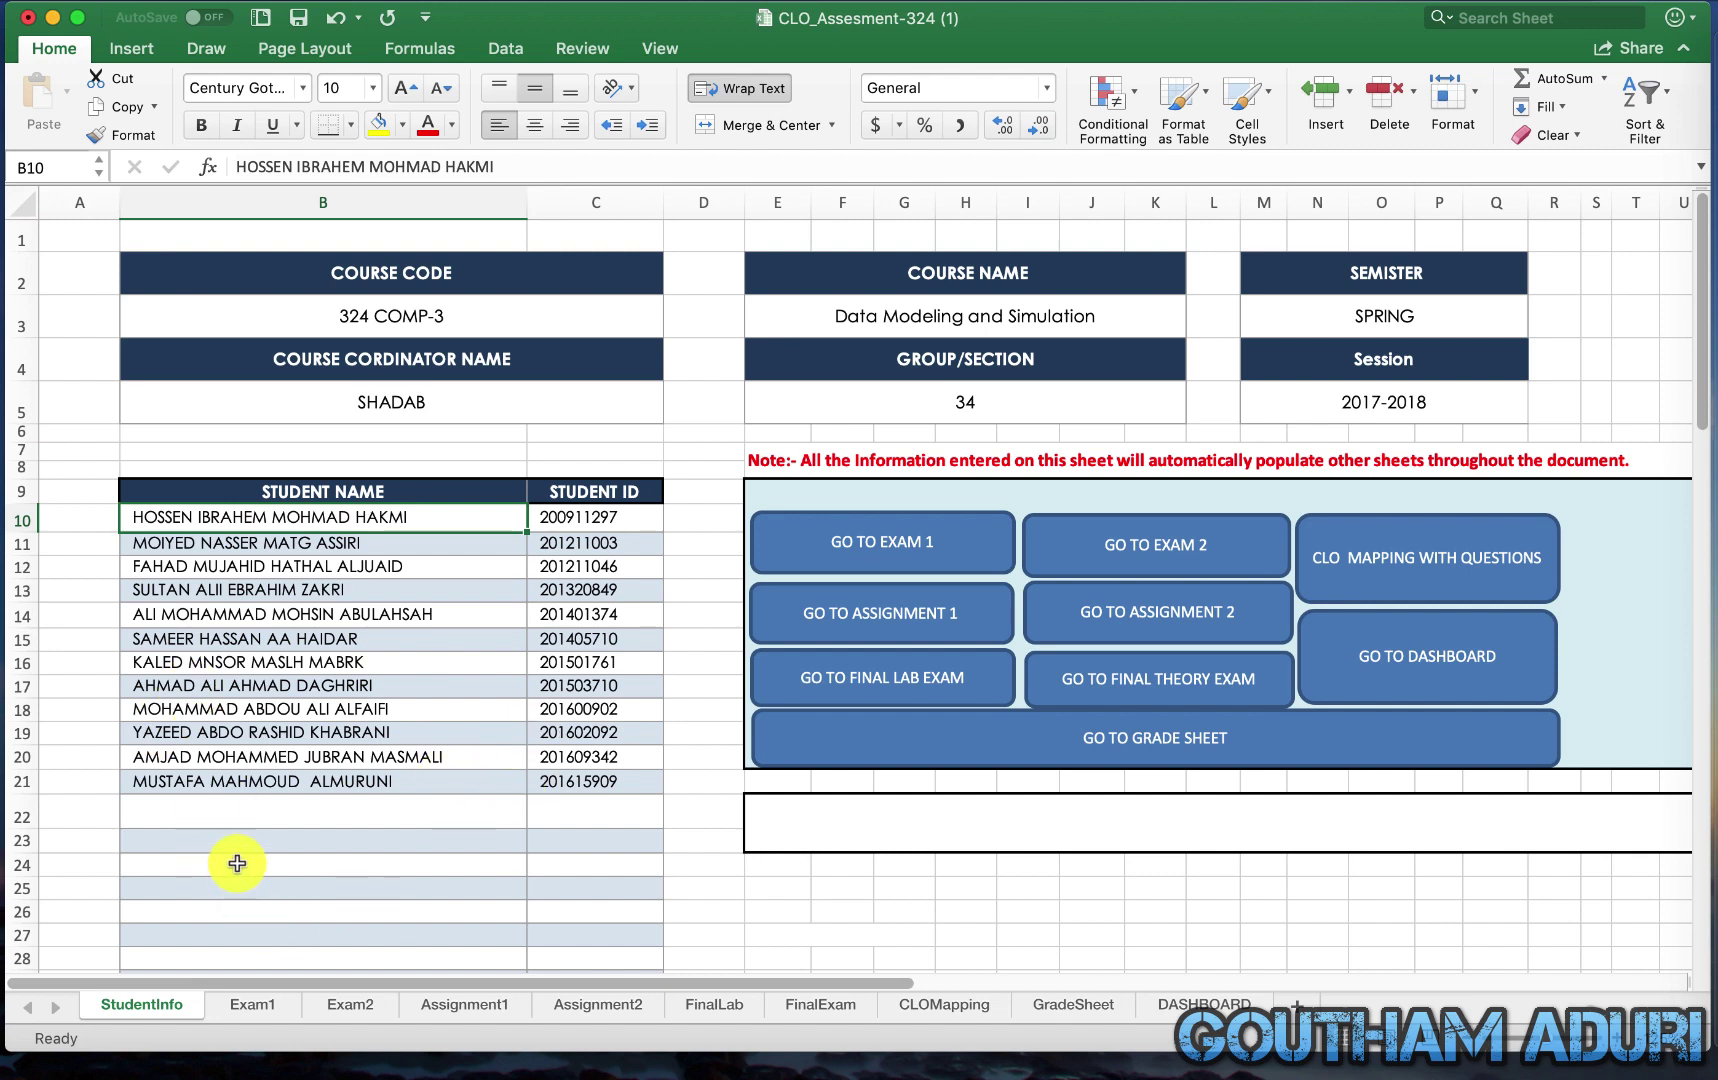
Add a new student named First Name Last Name in B22, the first empty row of the student list
left_click(222, 813)
scroll(315, 822, "up", 2)
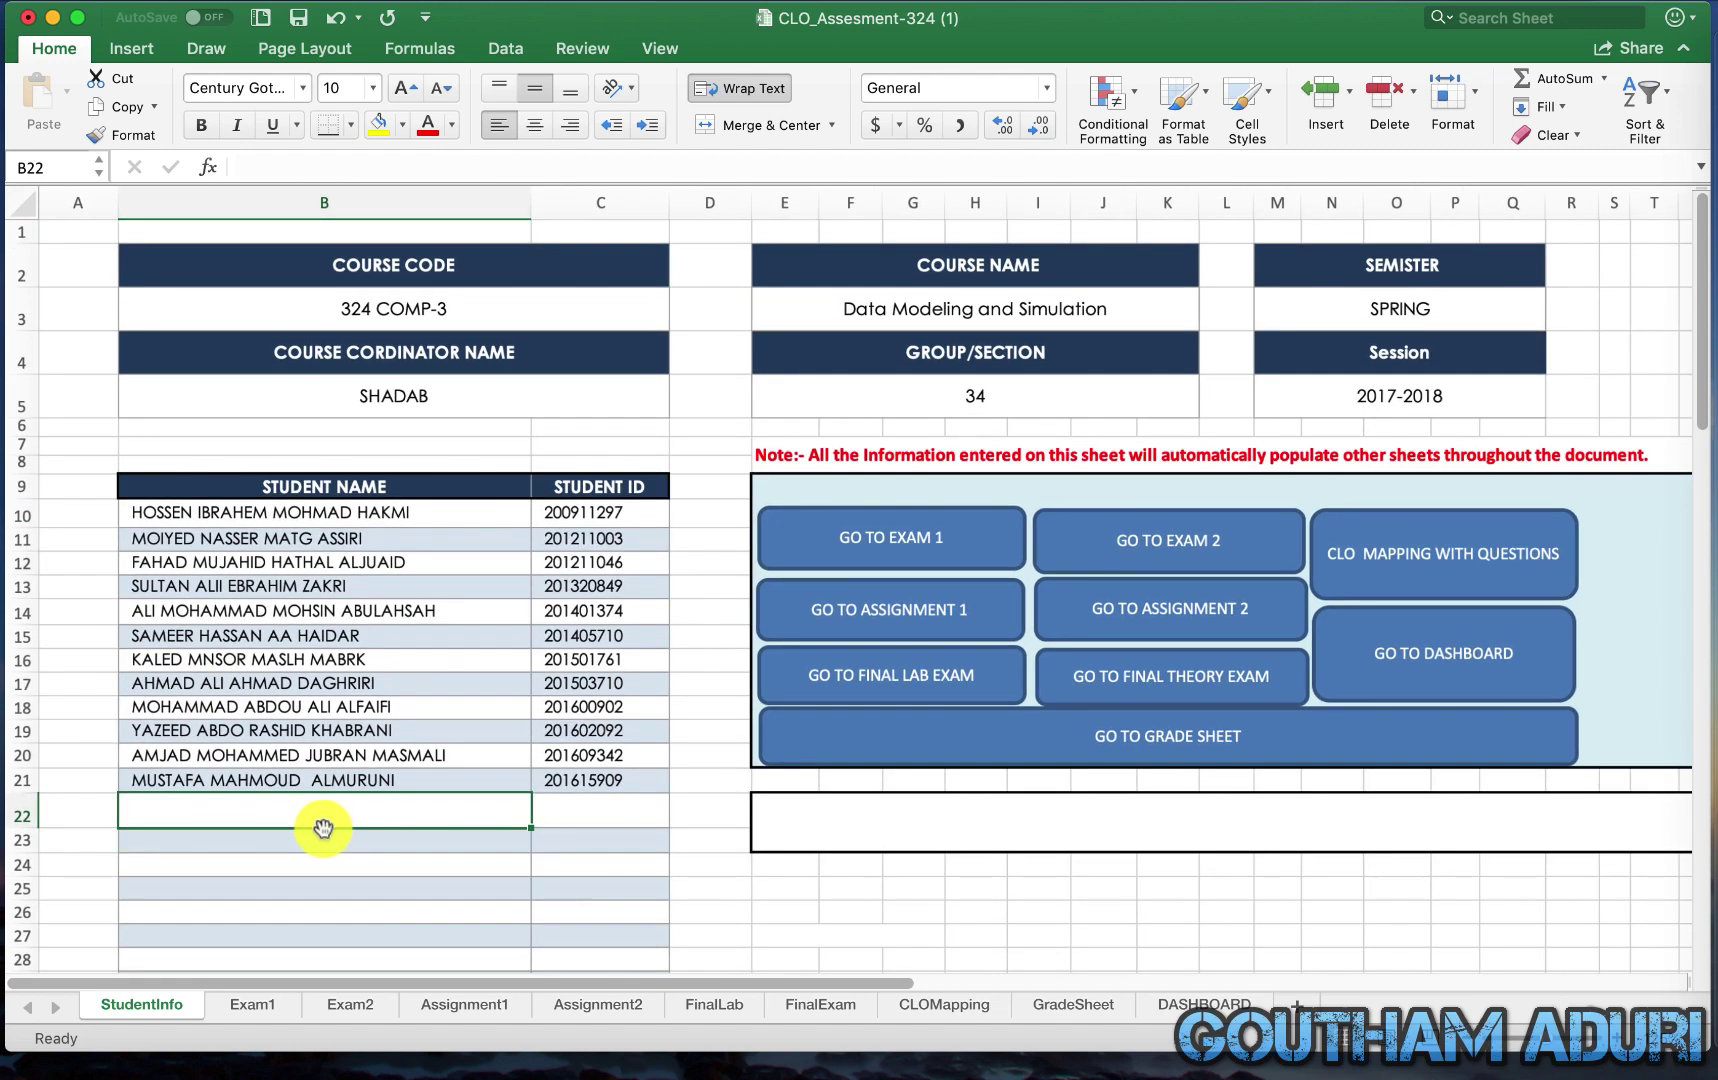
type("Firs")
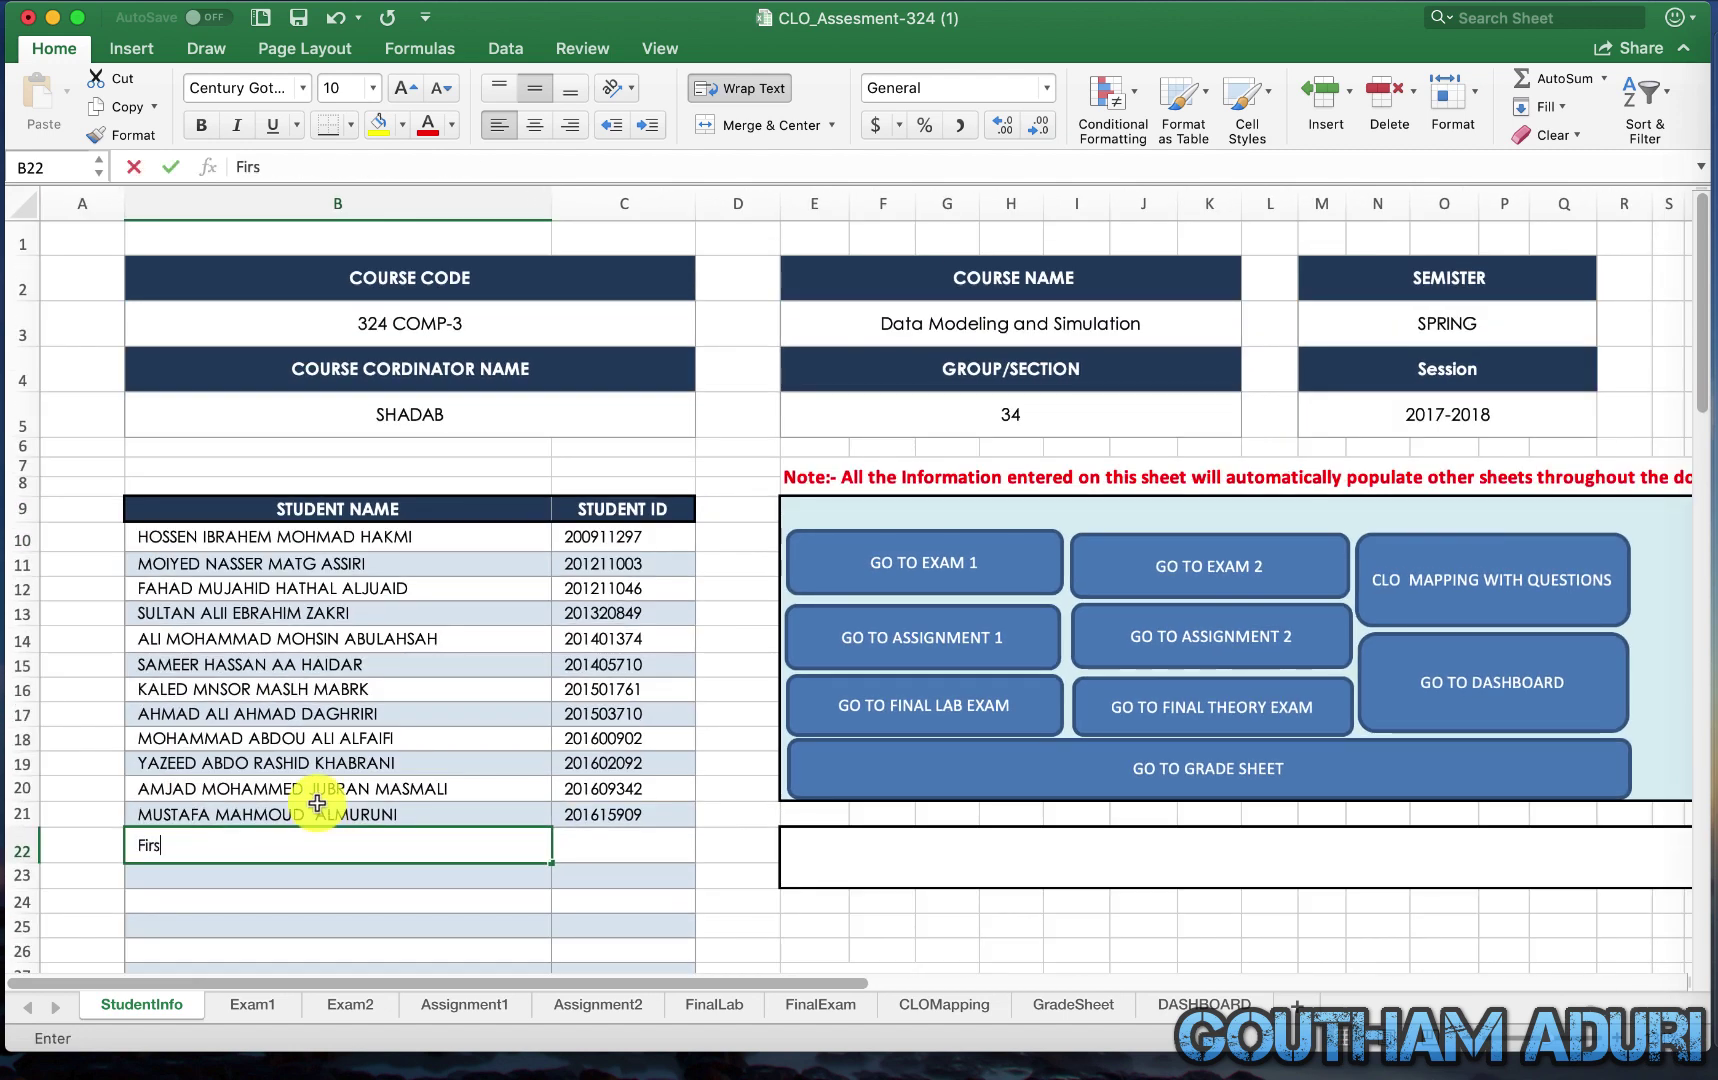
type("t Name Las")
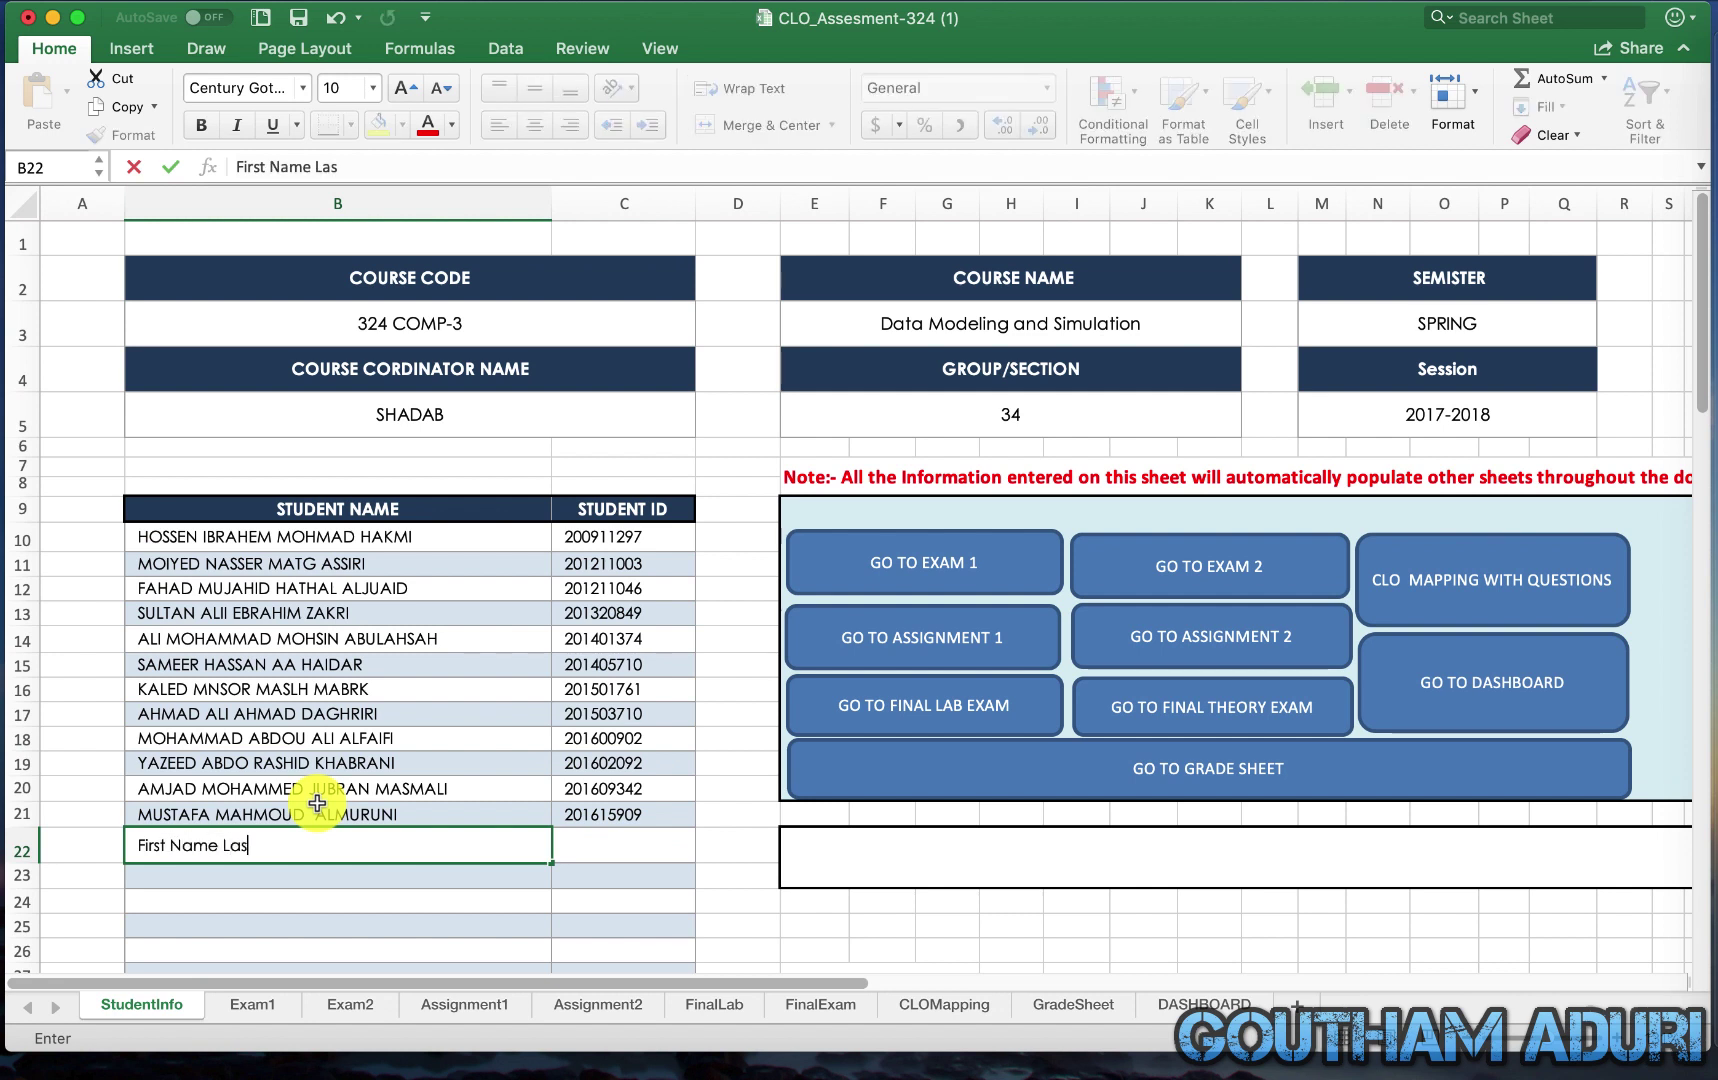
type("t BNam")
key("BackSpace")
key("BackSpace")
key("BackSpace")
key("BackSpace")
type("Name")
Enter a student ID for the new student in C22
key("Tab")
type("201")
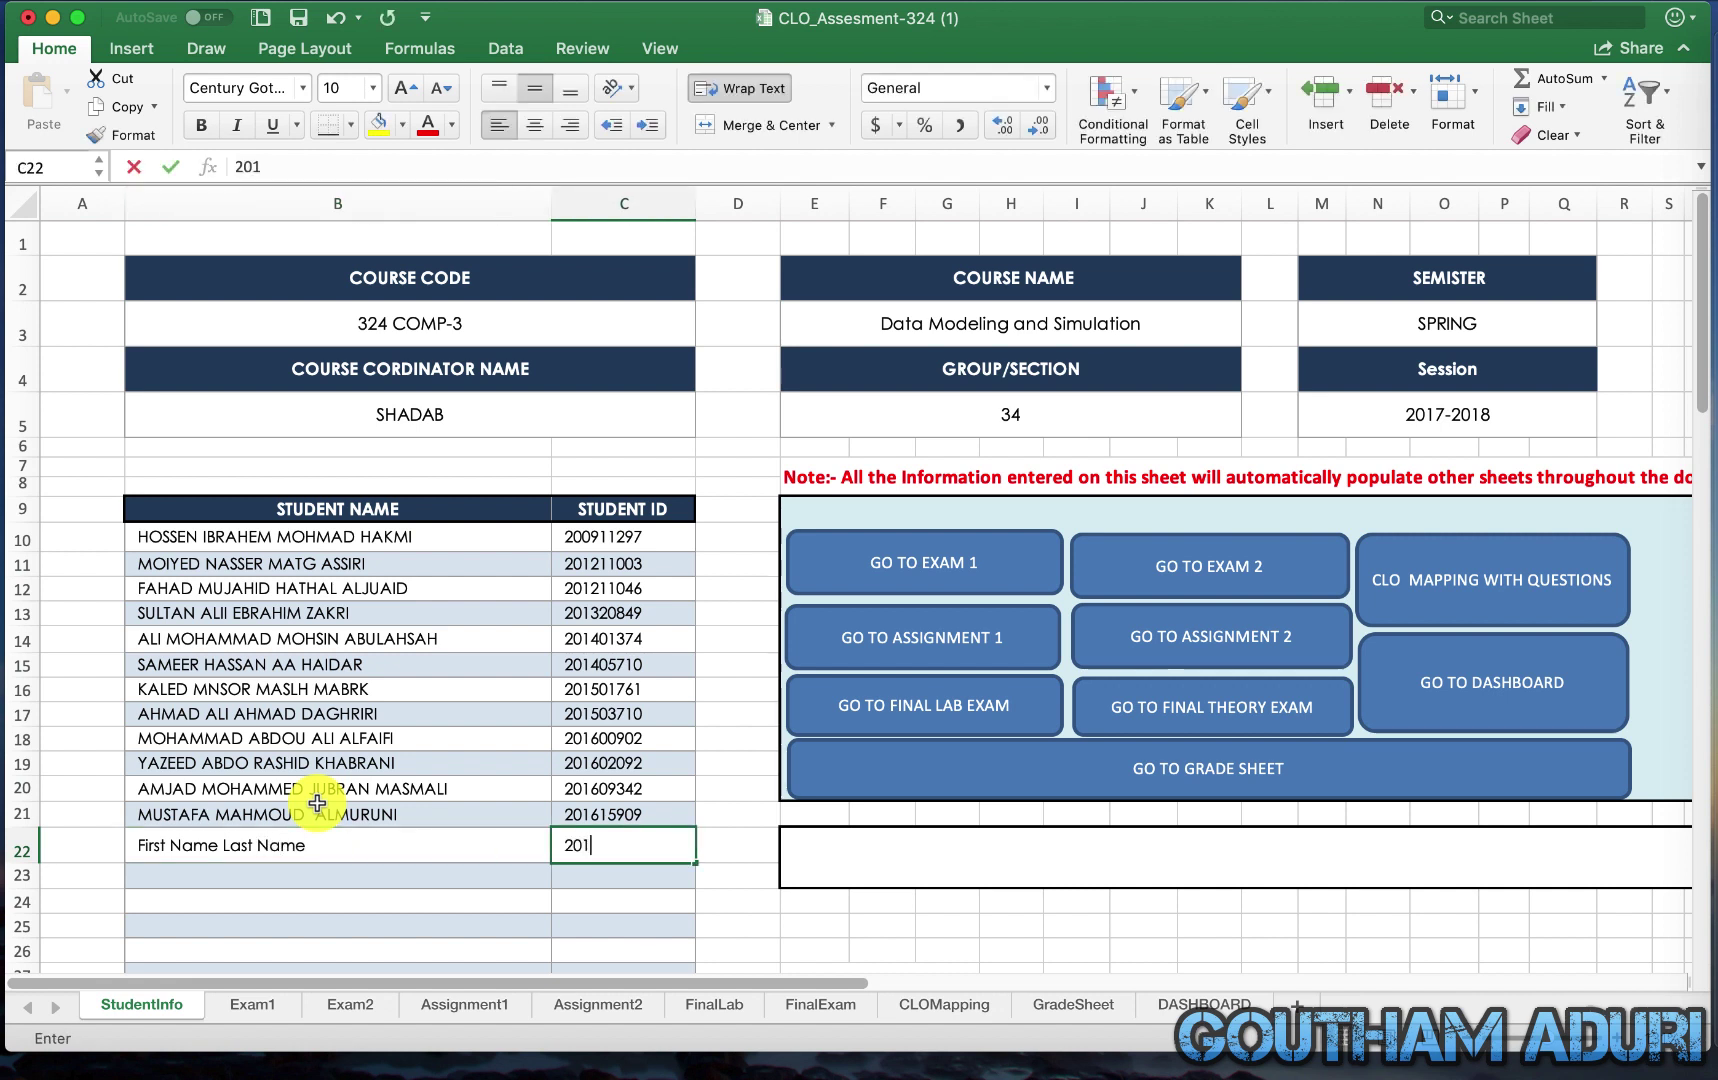
type("540333")
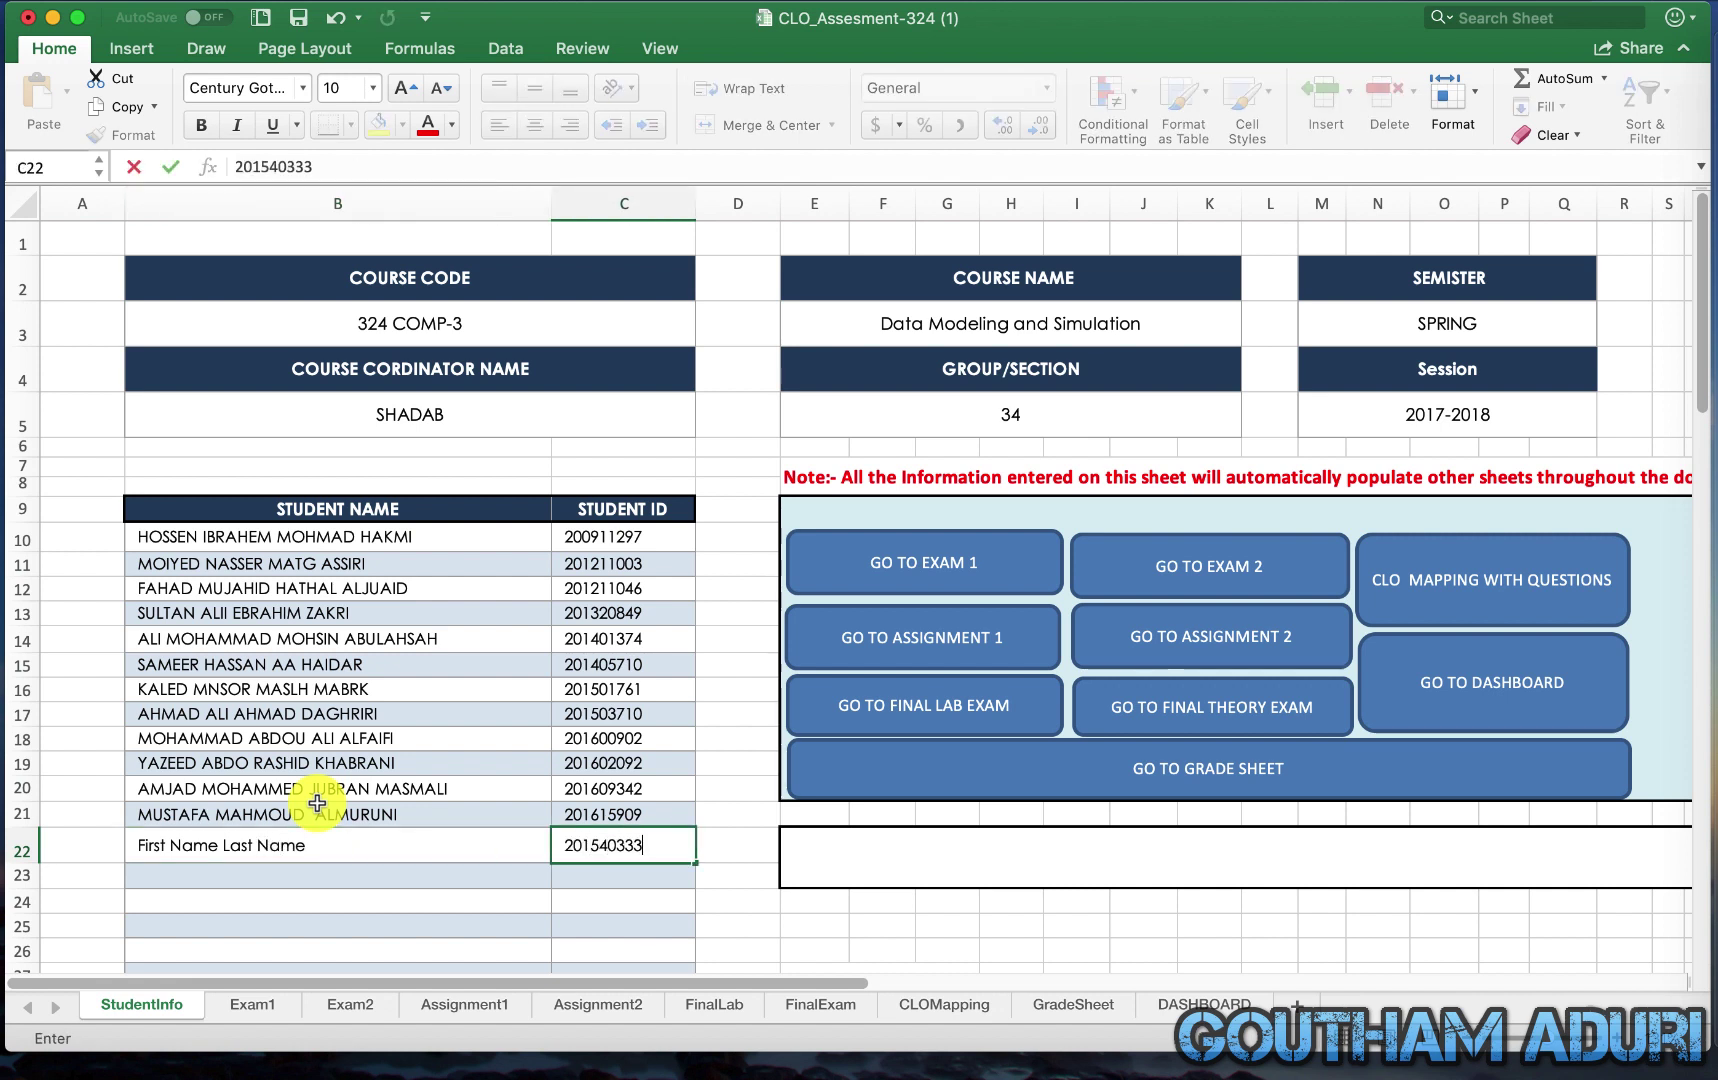
key("Tab")
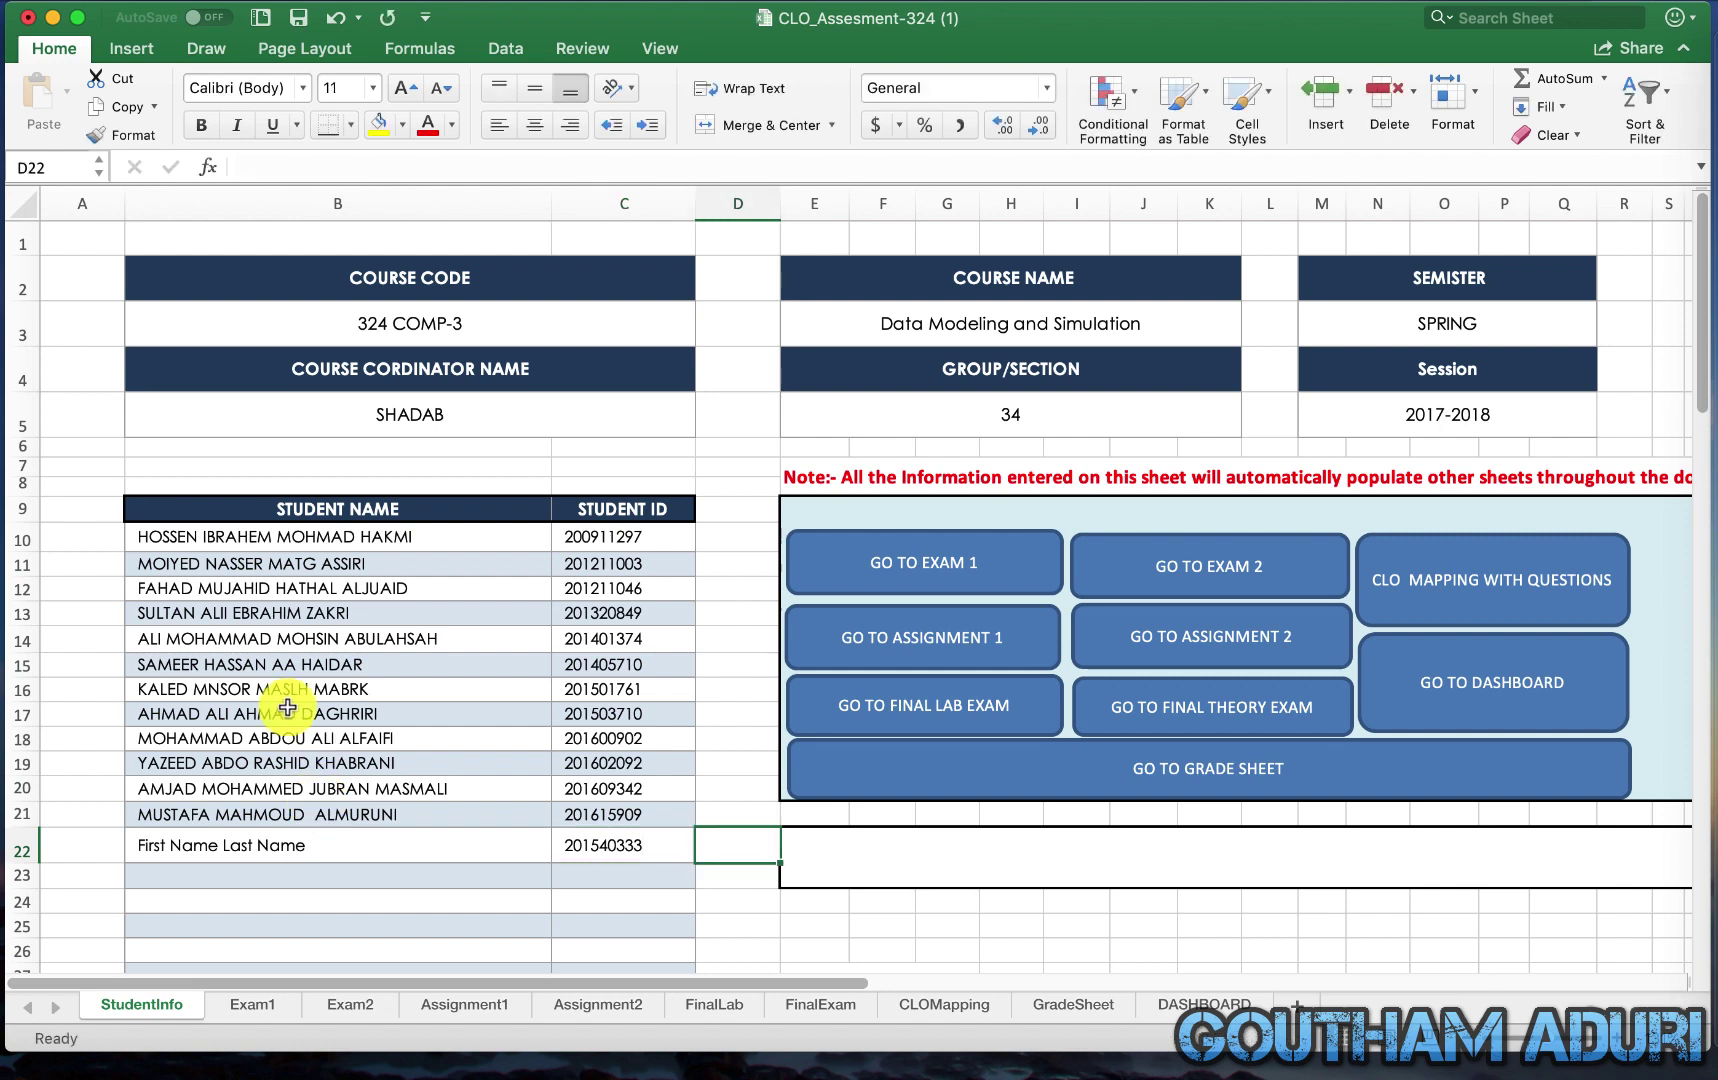
Check the new student's row on the Assignment1 and Exam1 sheets, returning to StudentInfo
left_click(872, 628)
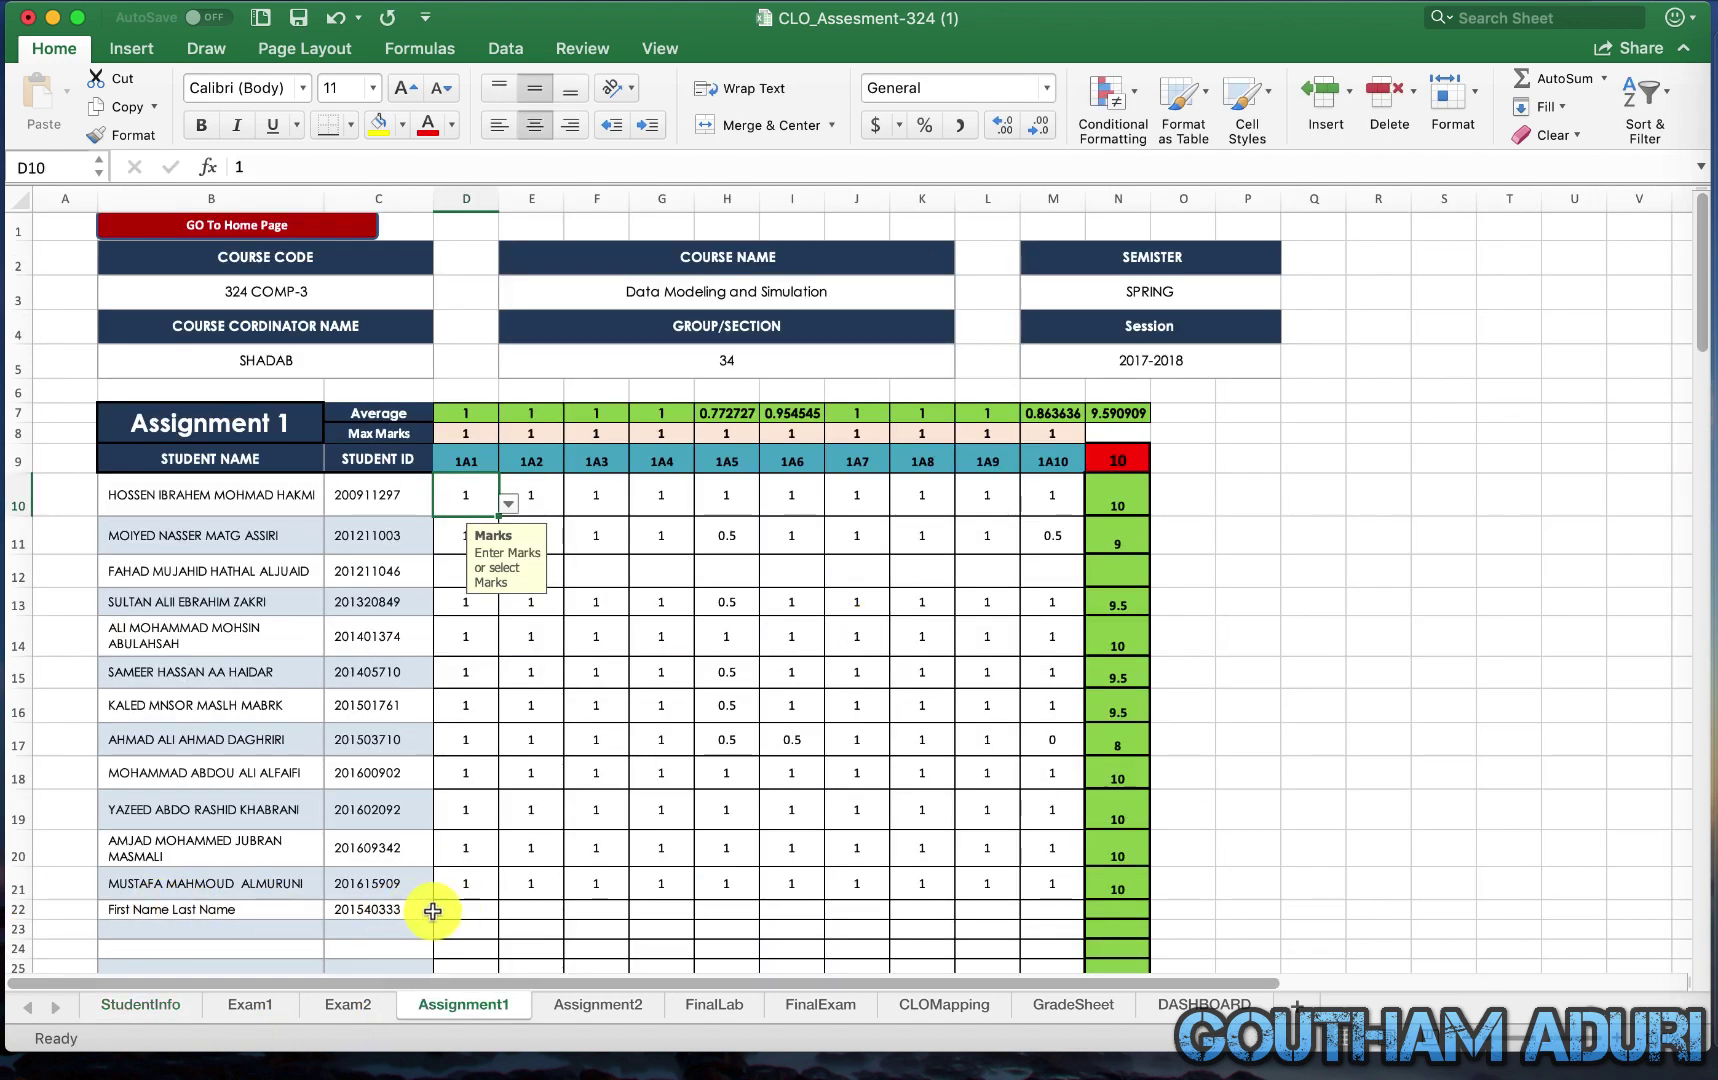
left_click(251, 1005)
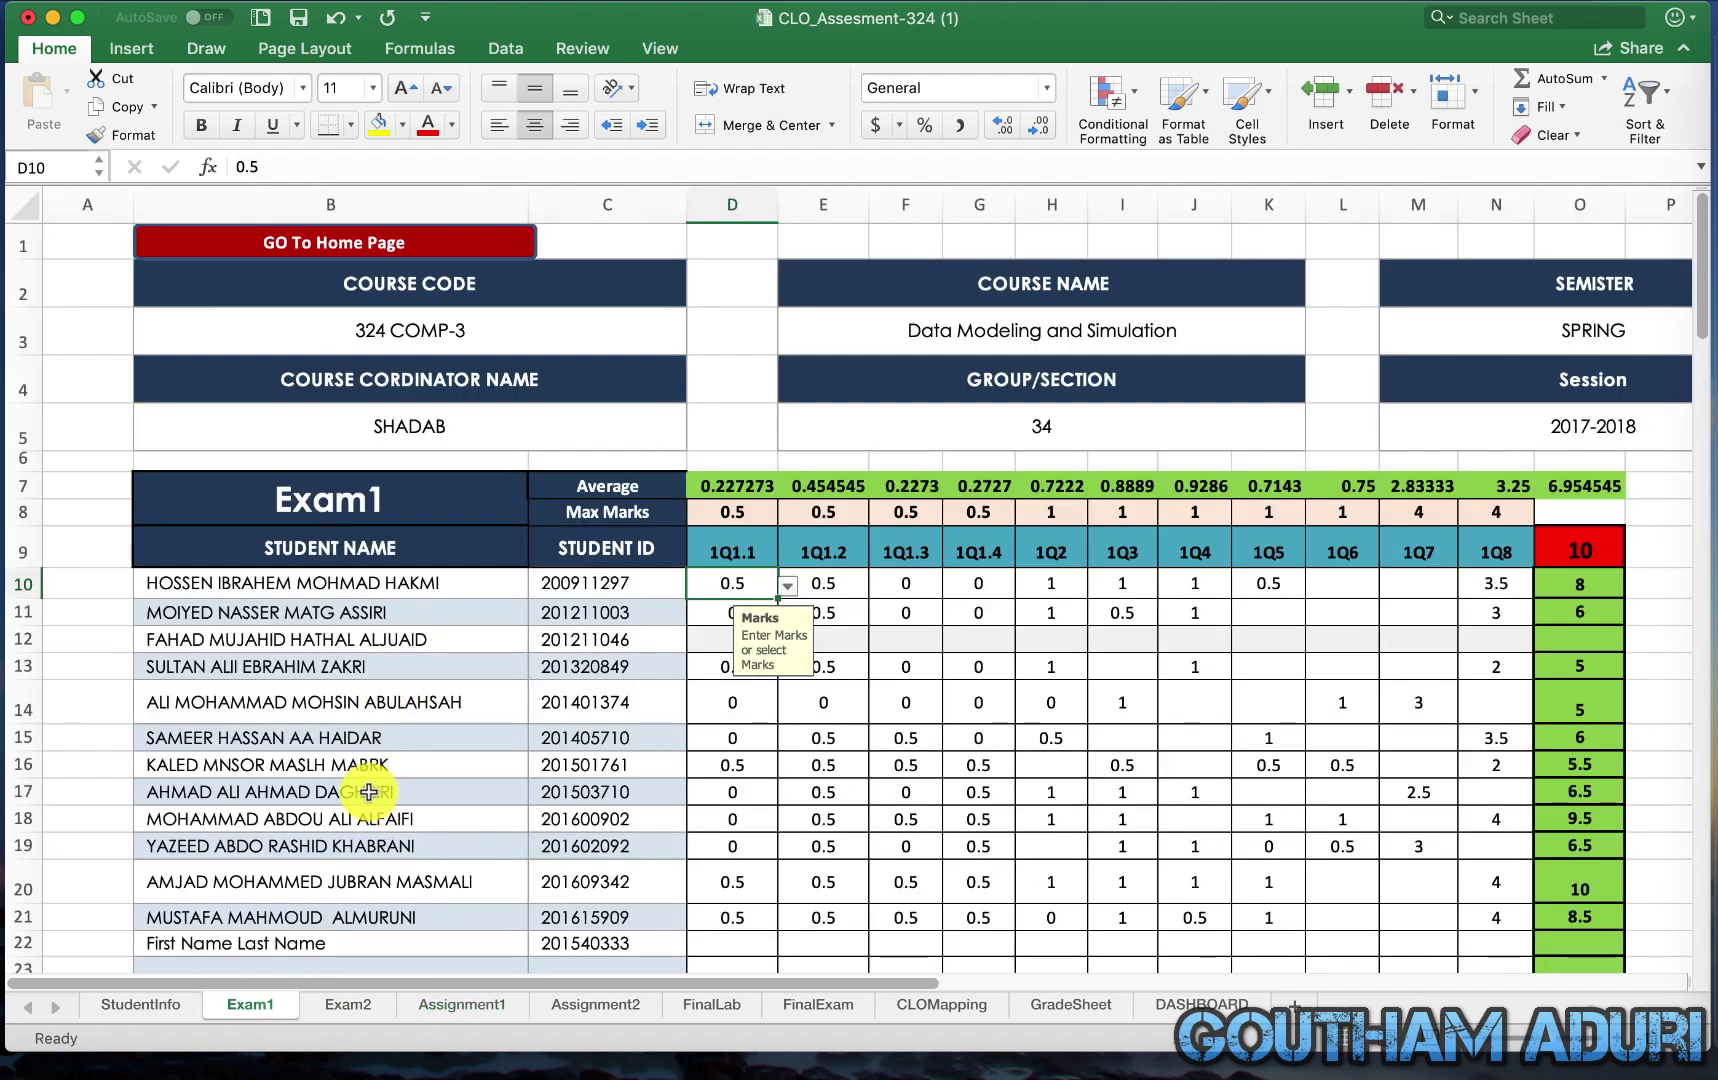
left_click(141, 1005)
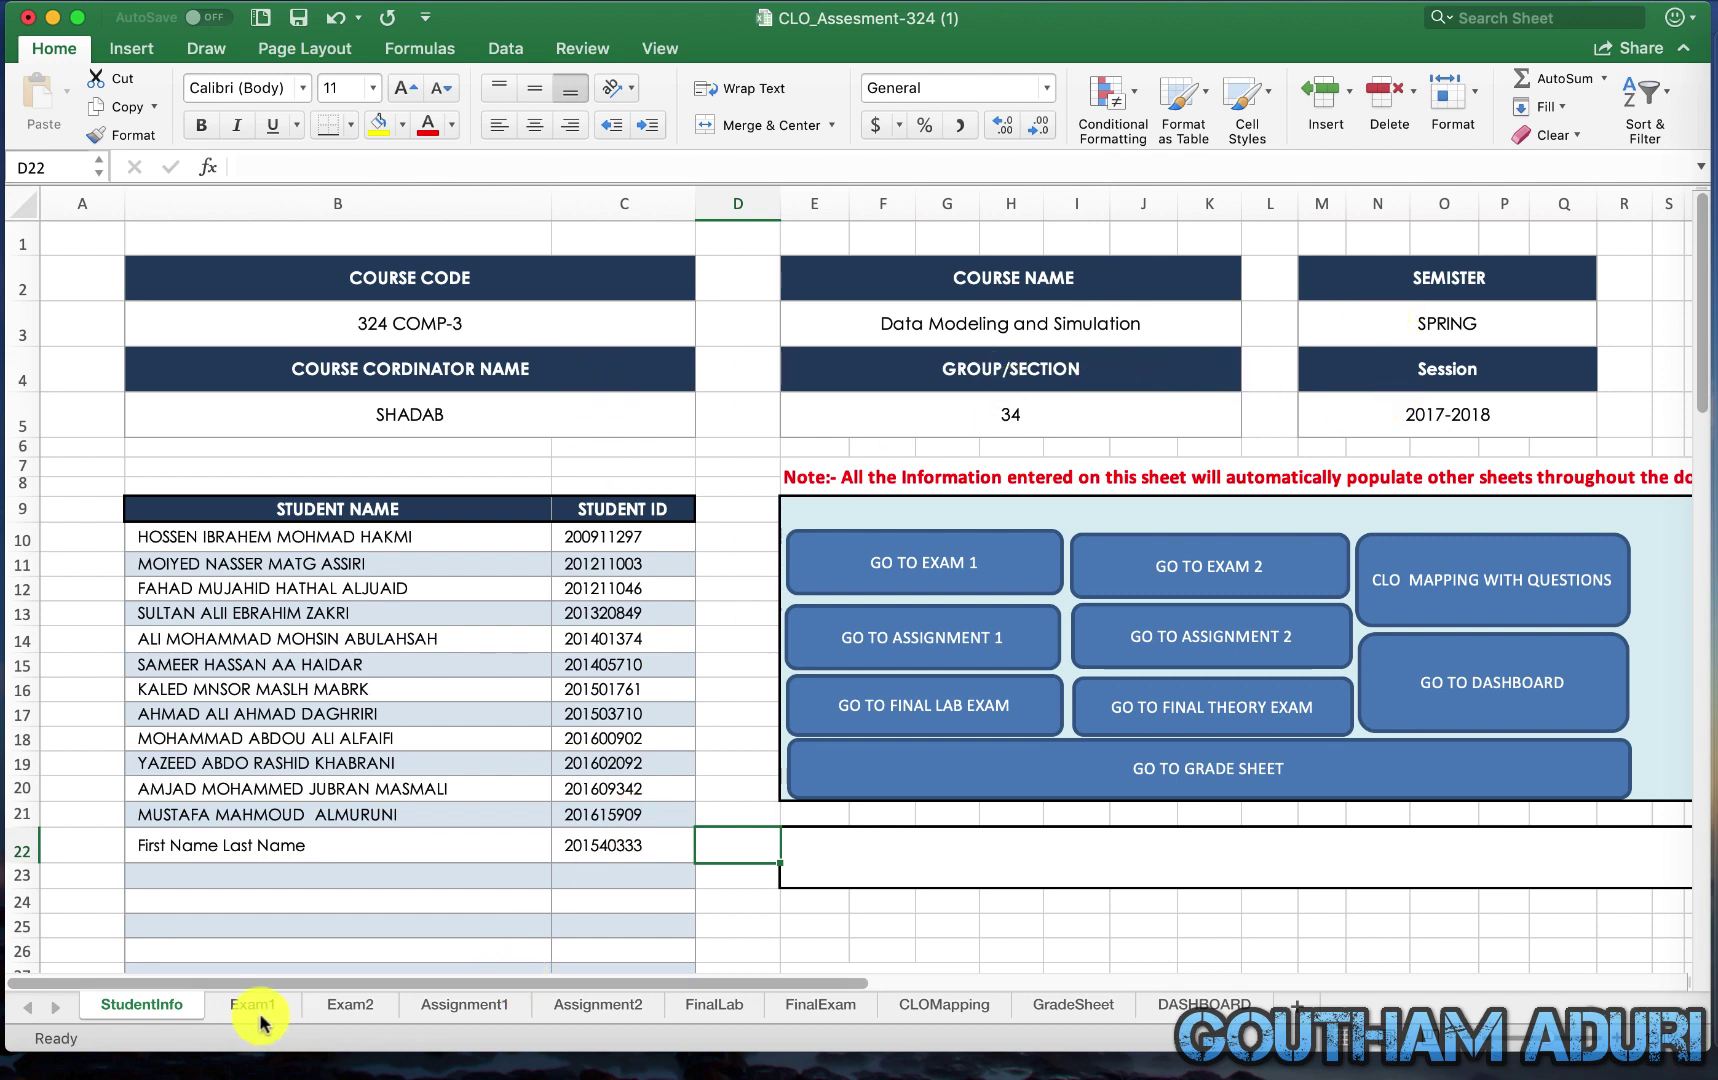
Examine the Exam1 sheet's marks table, the average formula in D7, and the student rows that it covers
left_click(880, 570)
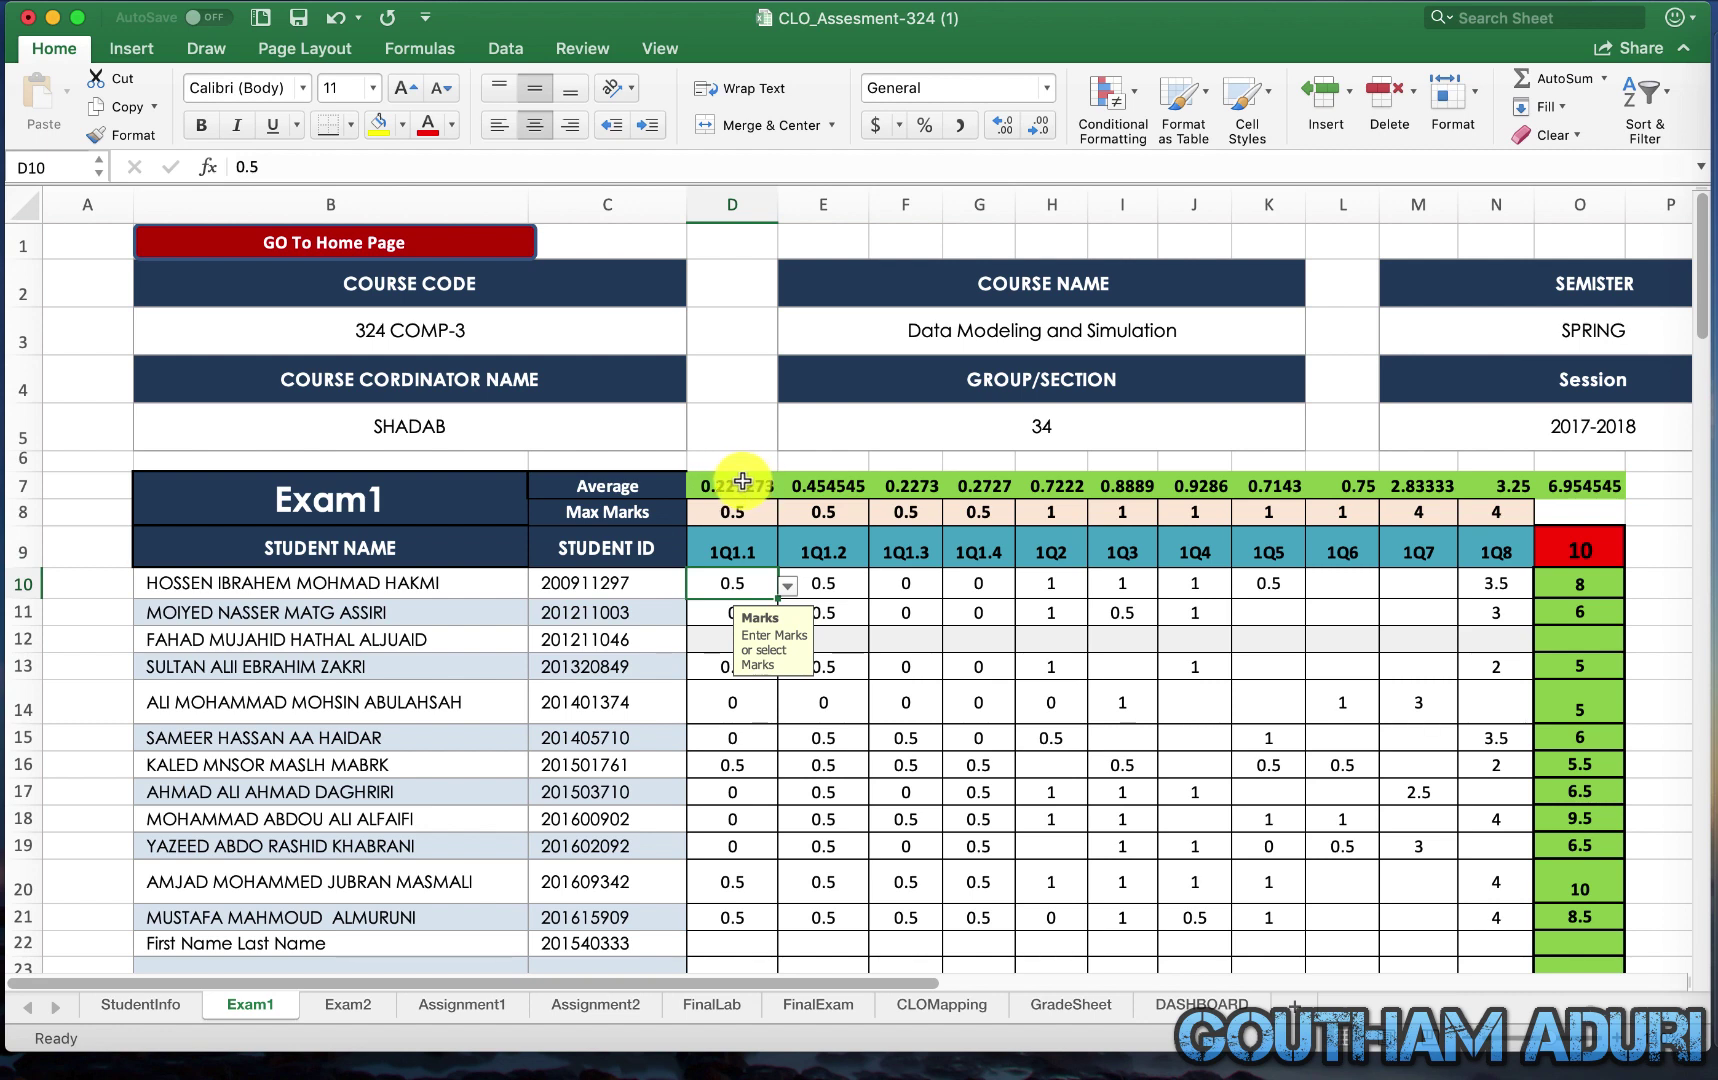
scroll(742, 482, "up", 3)
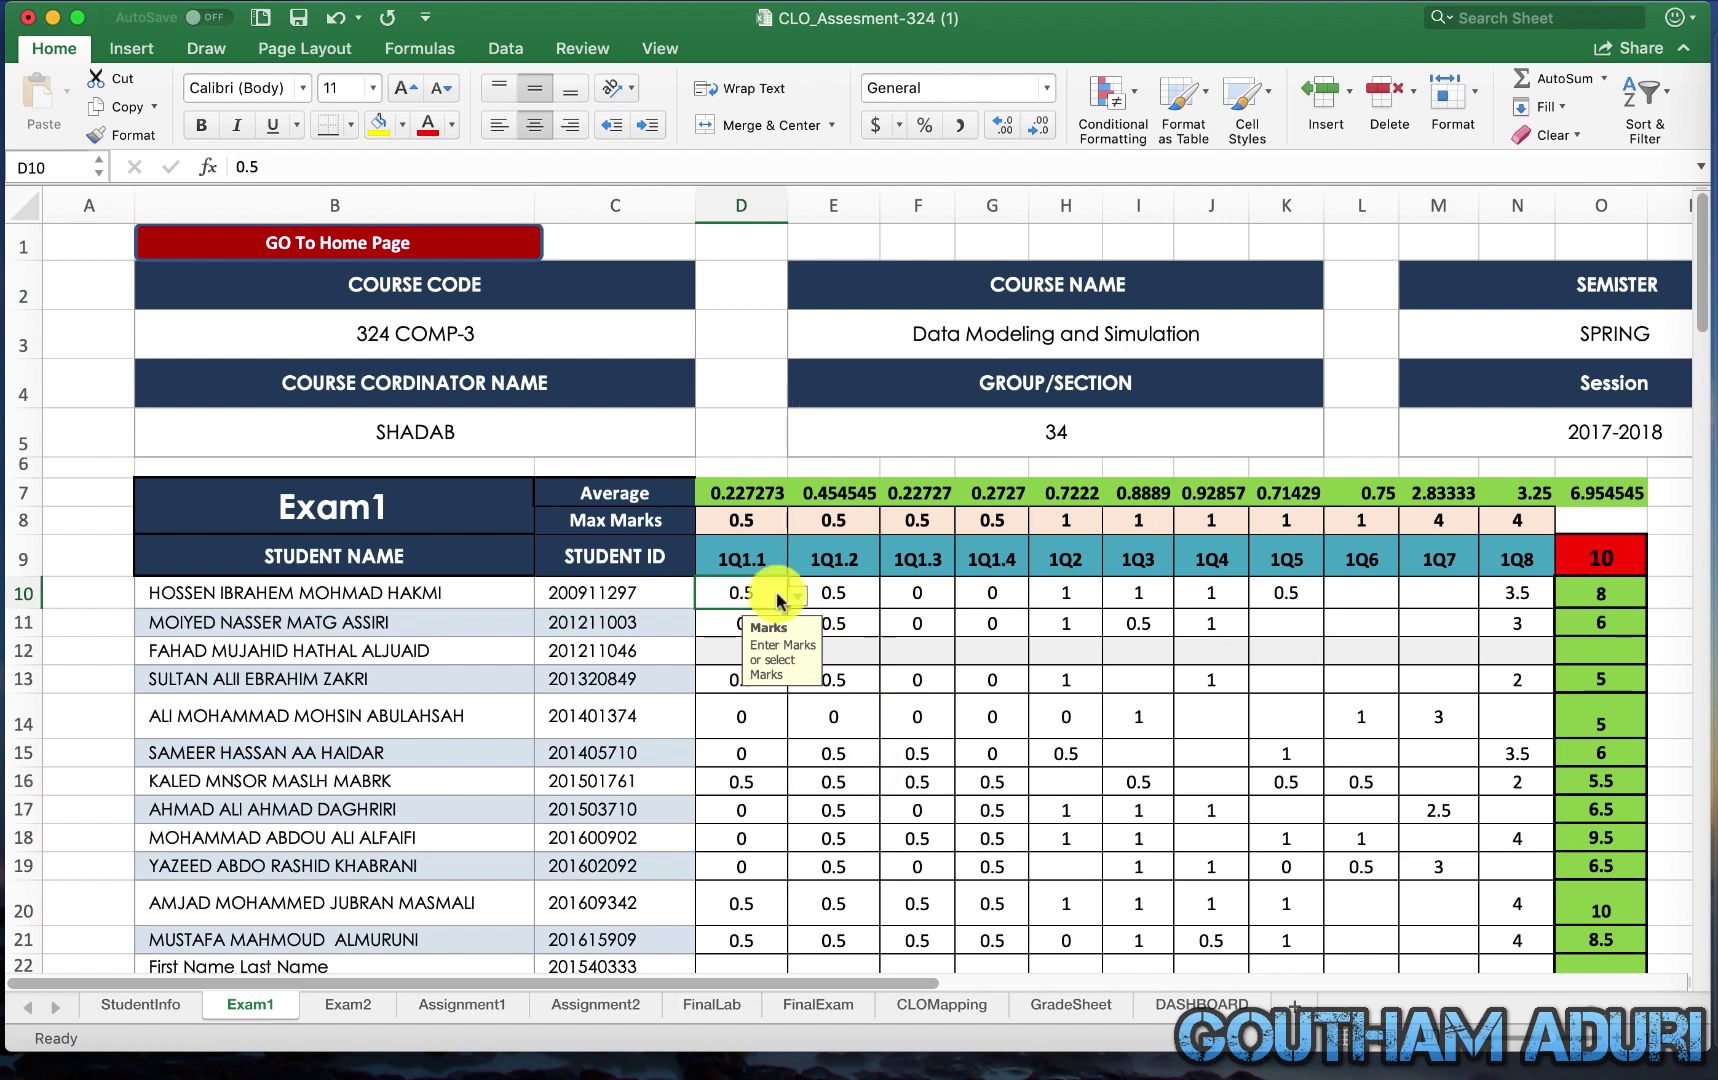
scroll(760, 890, "down", 1)
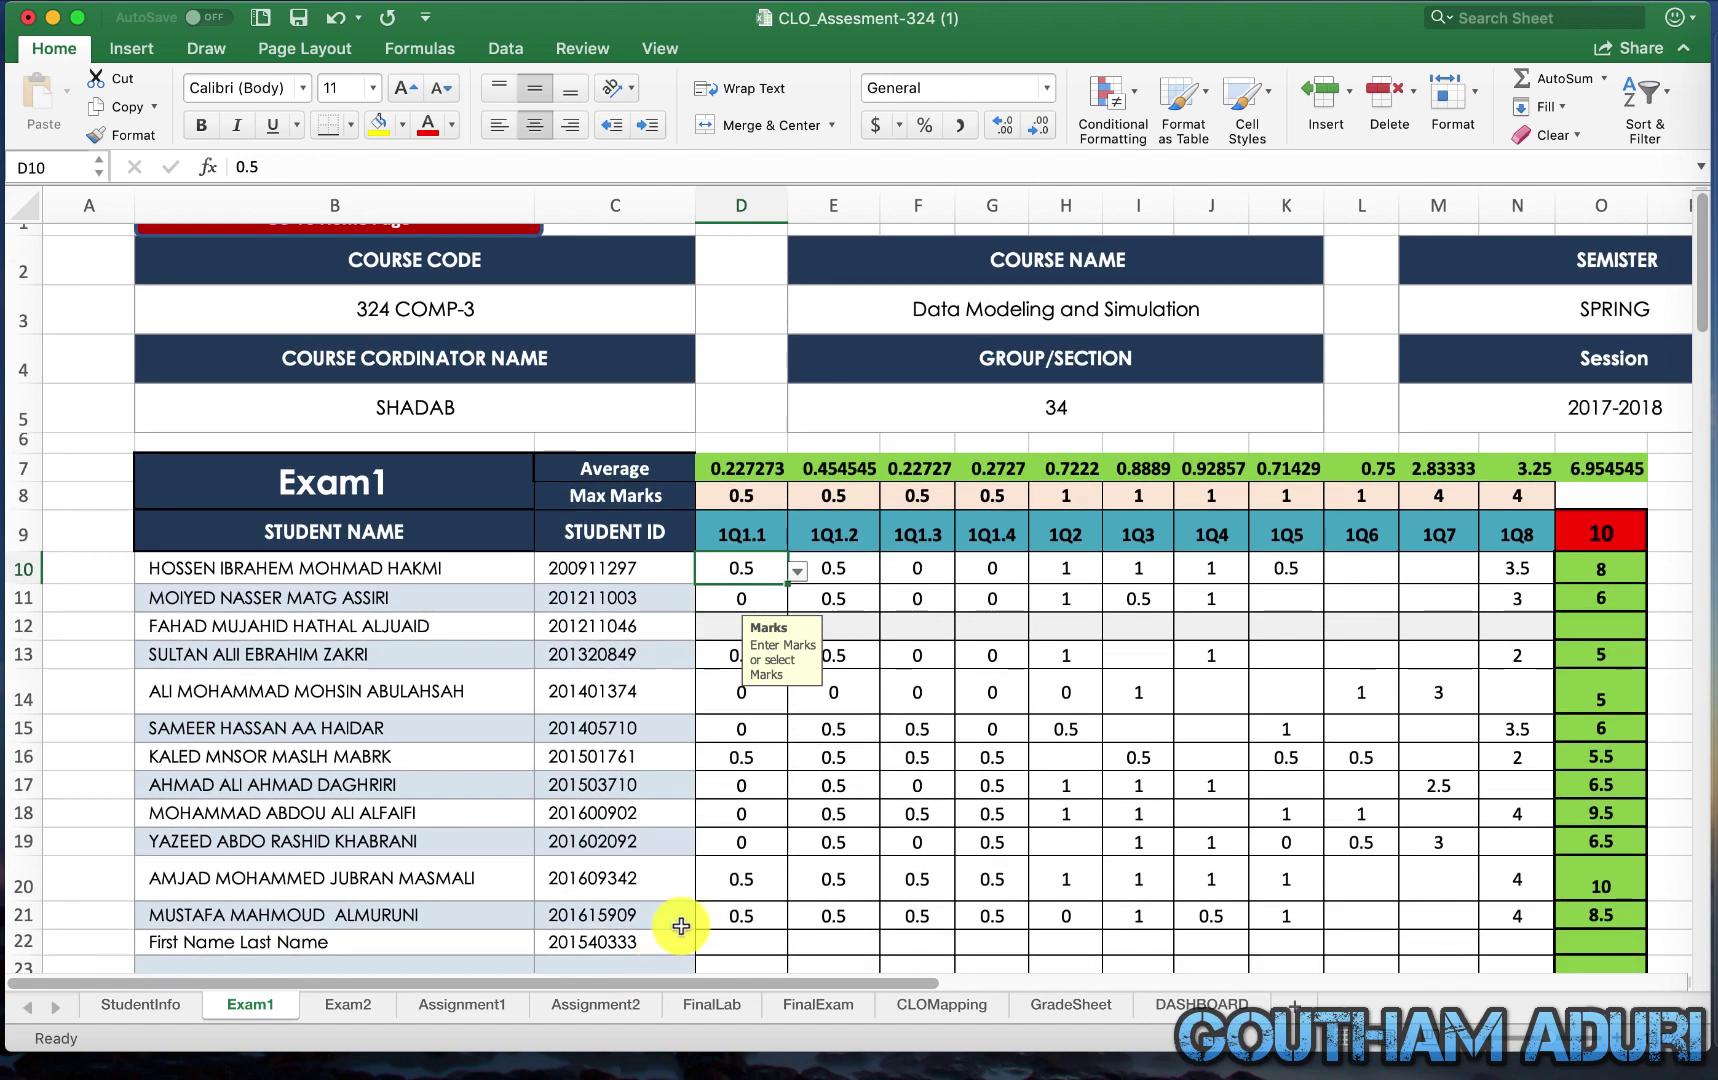
left_click(747, 474)
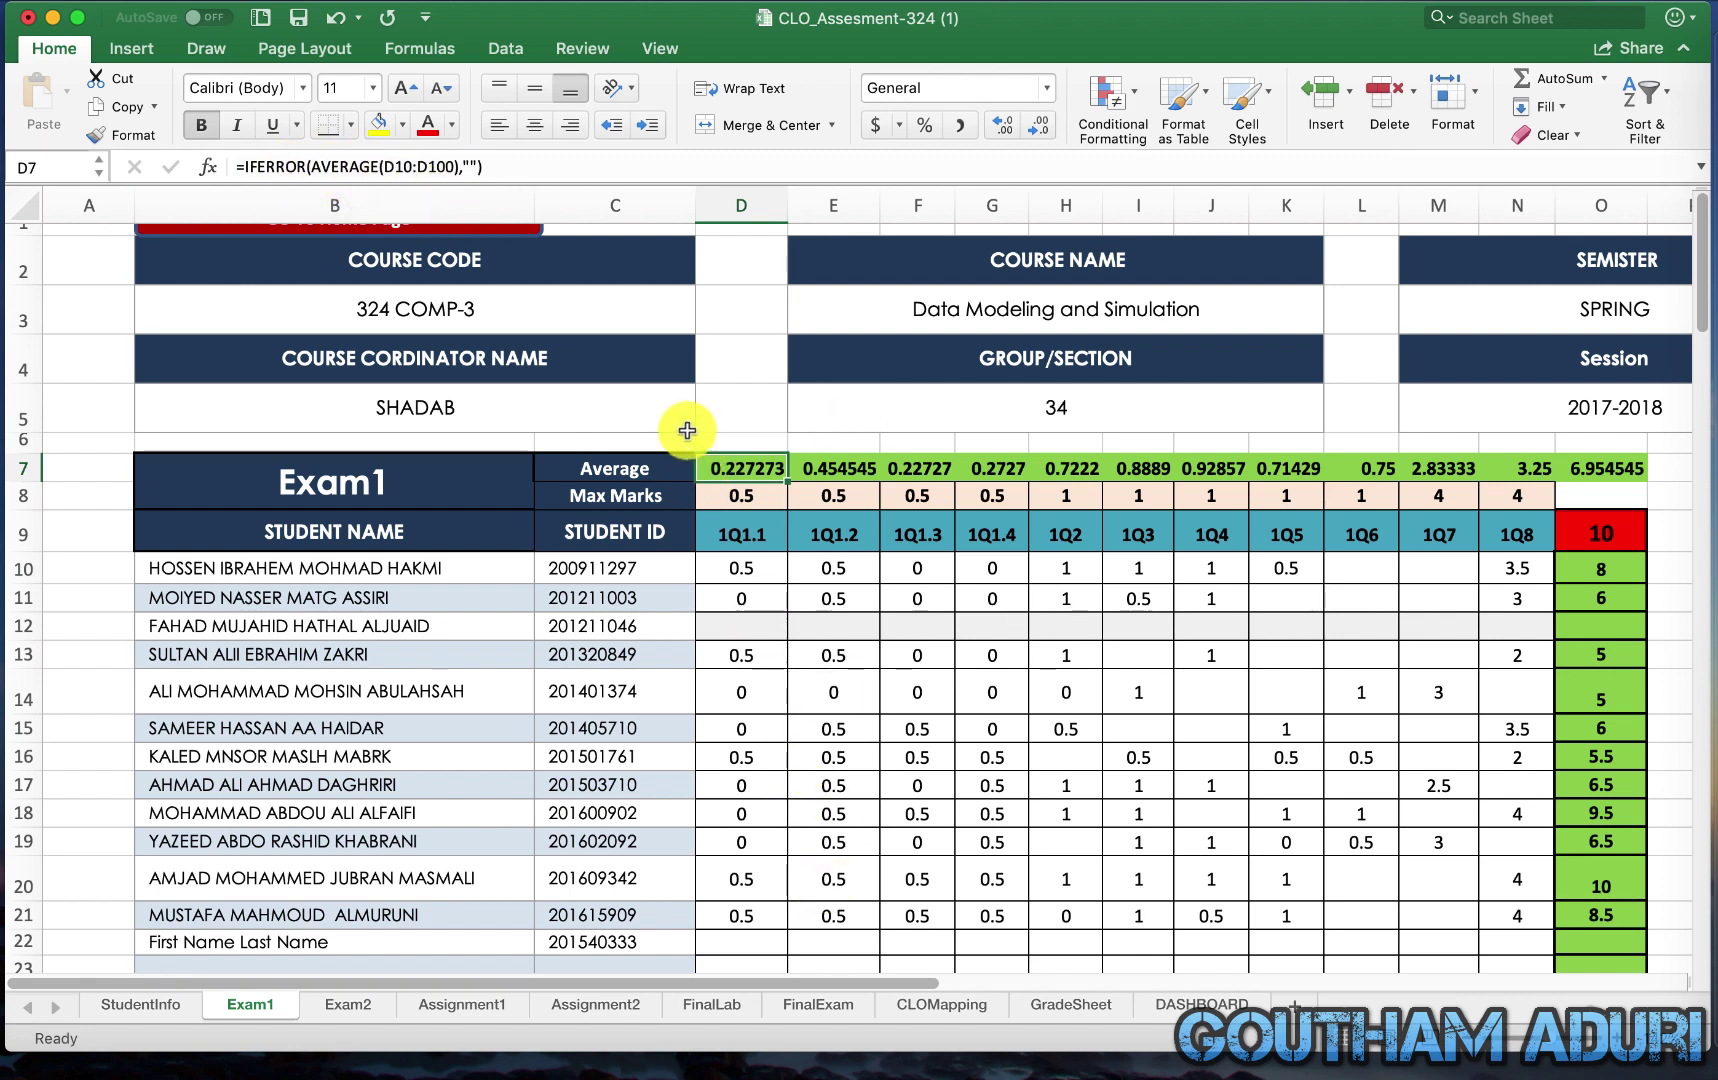
scroll(750, 790, "down", 3)
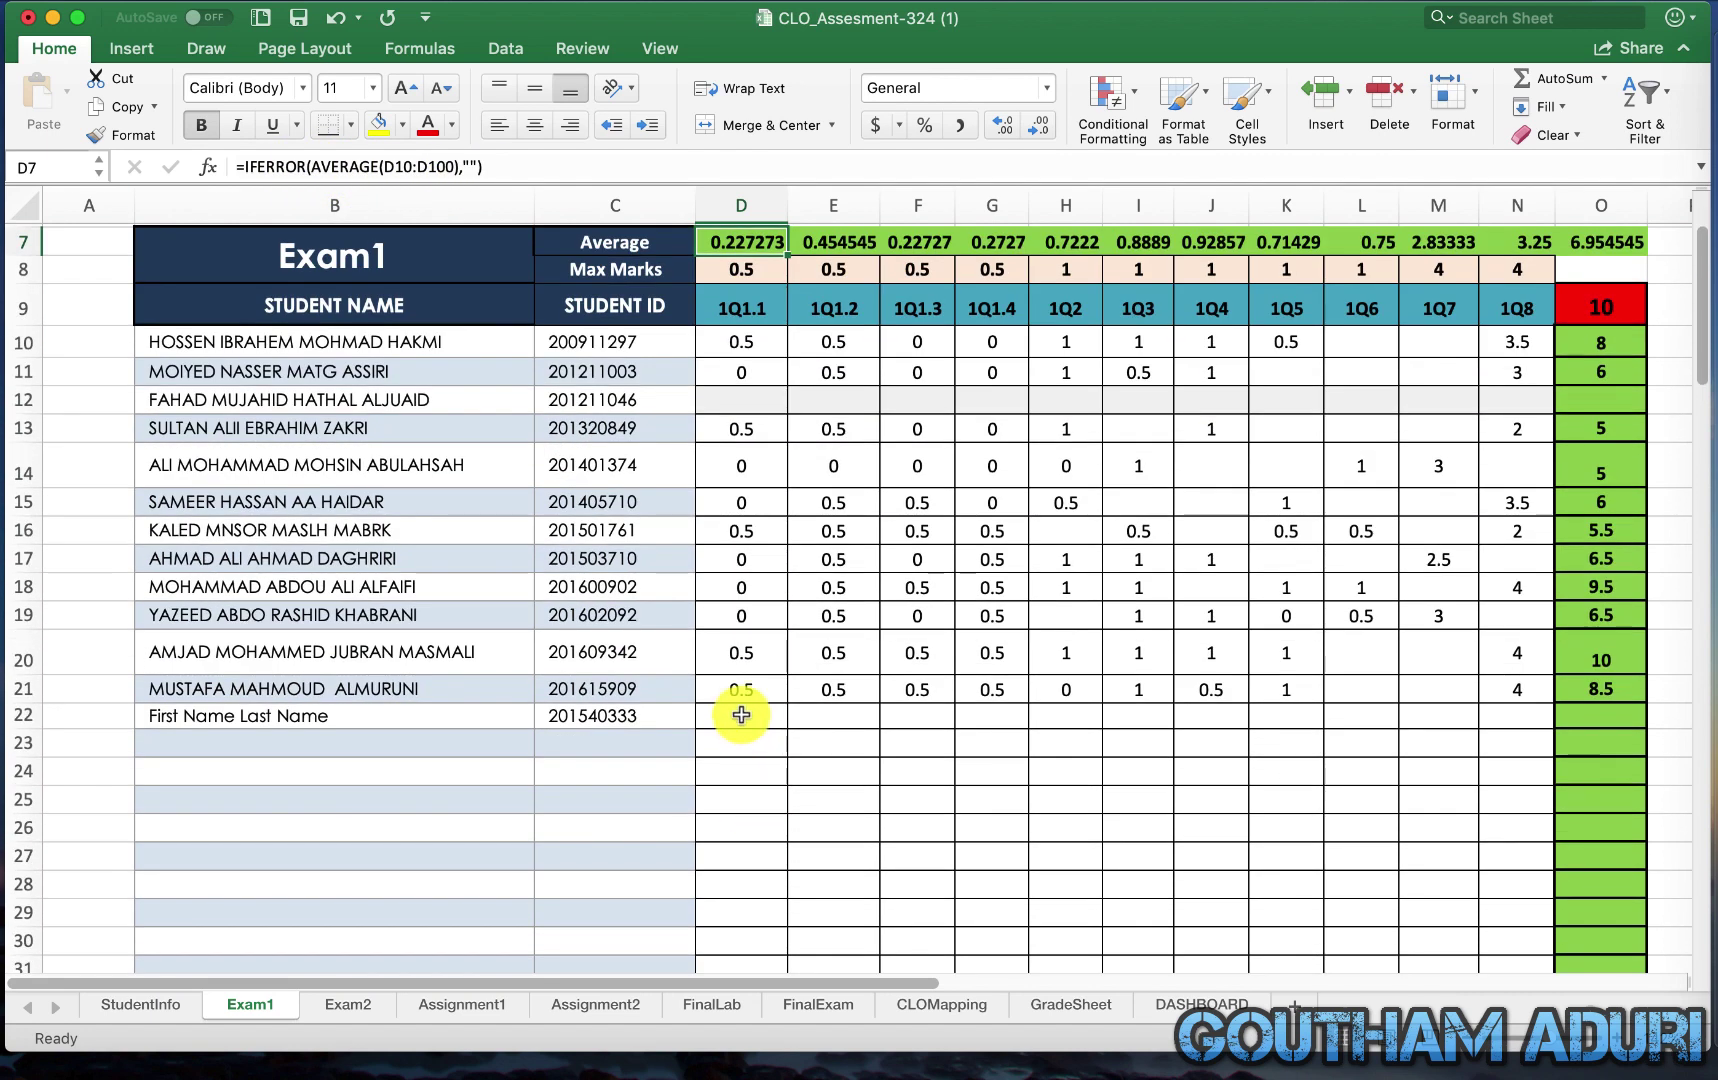
scroll(667, 873, "down", 15)
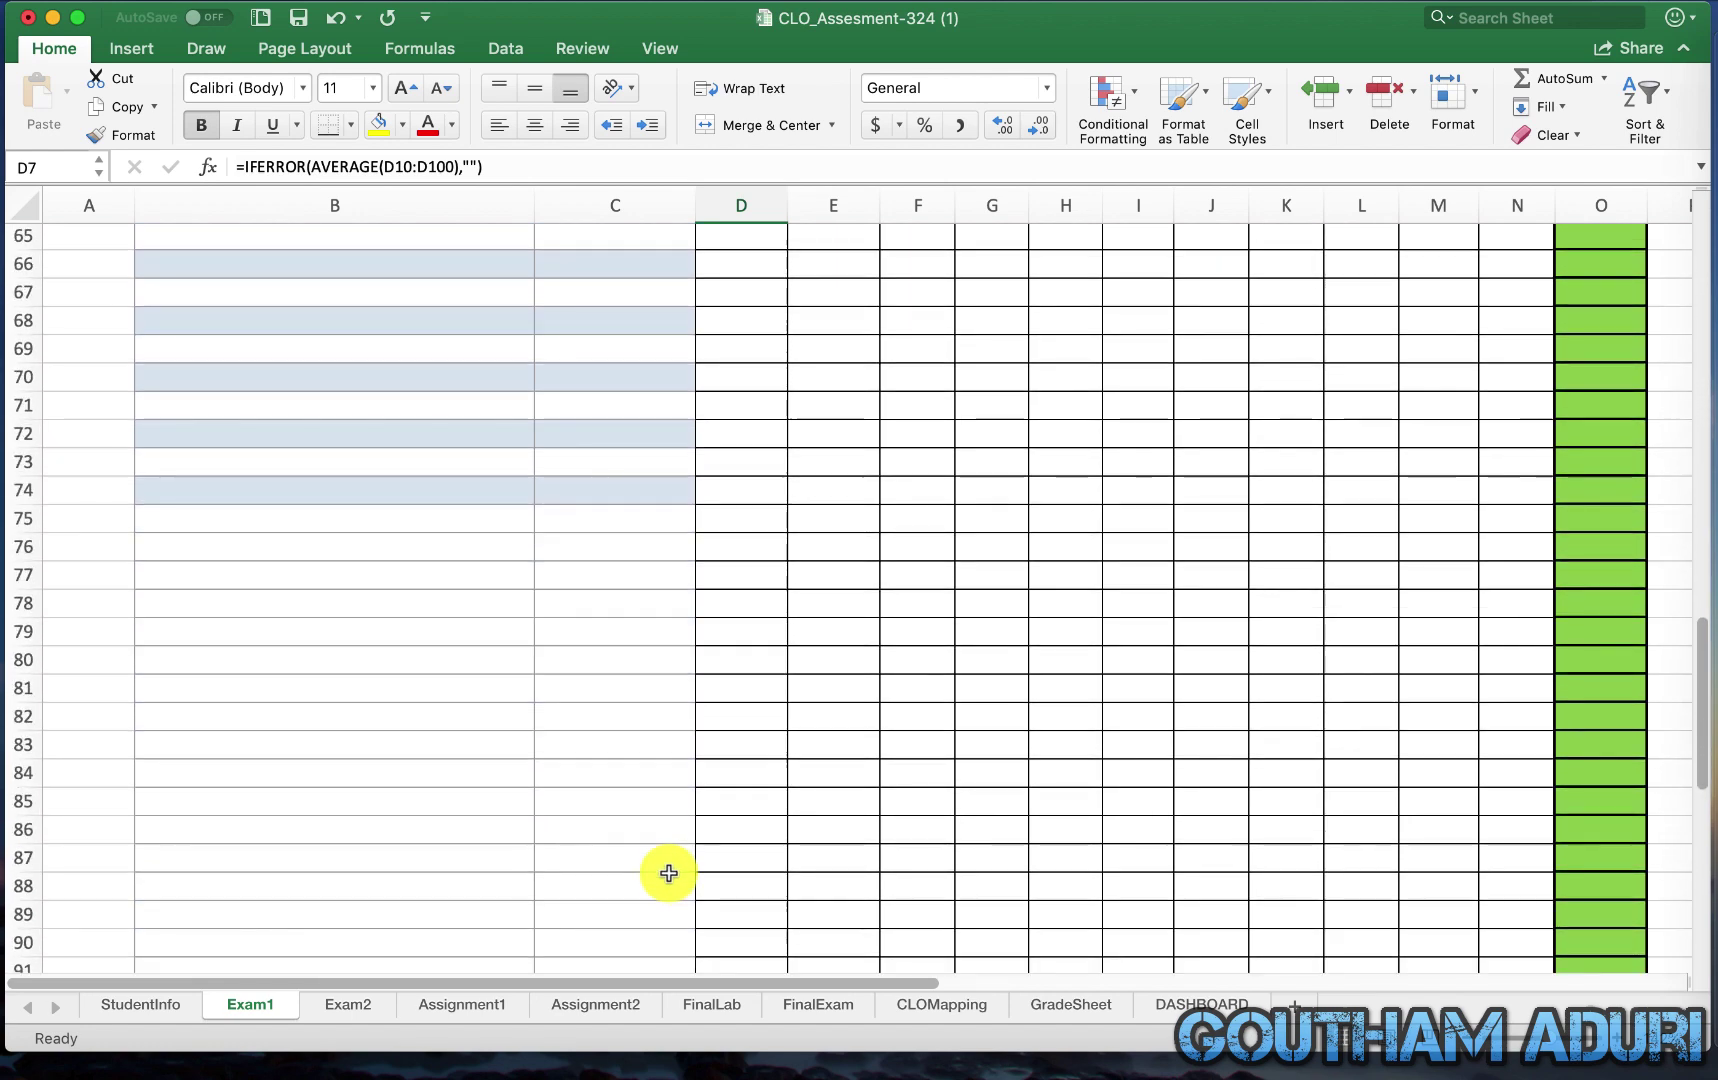
scroll(667, 873, "up", 6)
scroll(667, 873, "up", 14)
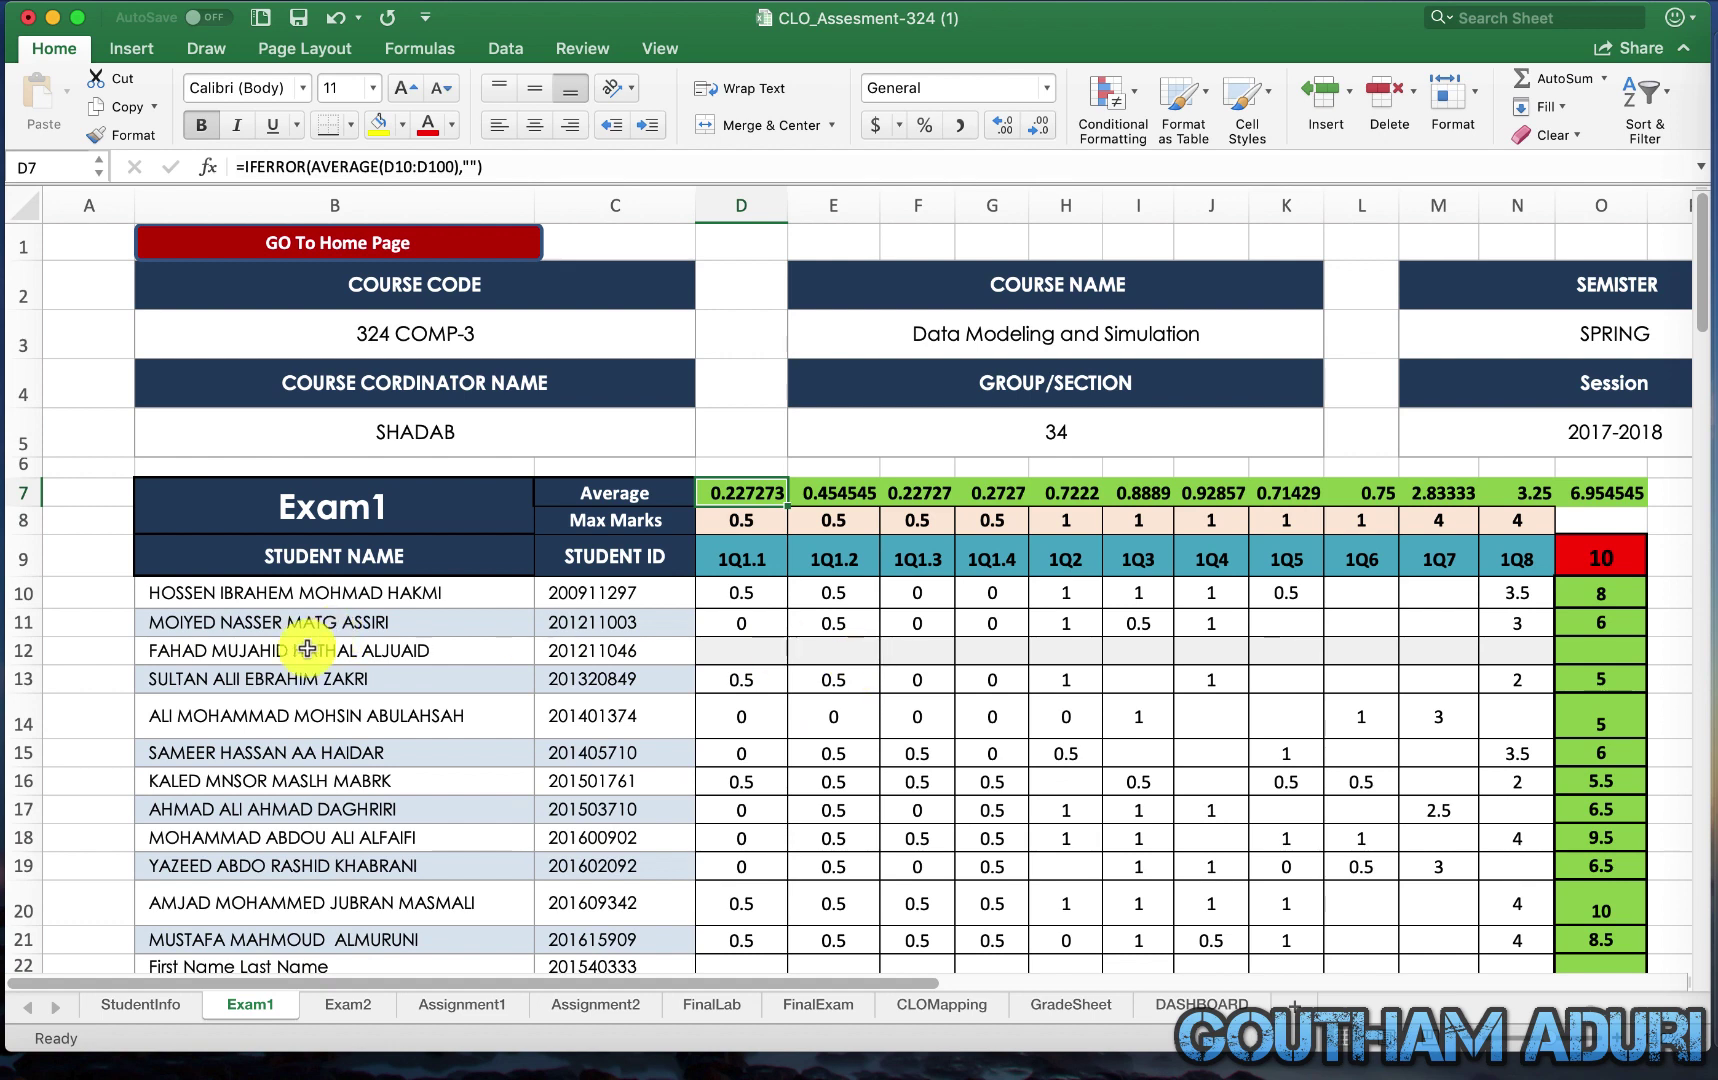
scroll(277, 658, "up", 2)
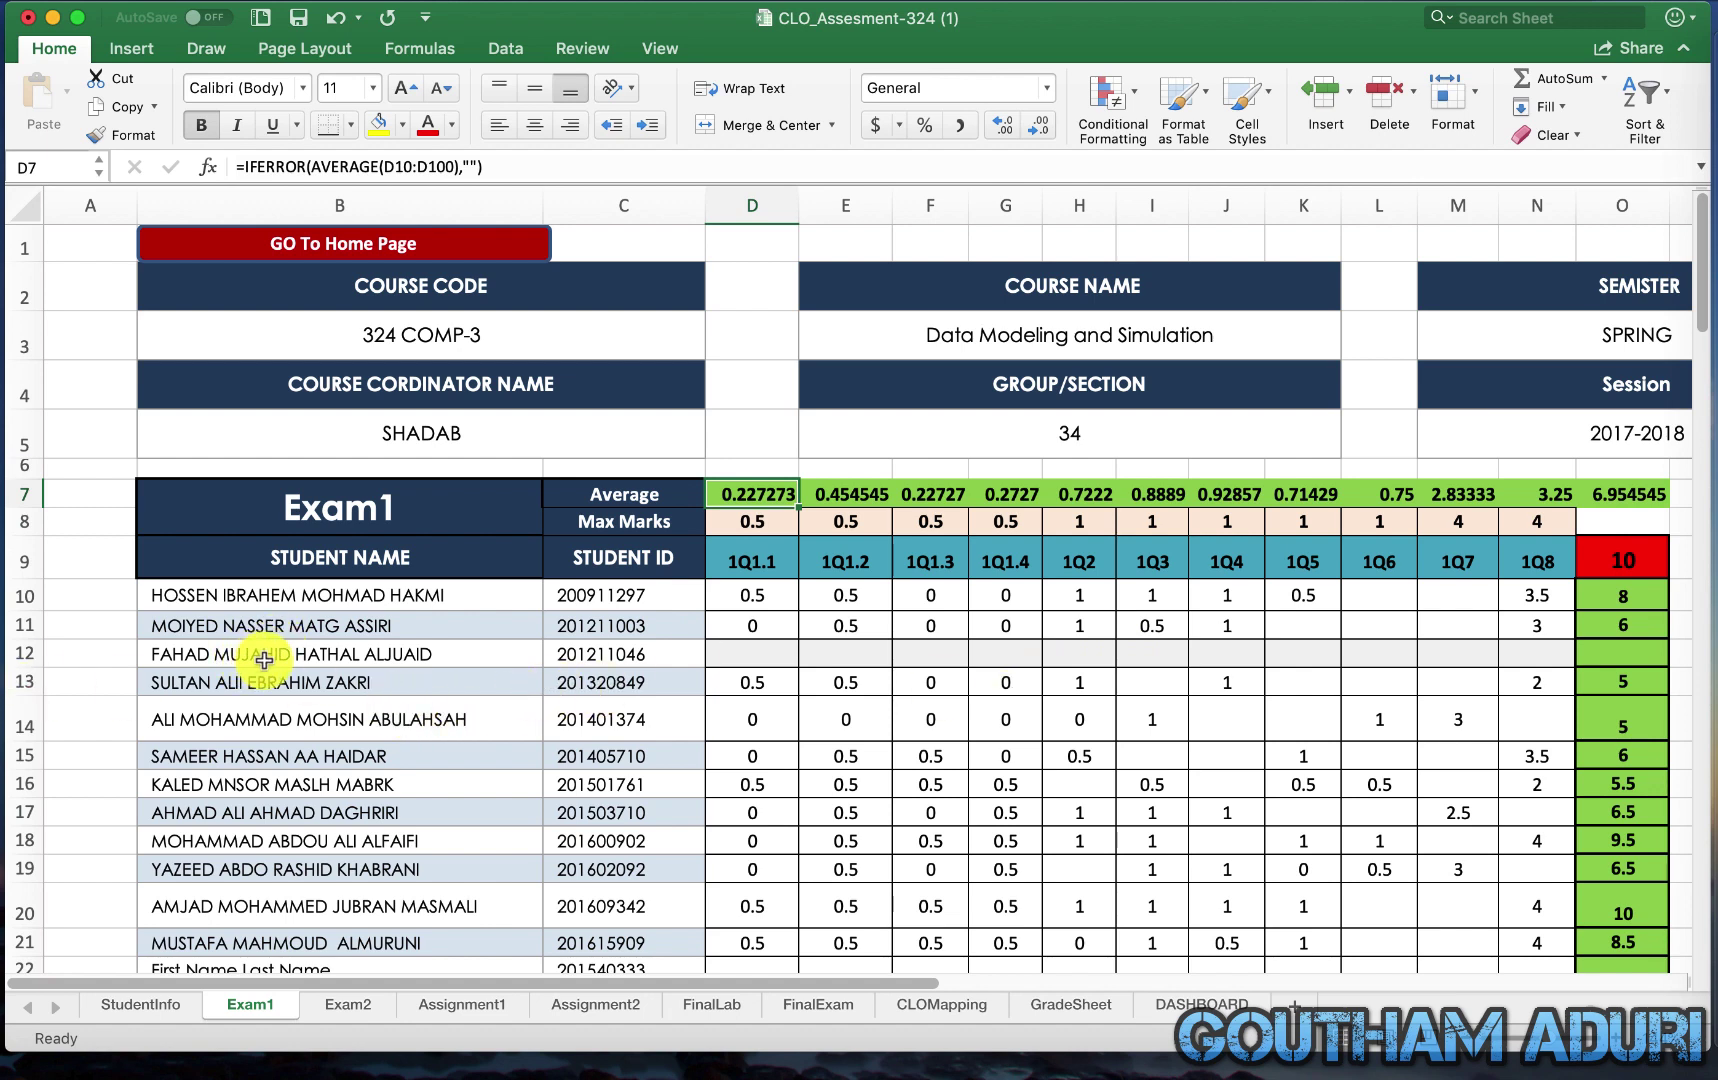
scroll(824, 840, "down", 1)
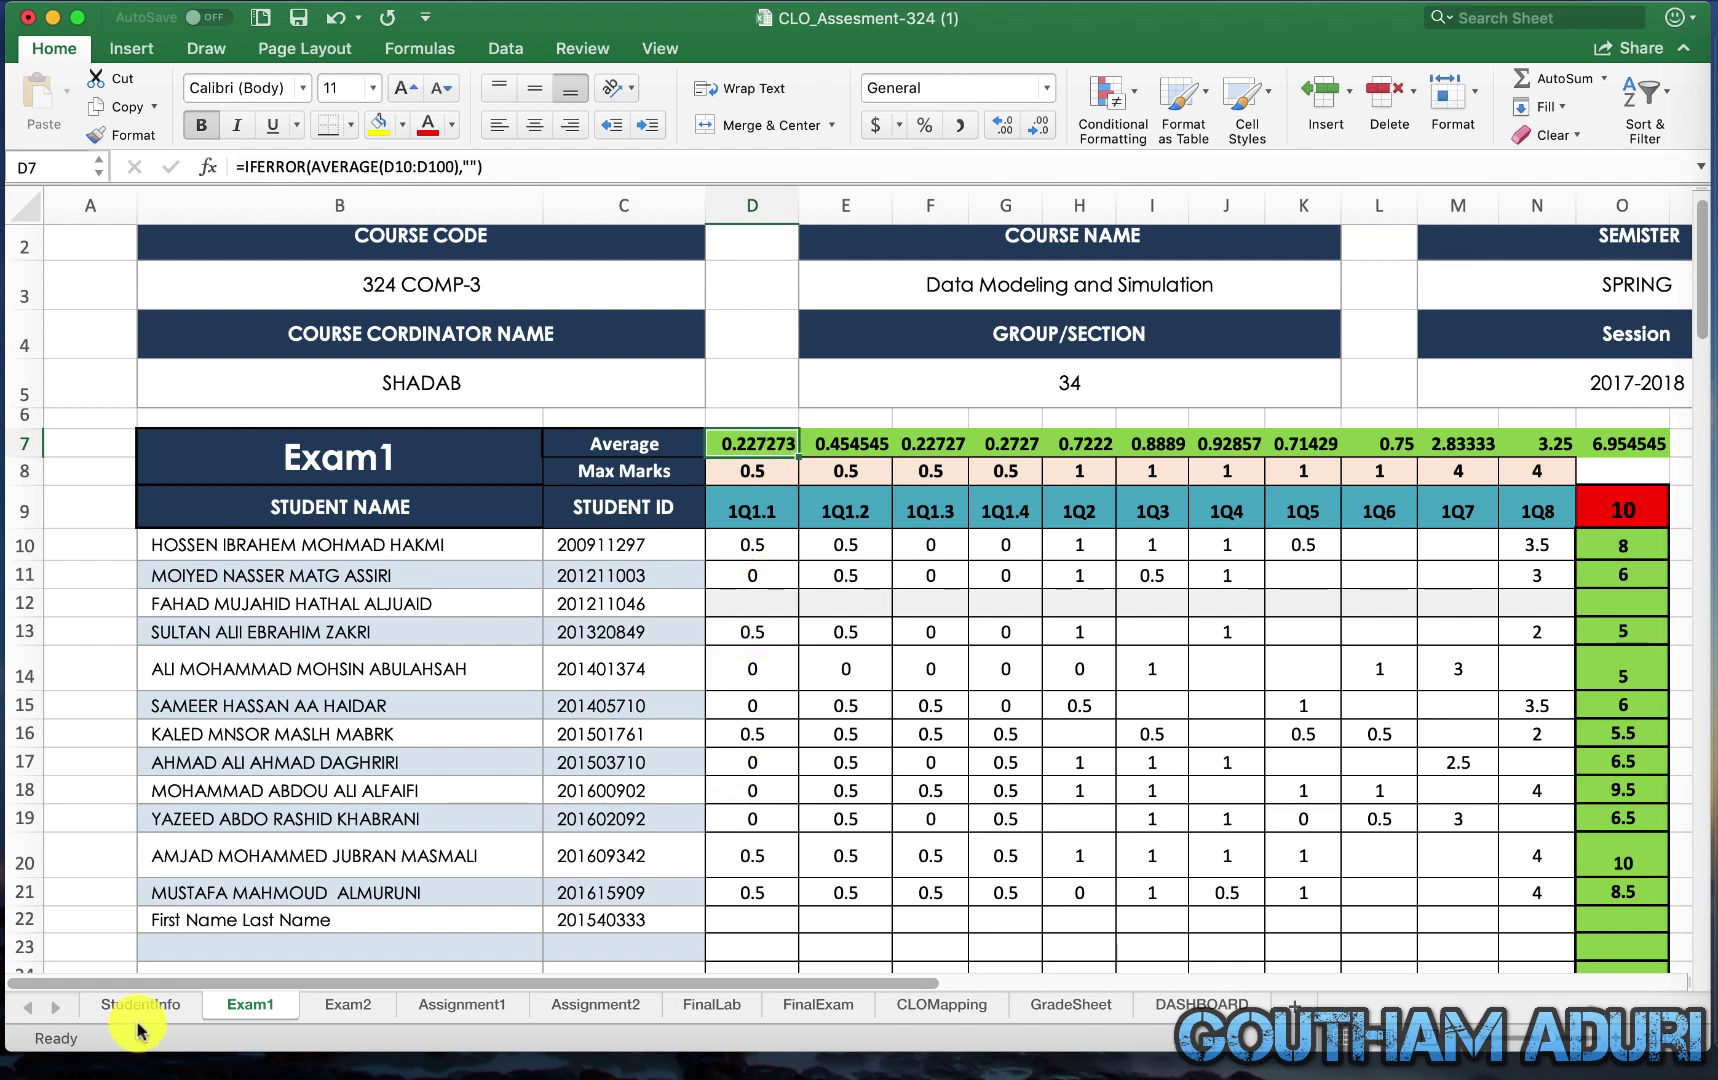
scroll(268, 300, "up", 1)
Return to the StudentInfo home page and open the Grade Sheet for review
left_click(289, 247)
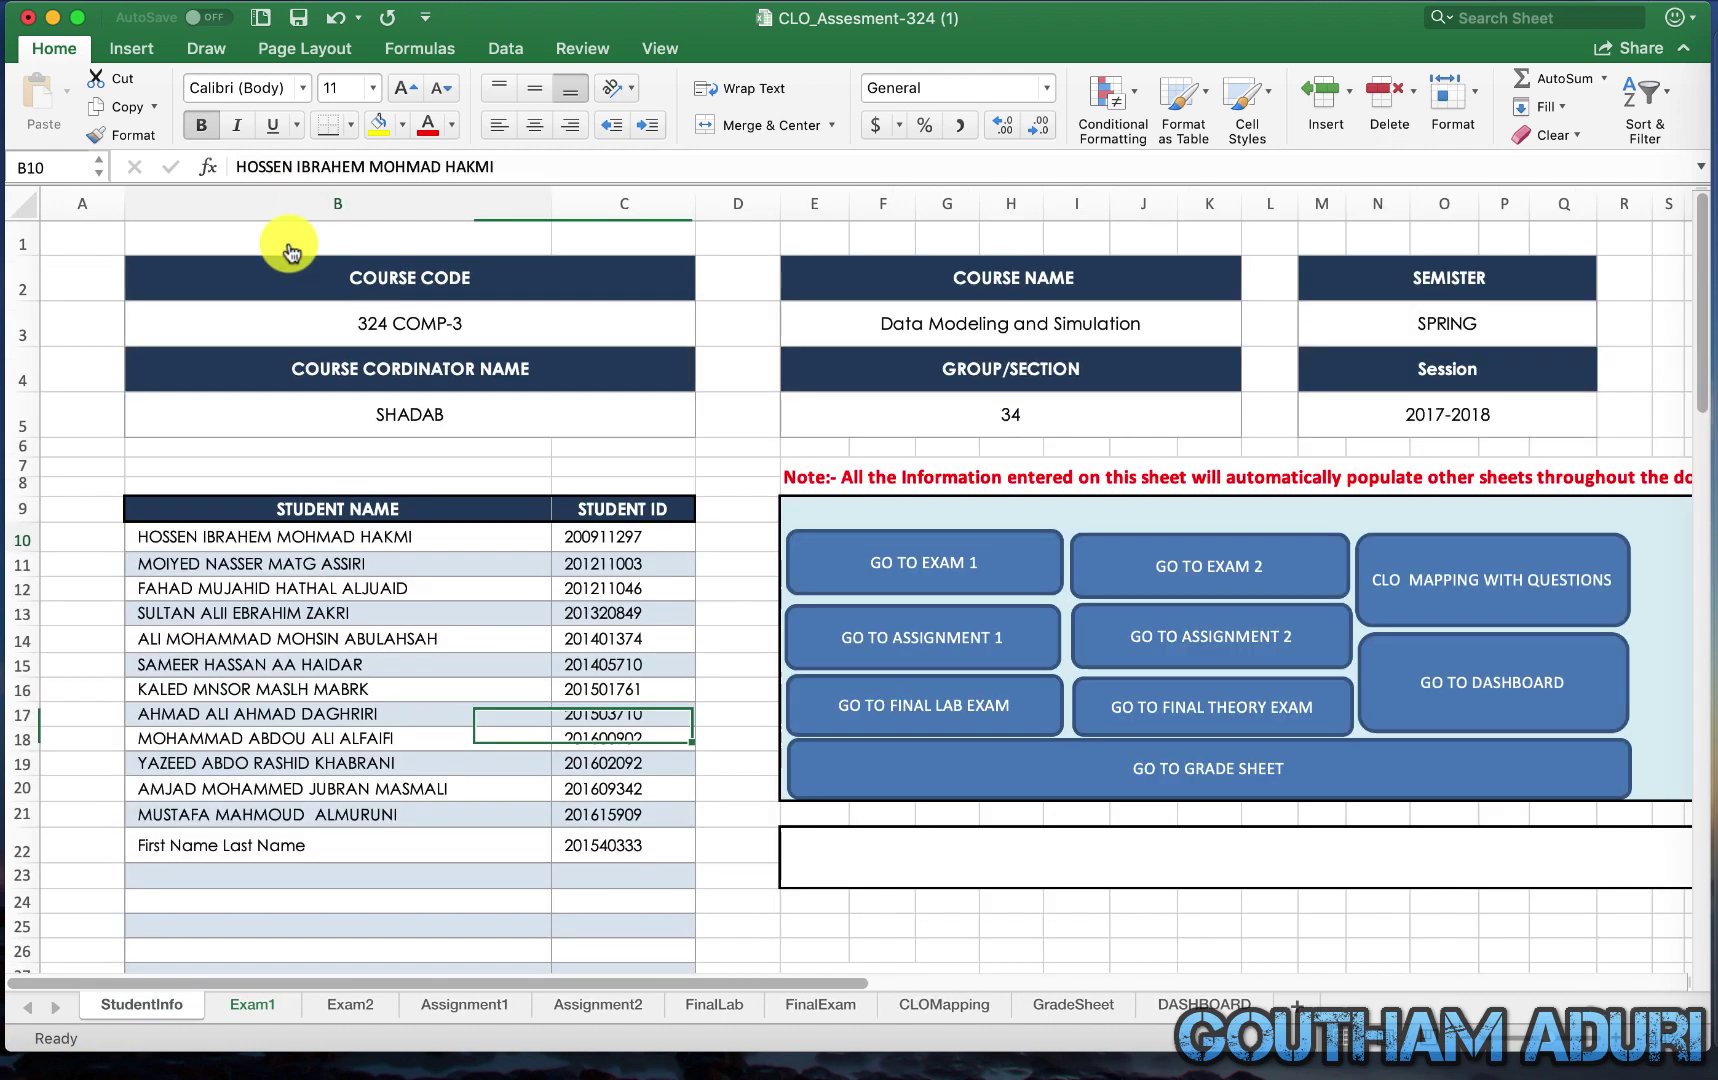
left_click(1140, 762)
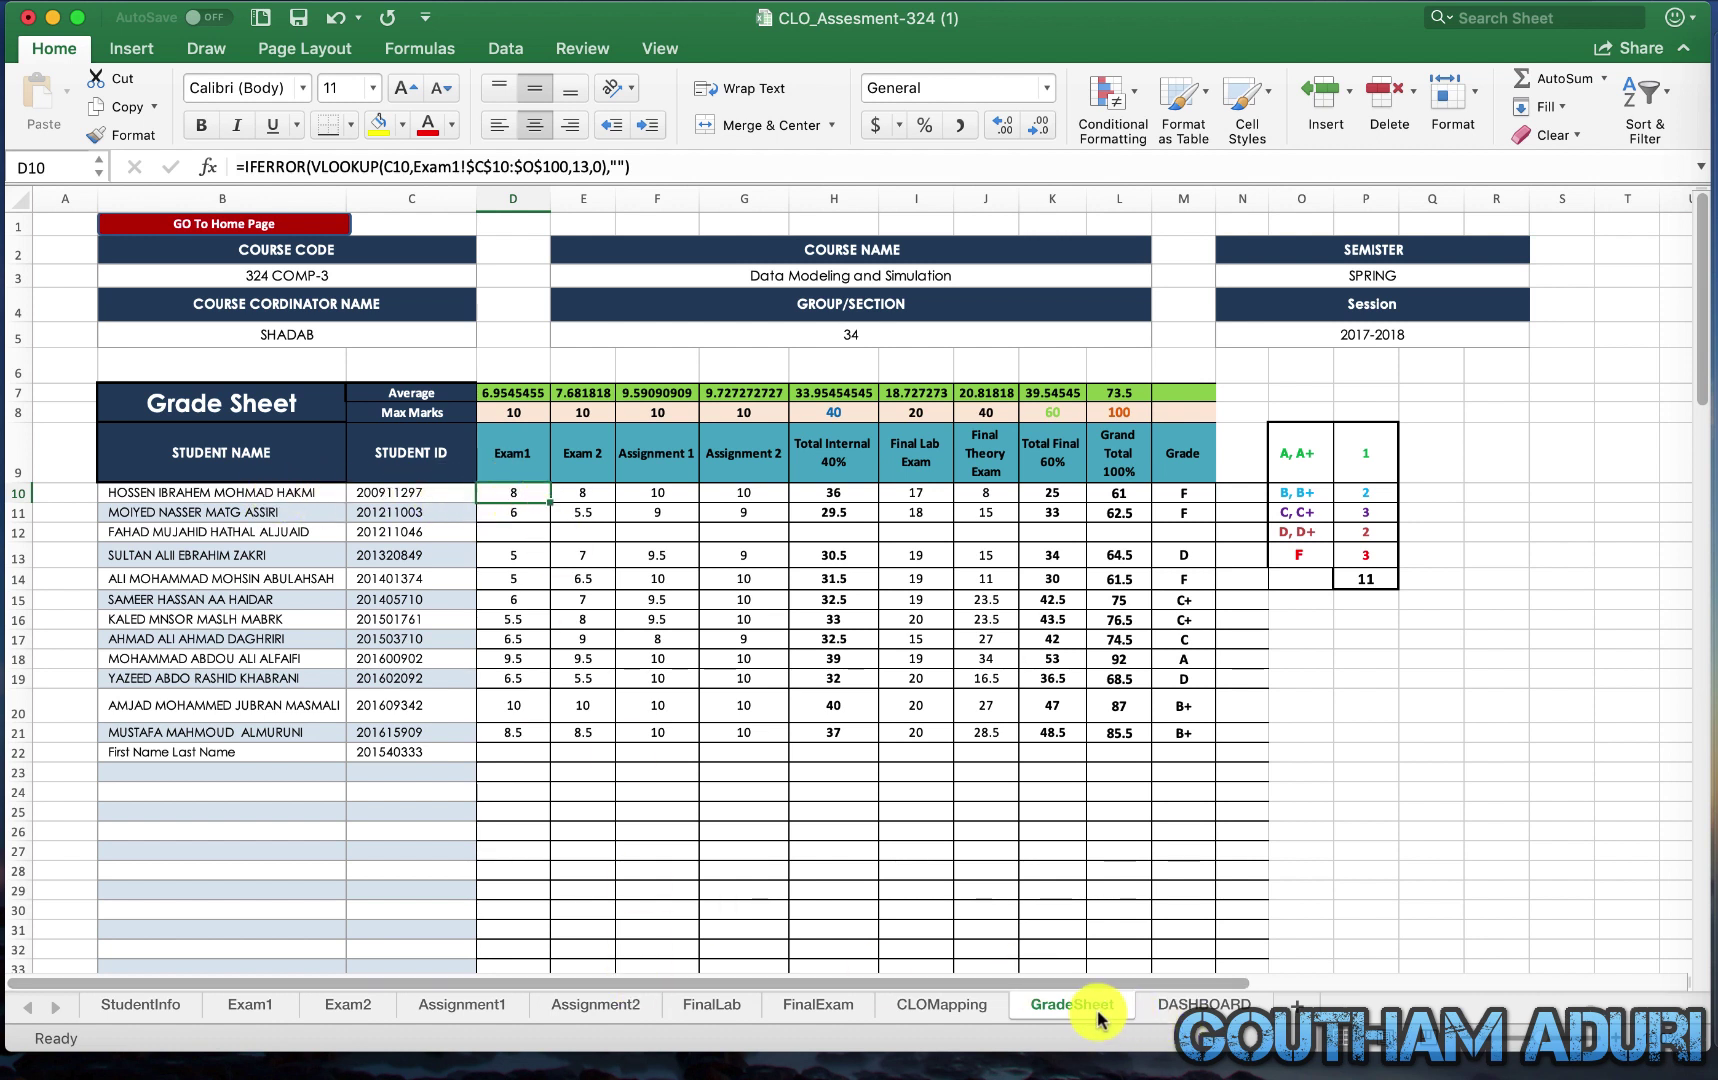
Open the Exam1 sheet and examine its question columns, maximum marks and the total marks header
left_click(289, 1008)
scroll(982, 470, "up", 3)
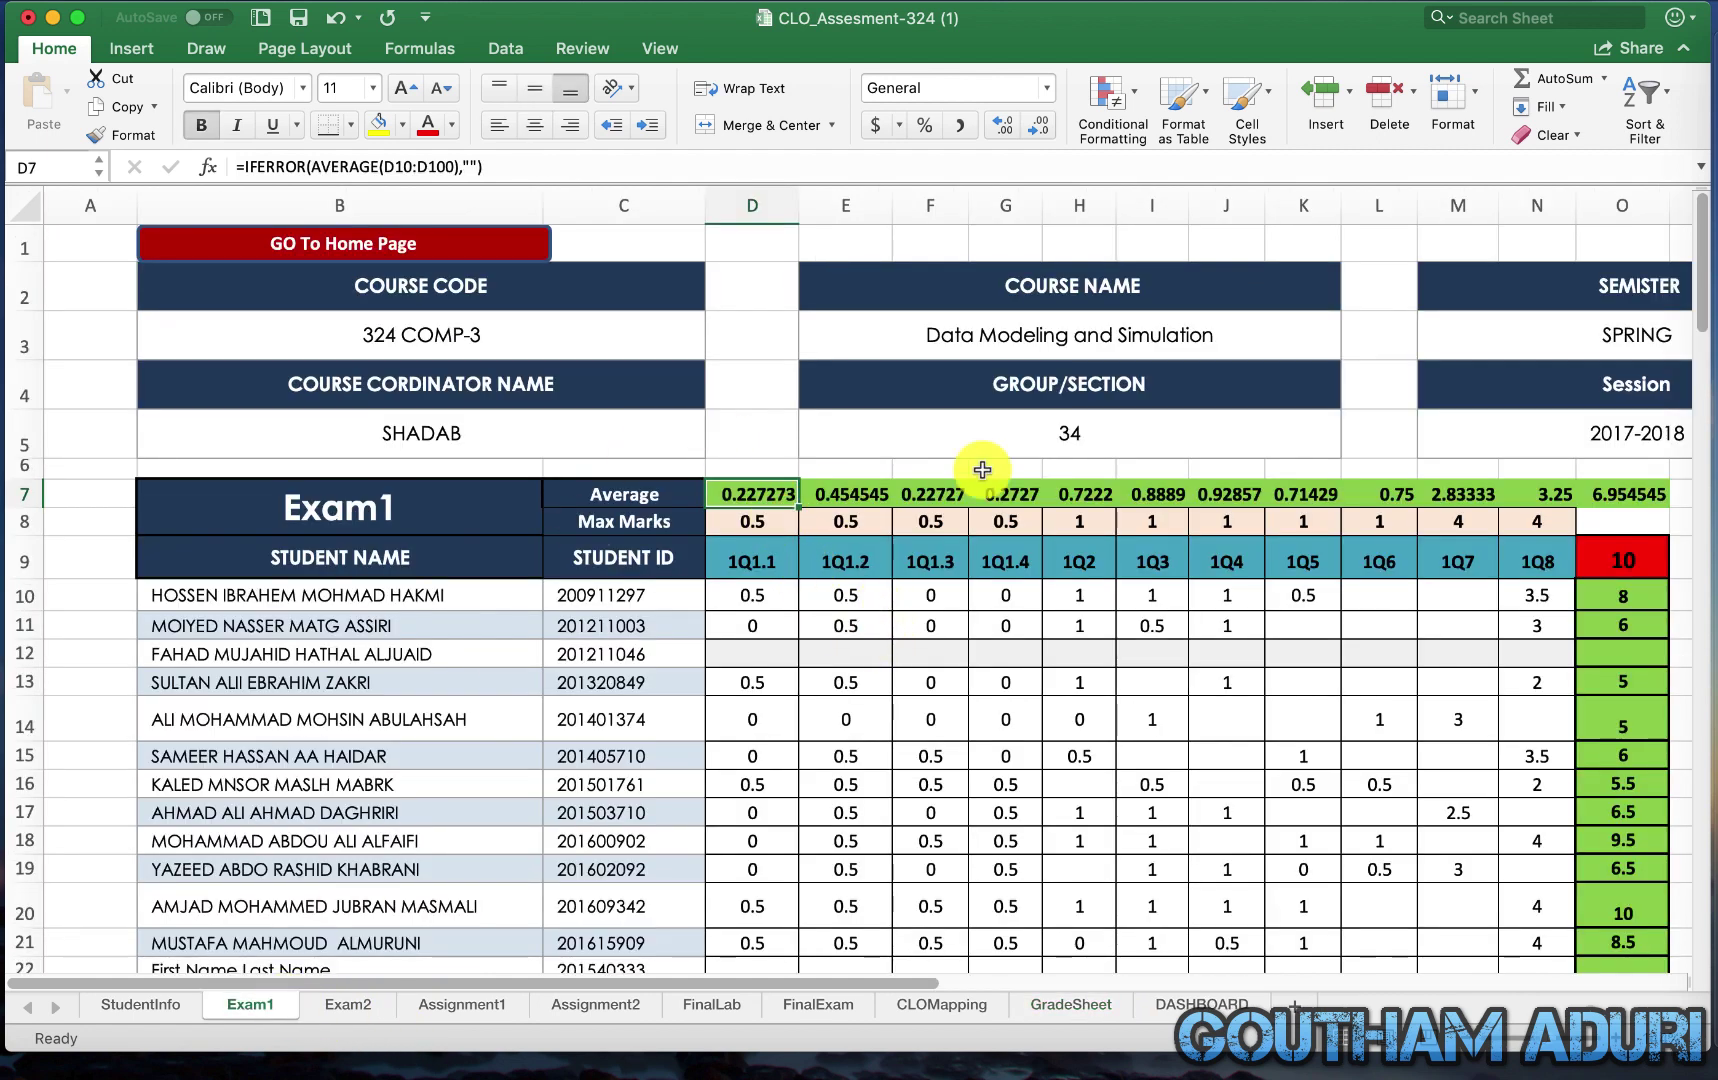
left_click(1655, 562)
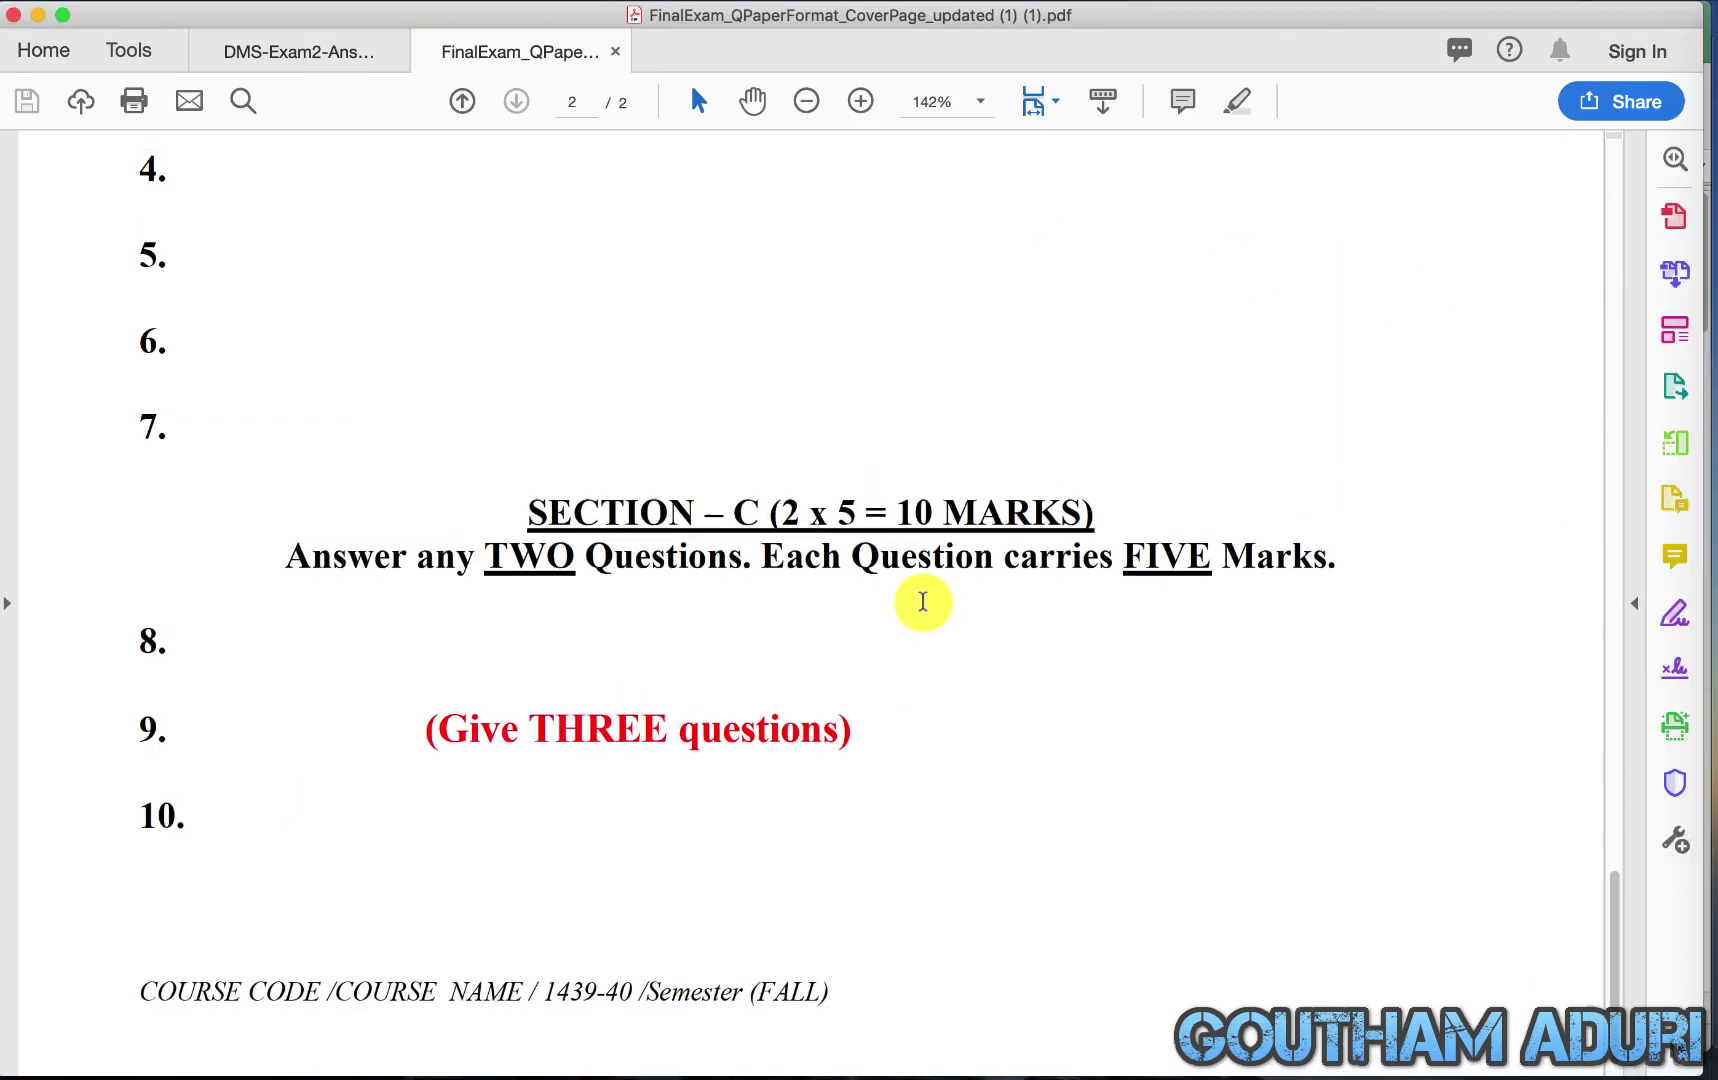
Examine the questions and awarded marks in sections A and B of DMS-Exam2-Answers.pdf in the PDF viewer, and return to the workbook
scroll(922, 601, "up", 10)
left_click(334, 46)
scroll(676, 406, "down", 10)
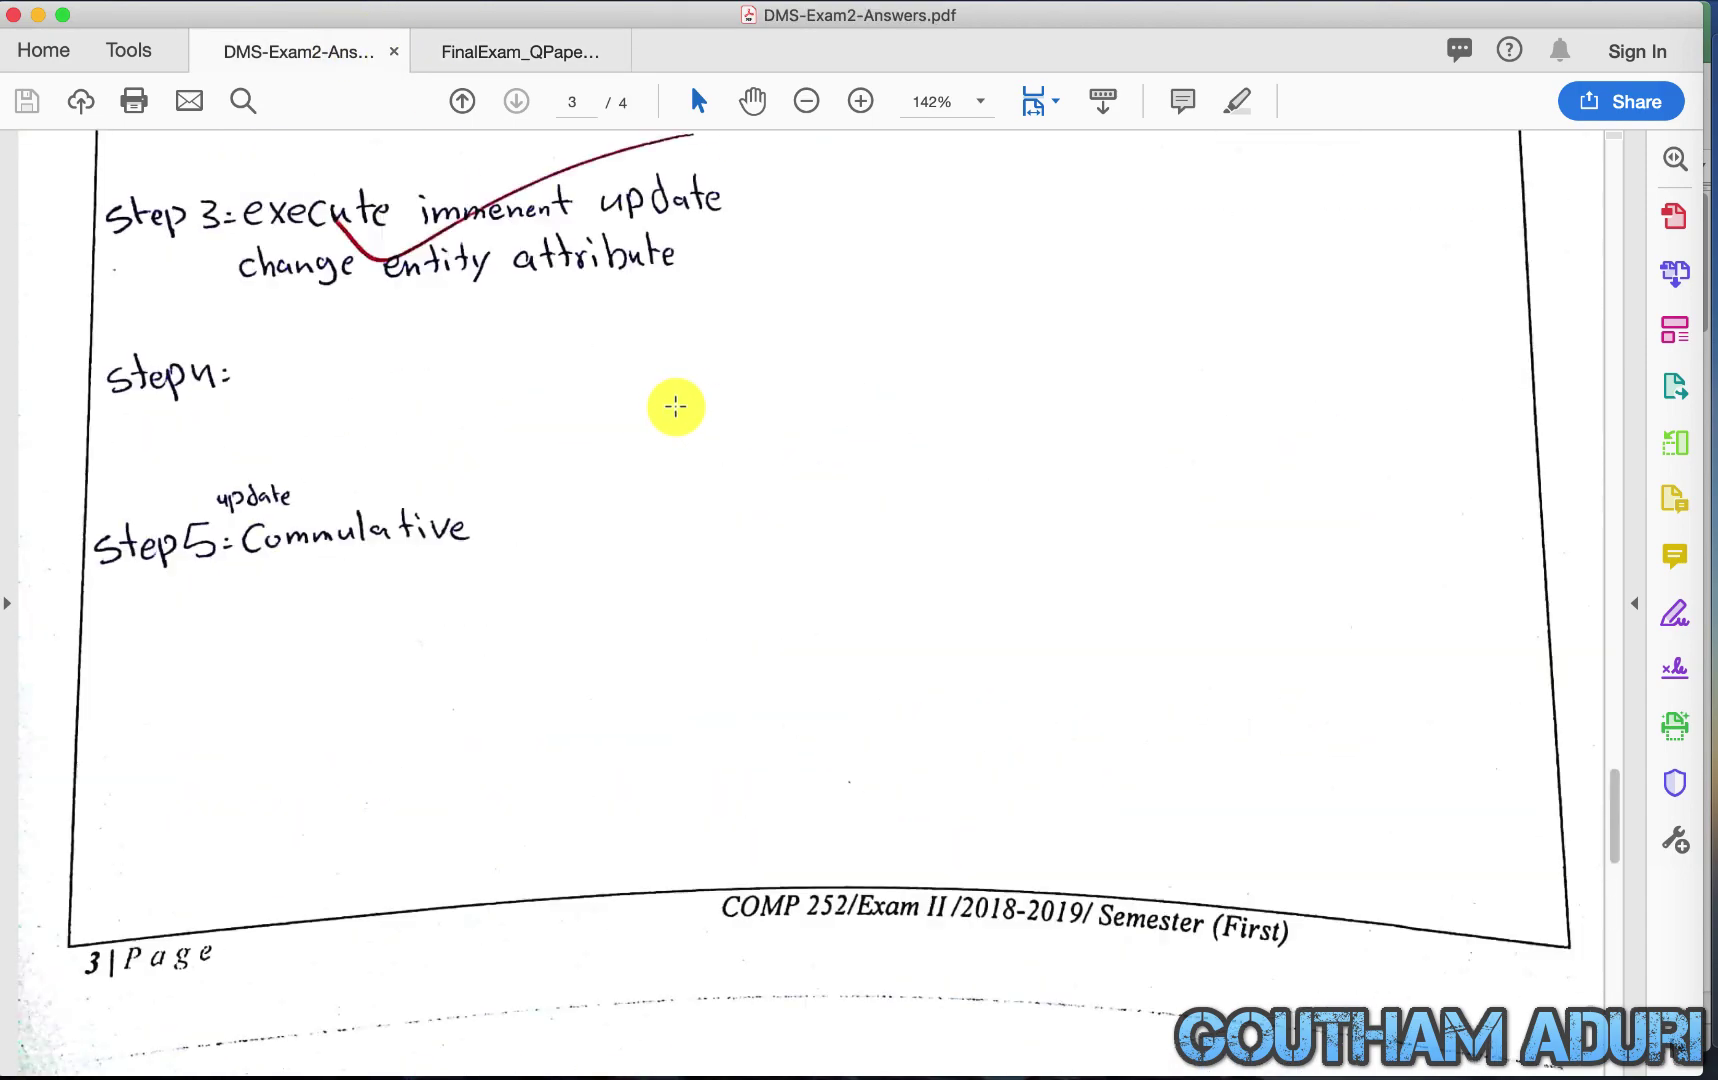
scroll(676, 406, "up", 15)
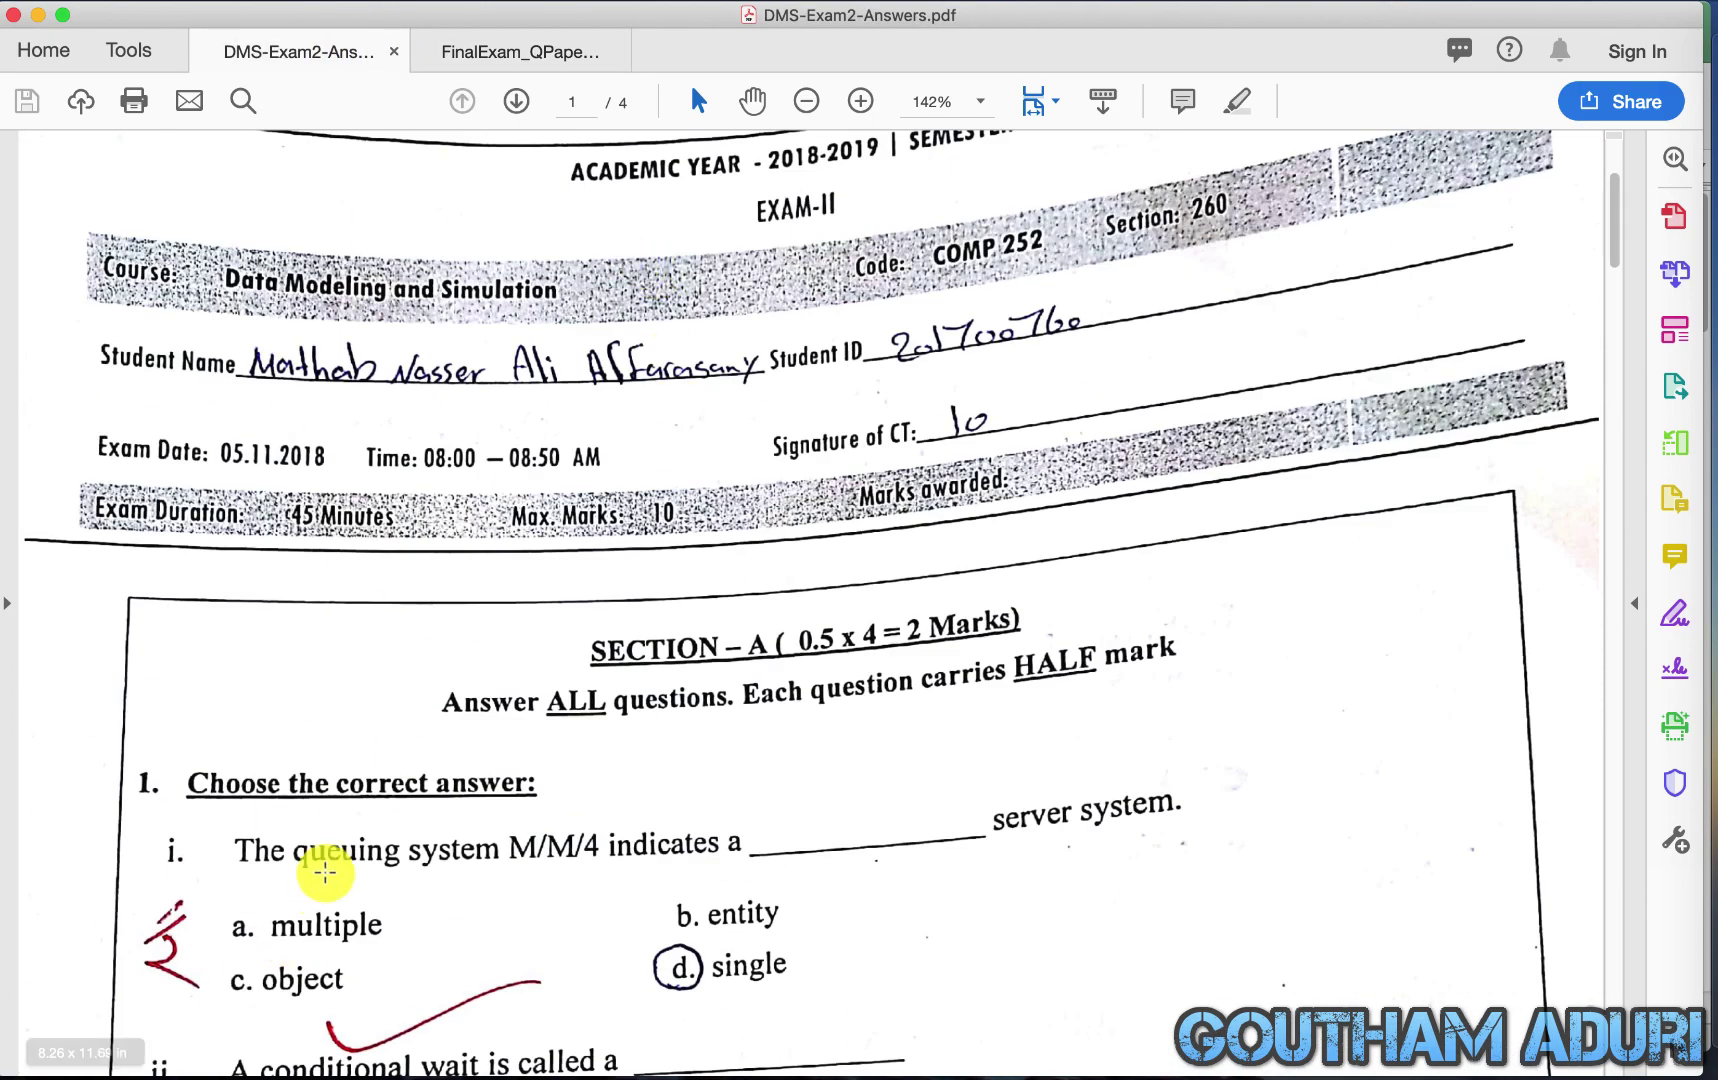
scroll(325, 872, "down", 5)
scroll(334, 568, "down", 5)
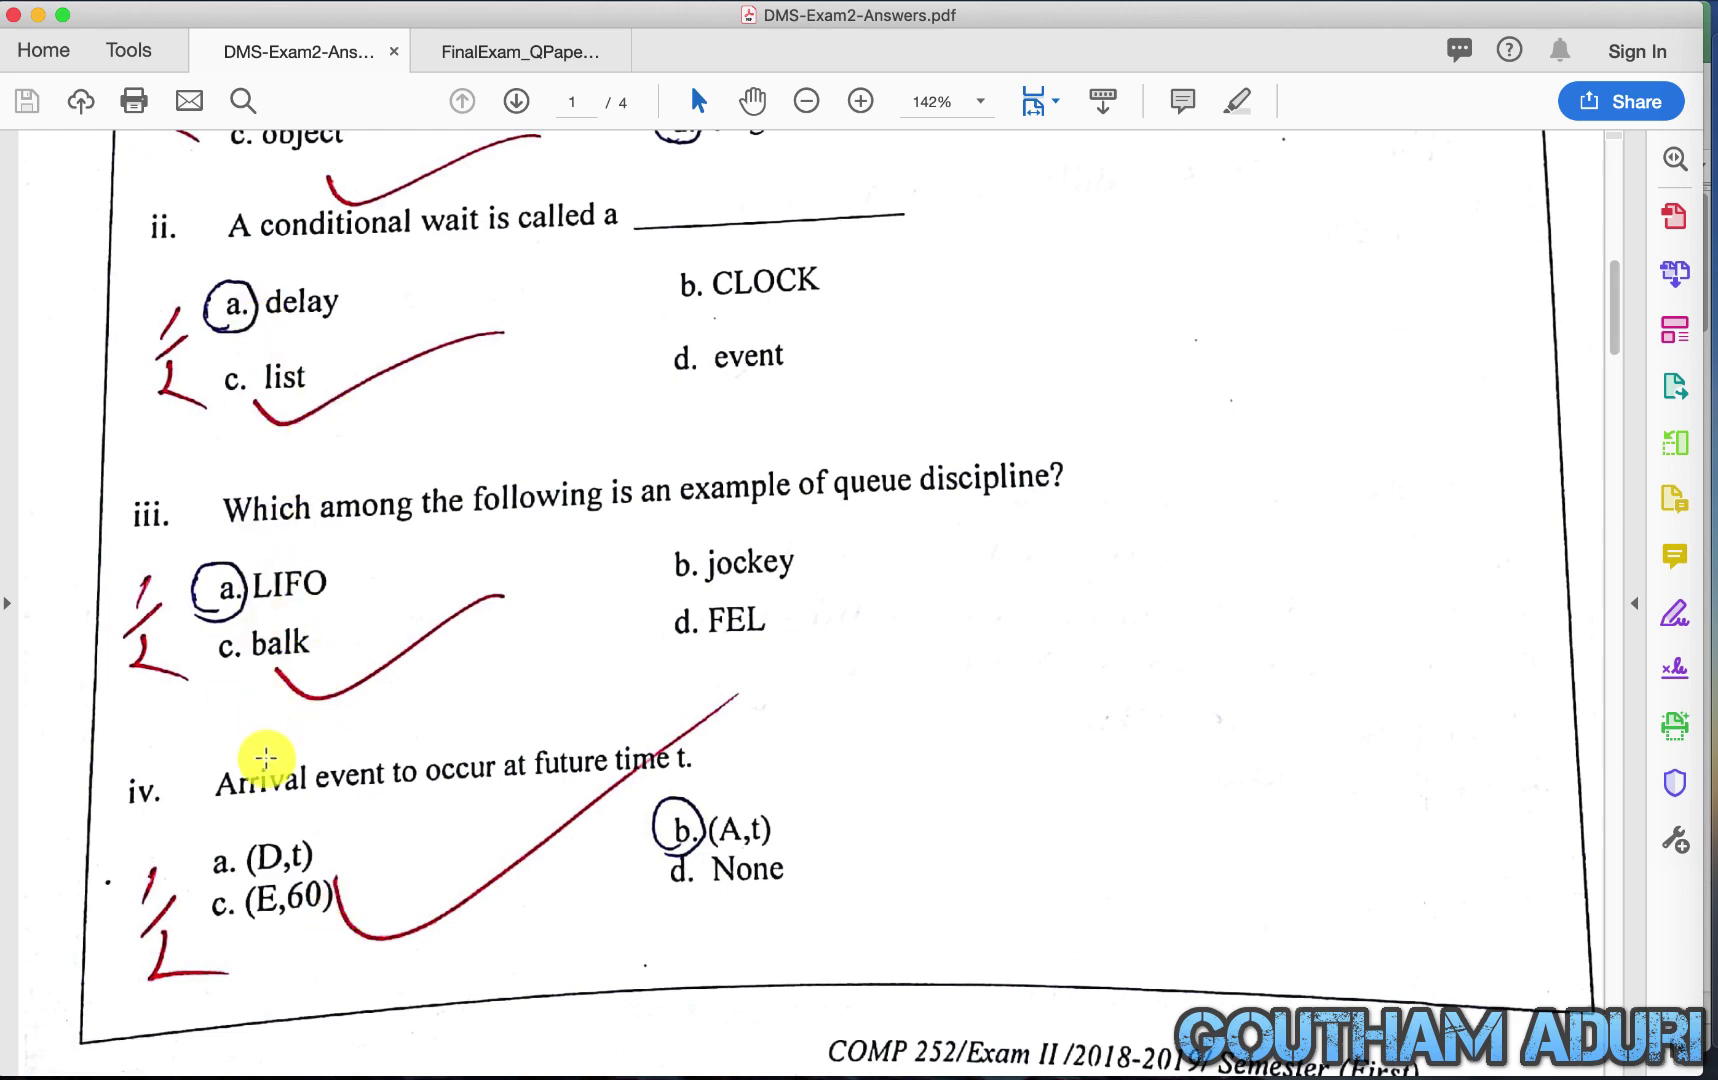
scroll(257, 184, "down", 8)
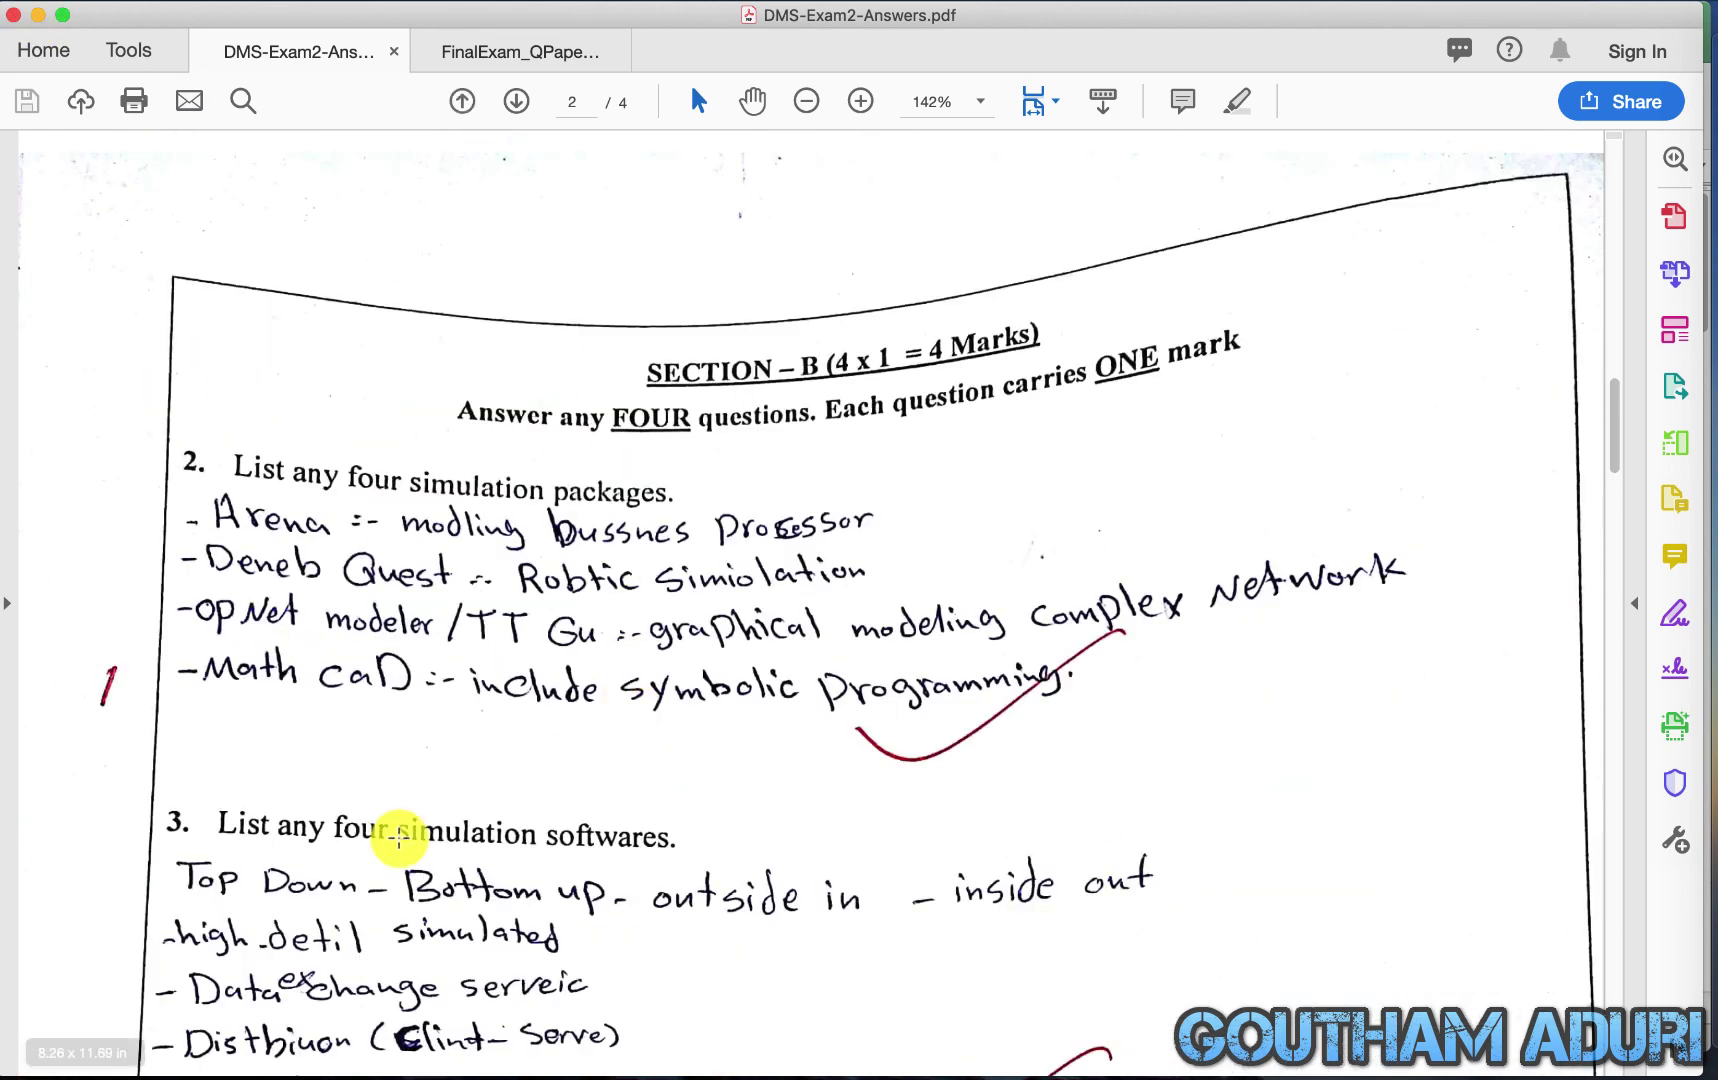
scroll(398, 838, "down", 6)
scroll(400, 600, "up", 2)
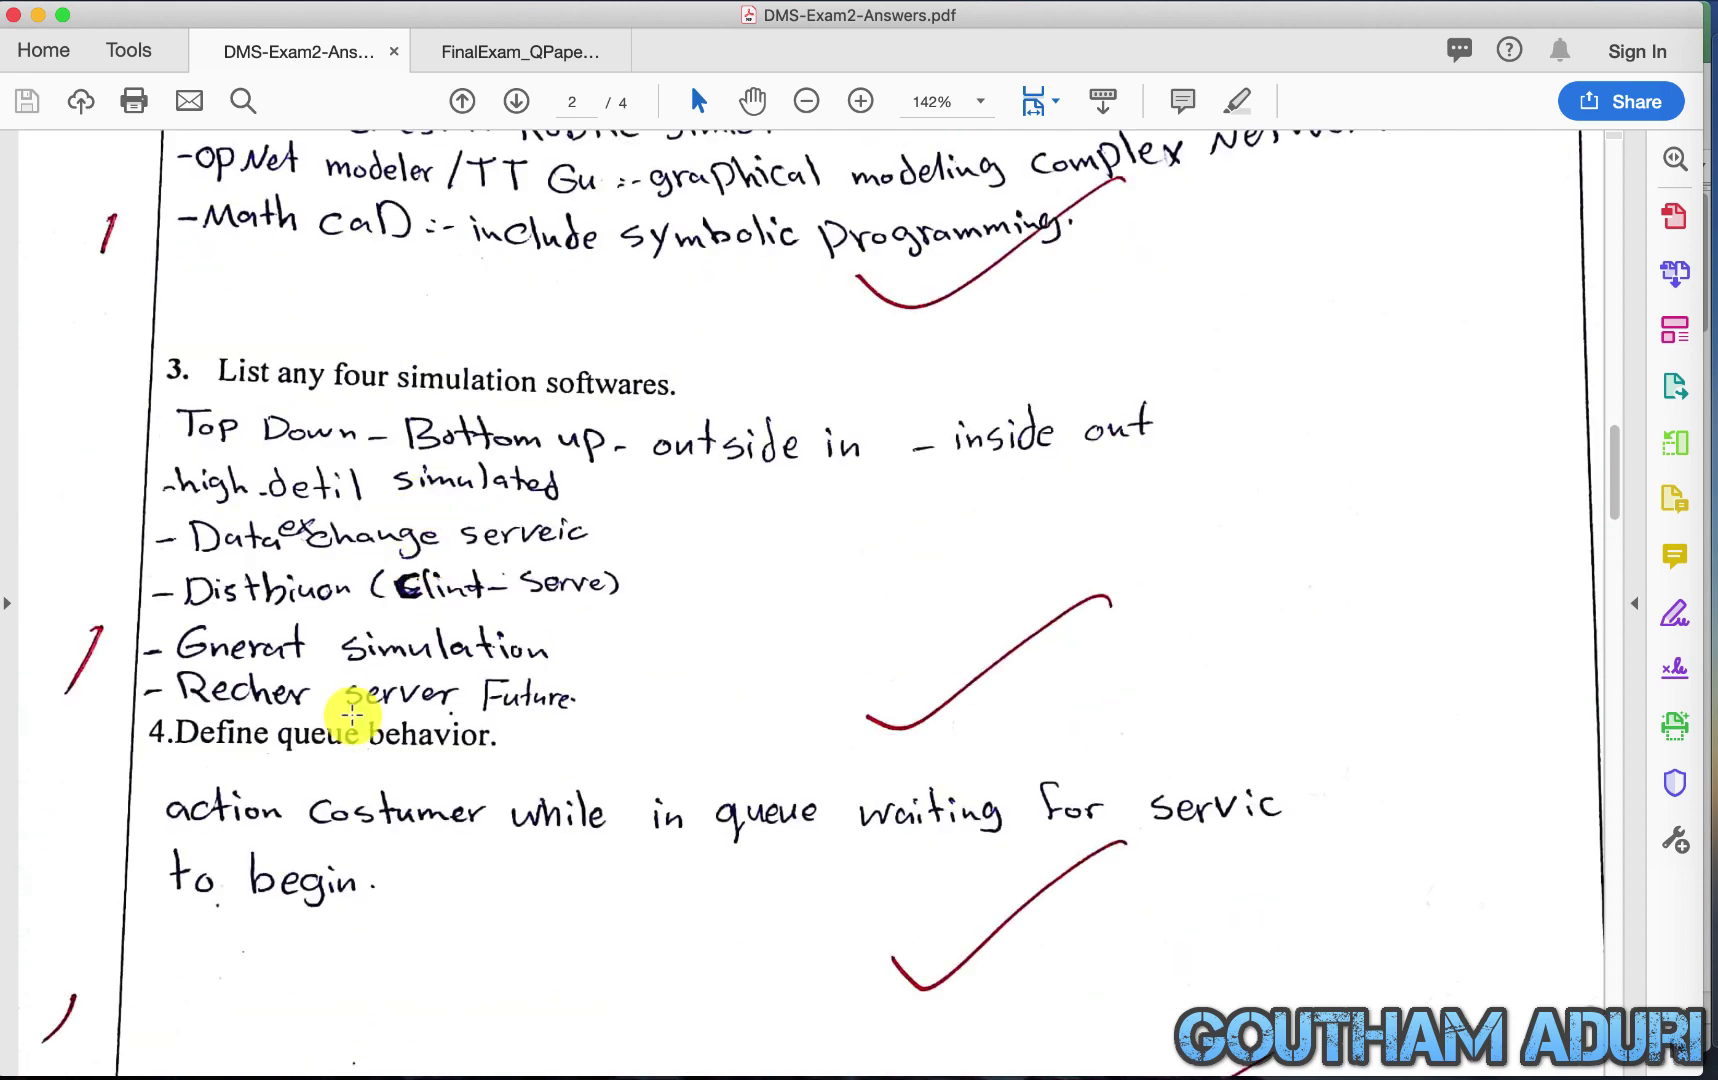
left_click(37, 16)
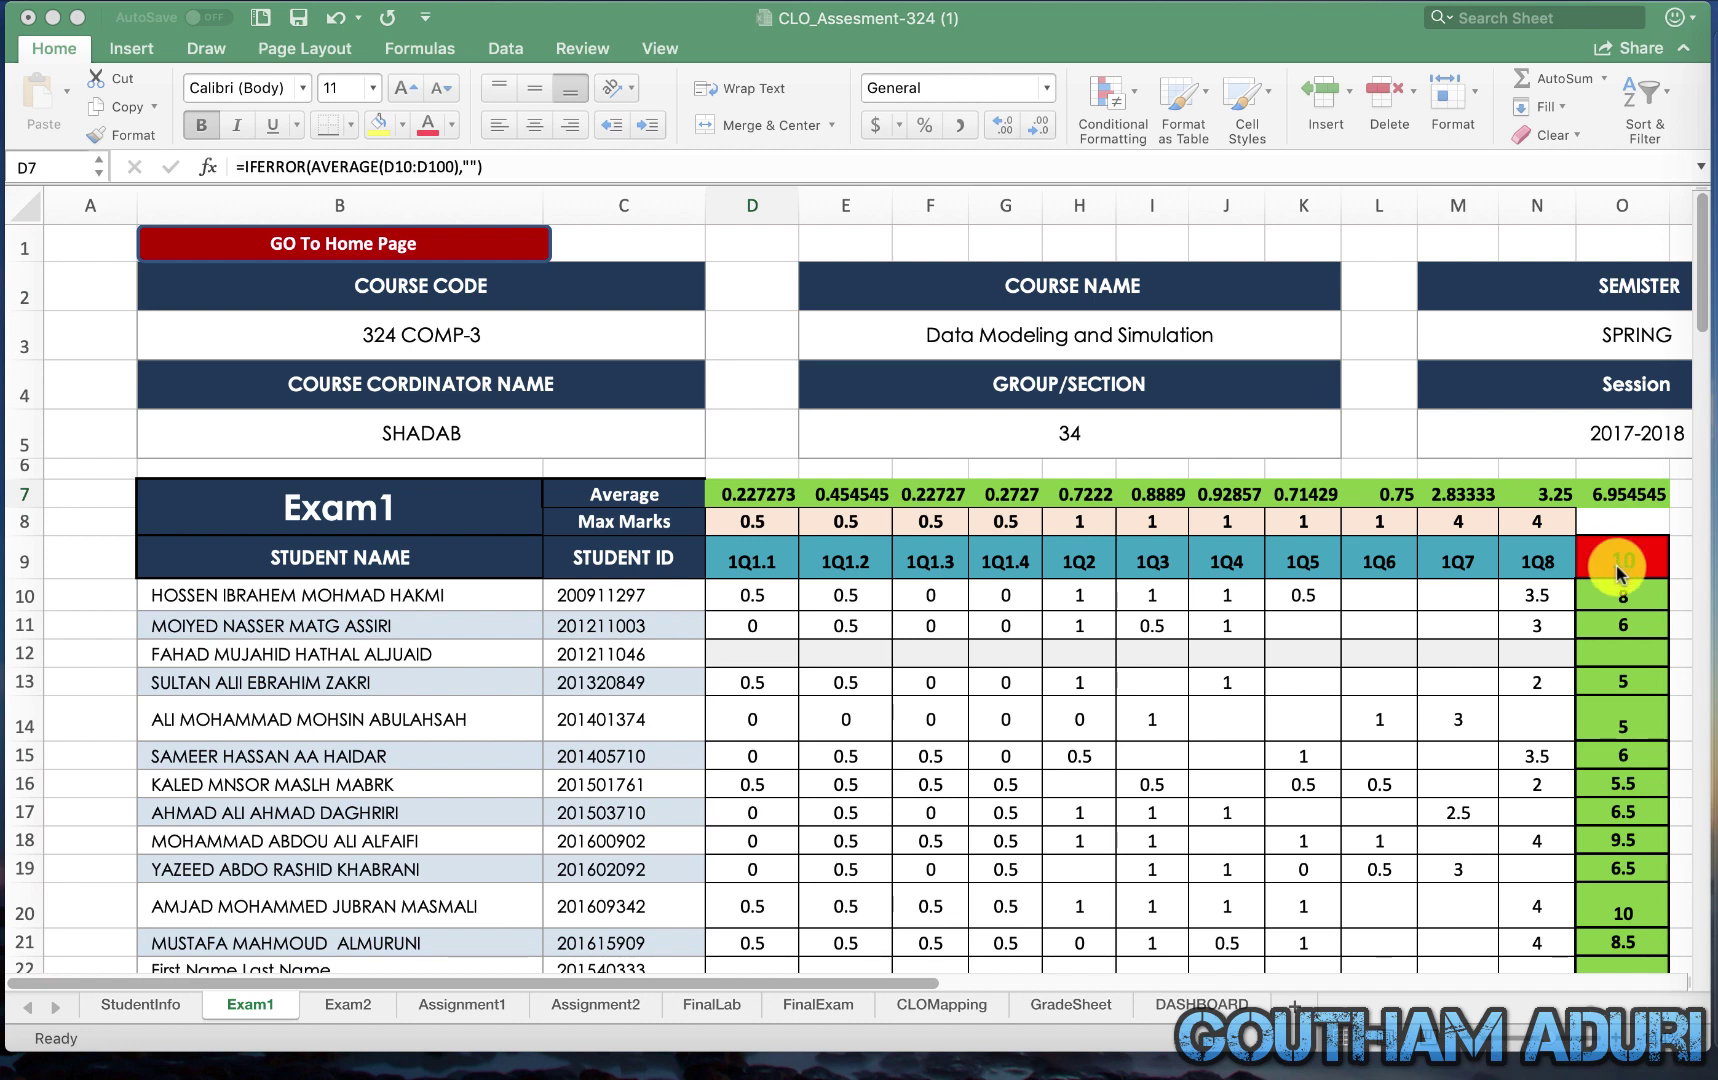
Inspect the first student's mark cells for 1Q1.1, 1Q1.2 and 1Q2 on Exam1, viewing the selectable marks for D10
scroll(1618, 630, "down", 5)
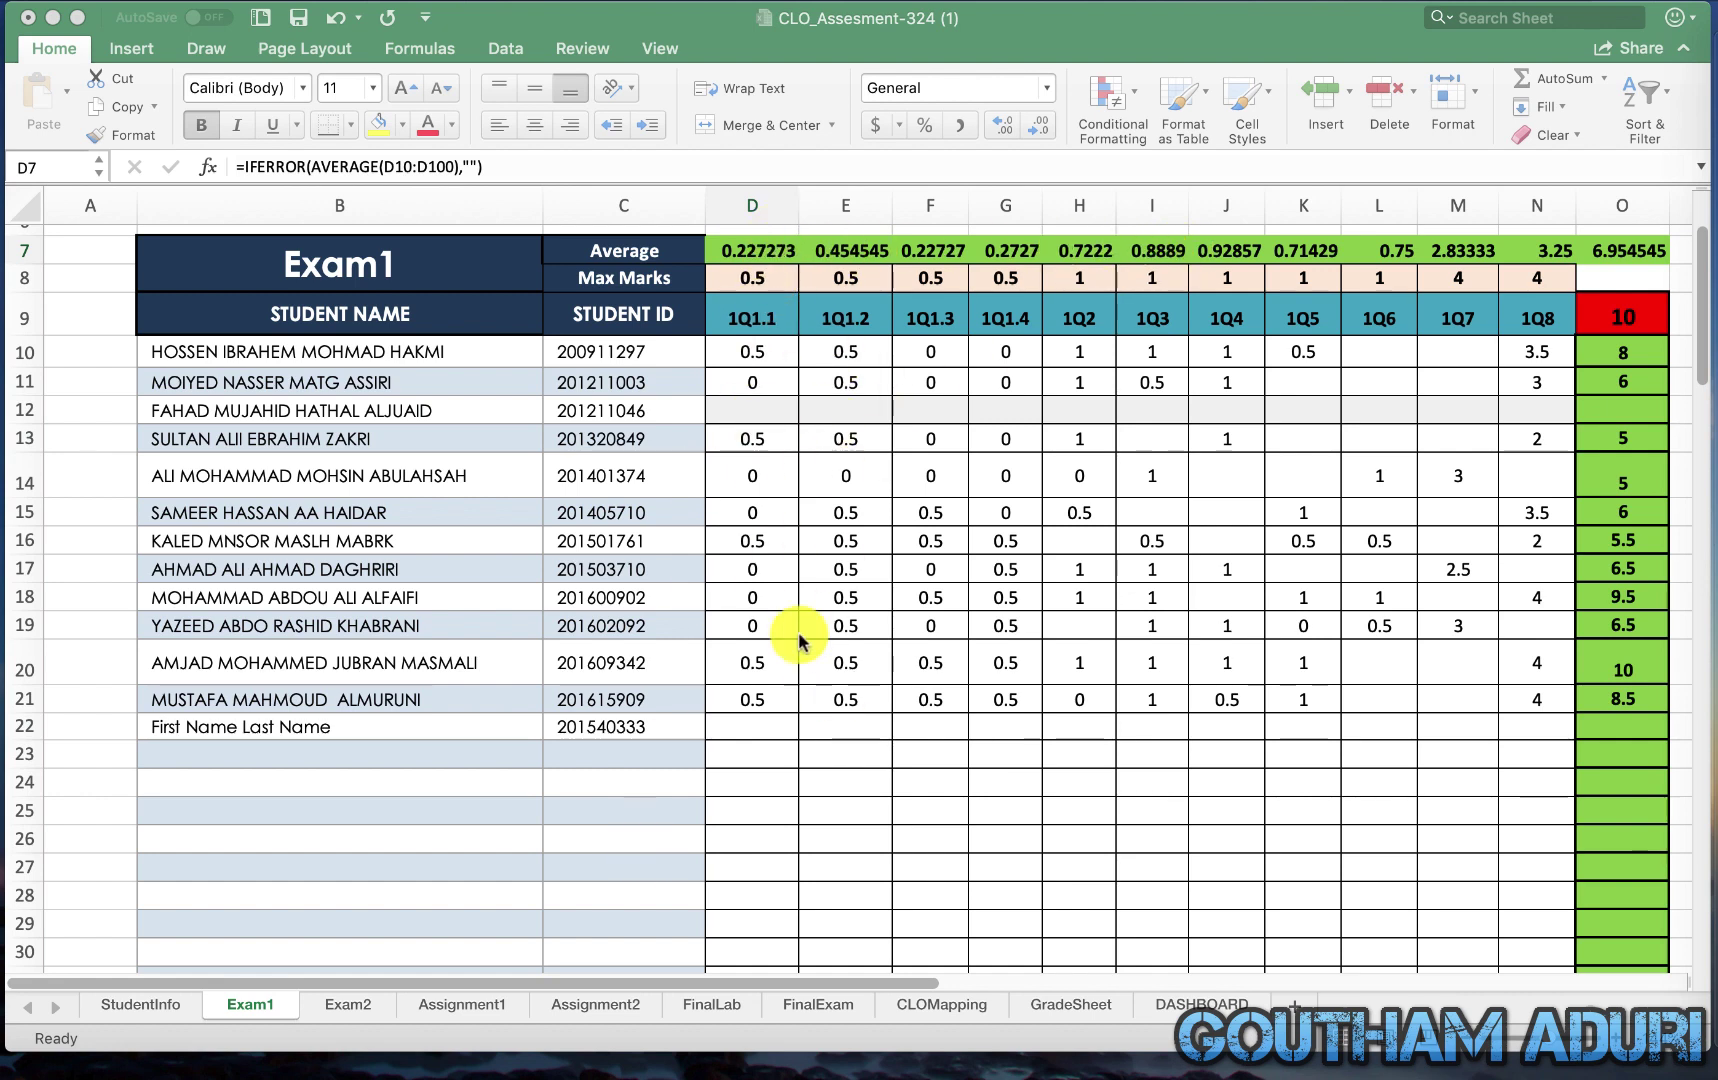
left_click(764, 349)
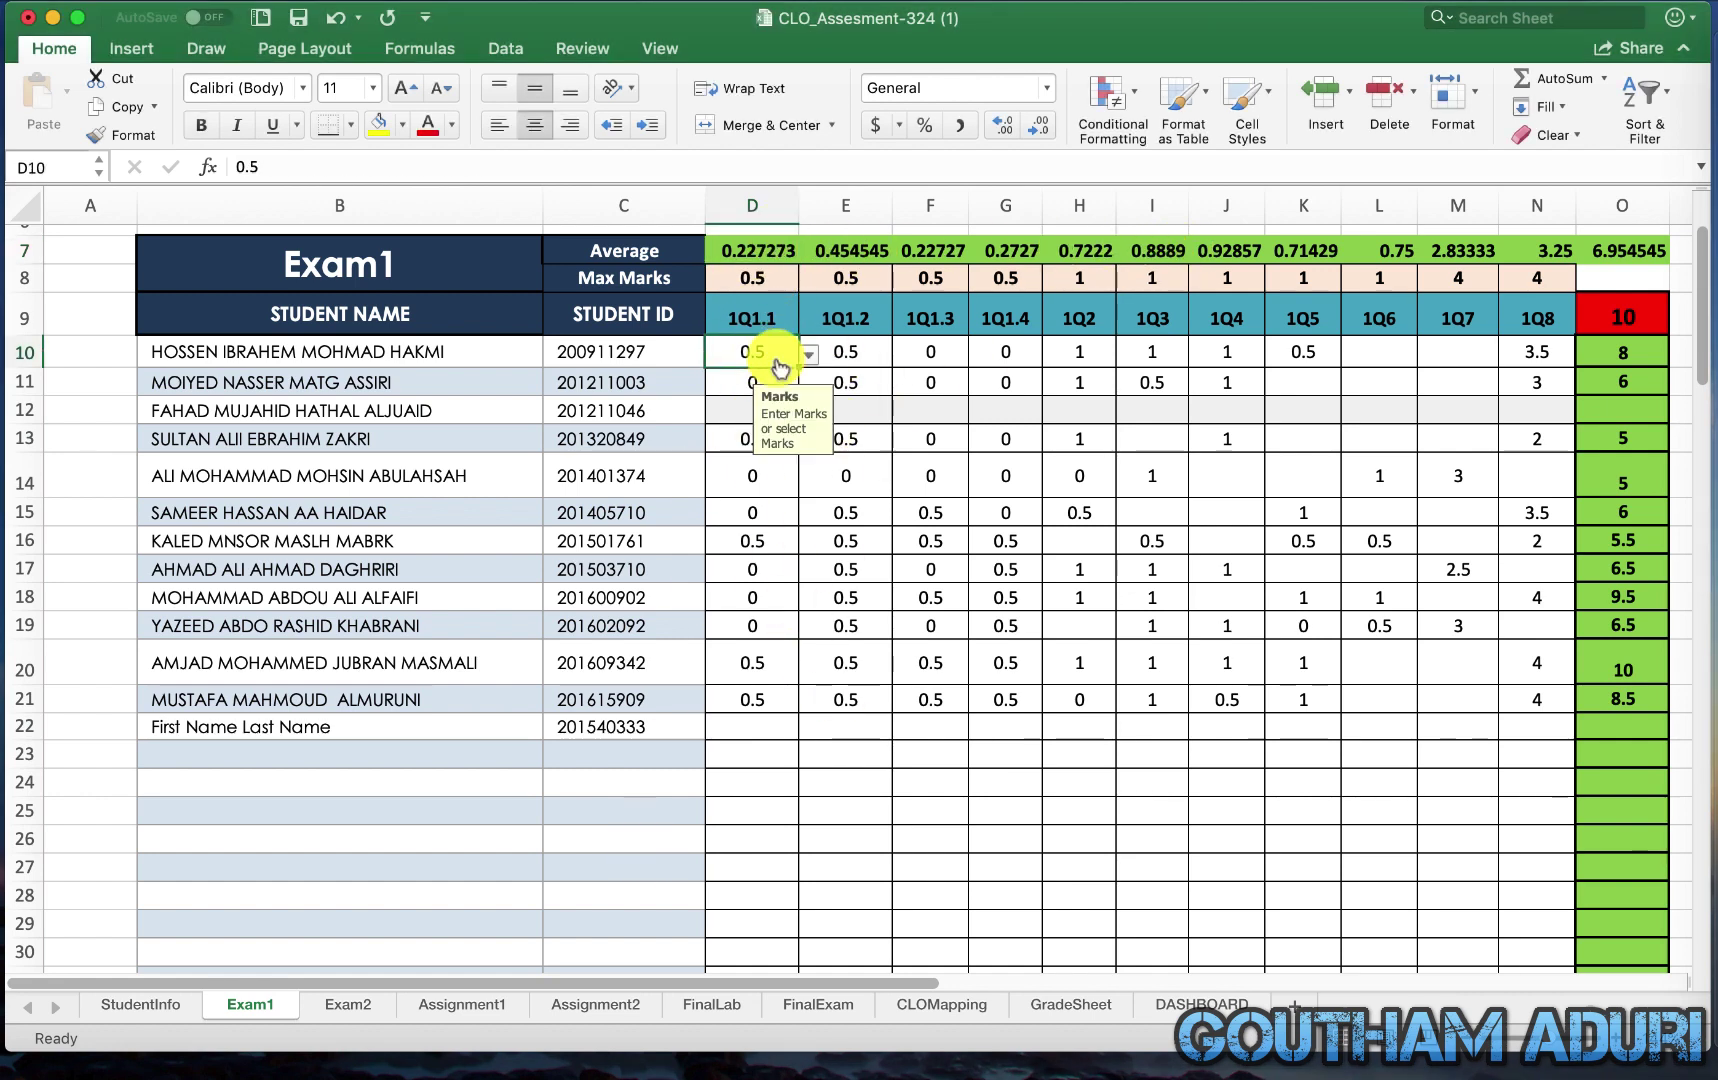
left_click(808, 354)
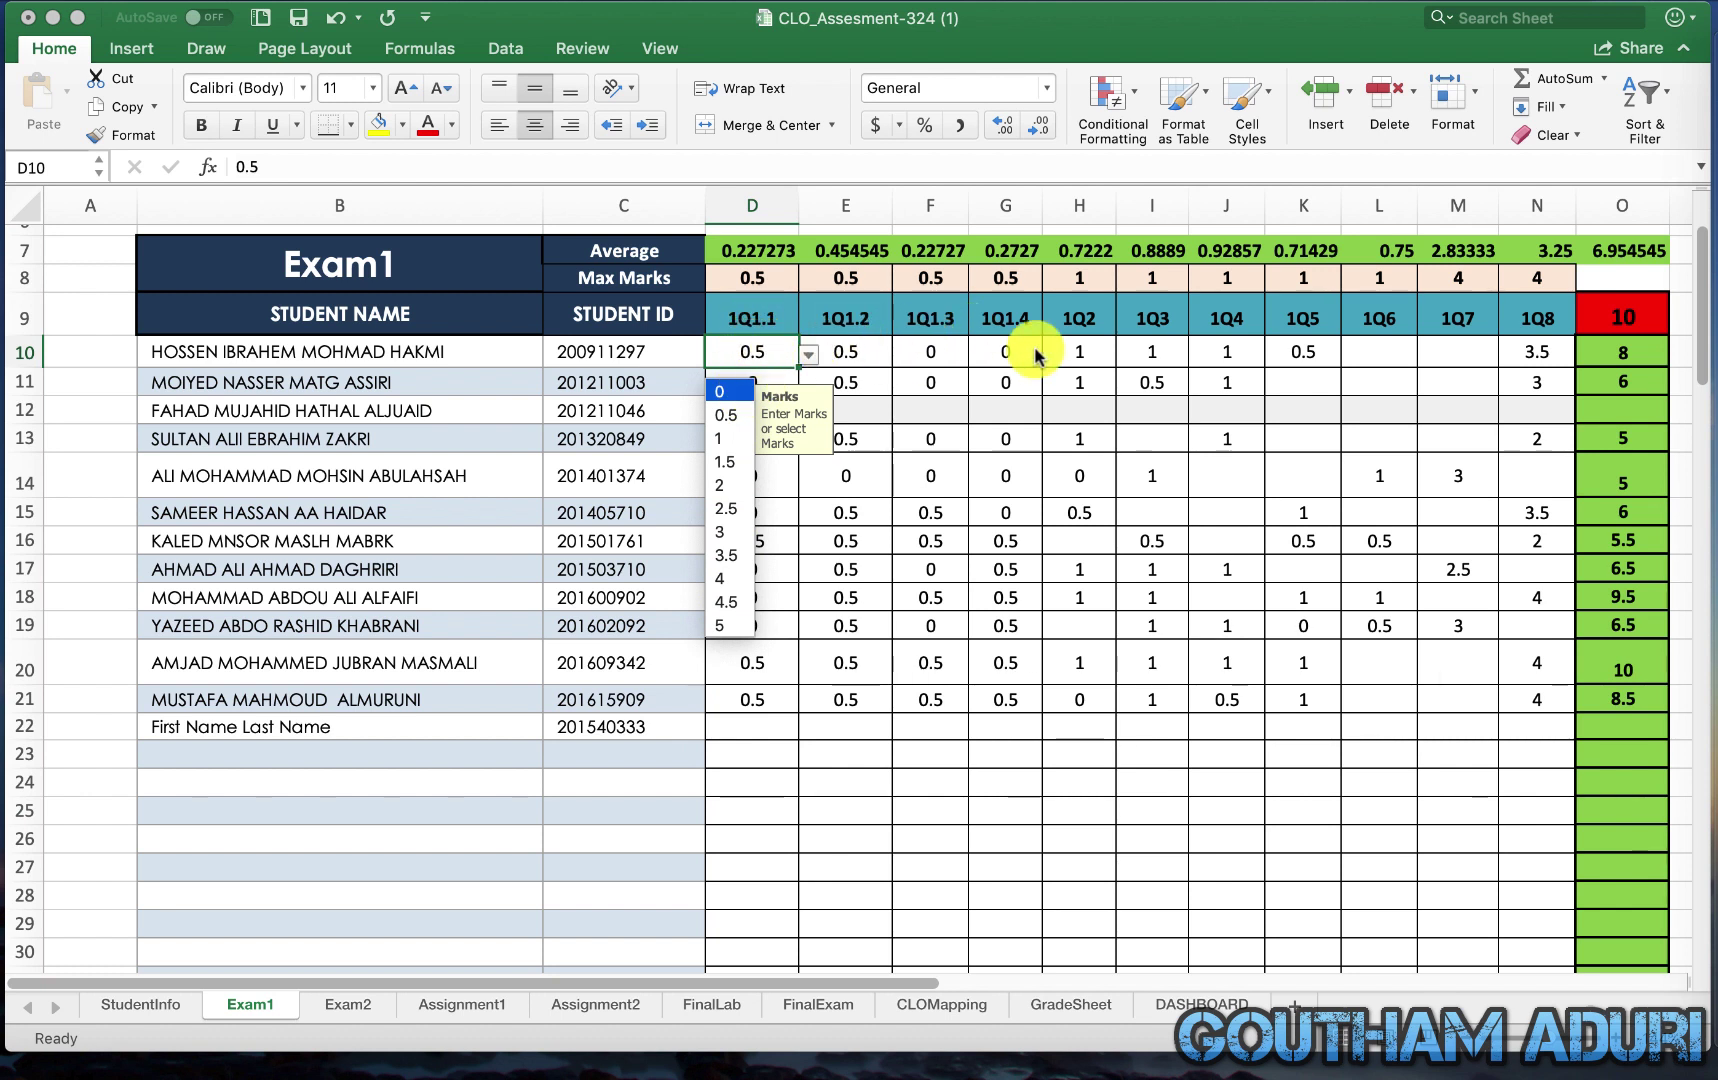
key("Escape")
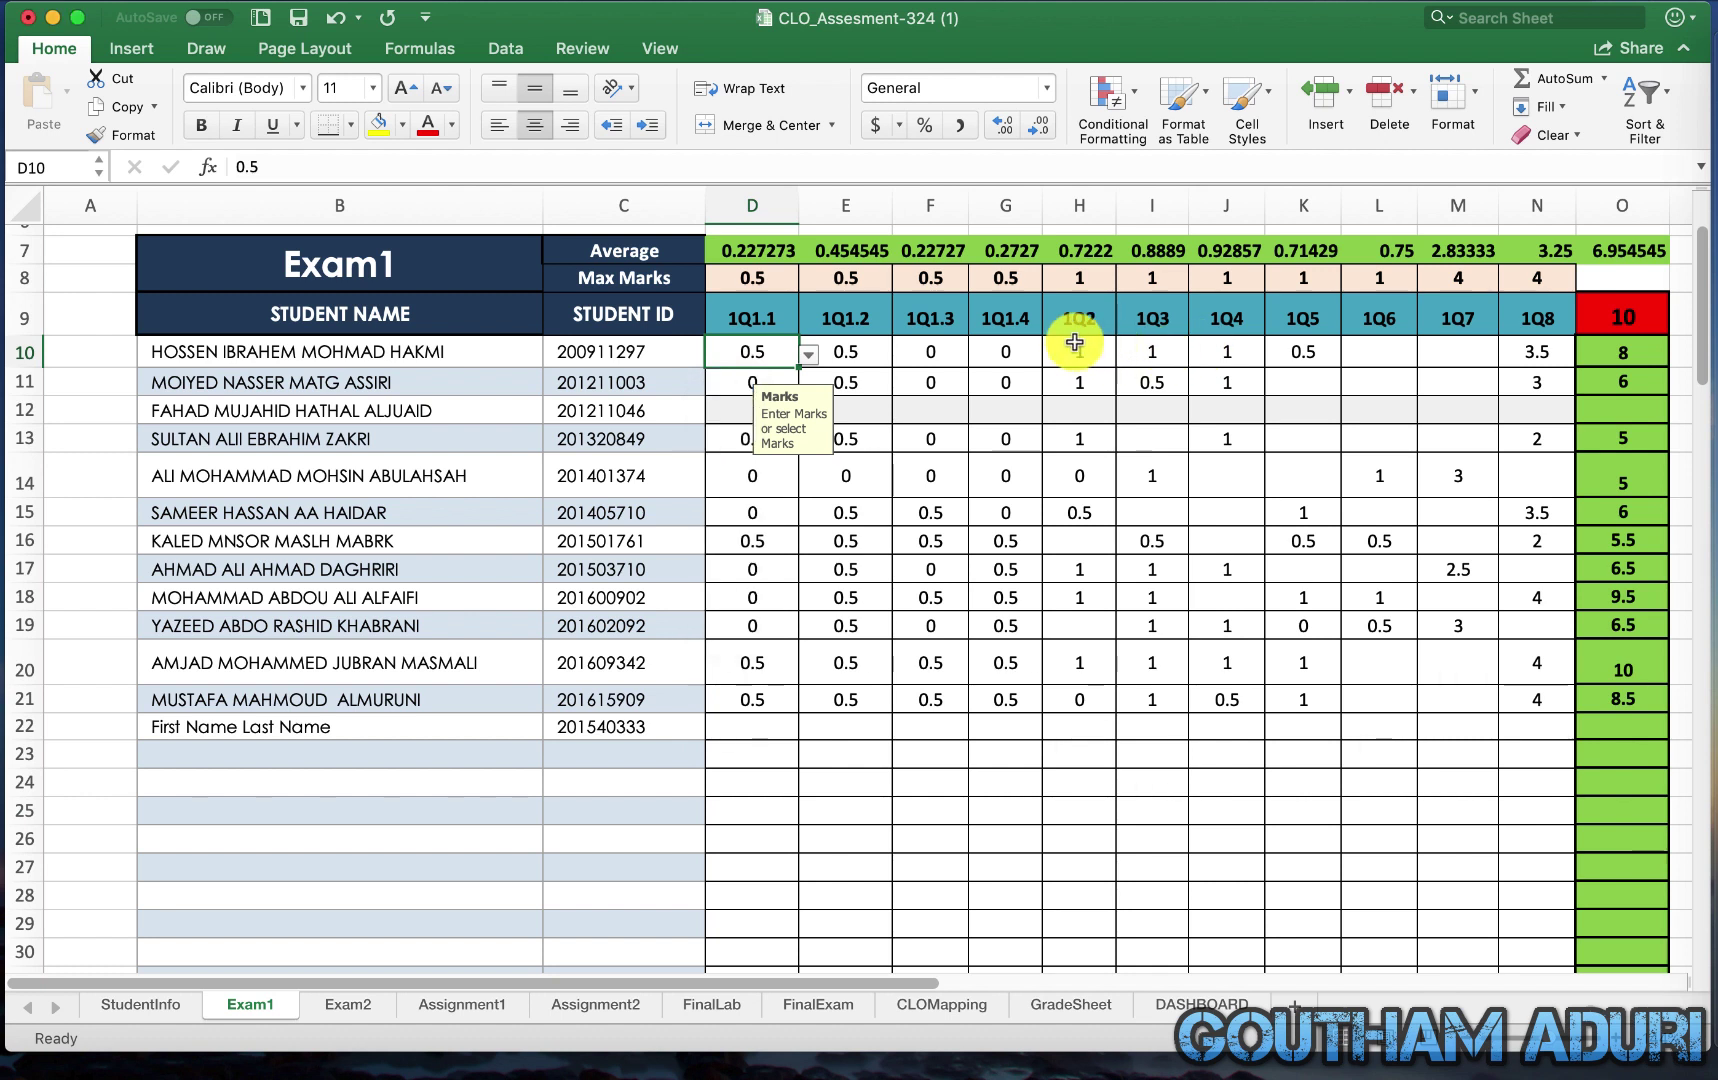
left_click(1078, 344)
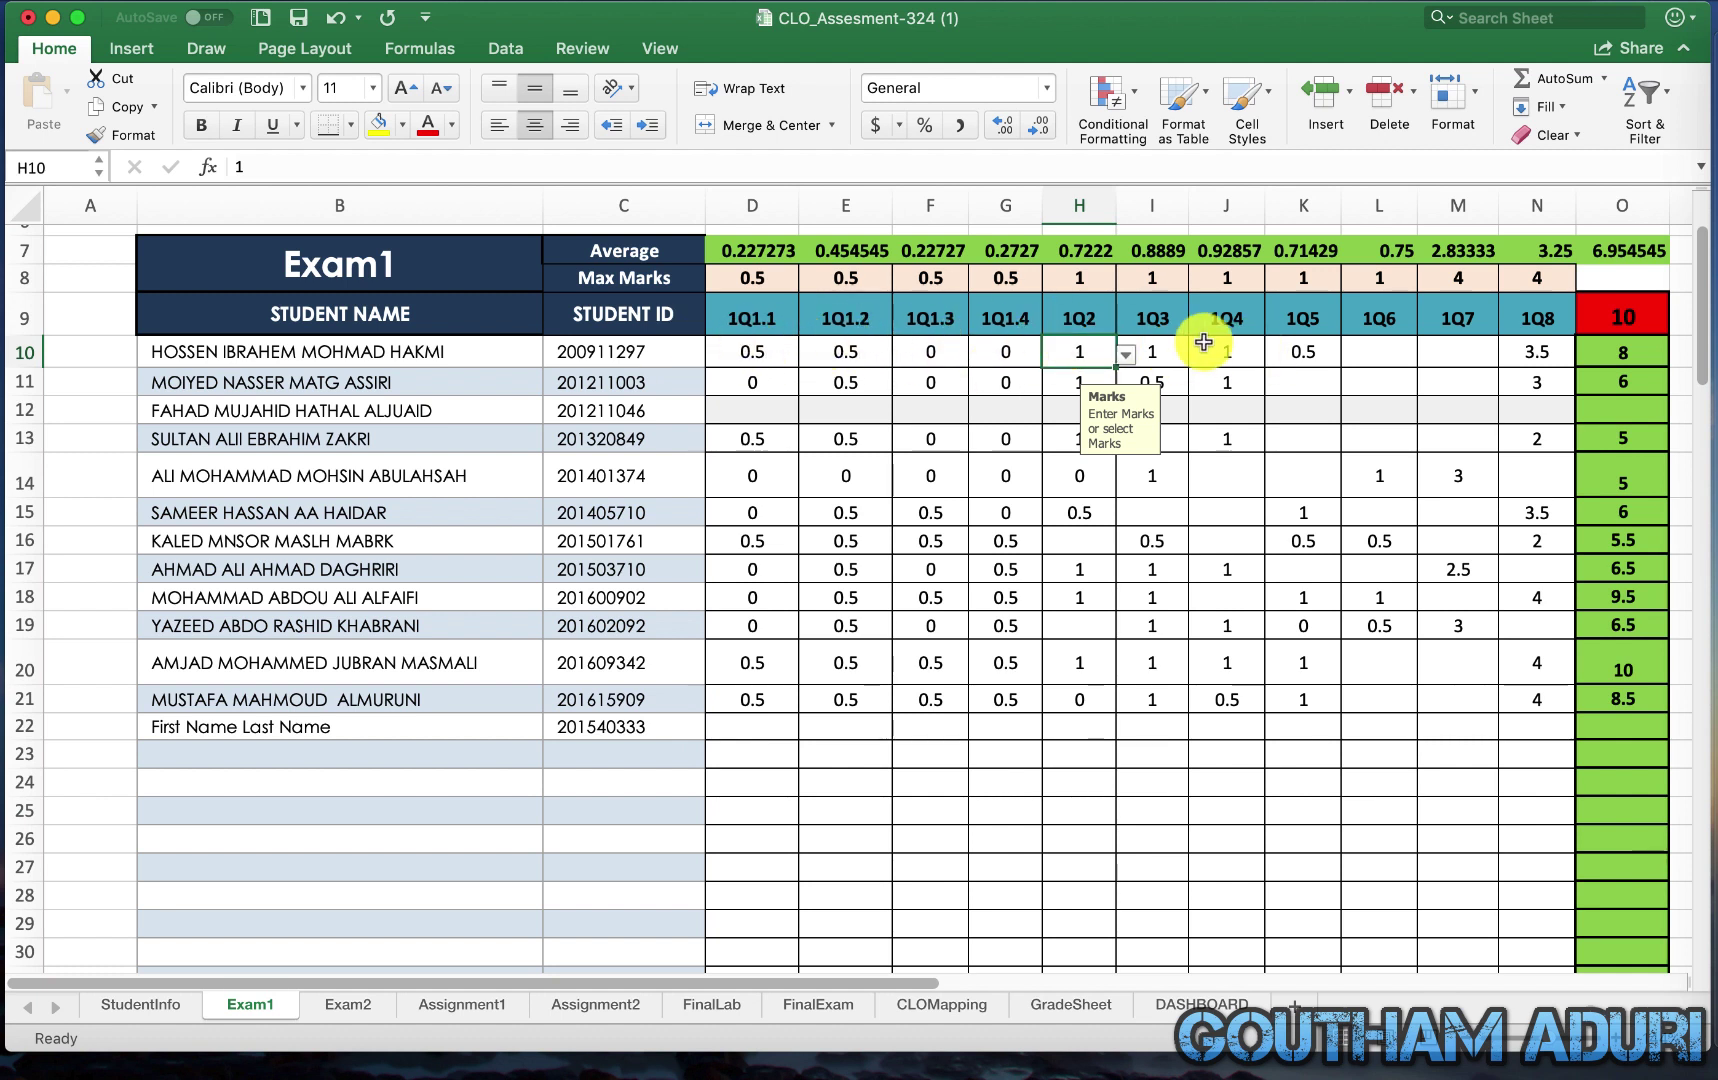
left_click(781, 358)
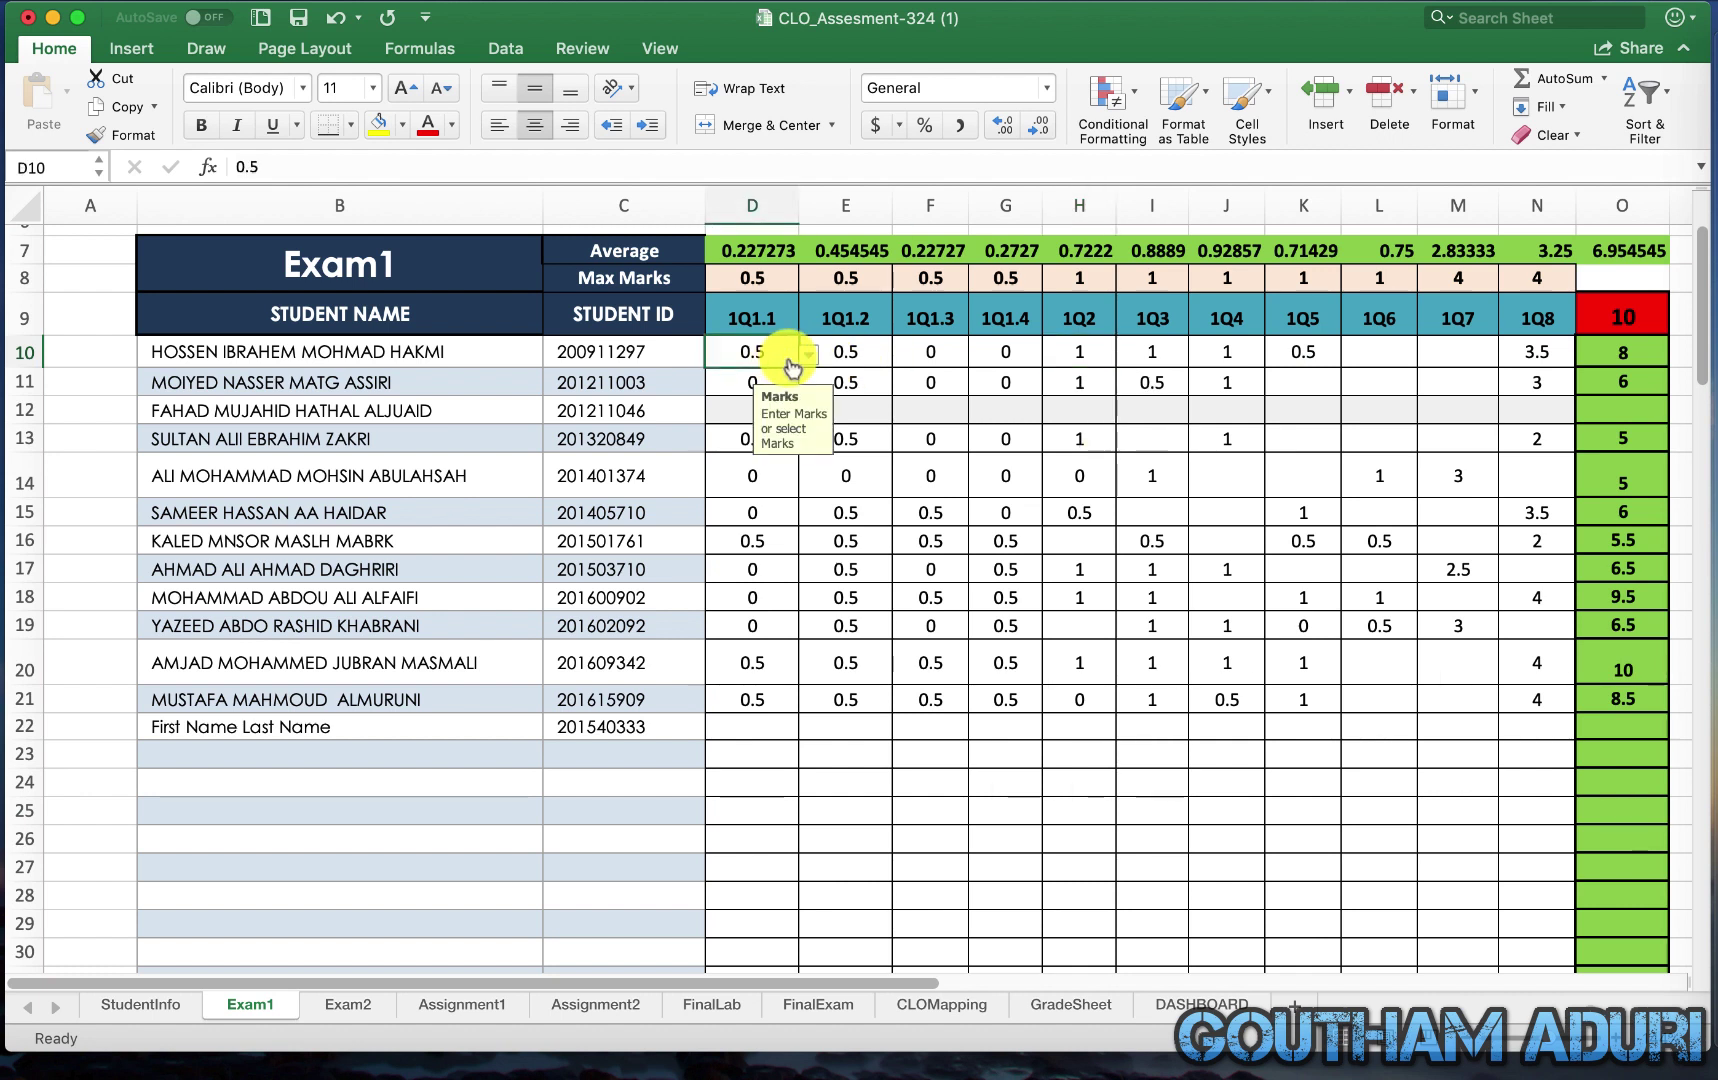
left_click(807, 355)
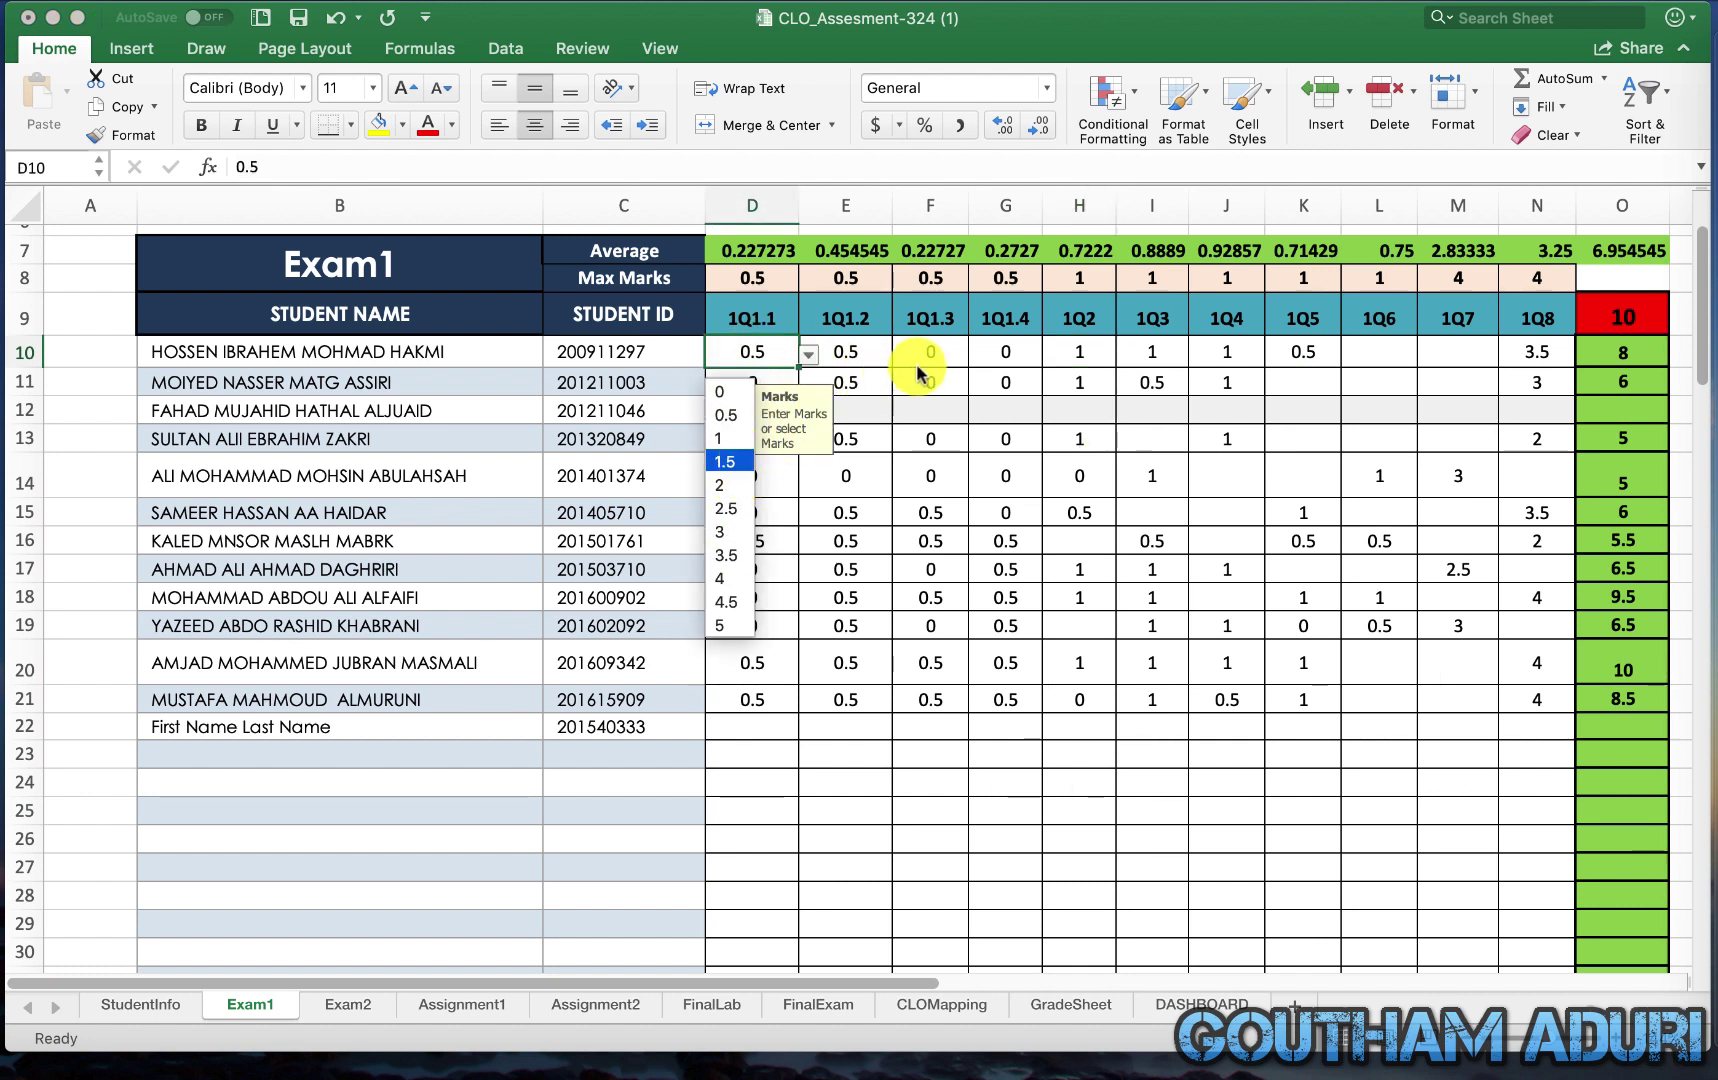
left_click(875, 362)
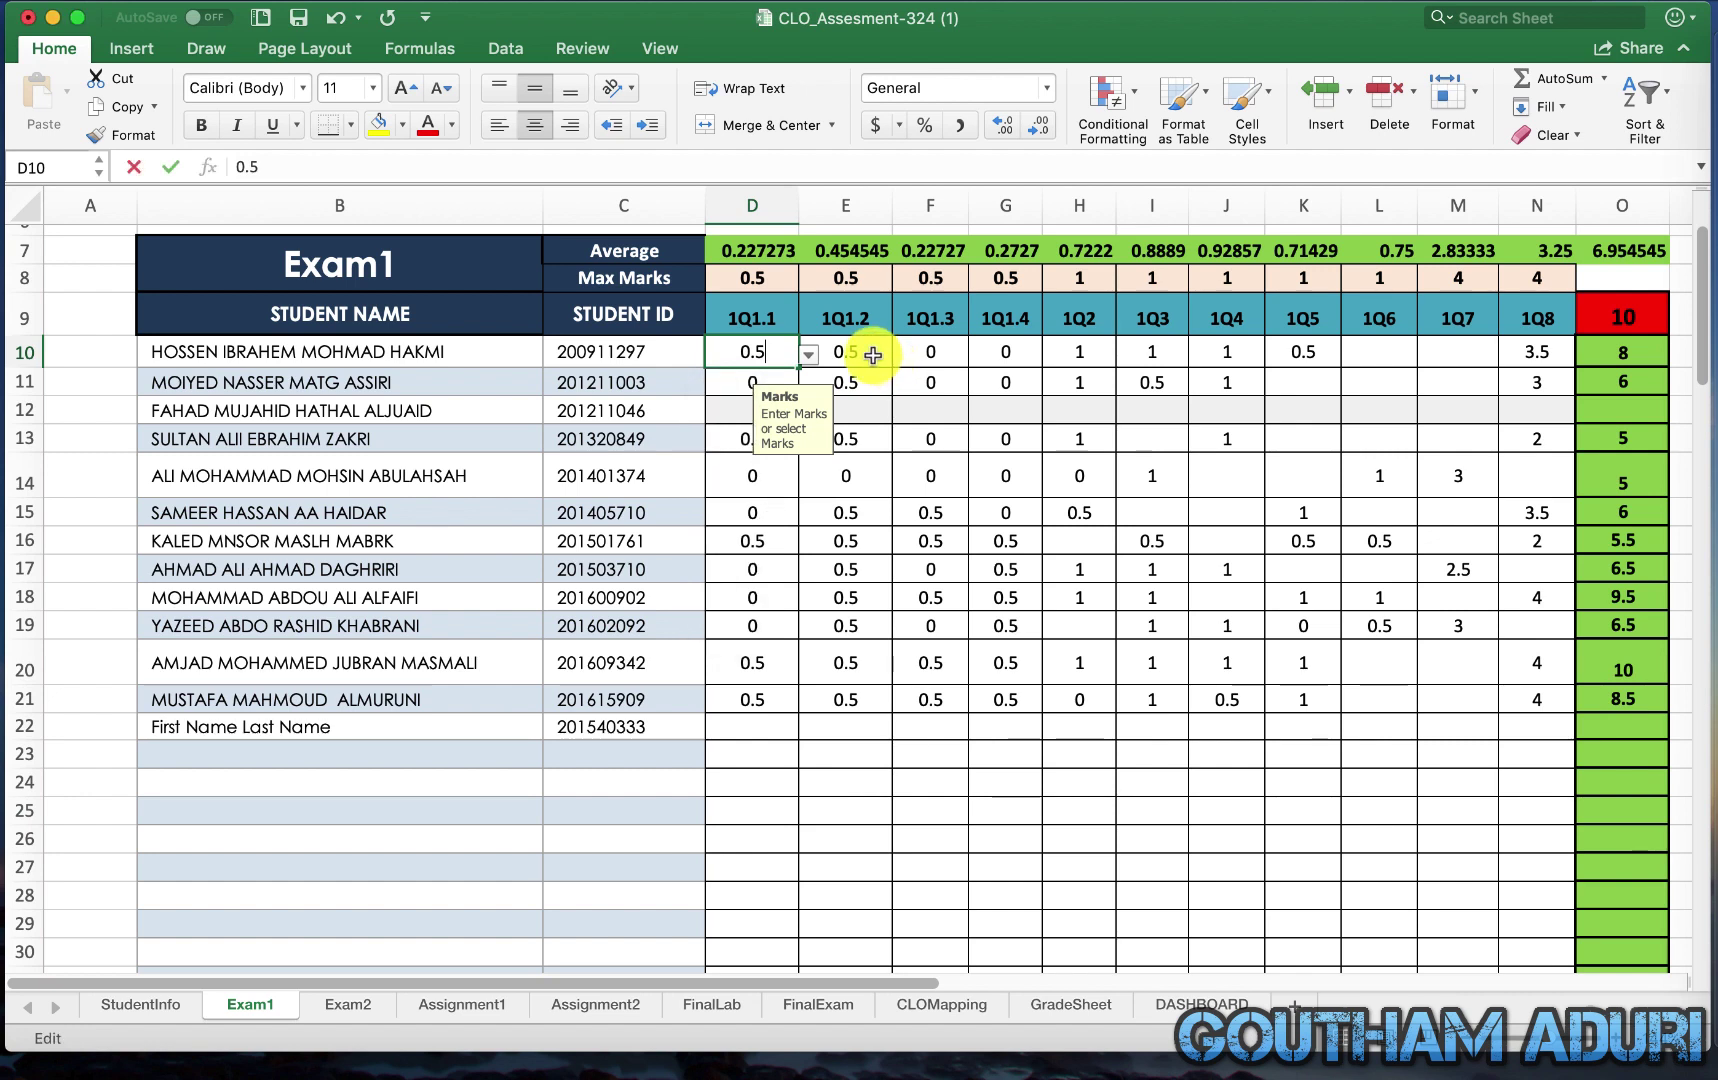
left_click(866, 350)
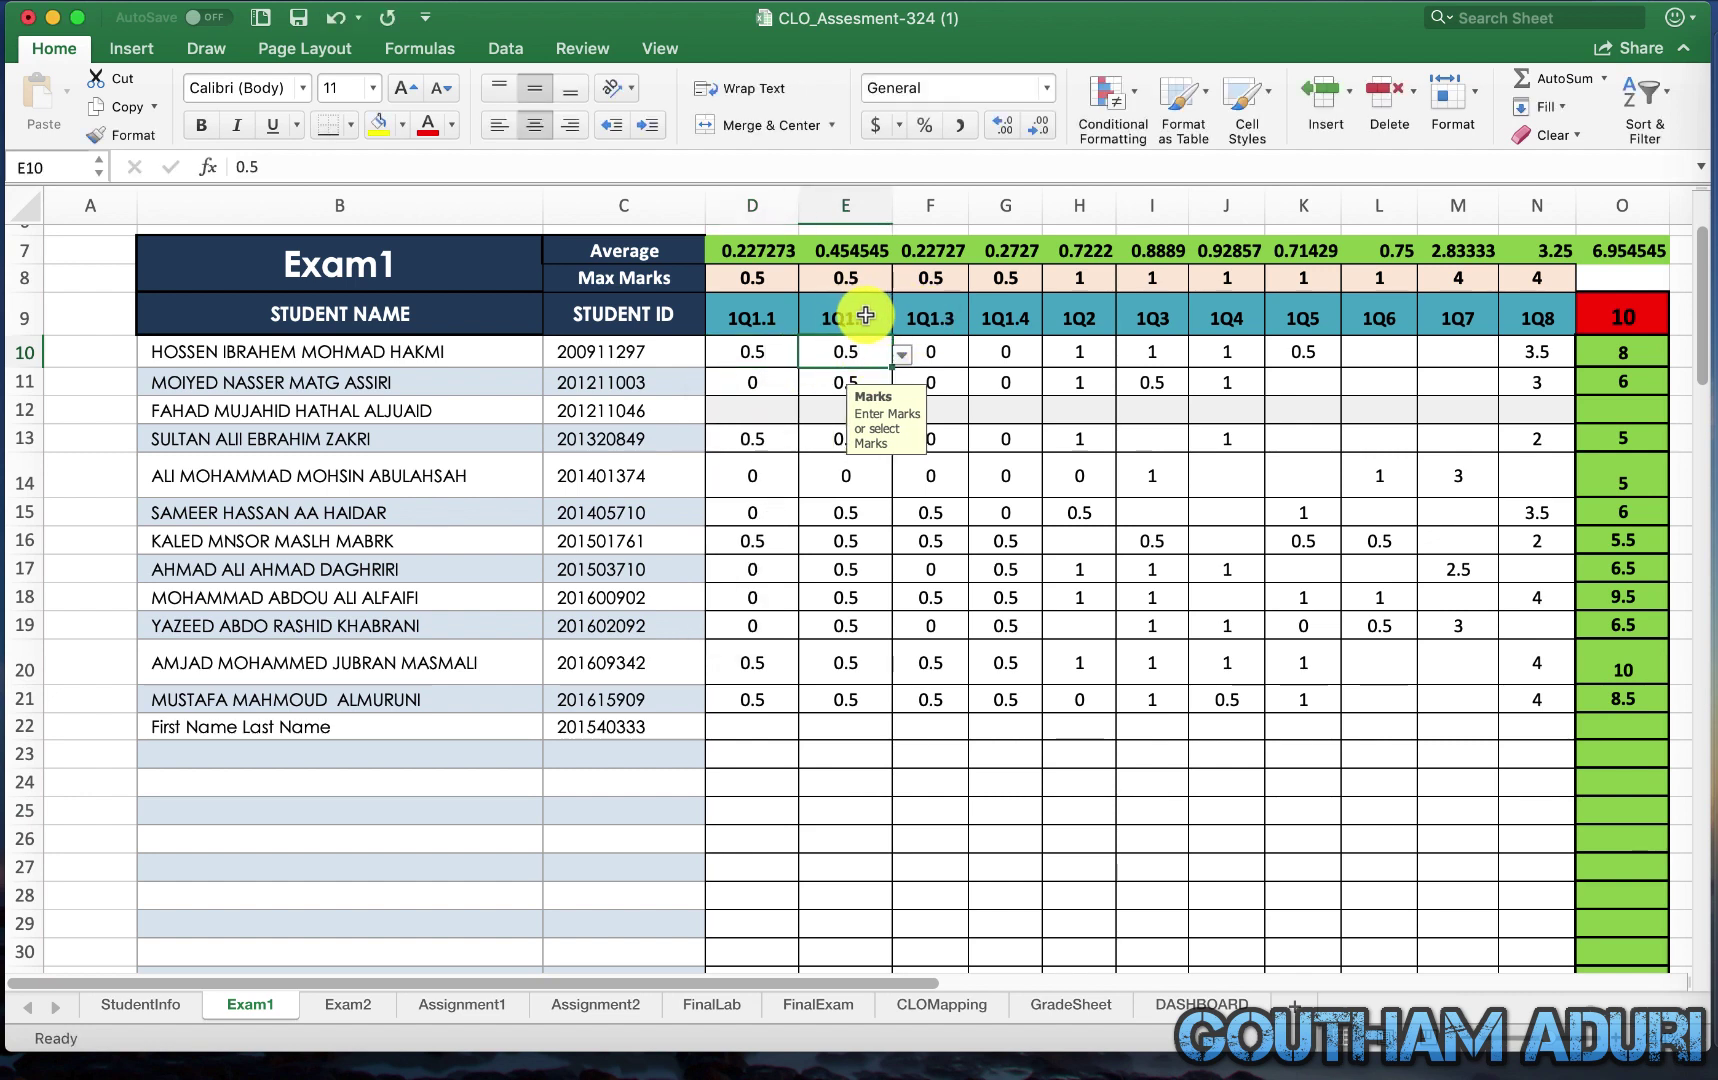
Check the 1Q1.2 question label and the first student's total formula in O10 against the marks in row 10
left_click(865, 315)
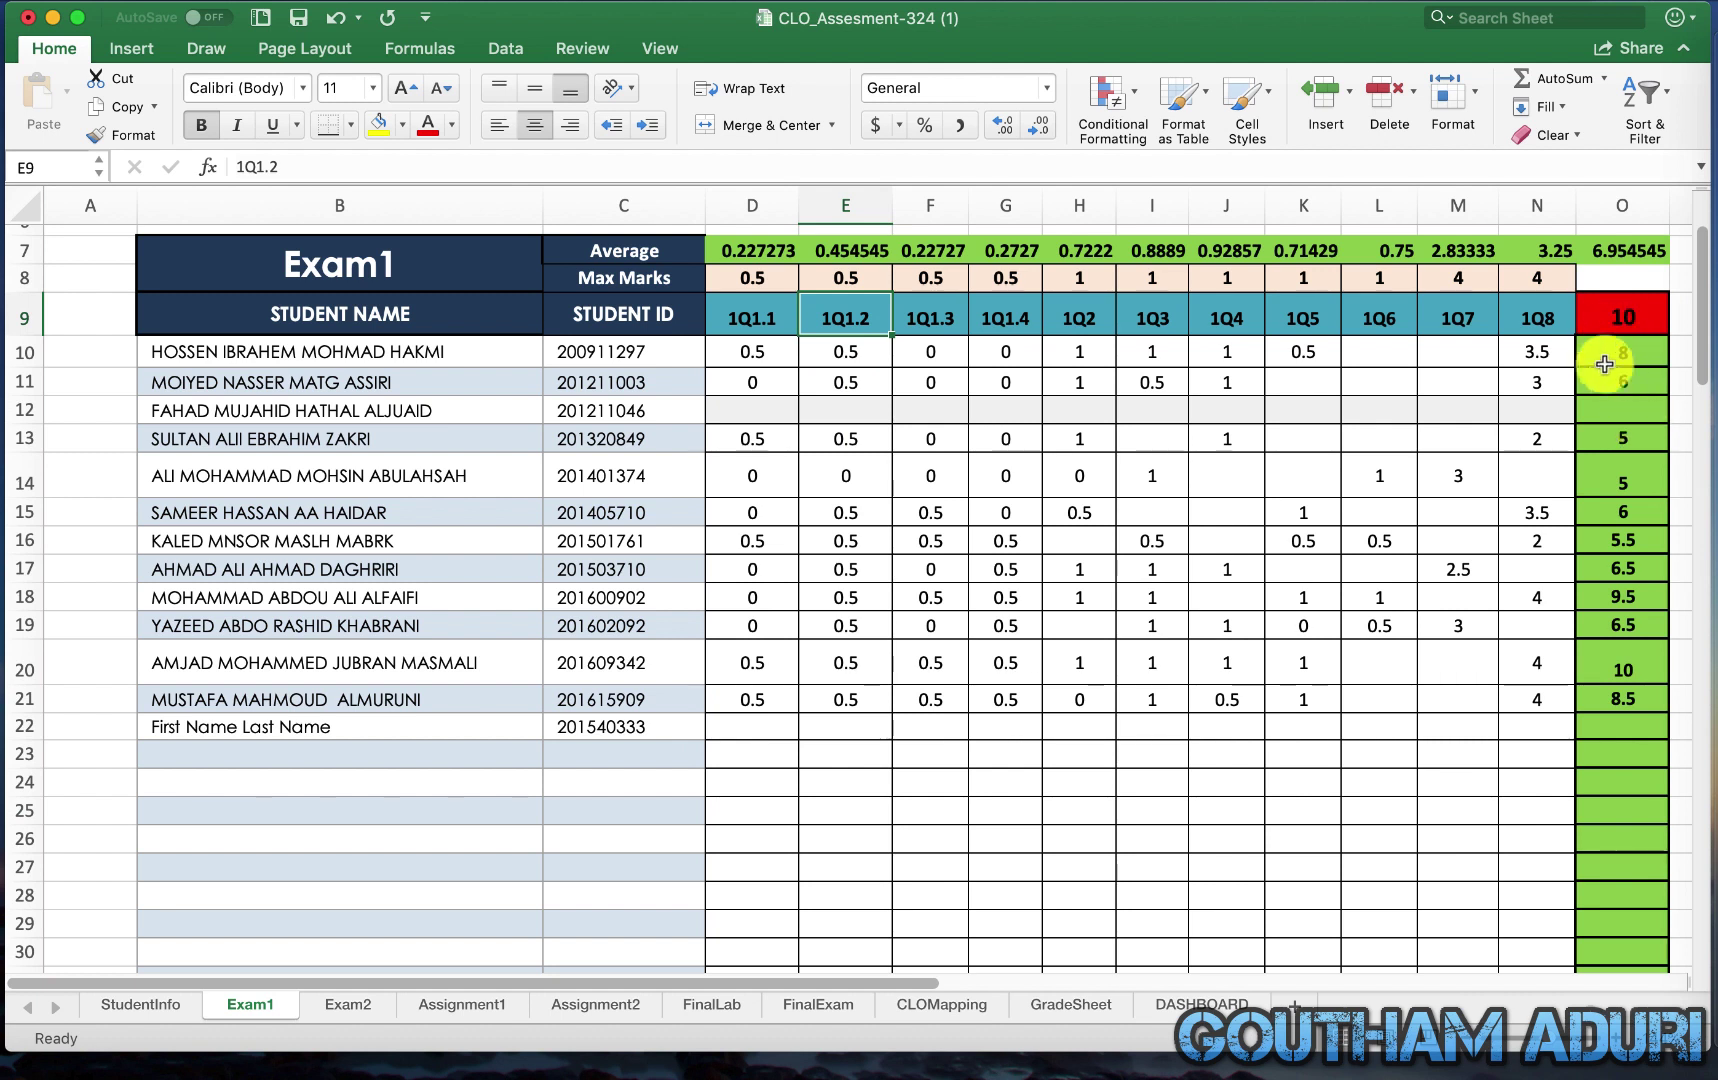
left_click(1607, 356)
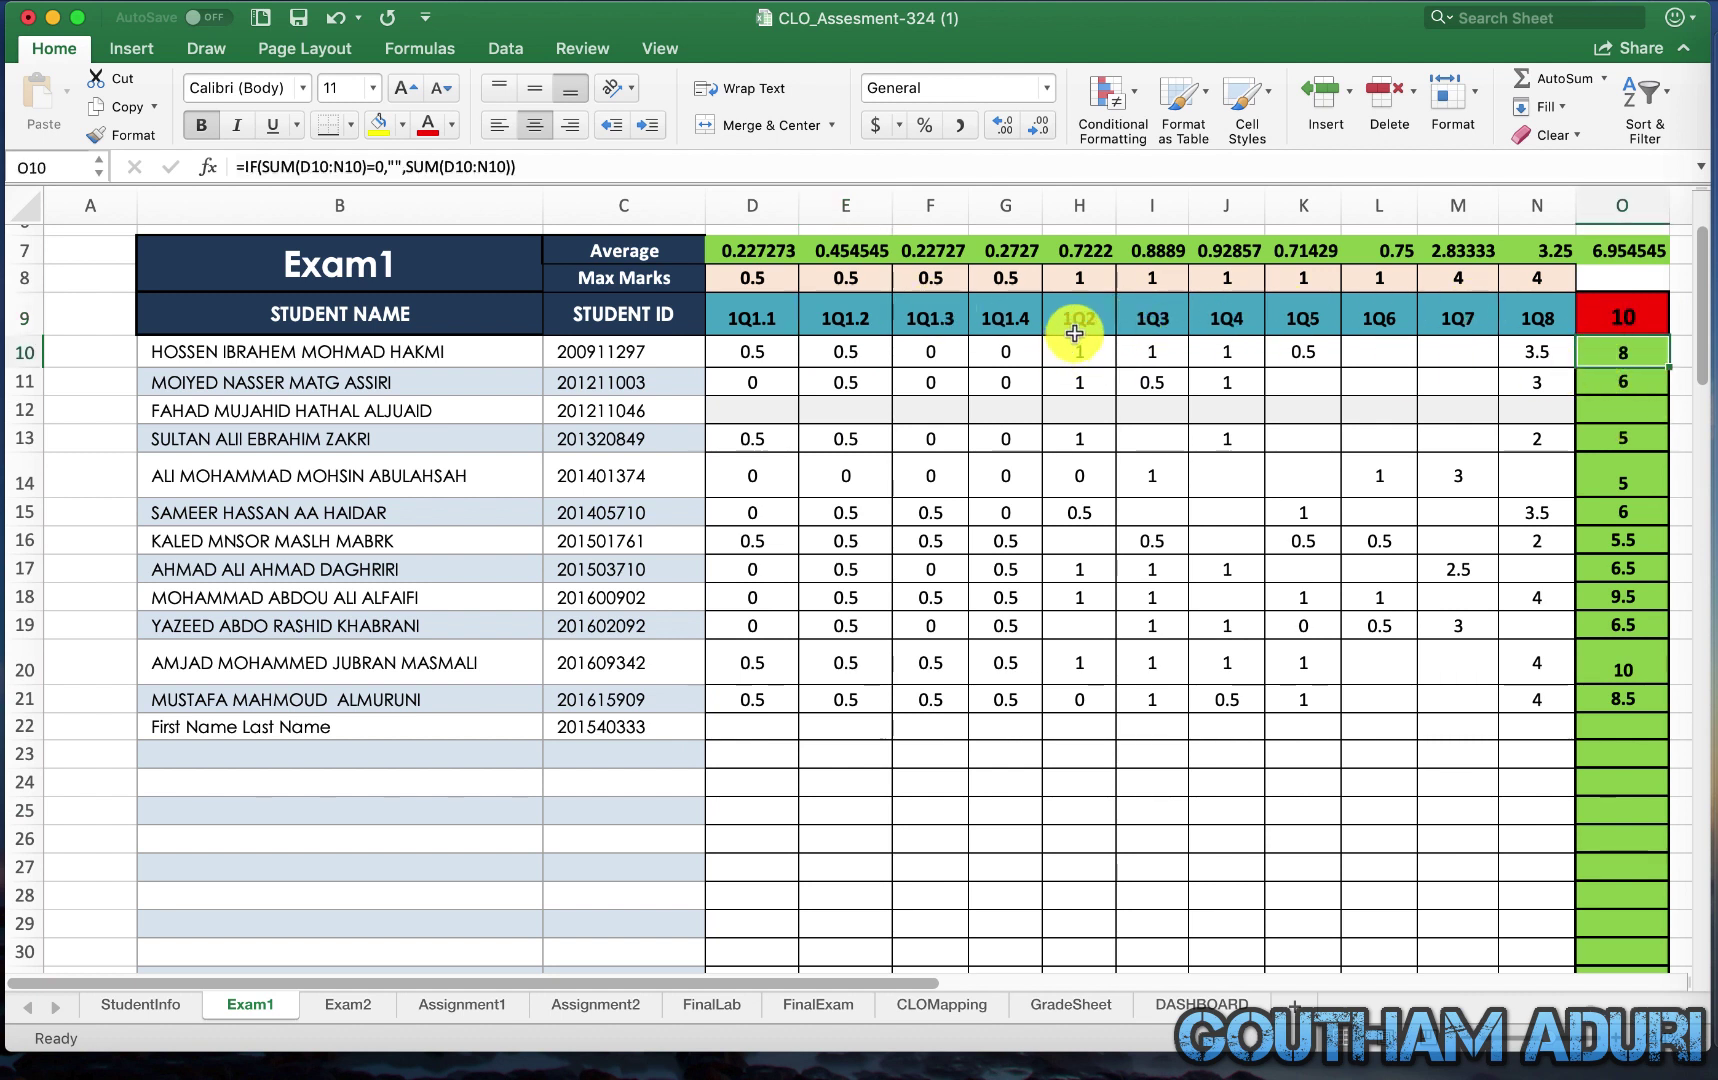
left_click(1075, 351)
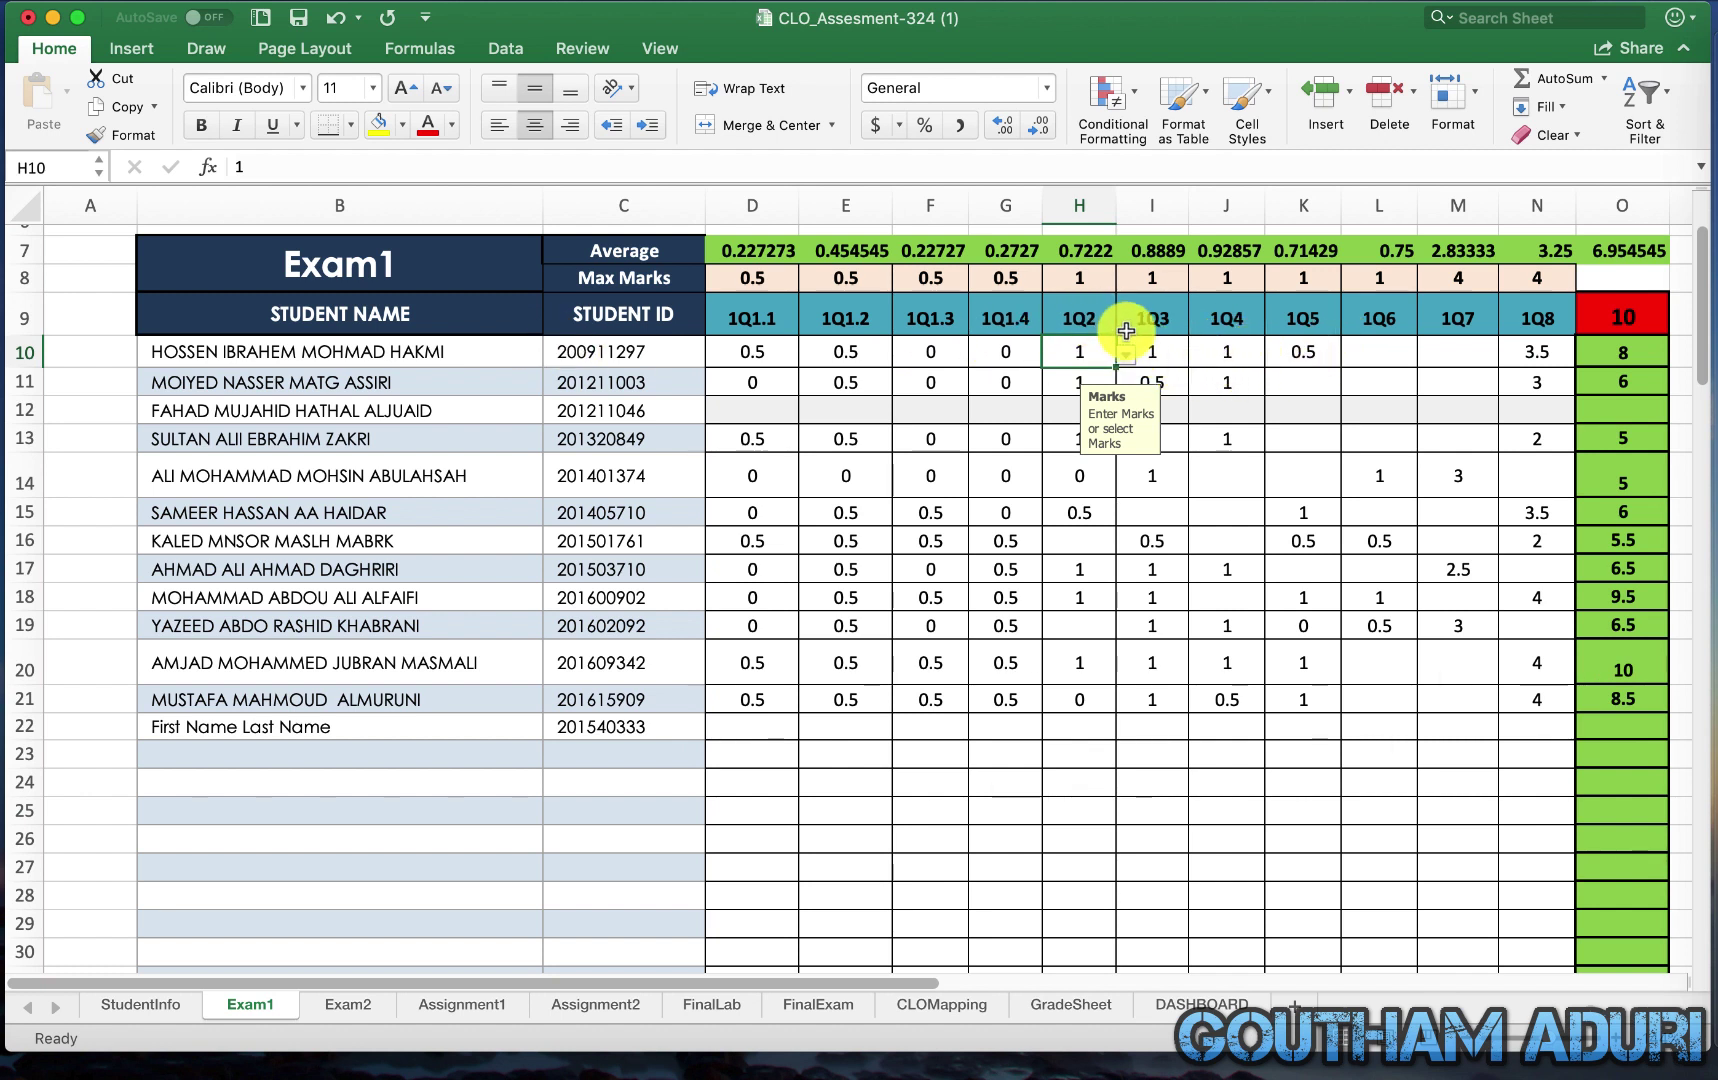
left_click(1622, 358)
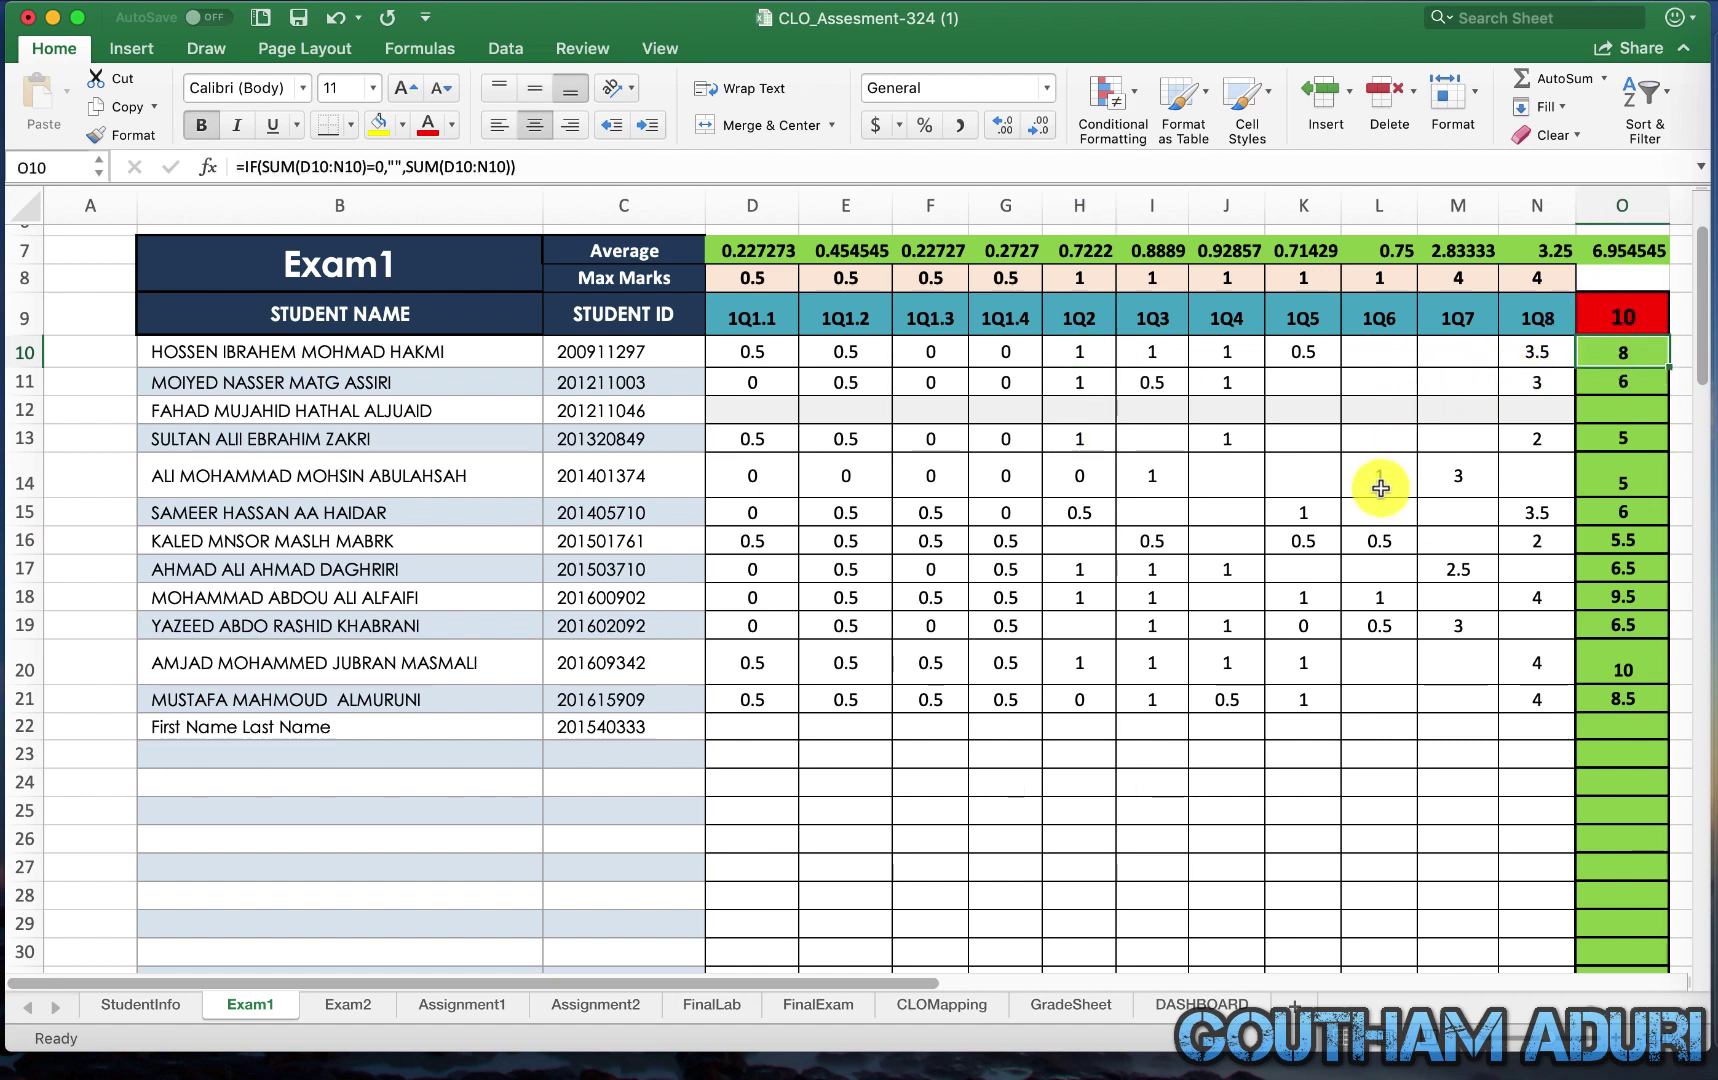
scroll(1381, 492, "up", 1)
scroll(1170, 310, "up", 1)
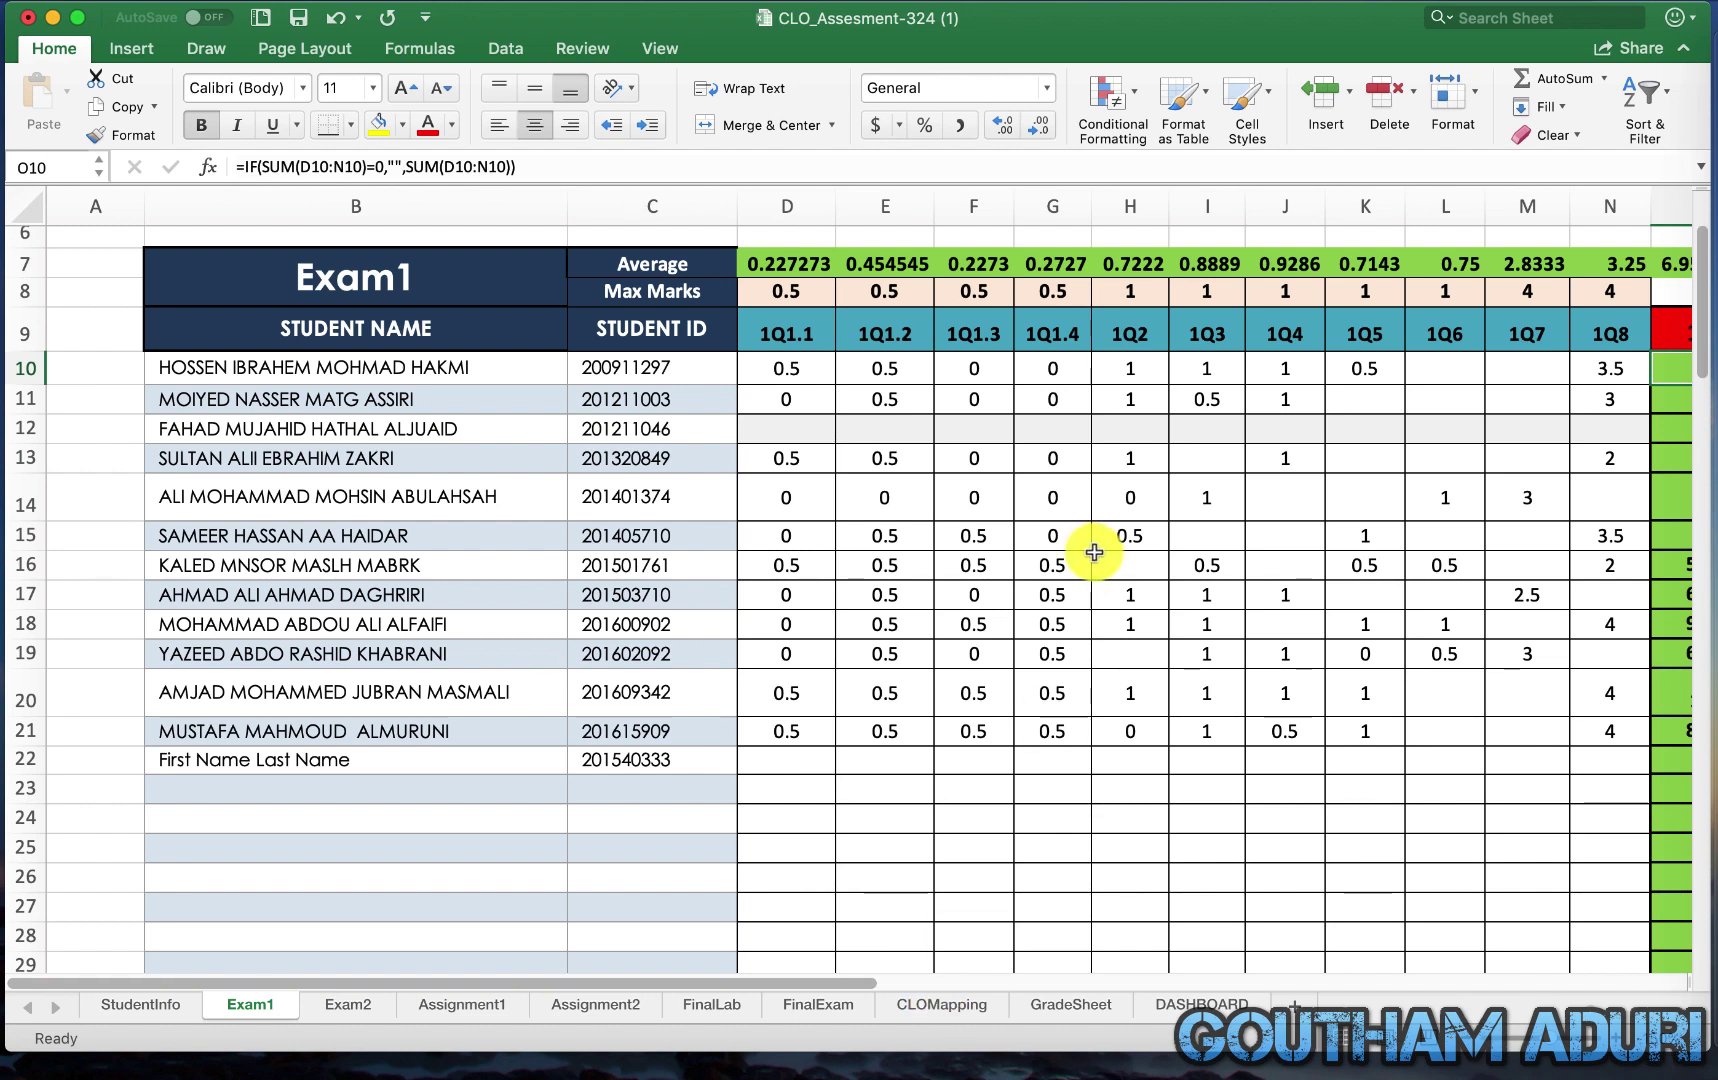
scroll(755, 211, "up", 2)
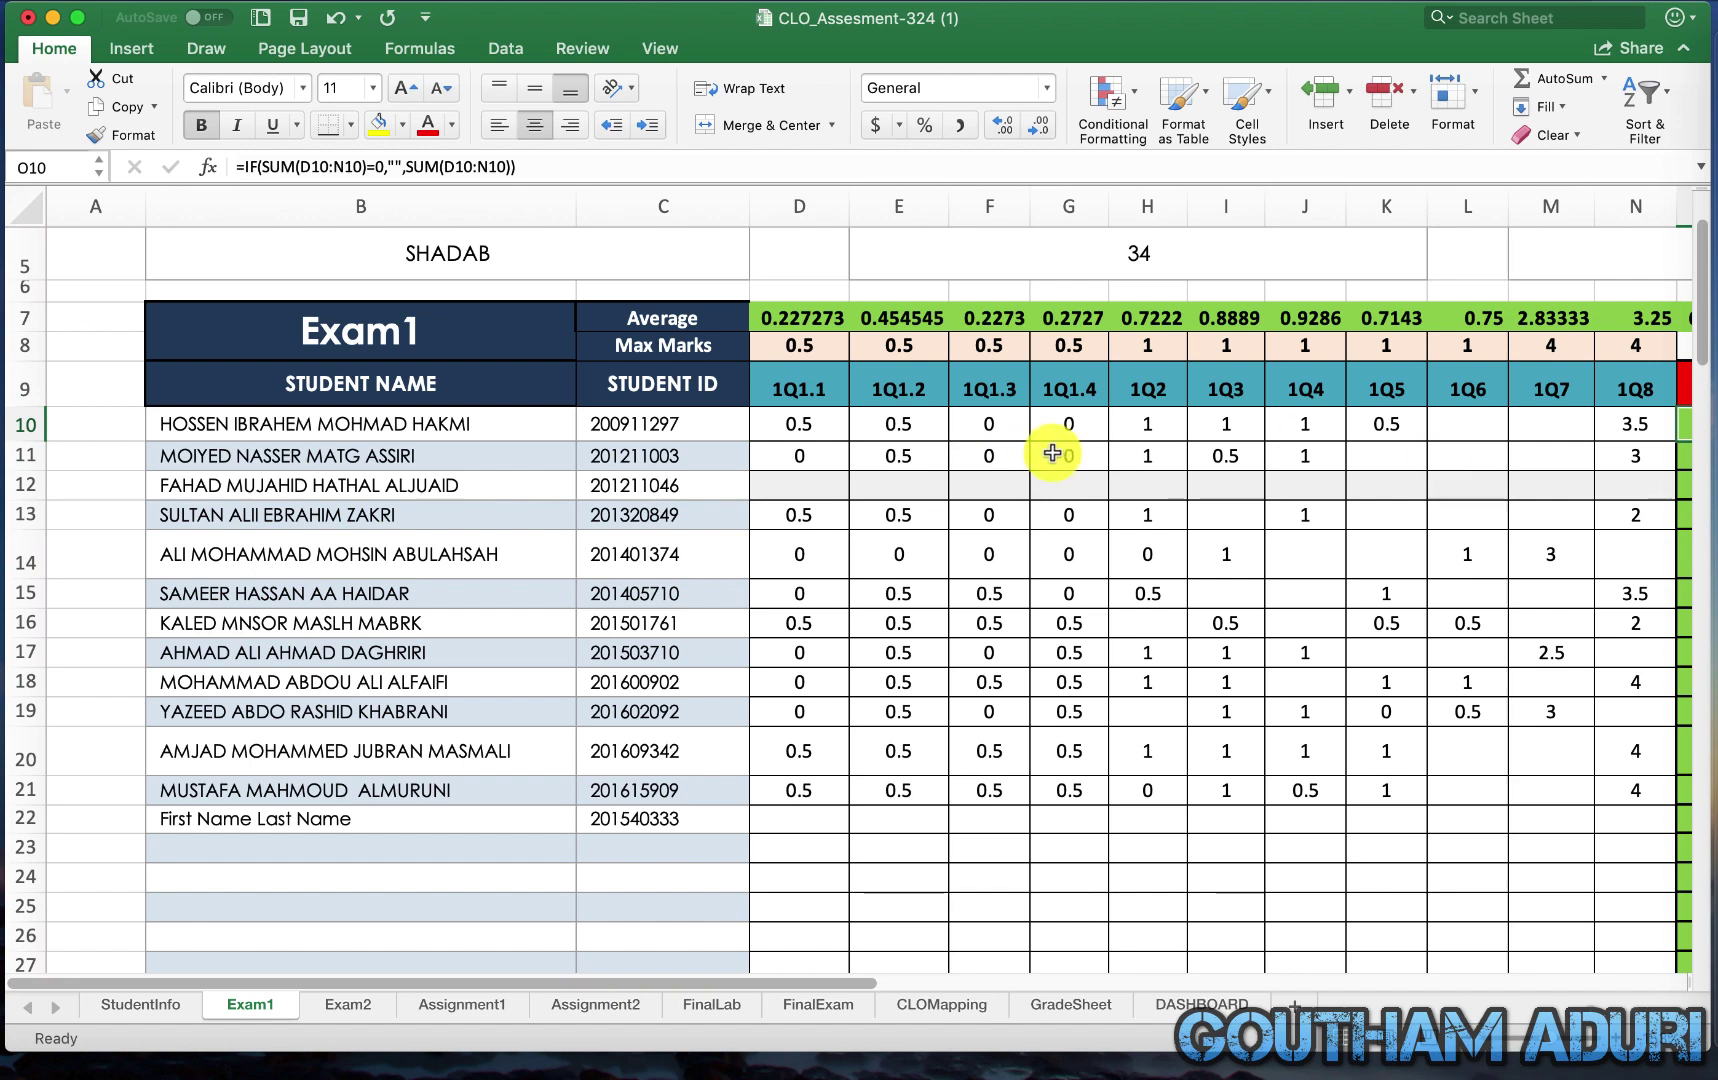
Open the Exam2 sheet and review its marks table and the selectable marks for the first student's 2Q1.1 score
left_click(325, 1005)
scroll(607, 665, "down", 2)
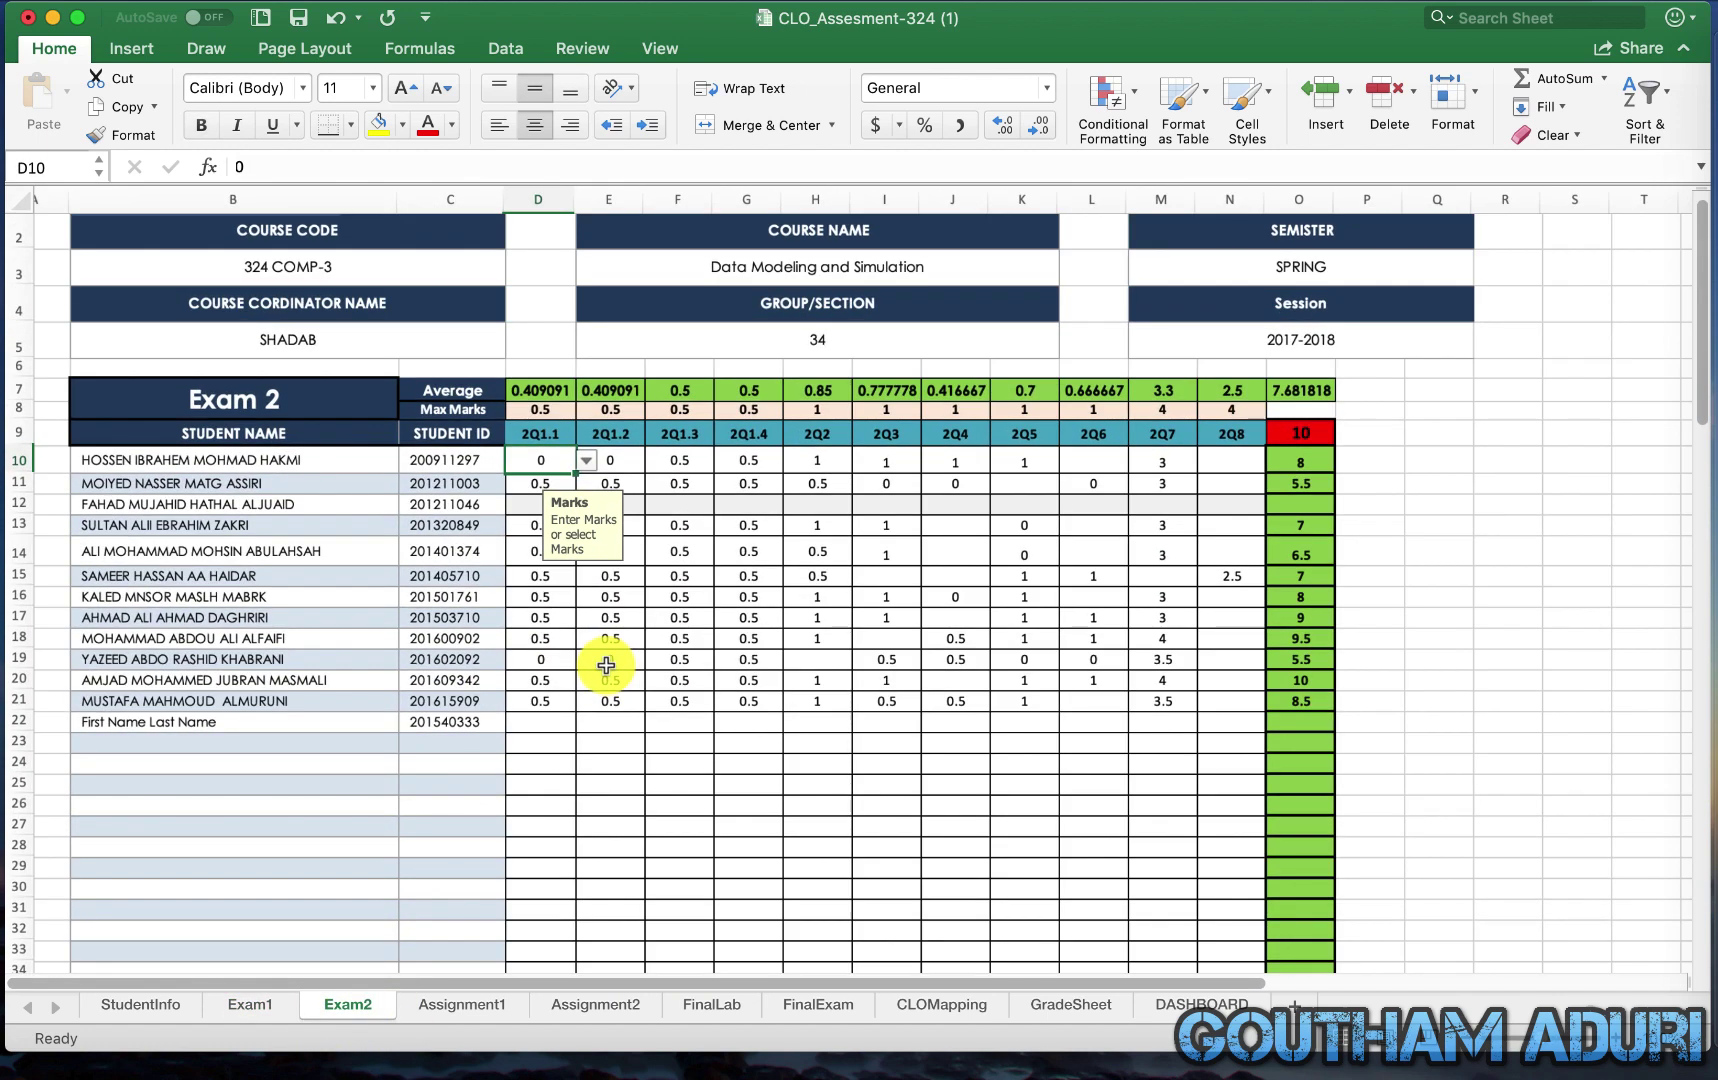
scroll(607, 665, "up", 1)
scroll(607, 665, "left", 1)
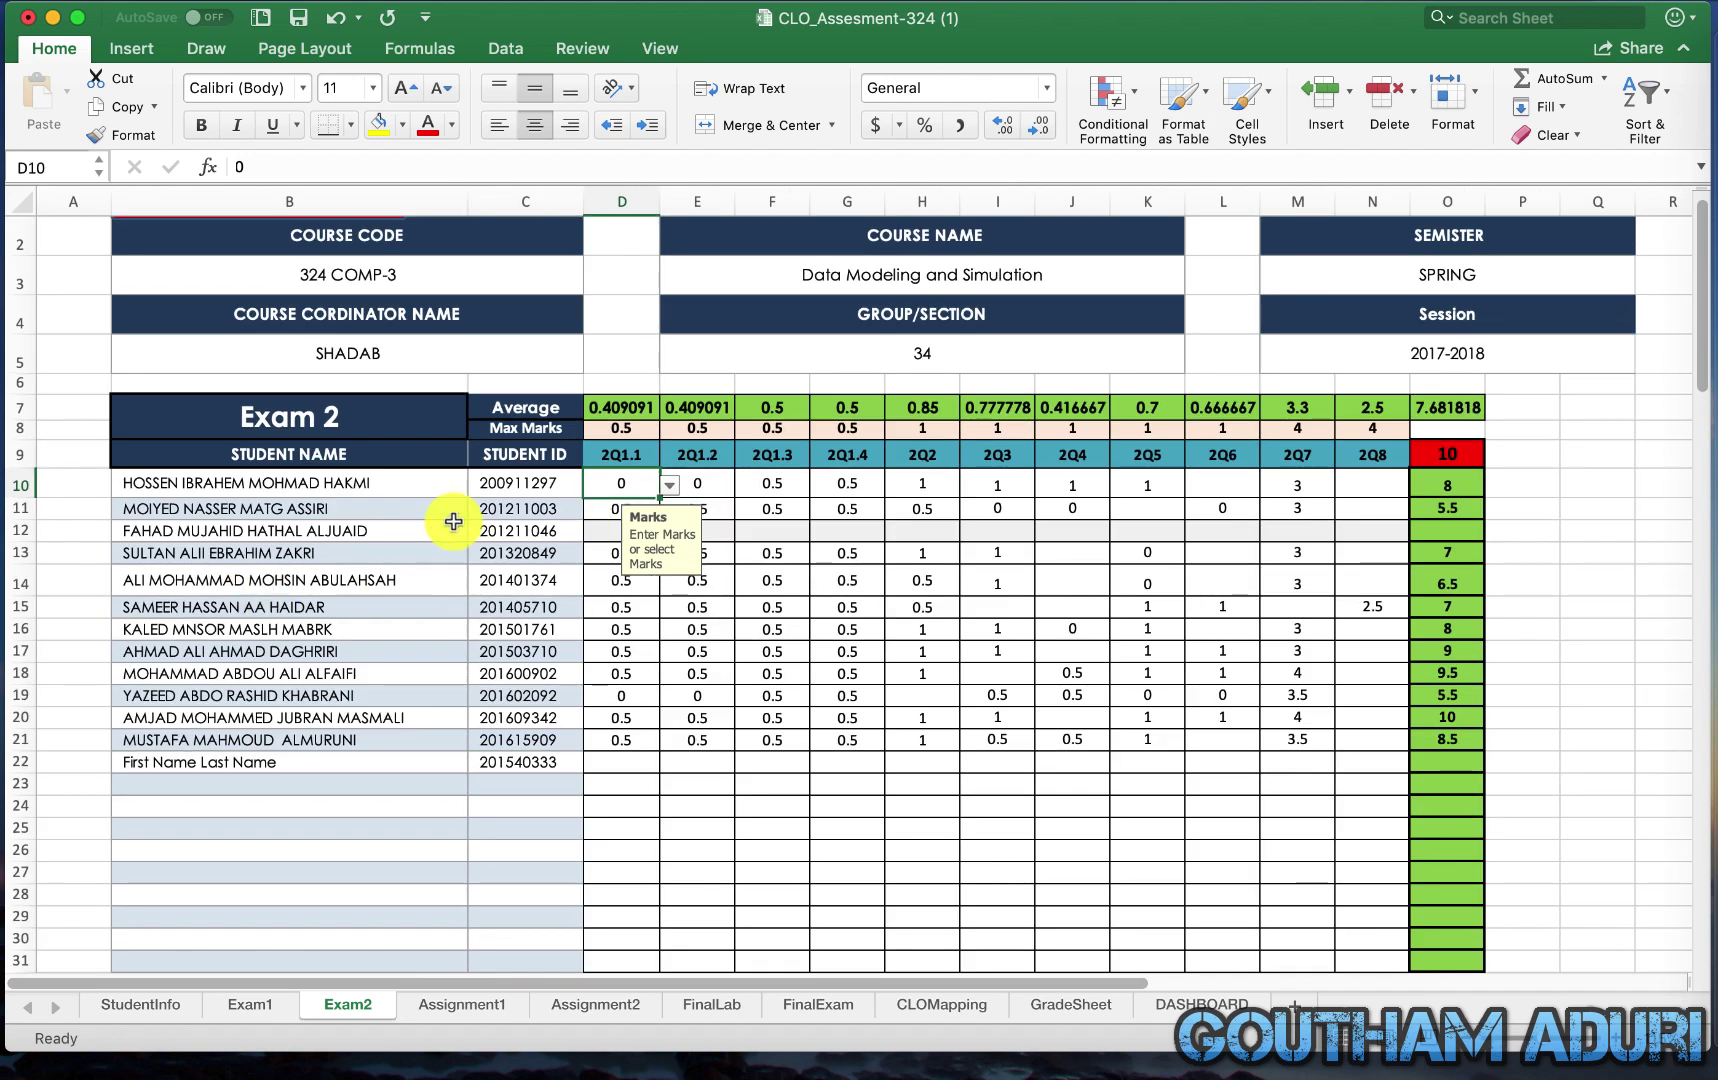
left_click(672, 484)
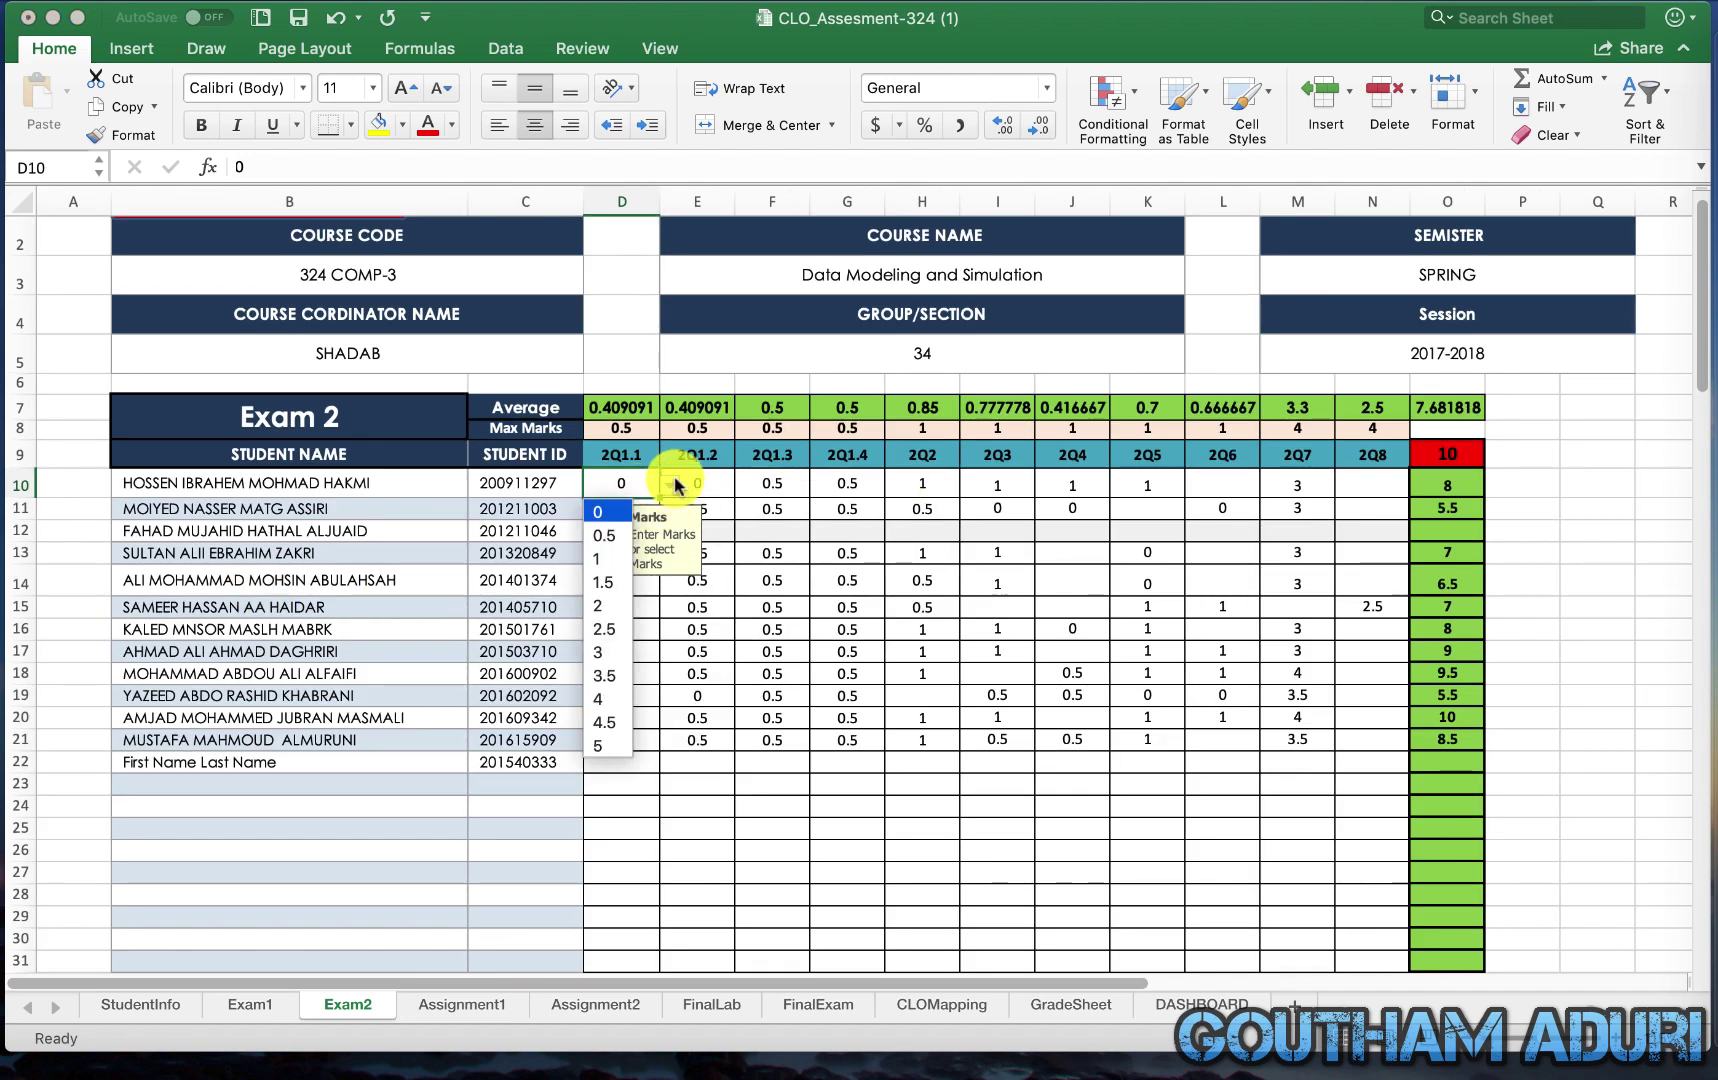
left_click(672, 484)
left_click(672, 486)
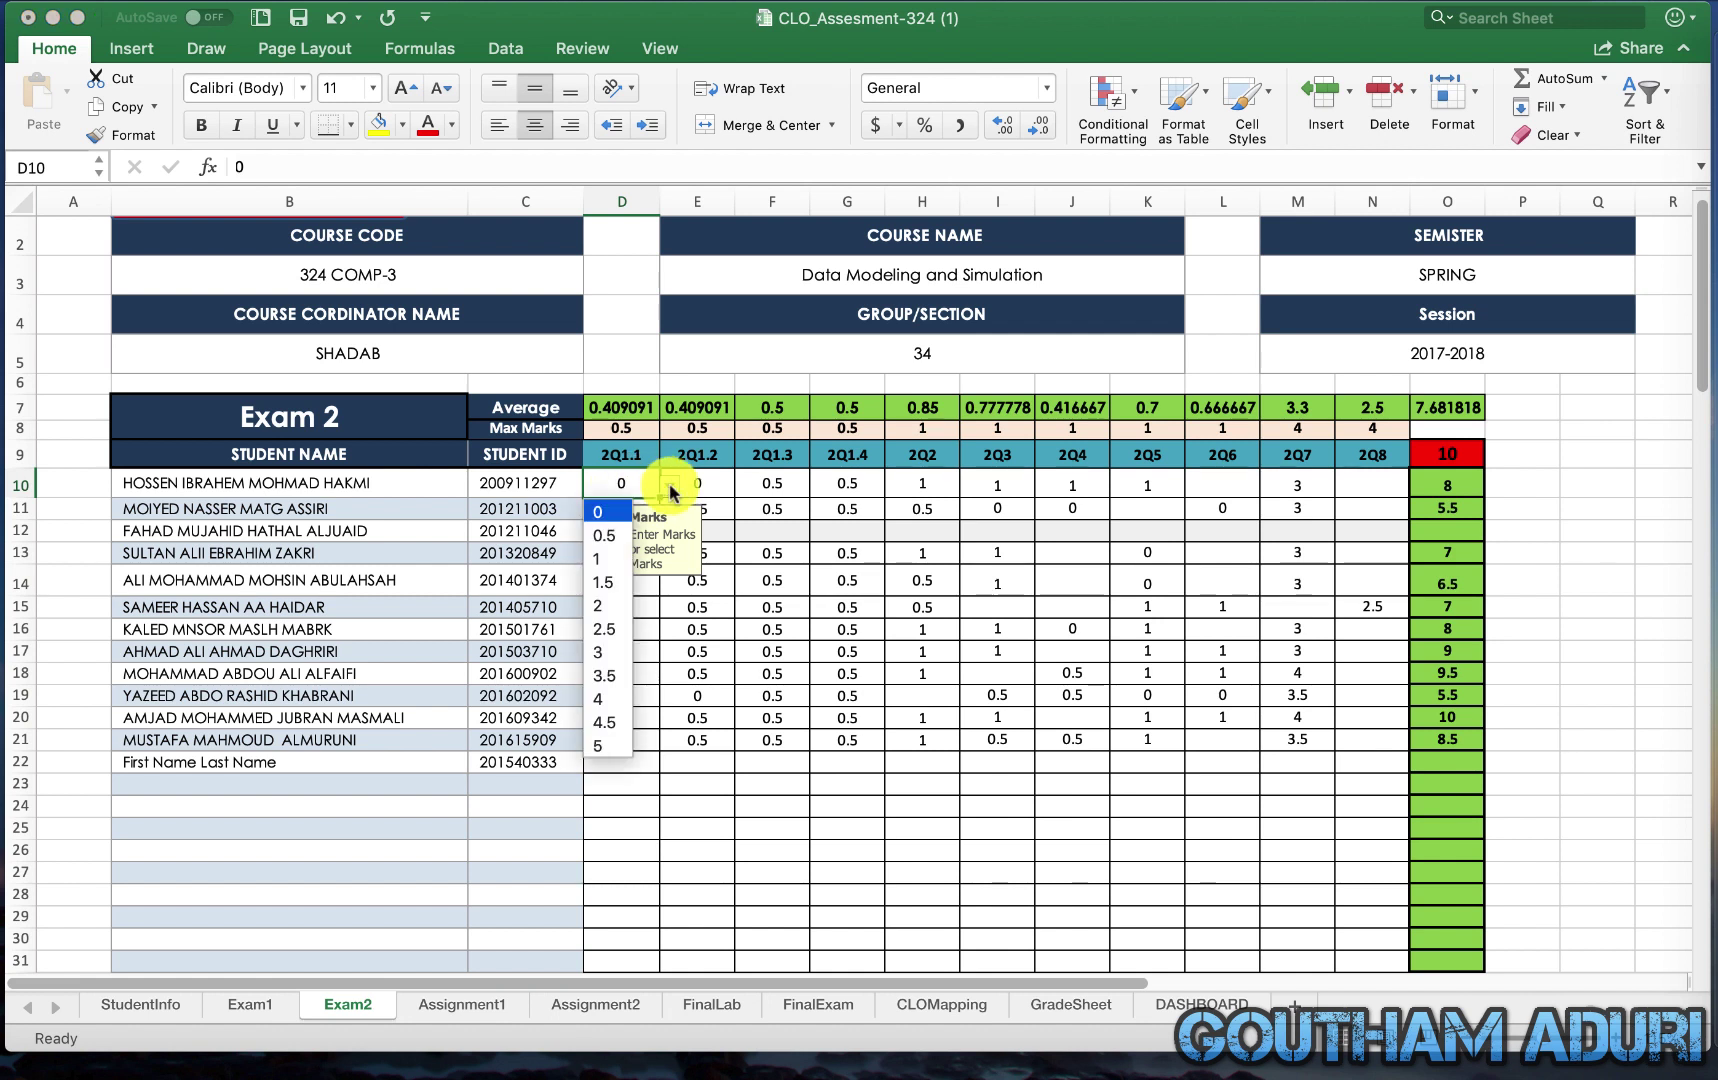
left_click(672, 486)
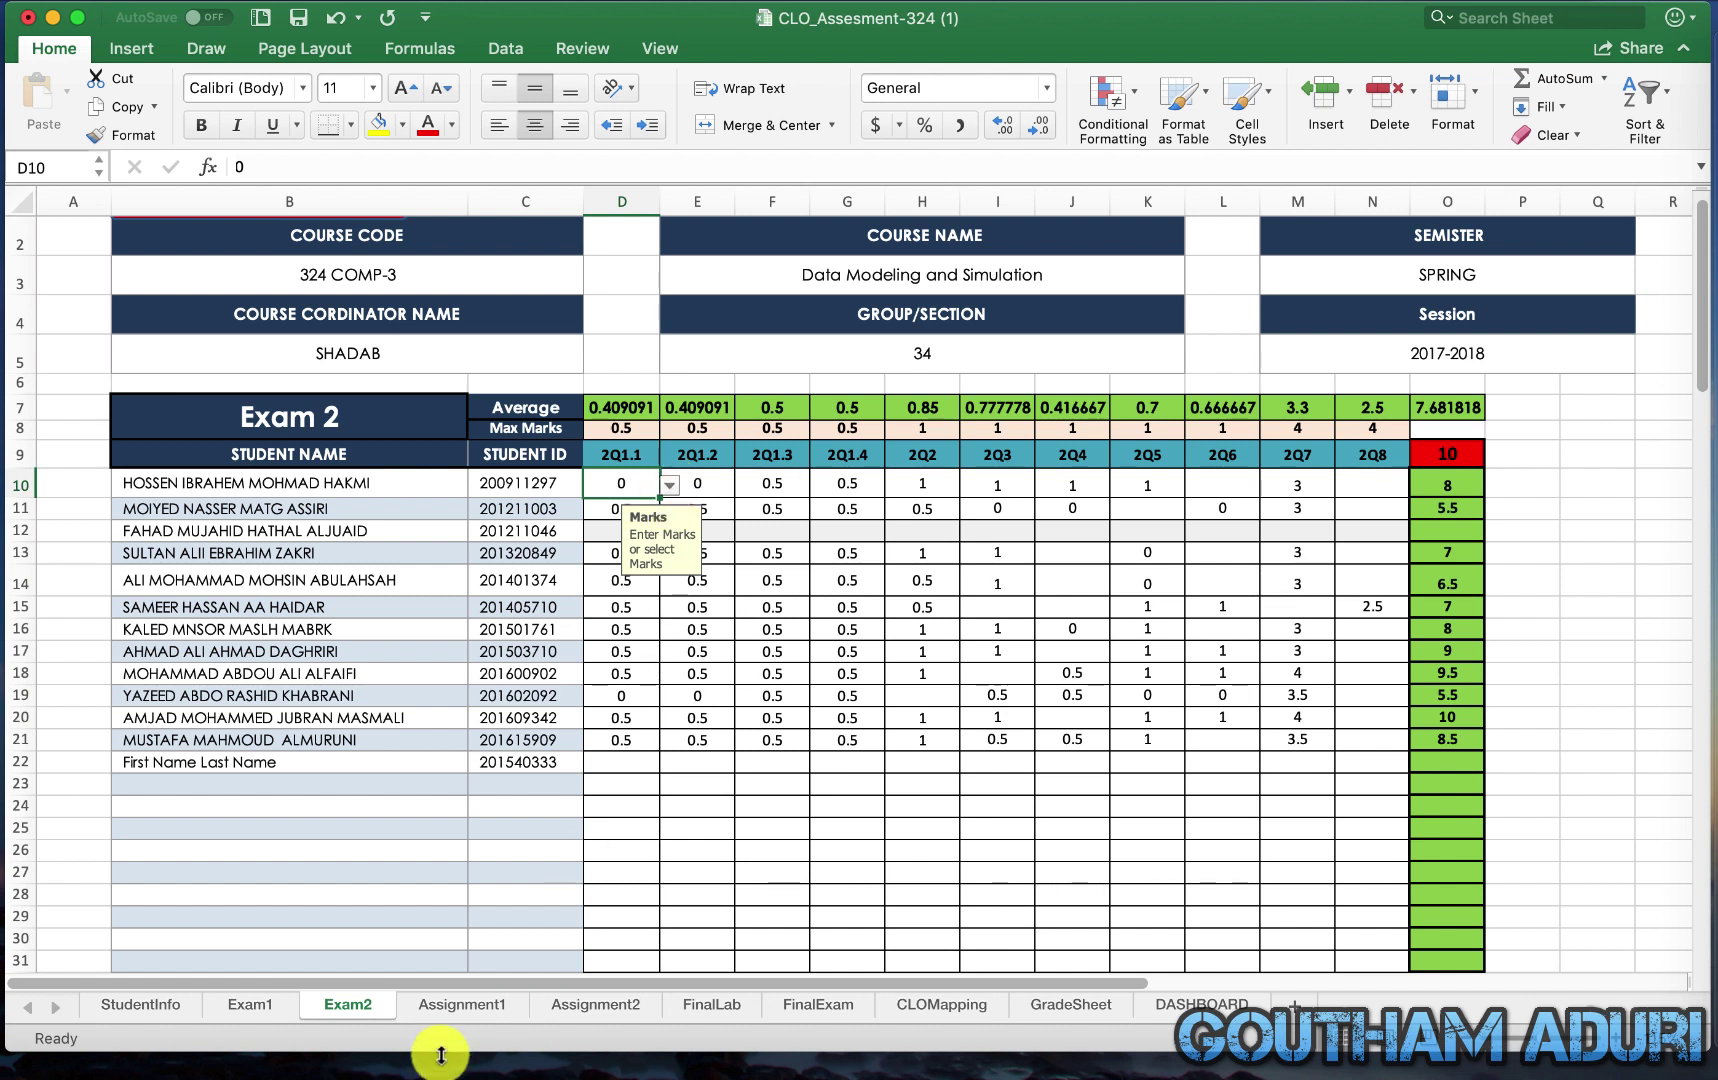
Open the Assignment1 sheet and examine its 1A1 question label, maximum marks, averages and student rows
left_click(439, 1005)
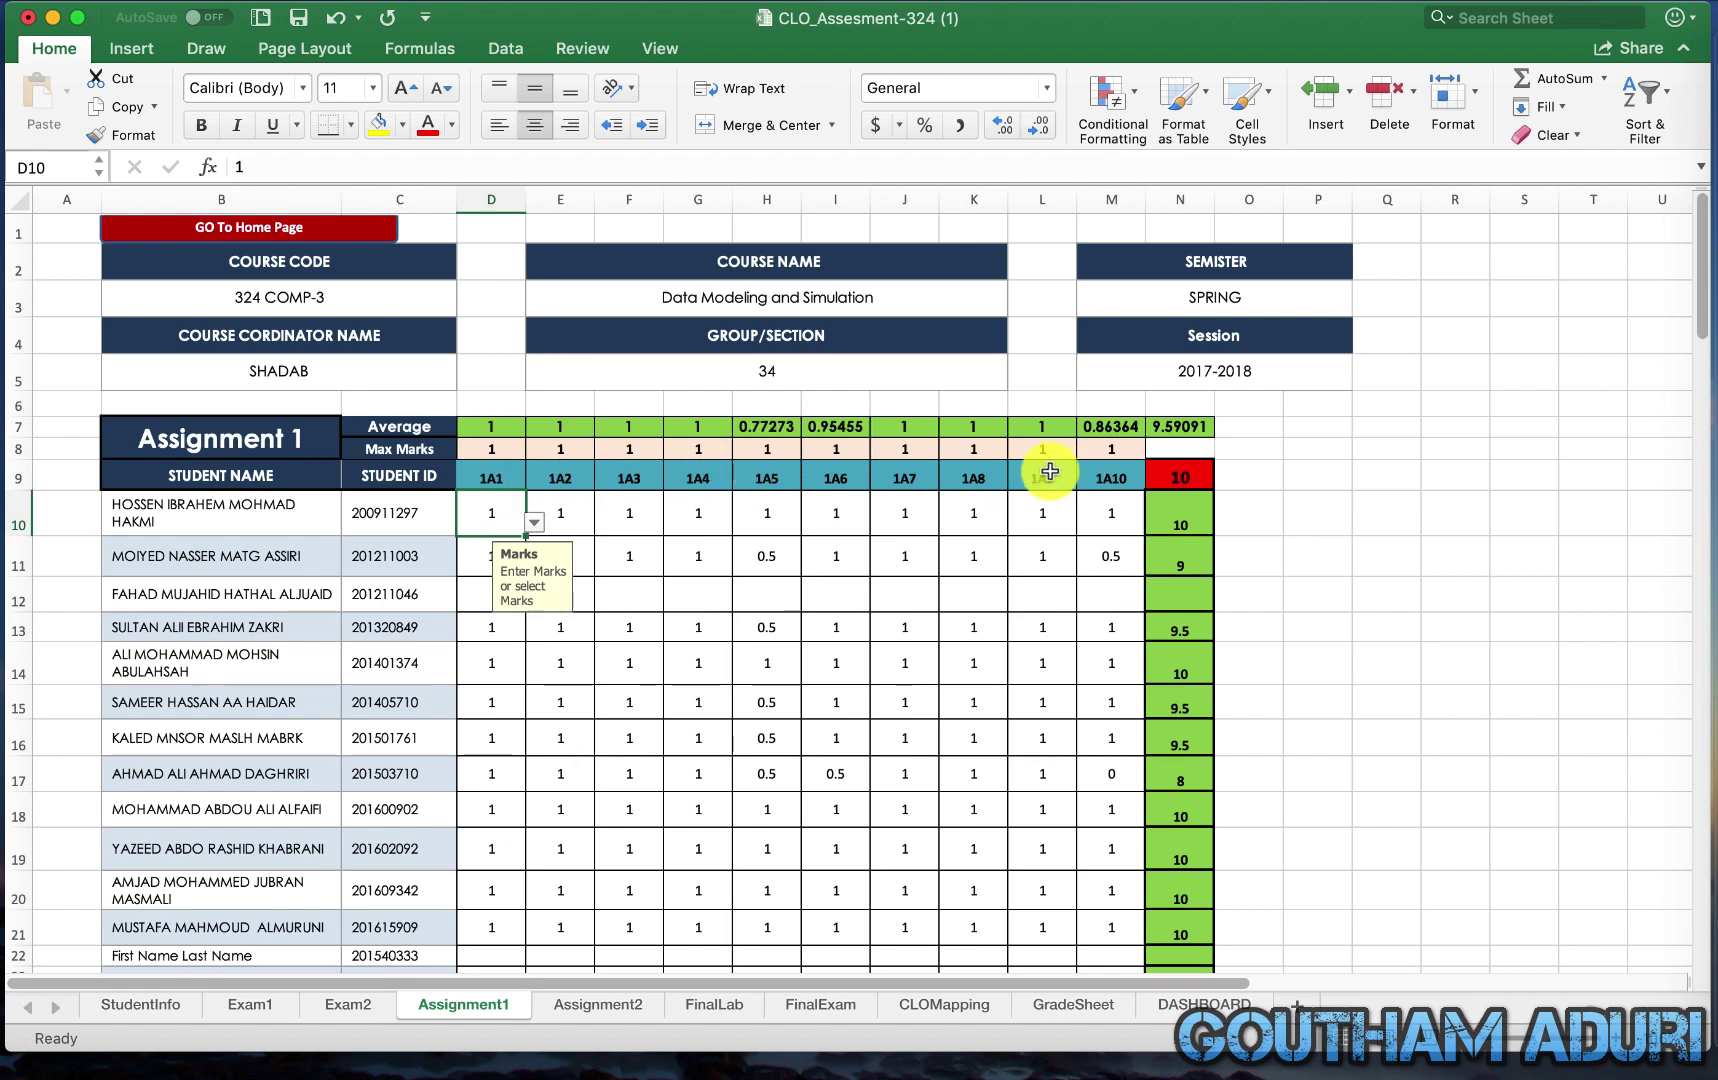
scroll(855, 518, "down", 3)
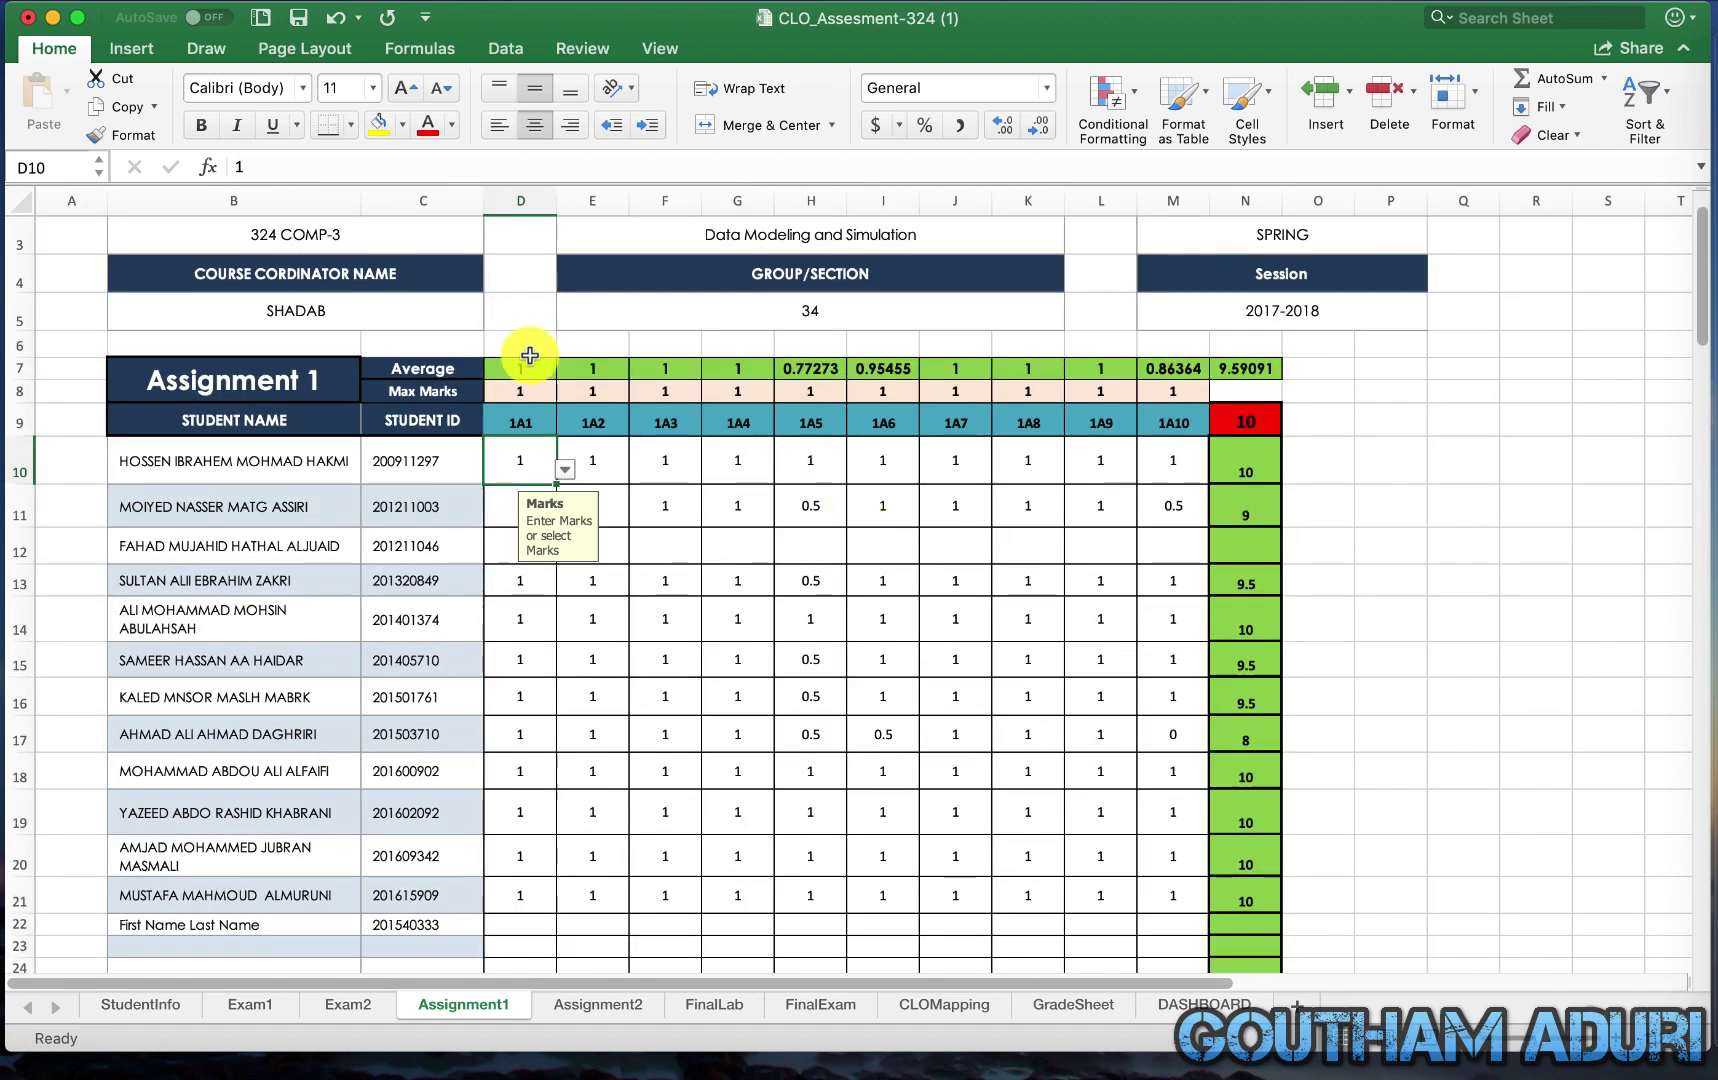
left_click(516, 420)
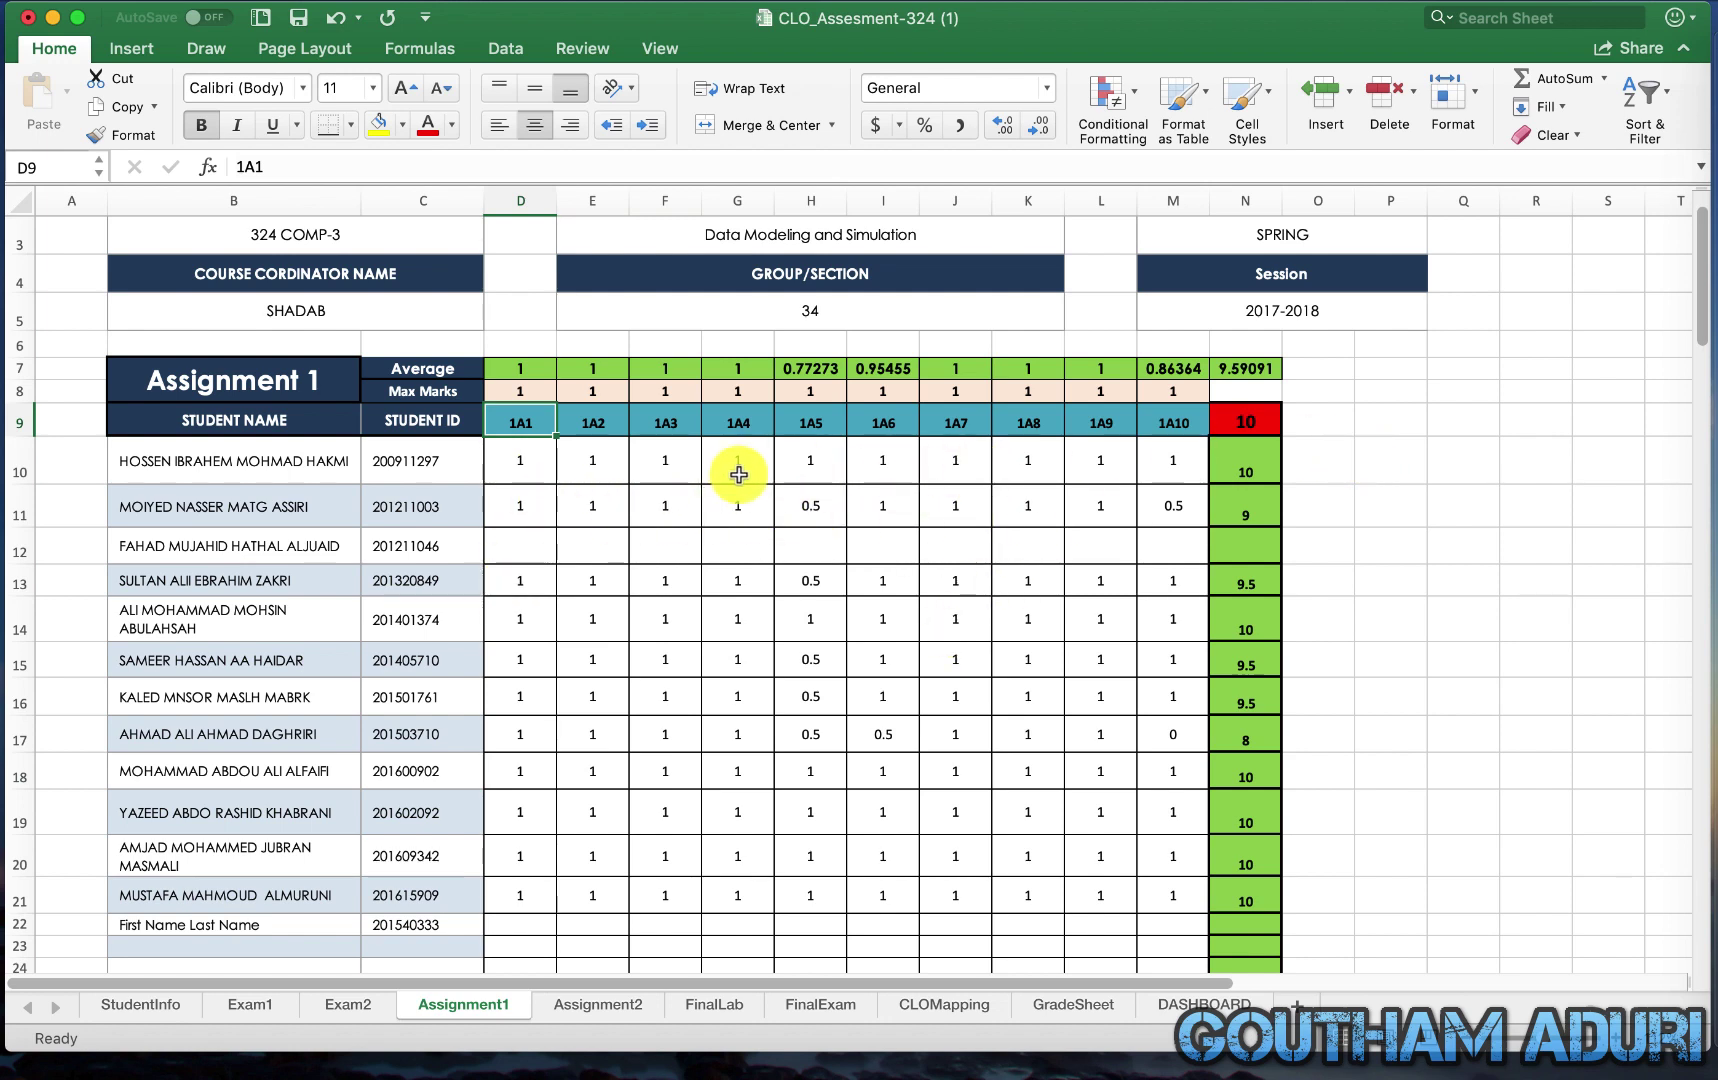
scroll(794, 633, "down", 5)
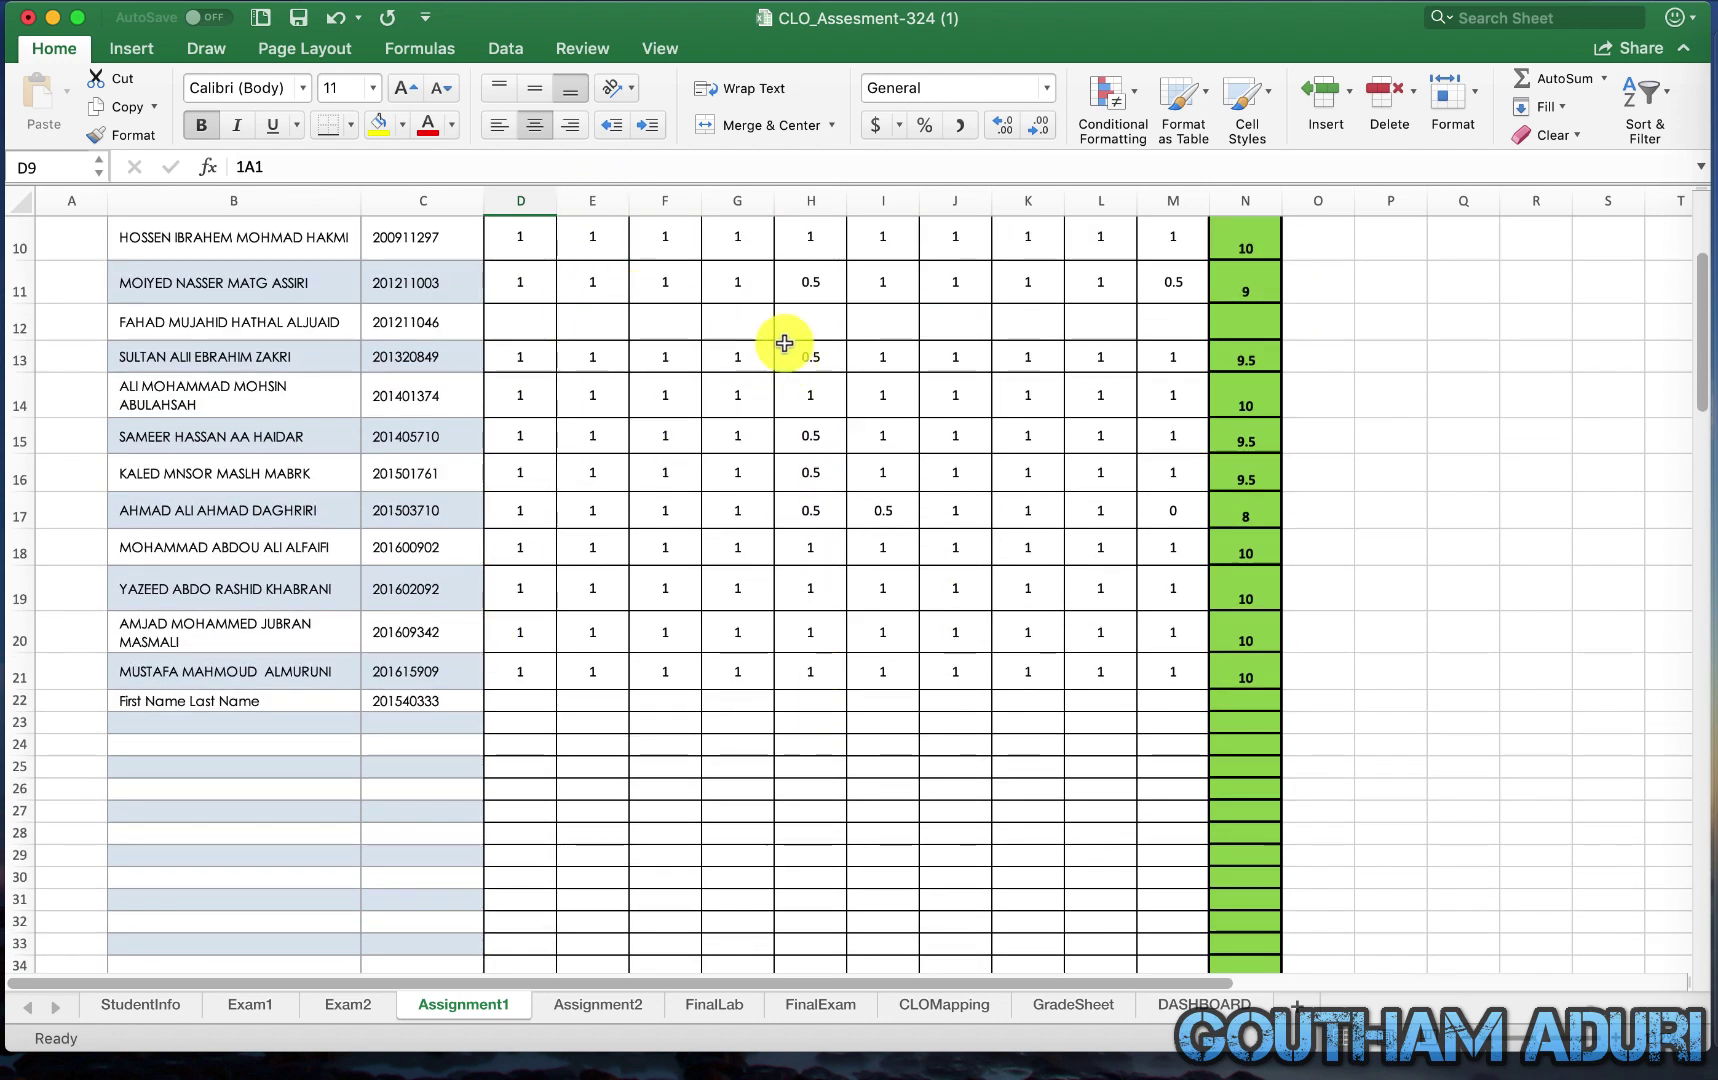
scroll(740, 420, "up", 5)
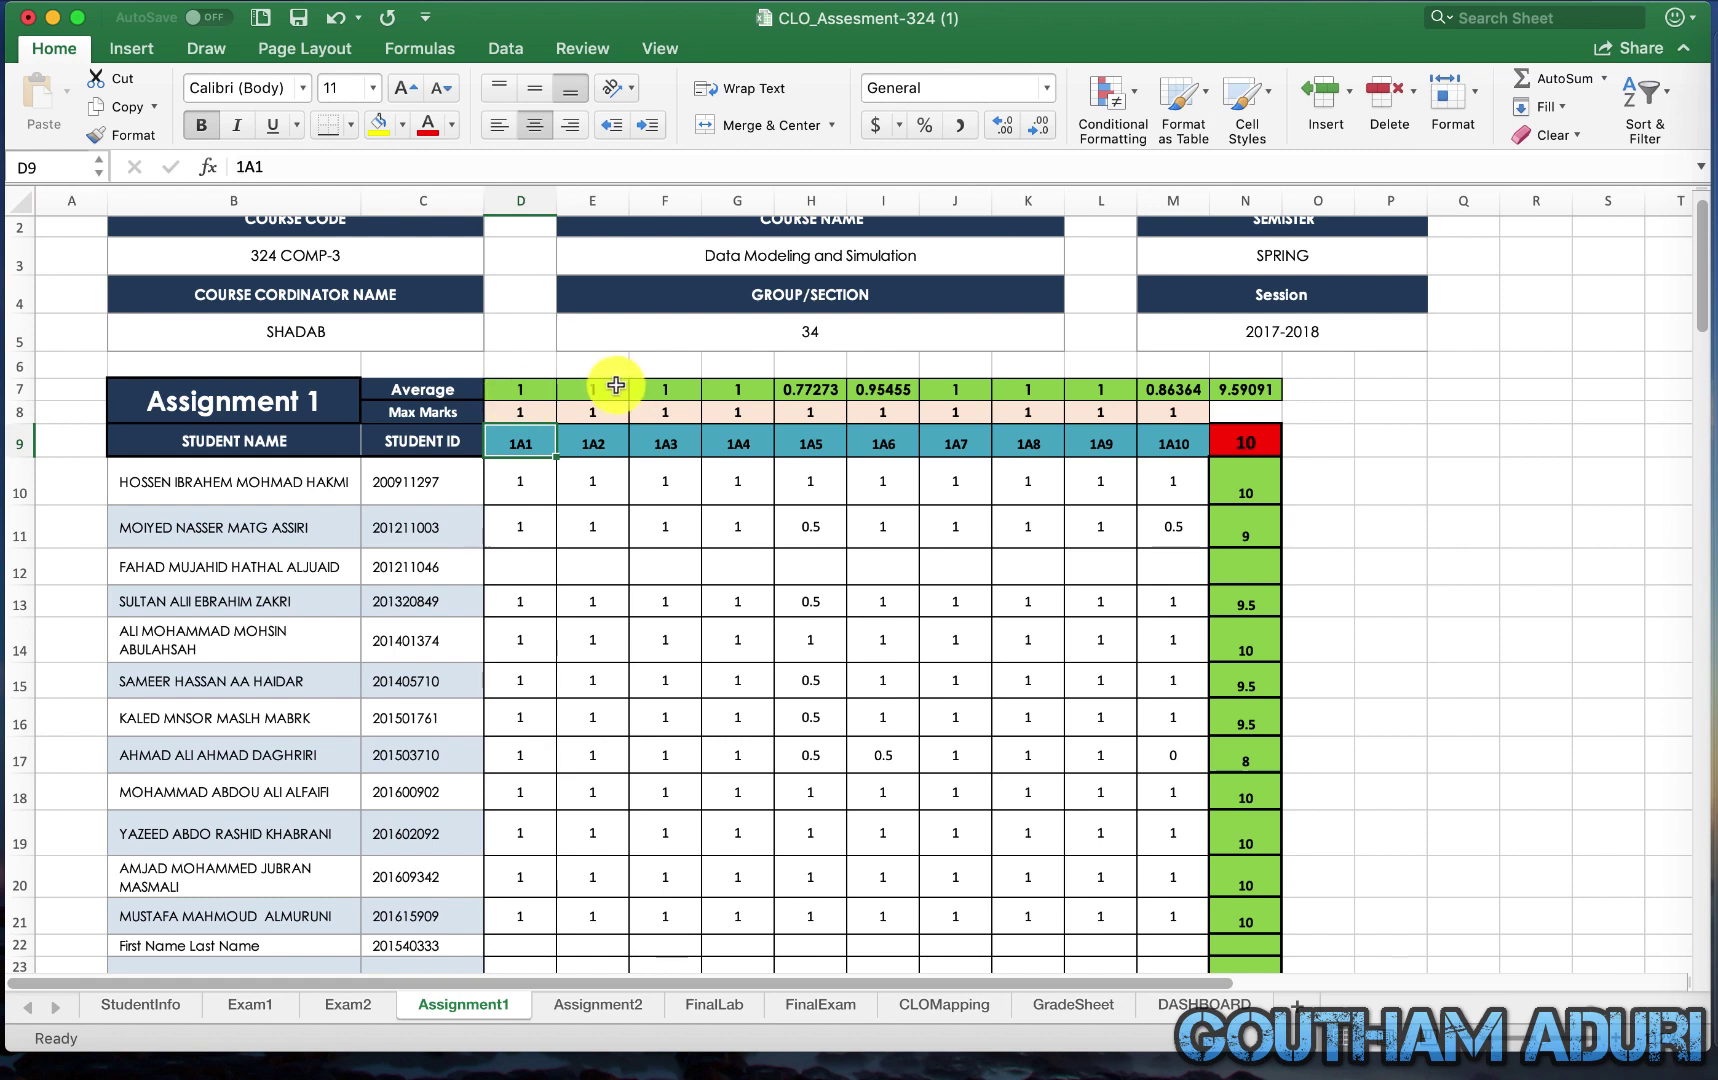
scroll(637, 408, "up", 1)
scroll(637, 408, "up", 1)
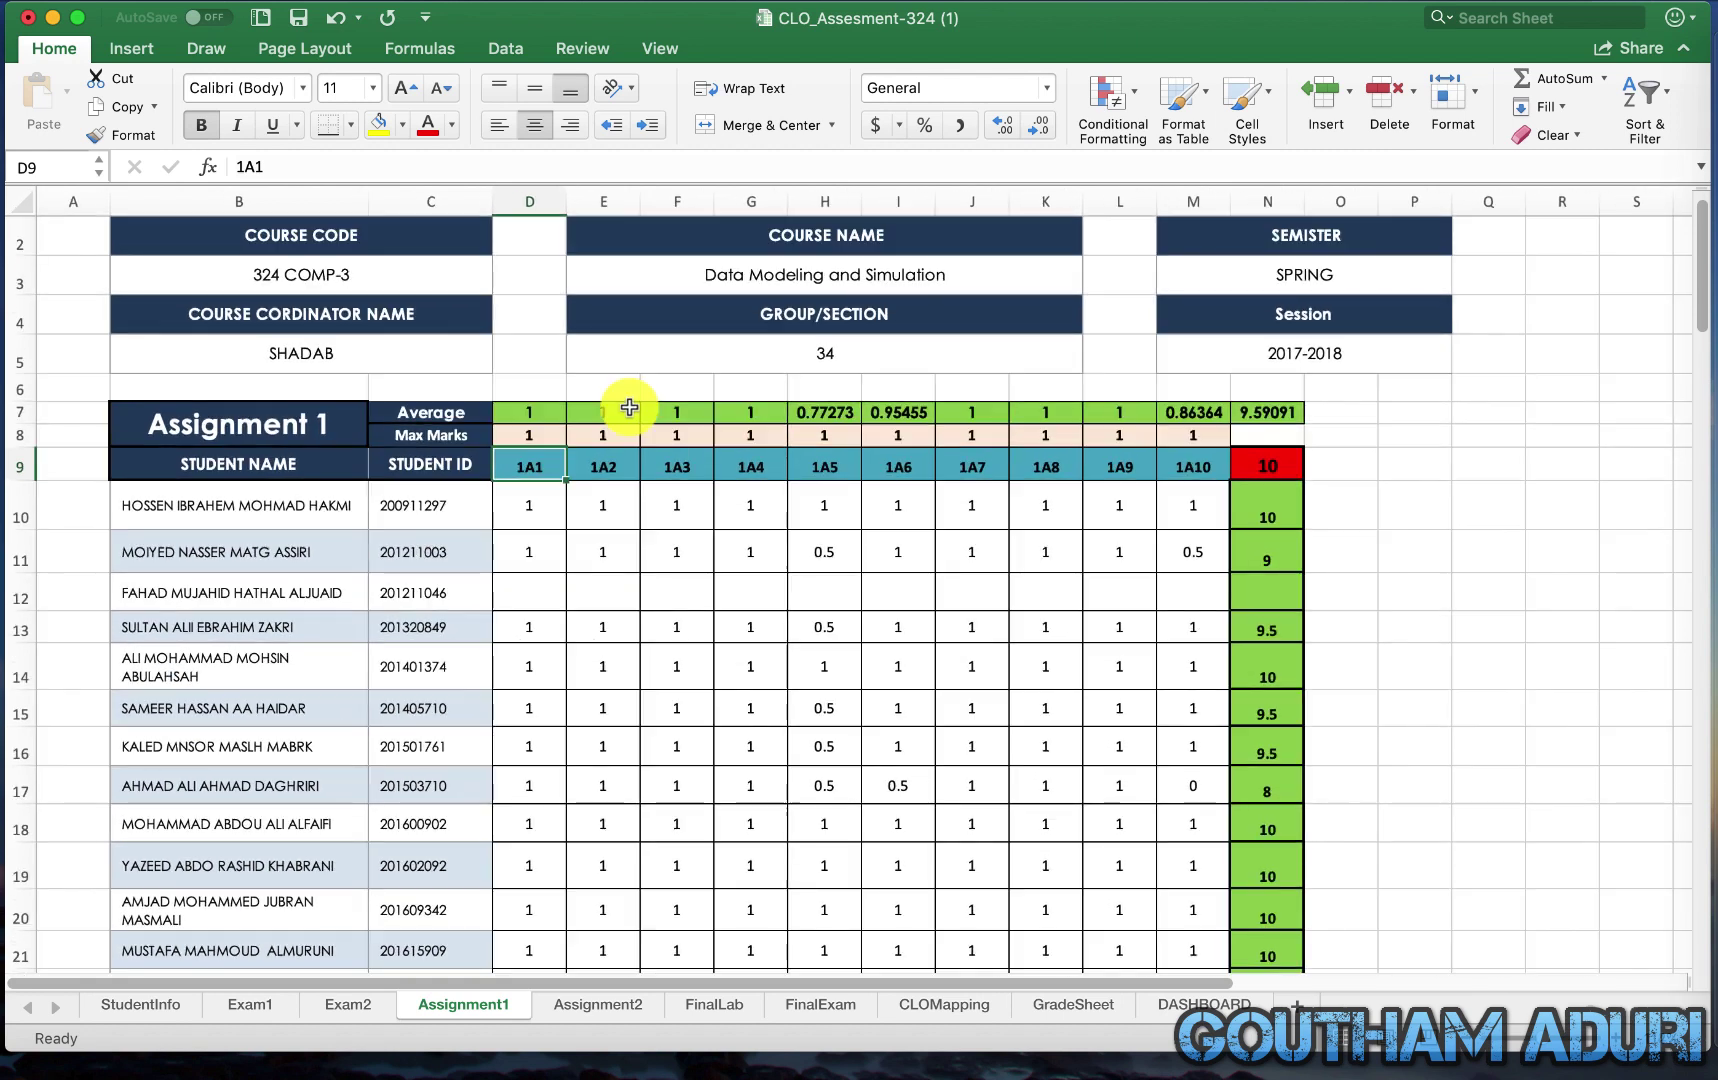
Open the Assignment2 sheet and review the maximum marks for 2A1, 2A2 and 2A3 and the students' marks
left_click(575, 1006)
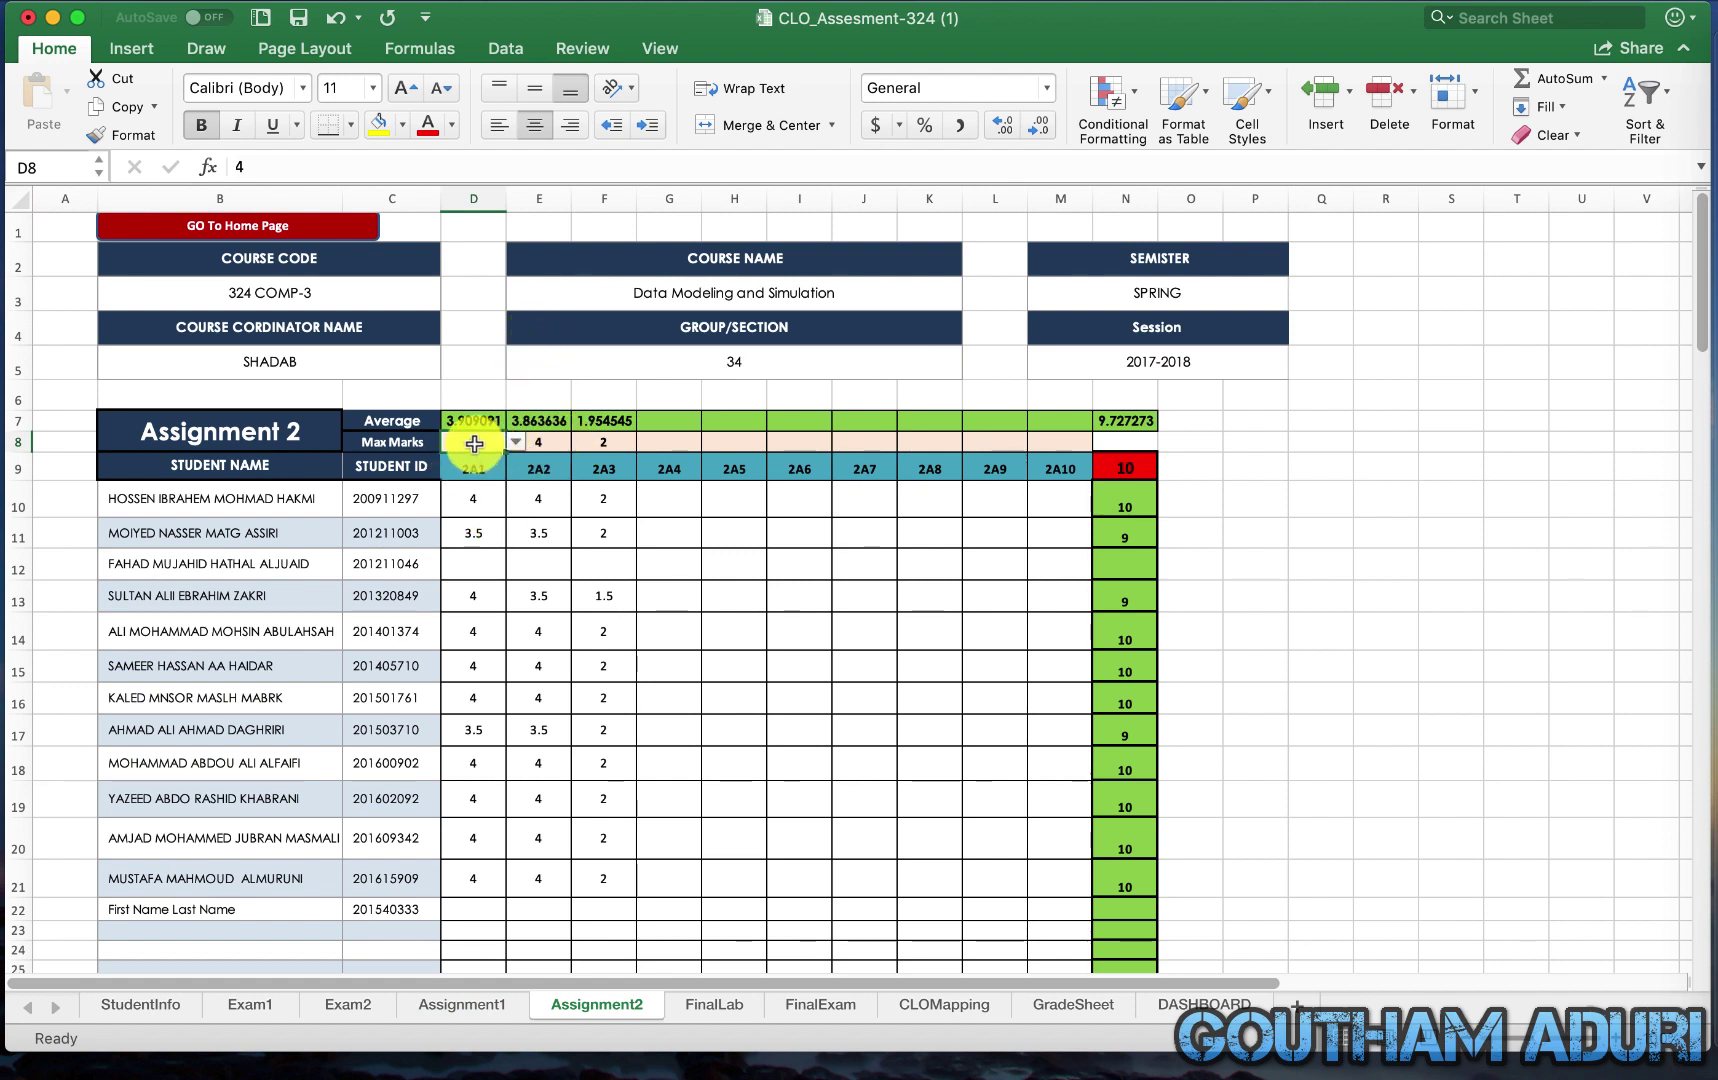
left_click(602, 441)
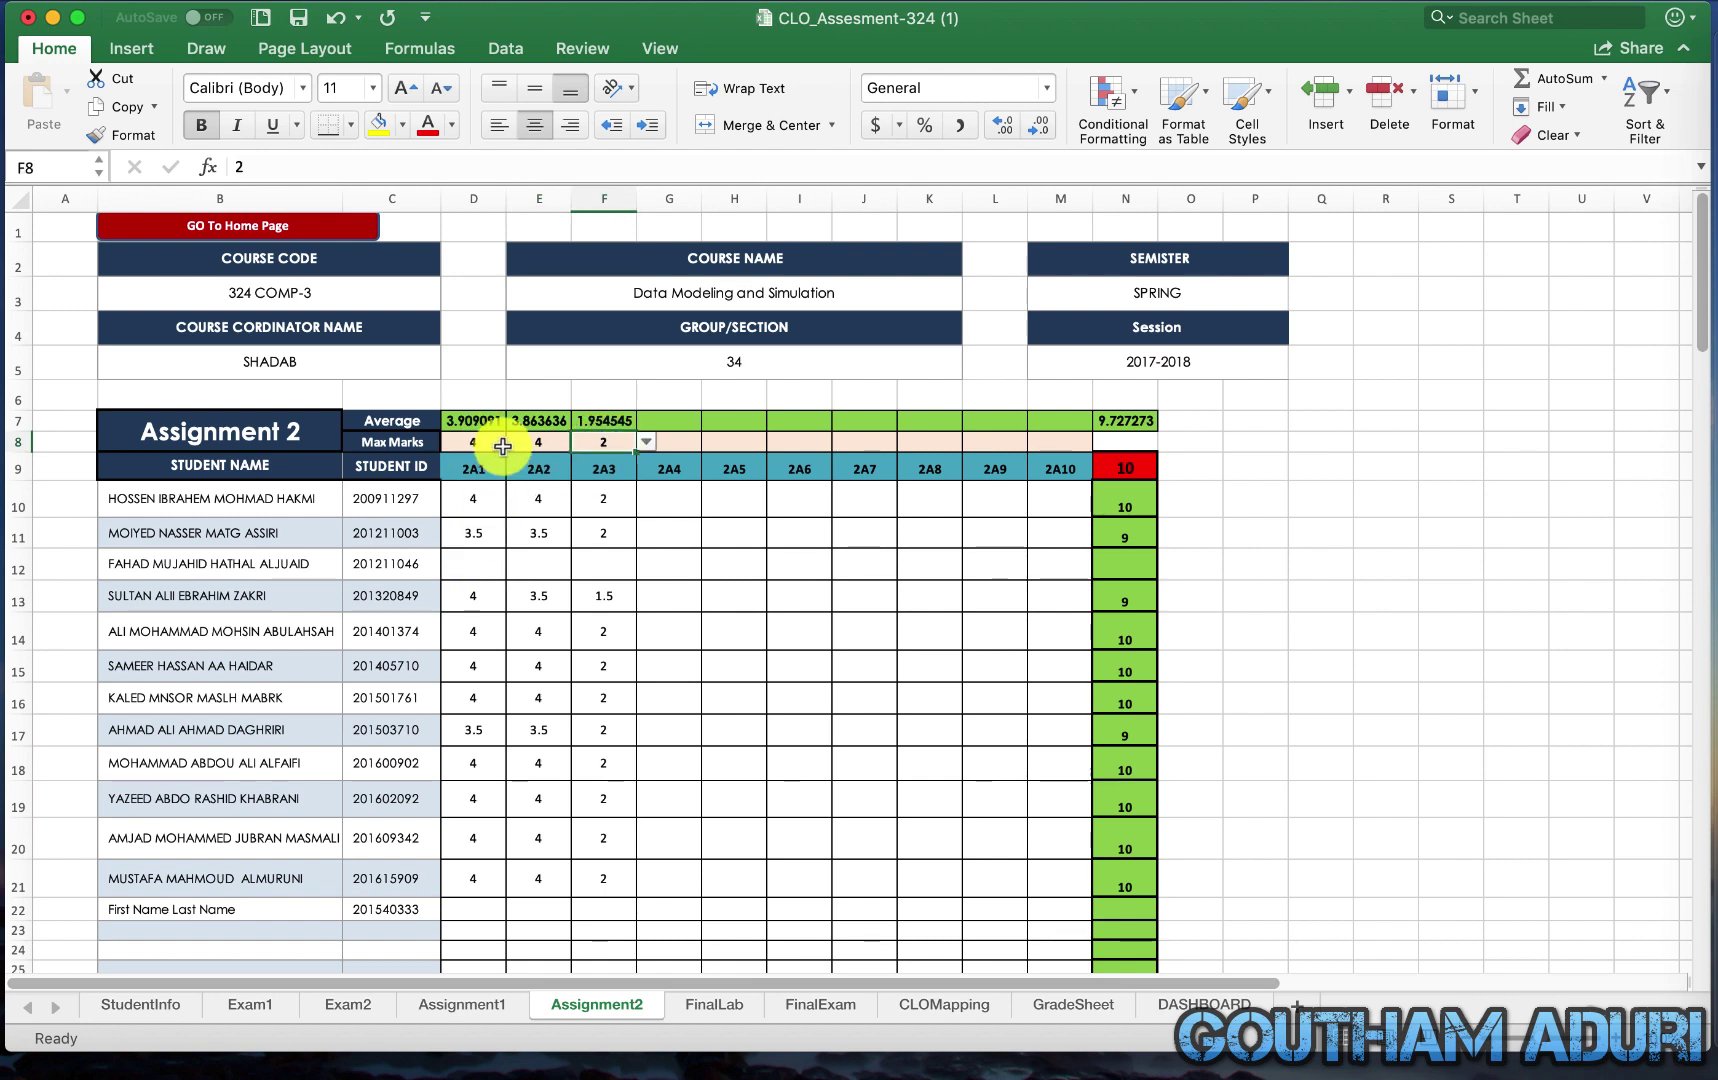
scroll(505, 486, "up", 3)
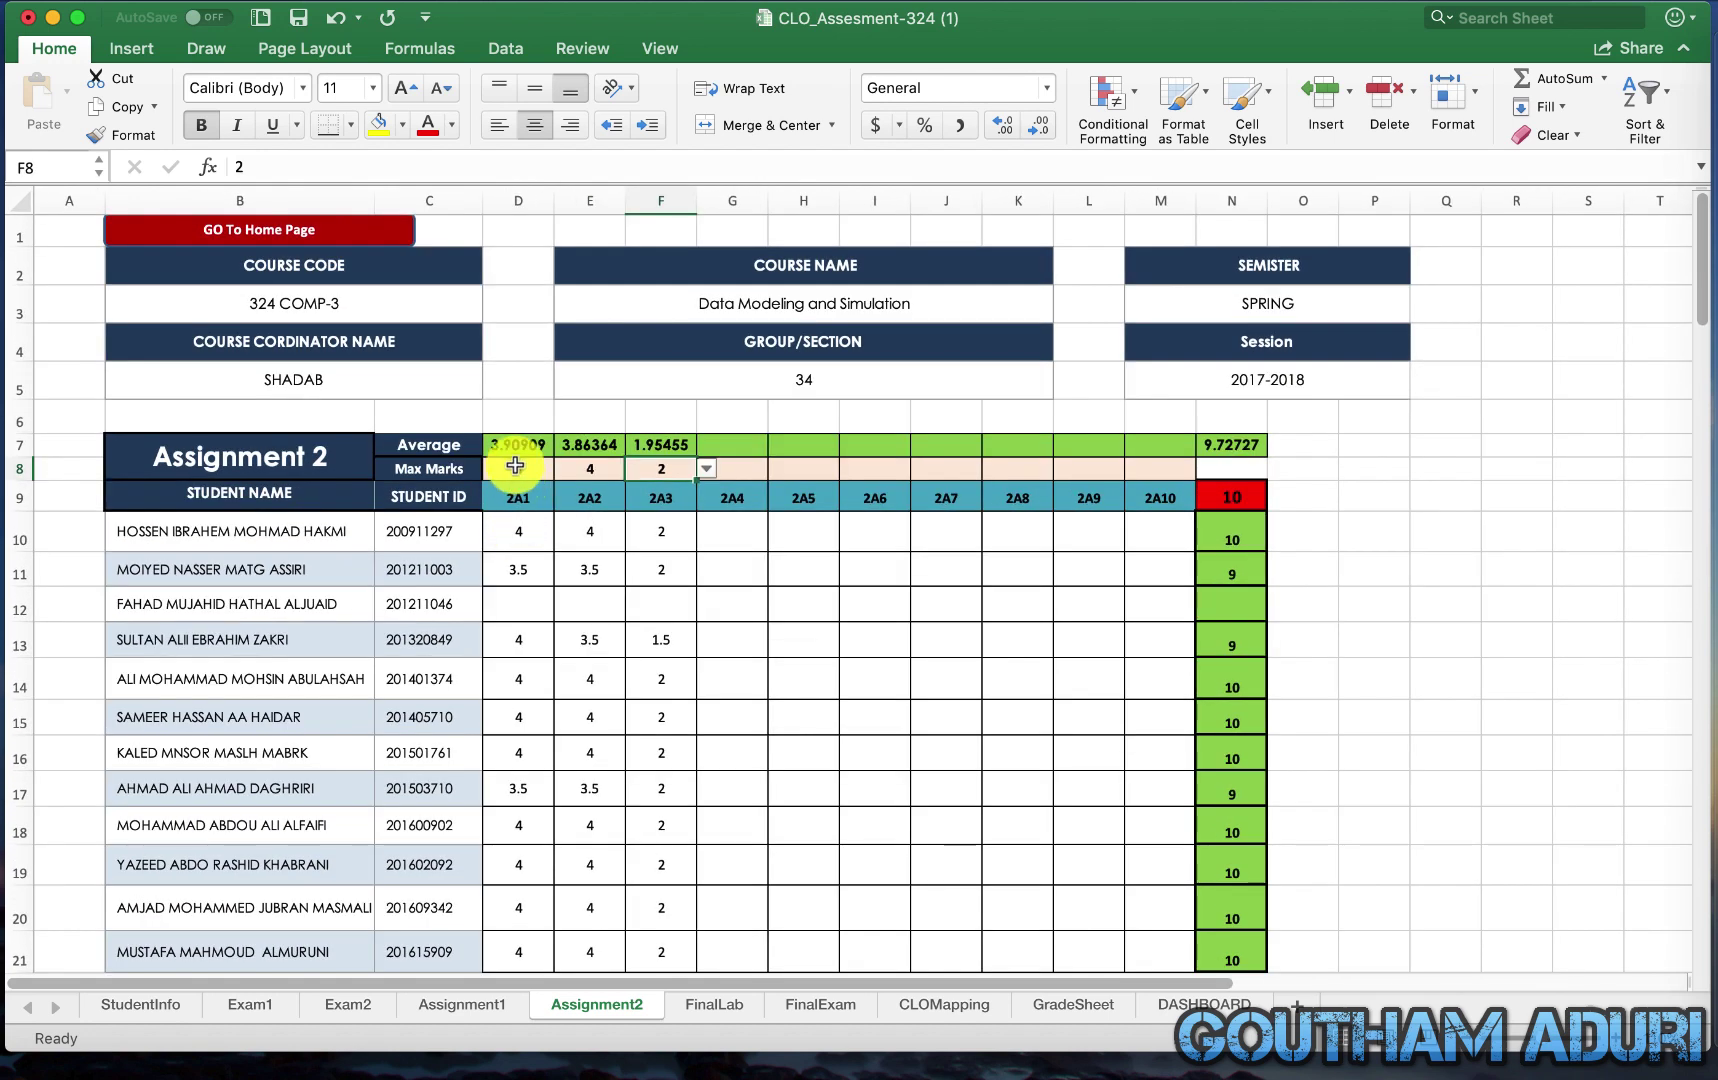
key("Left")
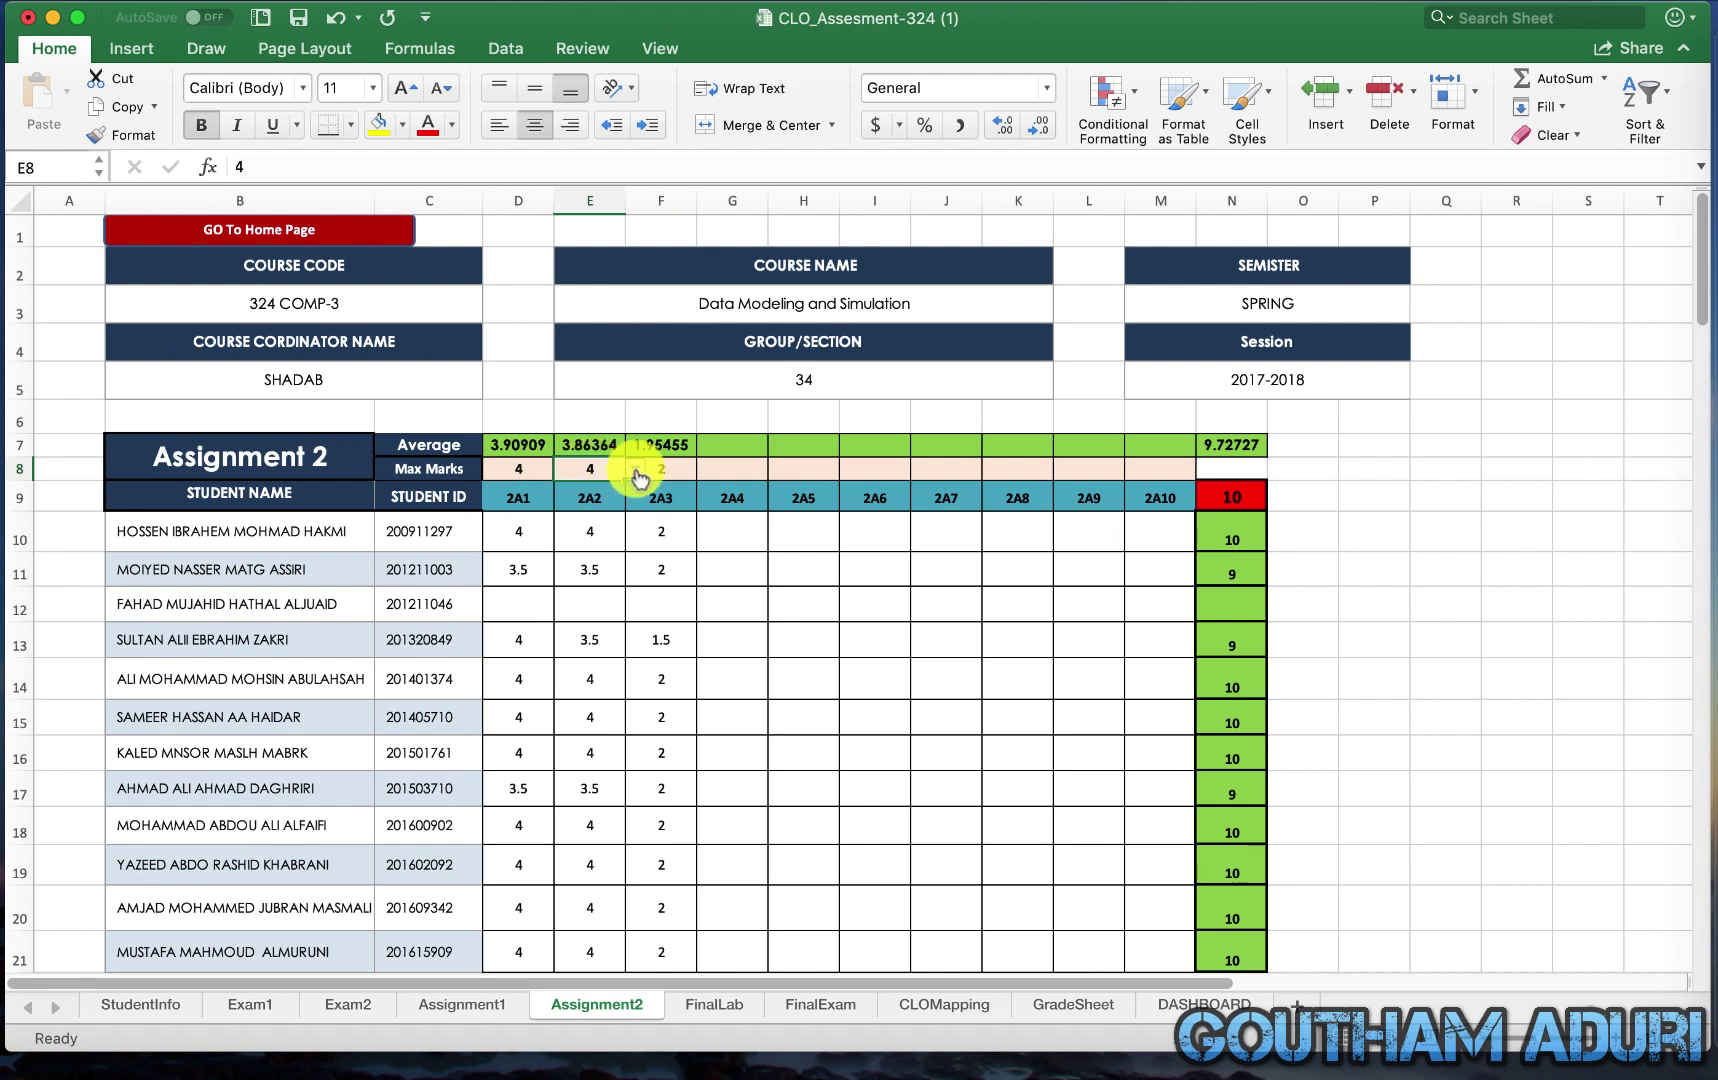
left_click(655, 460)
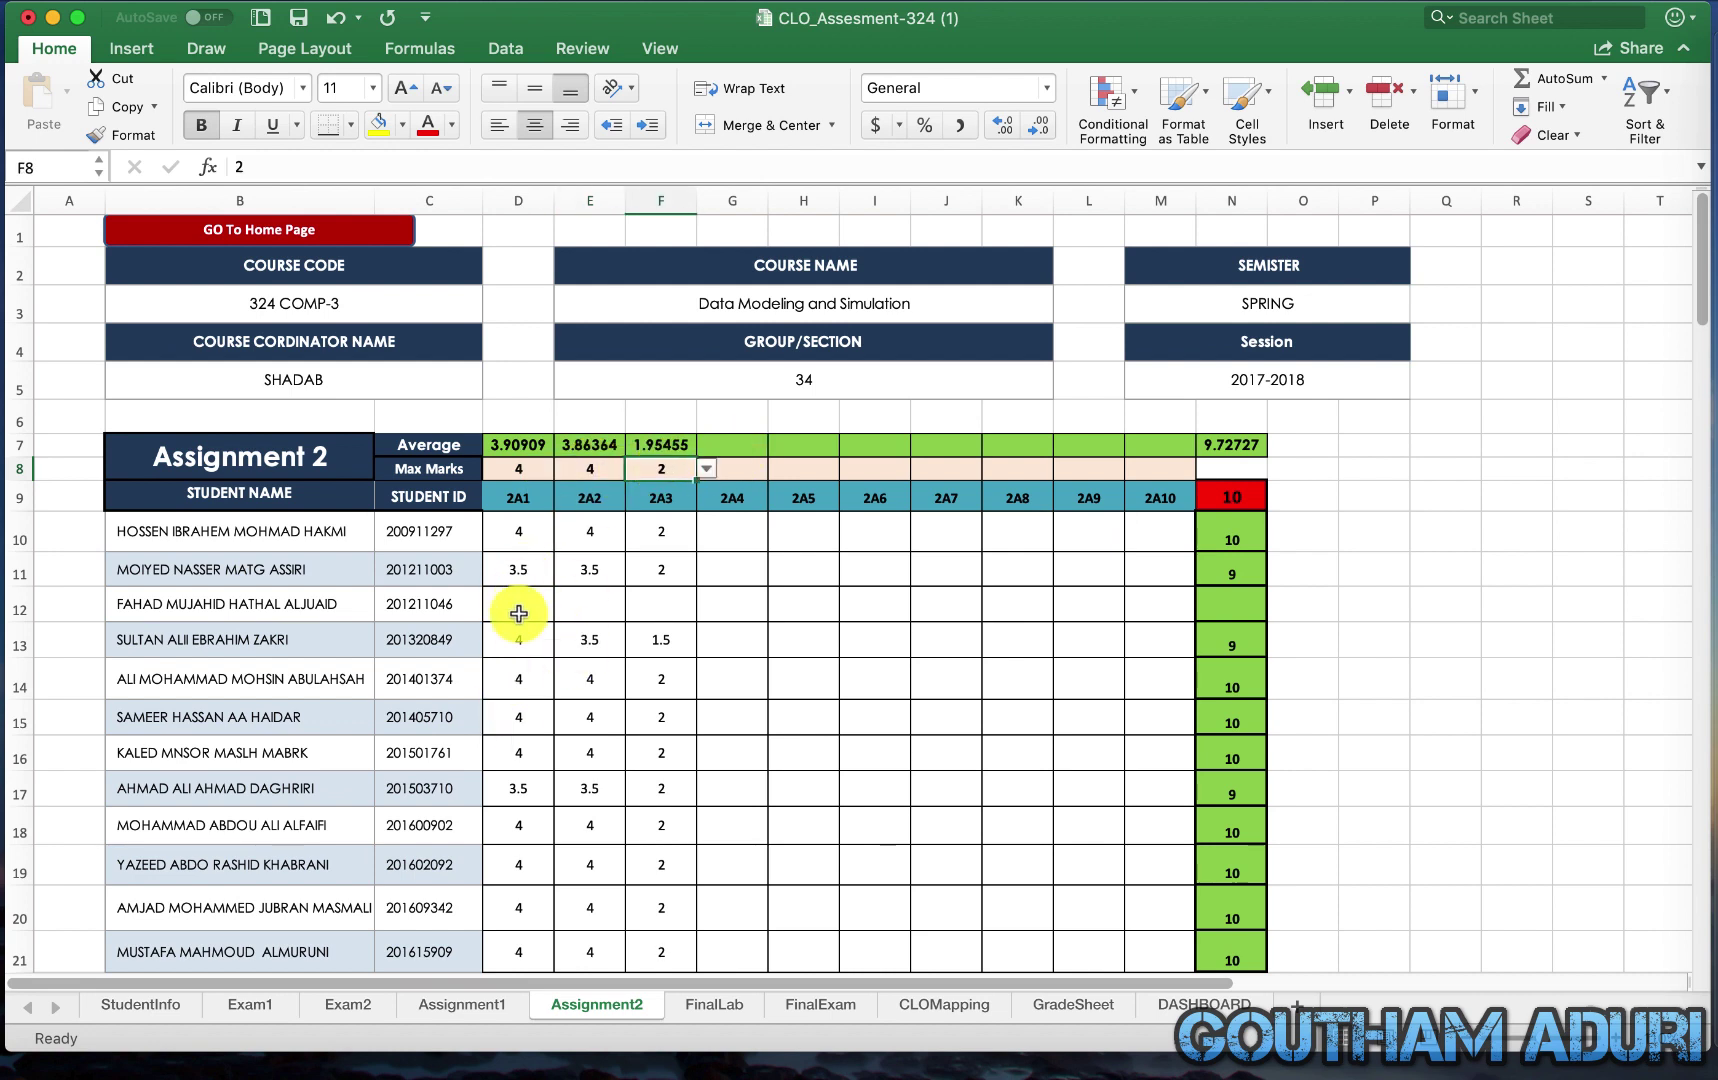
scroll(520, 610, "down", 1)
scroll(541, 583, "down", 3)
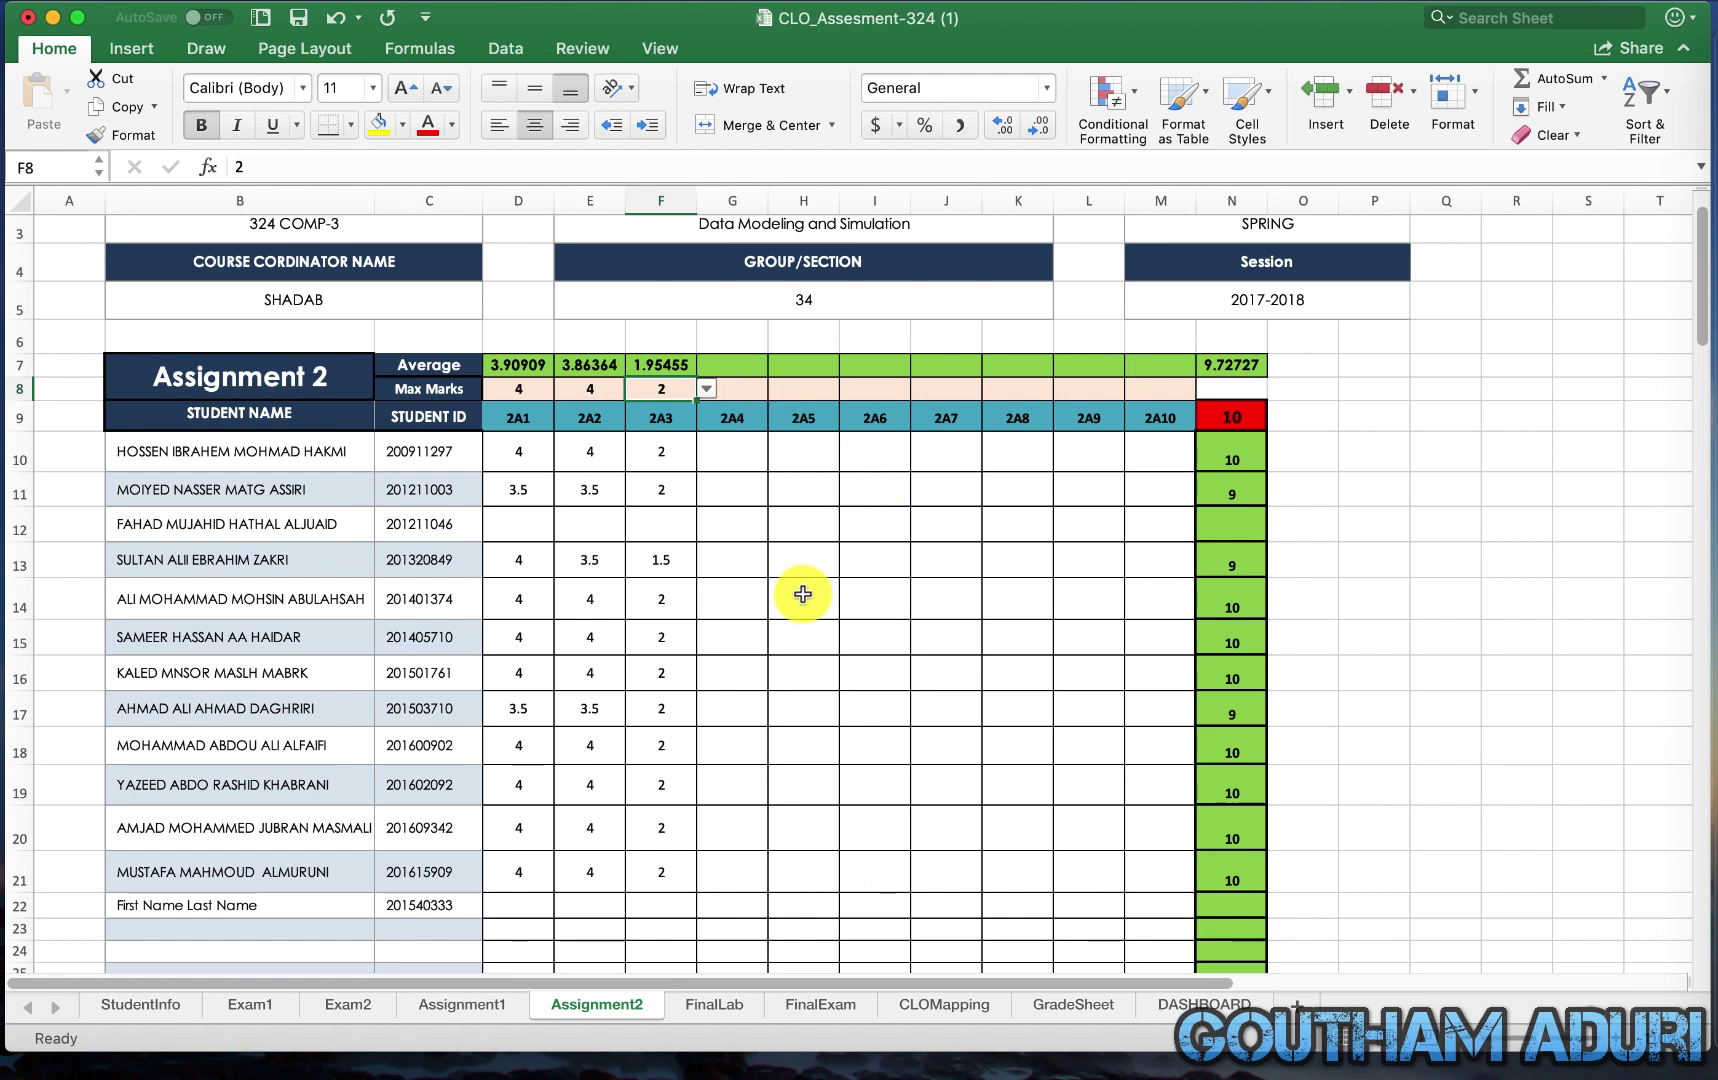
Open the FinalLab sheet and view the selectable marks for the first student's FLQ3 score in F10
left_click(697, 1005)
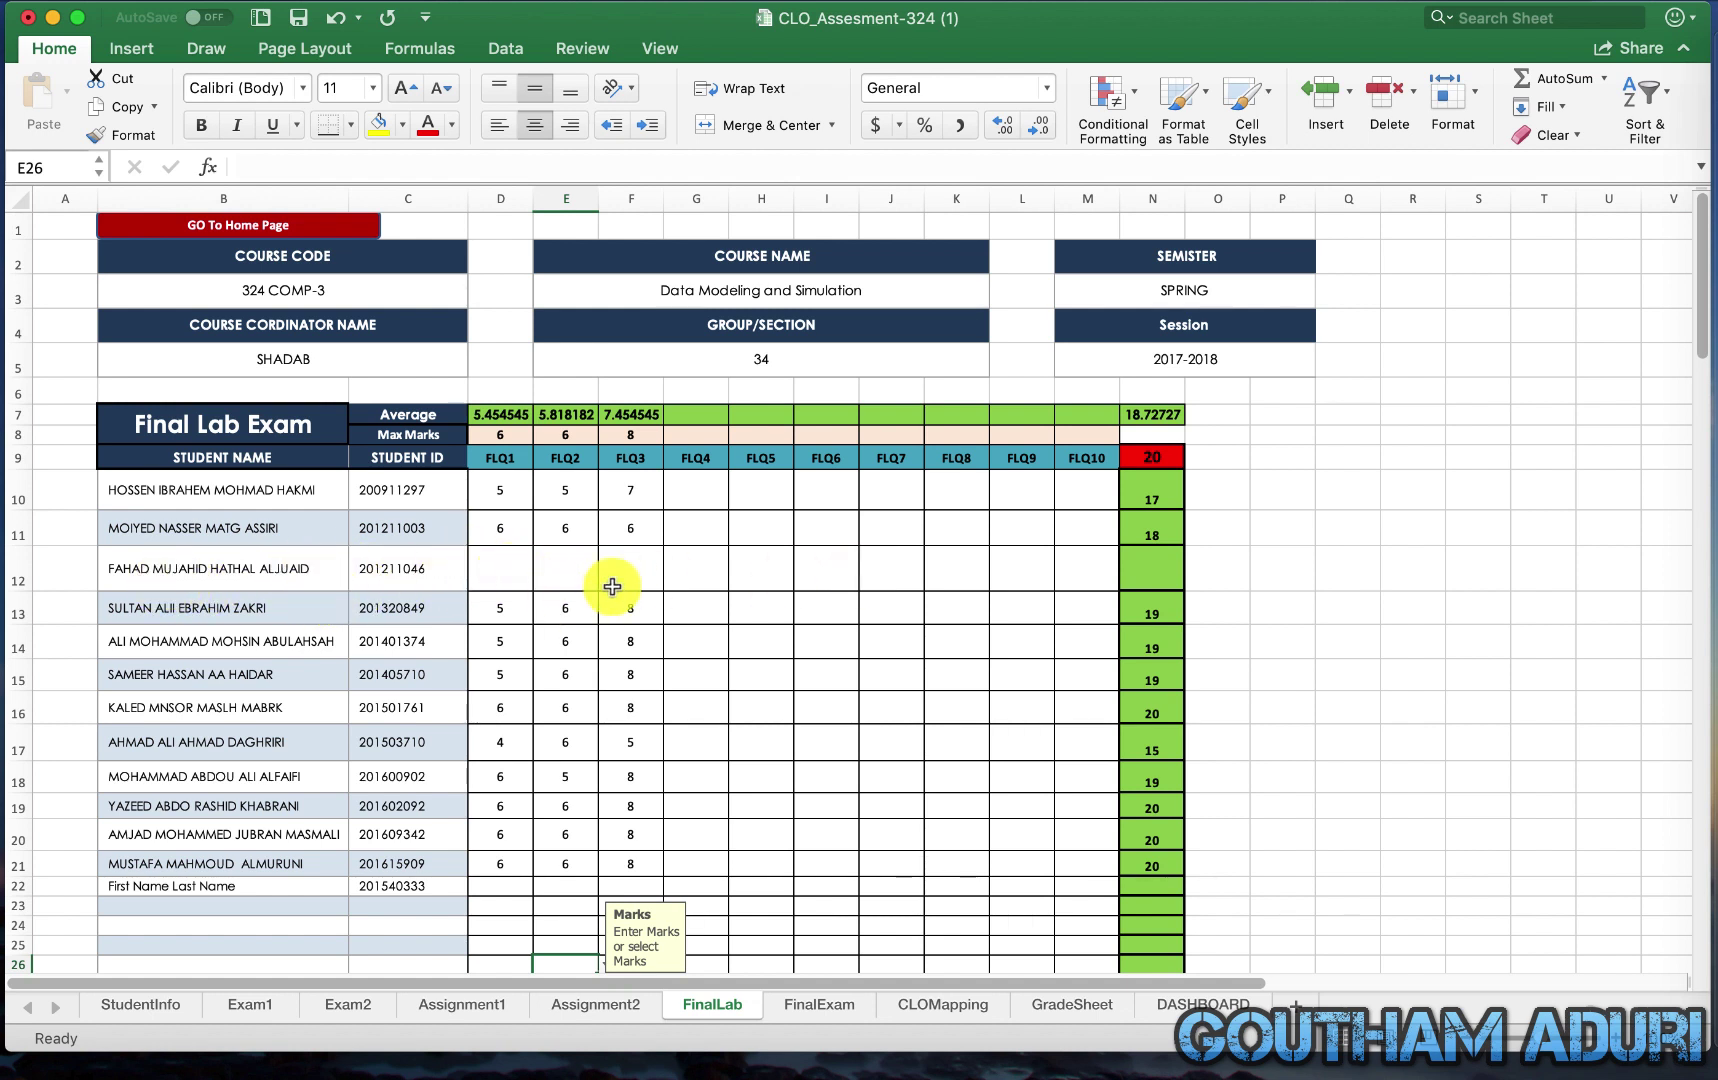
scroll(606, 560, "up", 2)
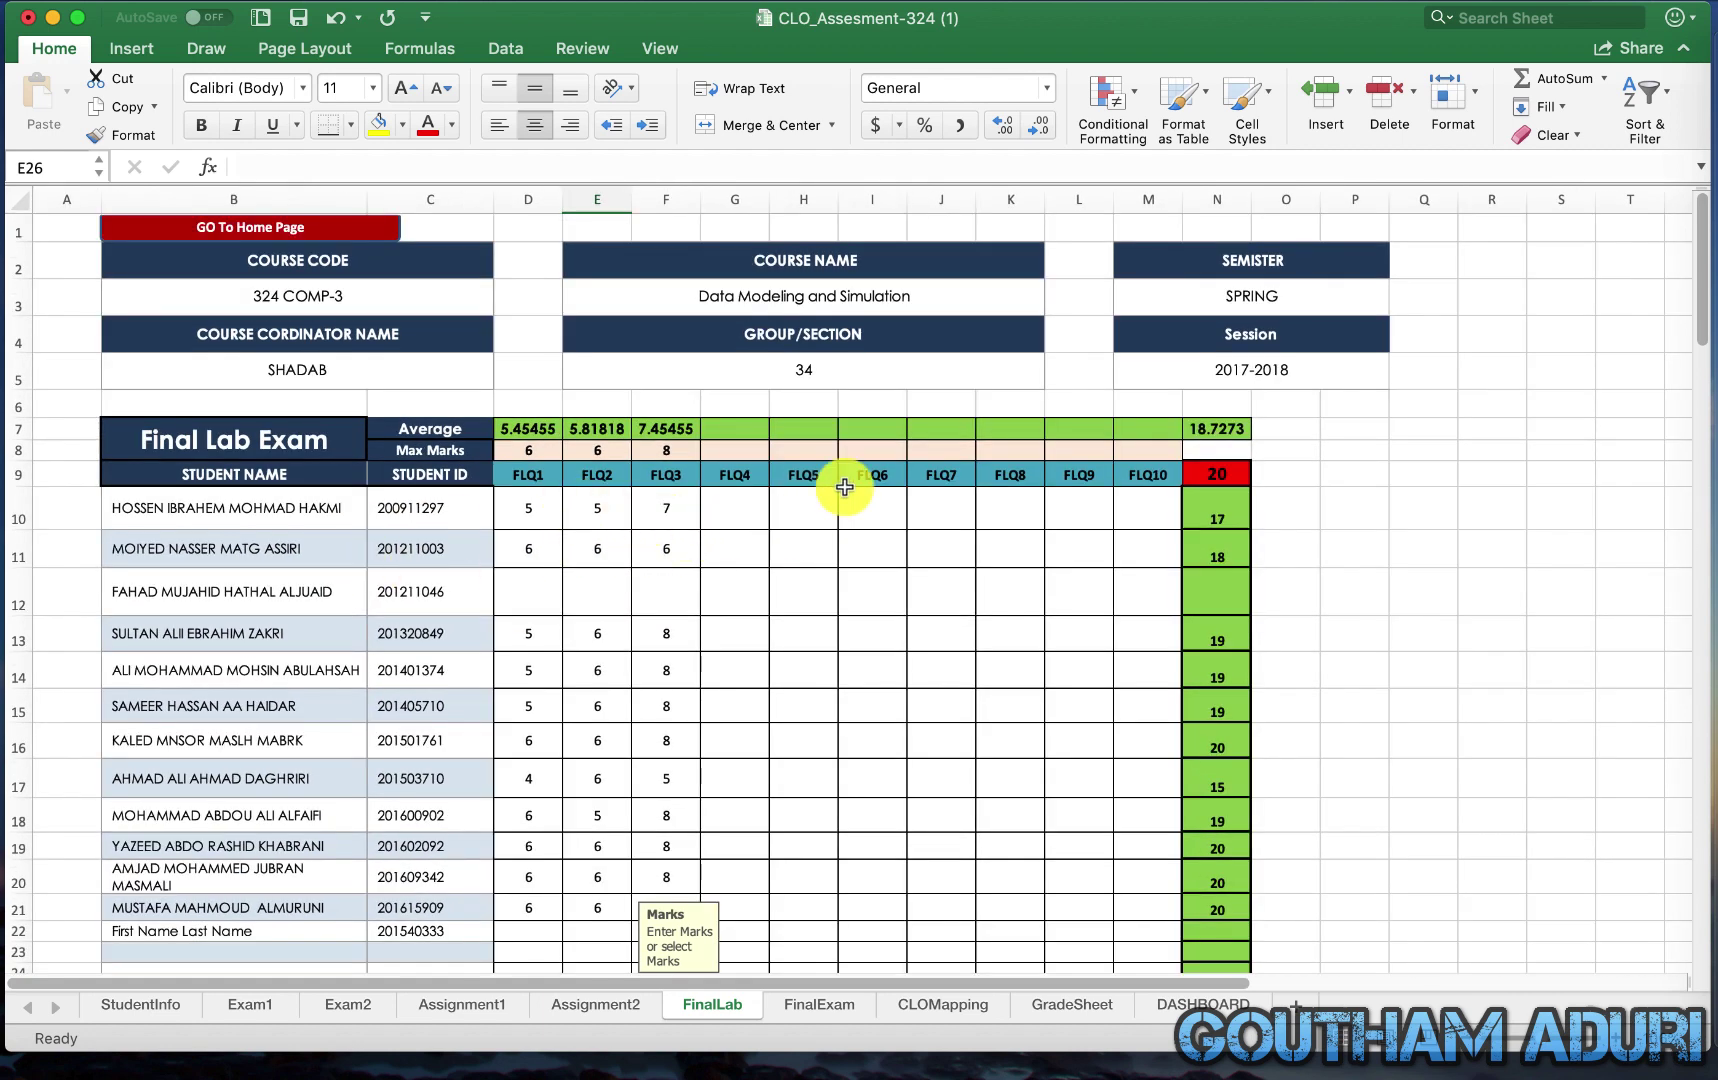
left_click(667, 514)
left_click(709, 520)
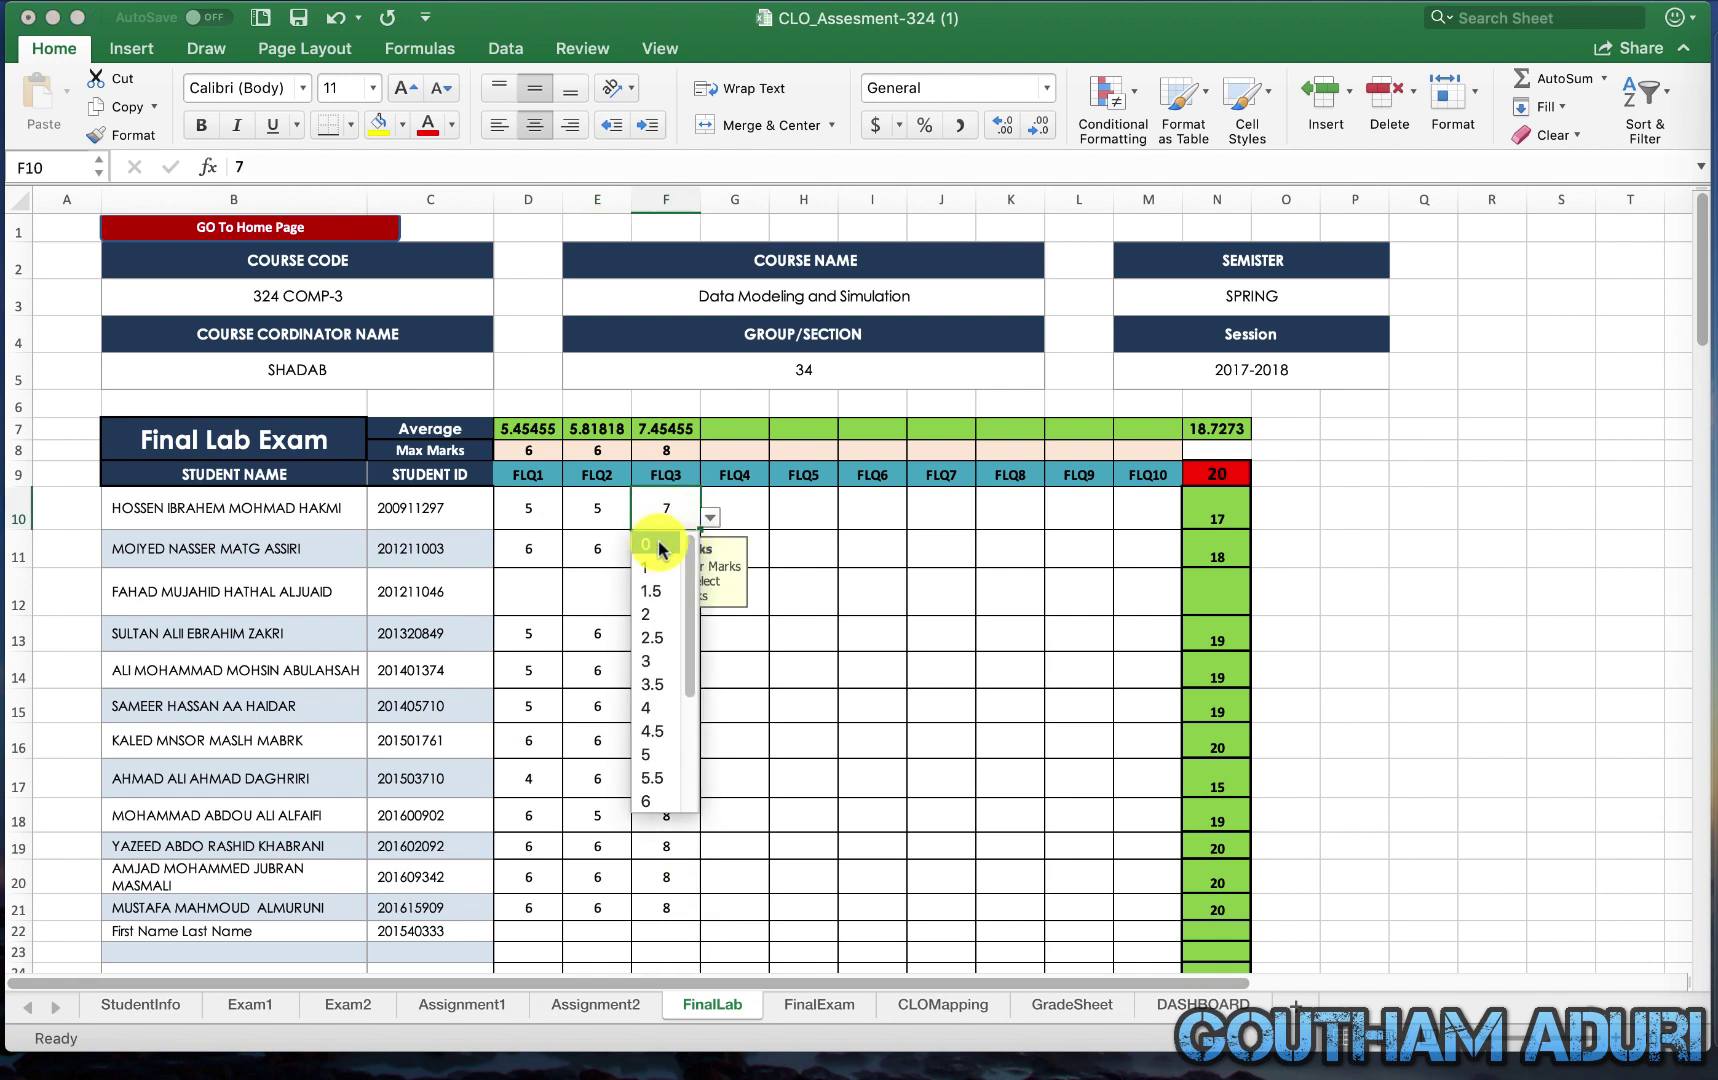
scroll(655, 716, "down", 3)
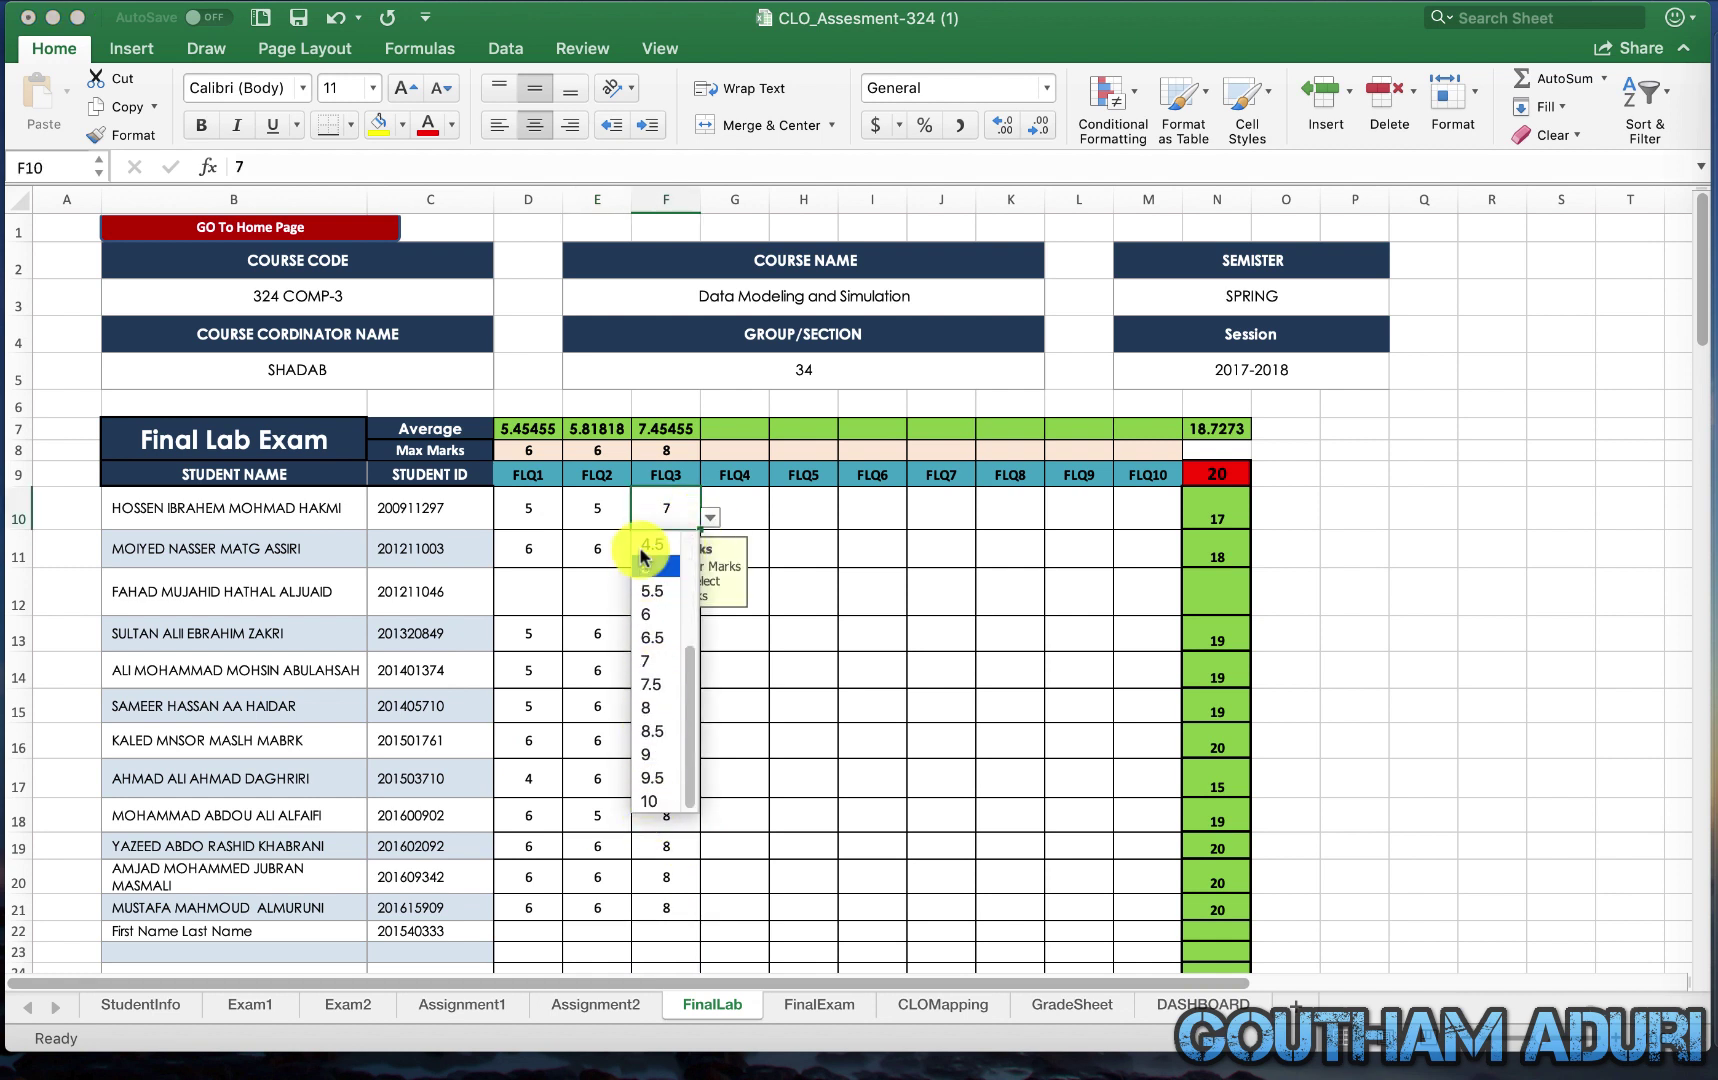
scroll(651, 546, "up", 1)
Set the first student's 1A1 mark to 0 on the Assignment1 sheet
left_click(452, 1004)
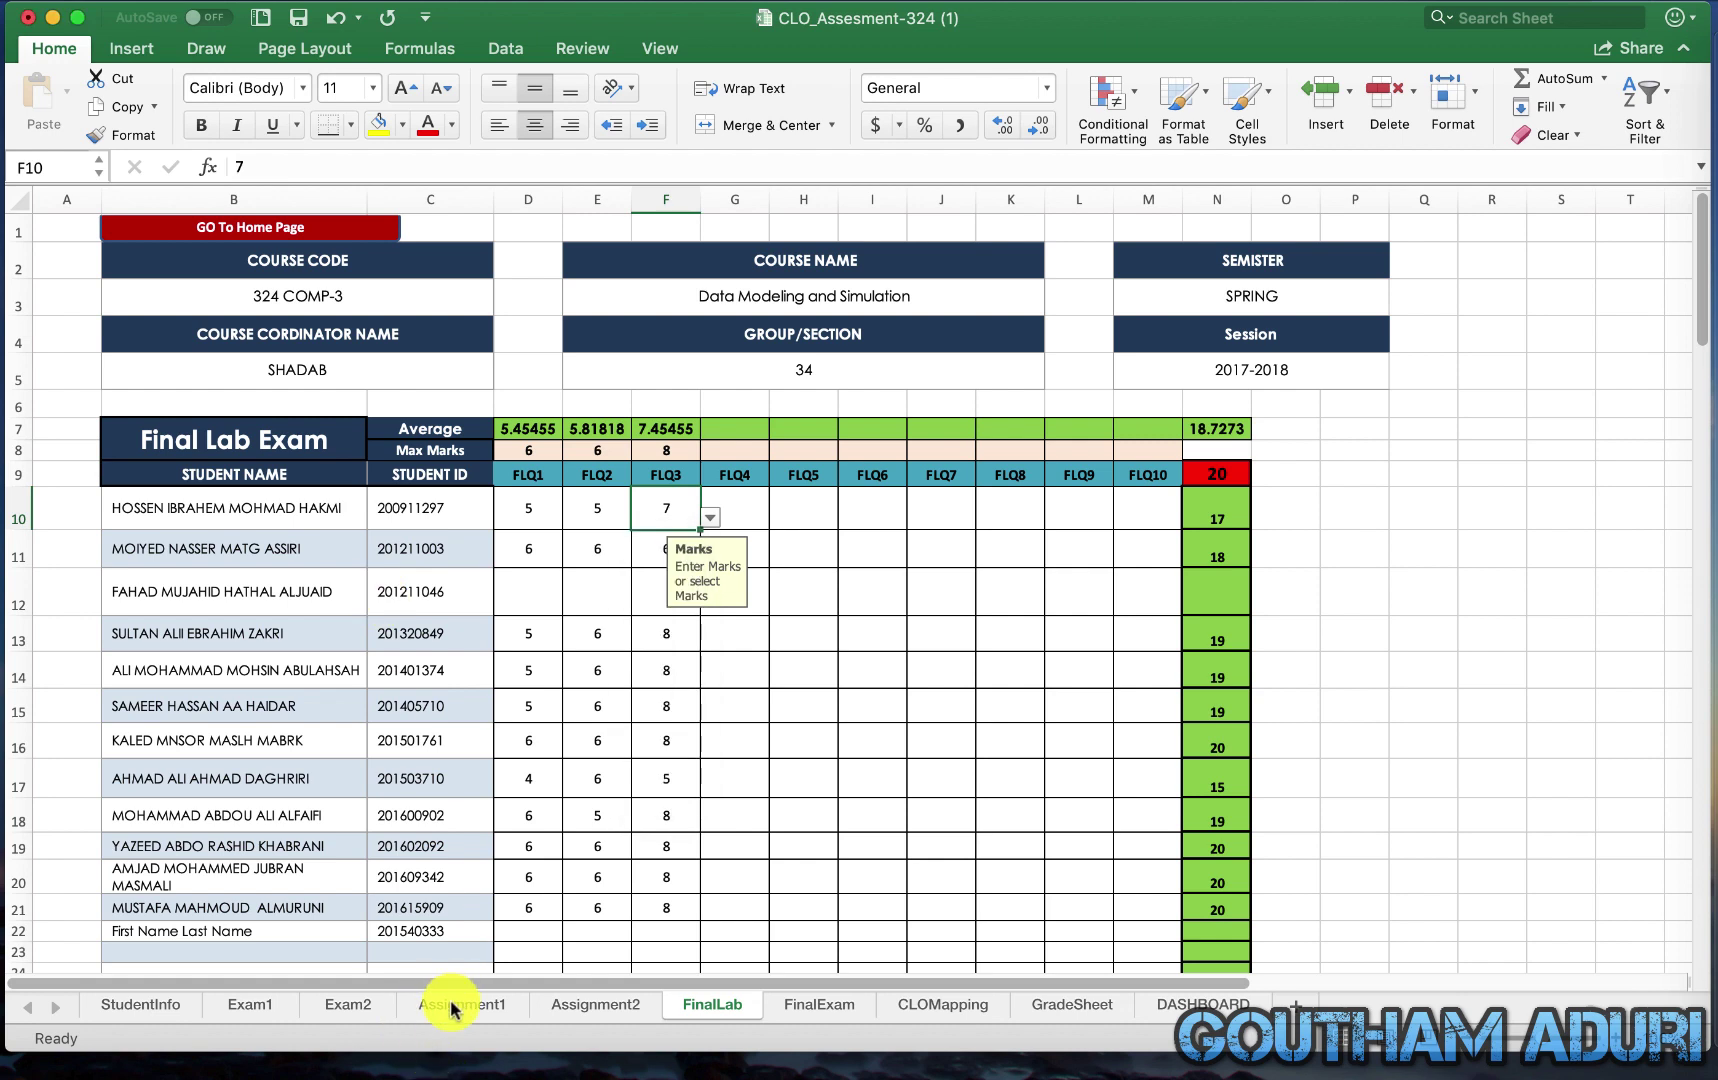
left_click(464, 992)
left_click(548, 499)
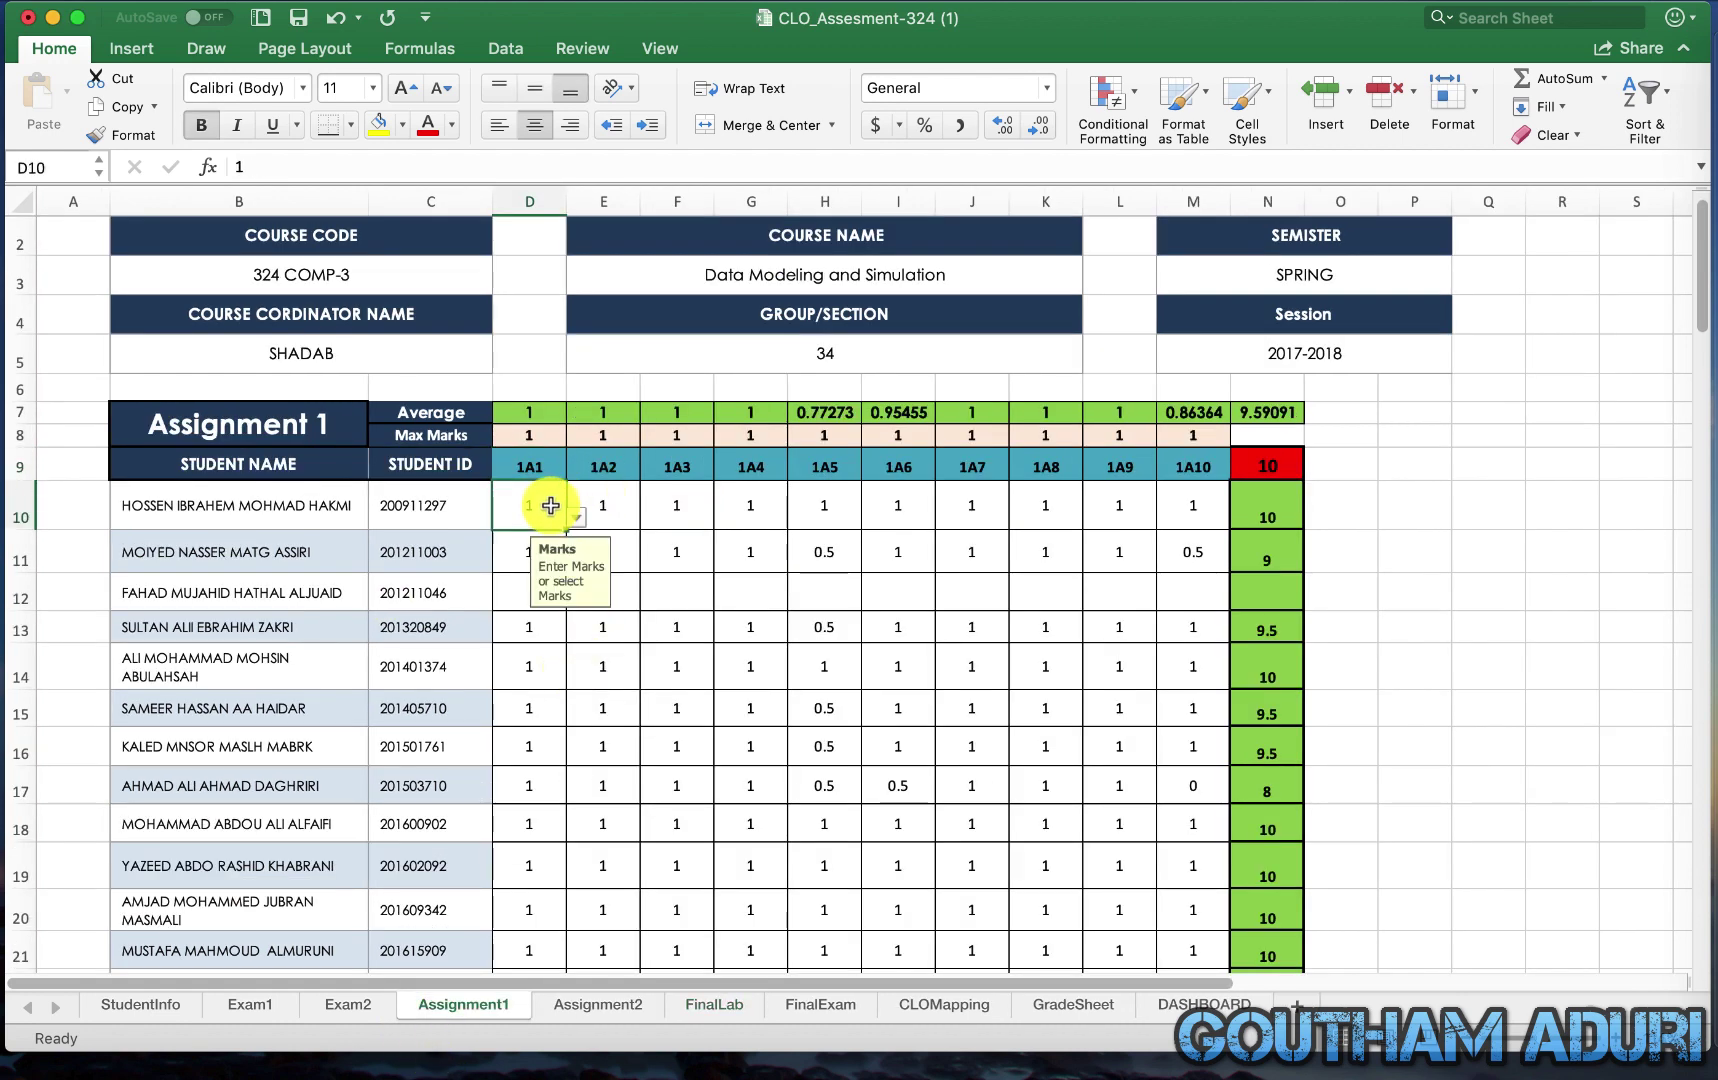
left_click(578, 517)
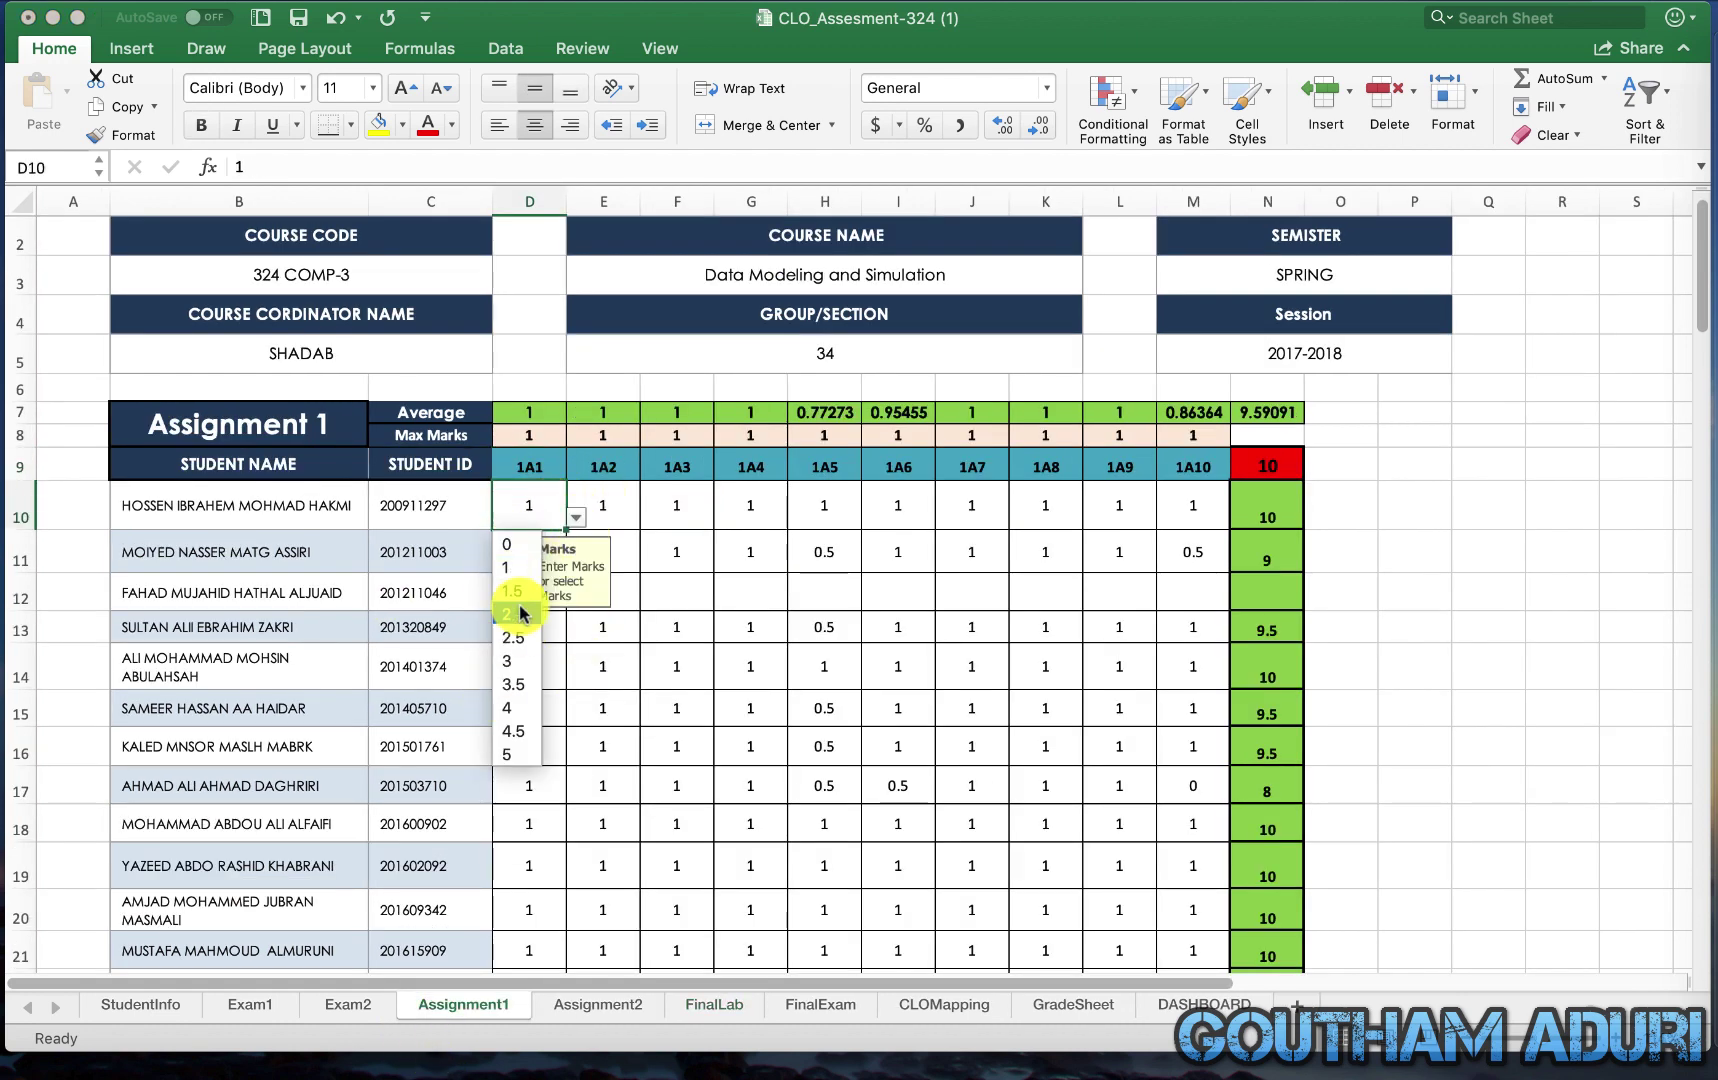
left_click(509, 548)
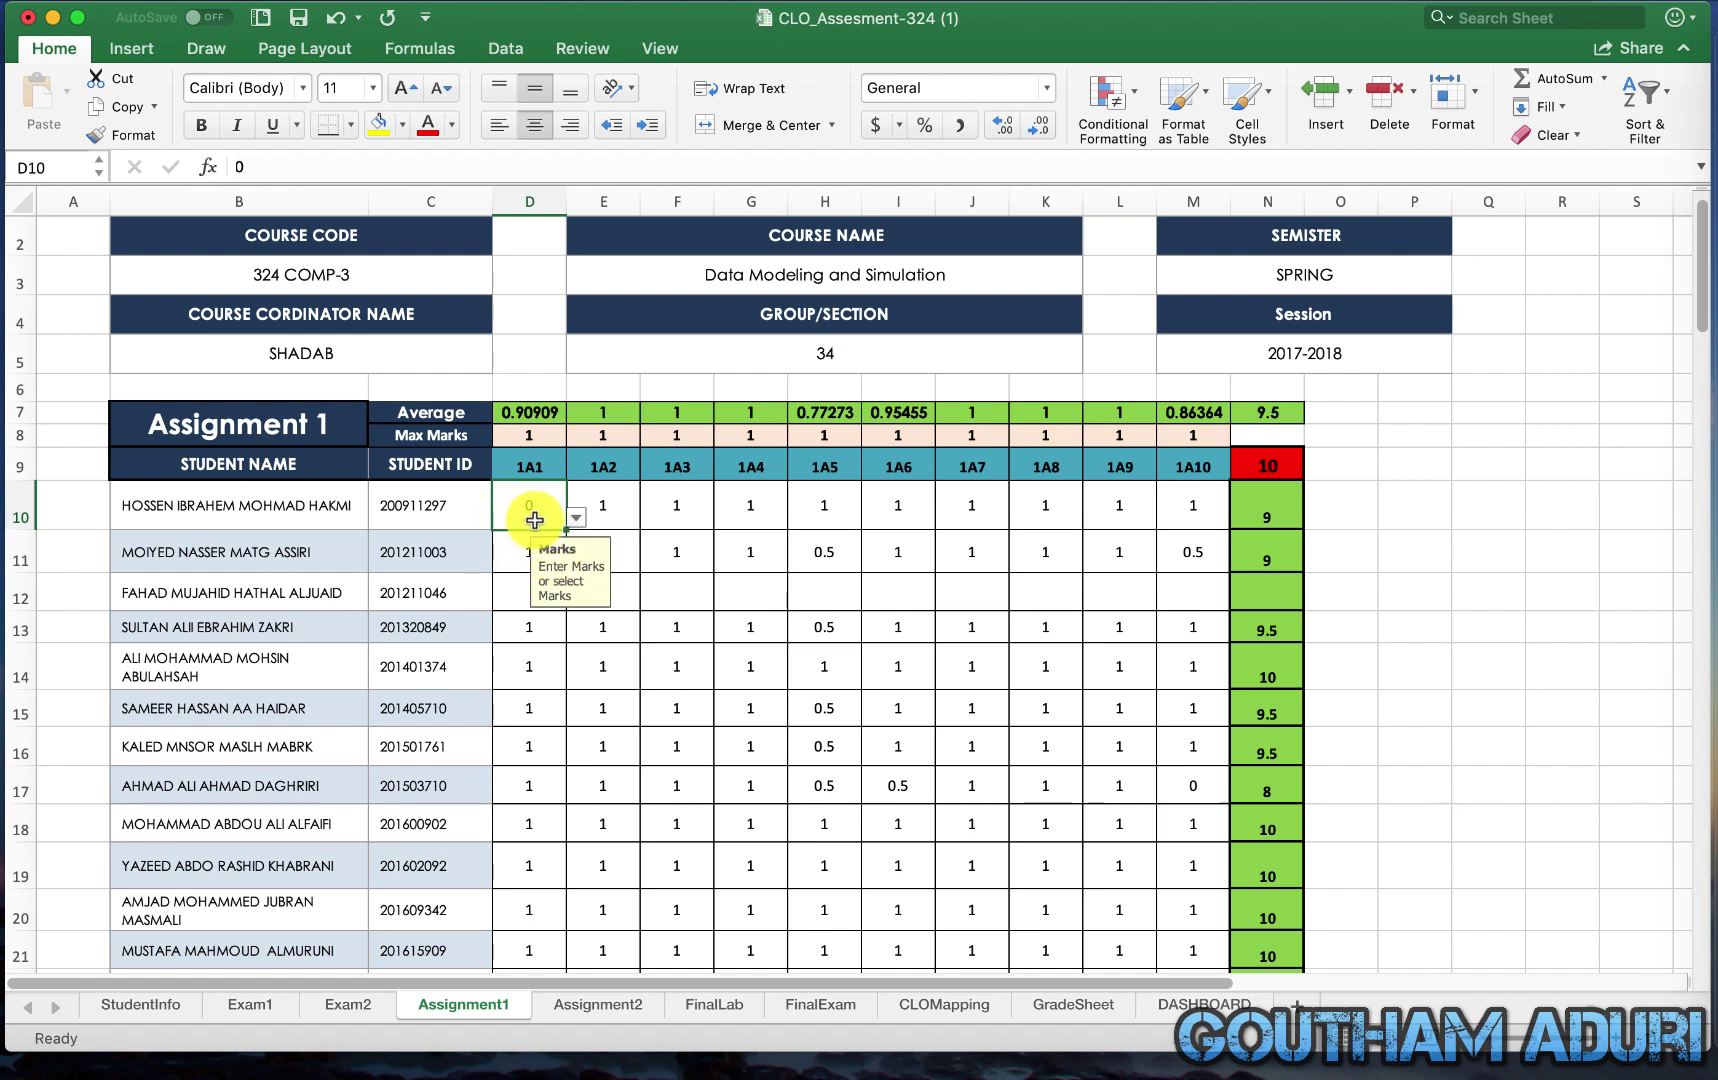
Look over the final theory exam marks on FinalExam and the final lab exam marks on FinalLab
left_click(797, 1012)
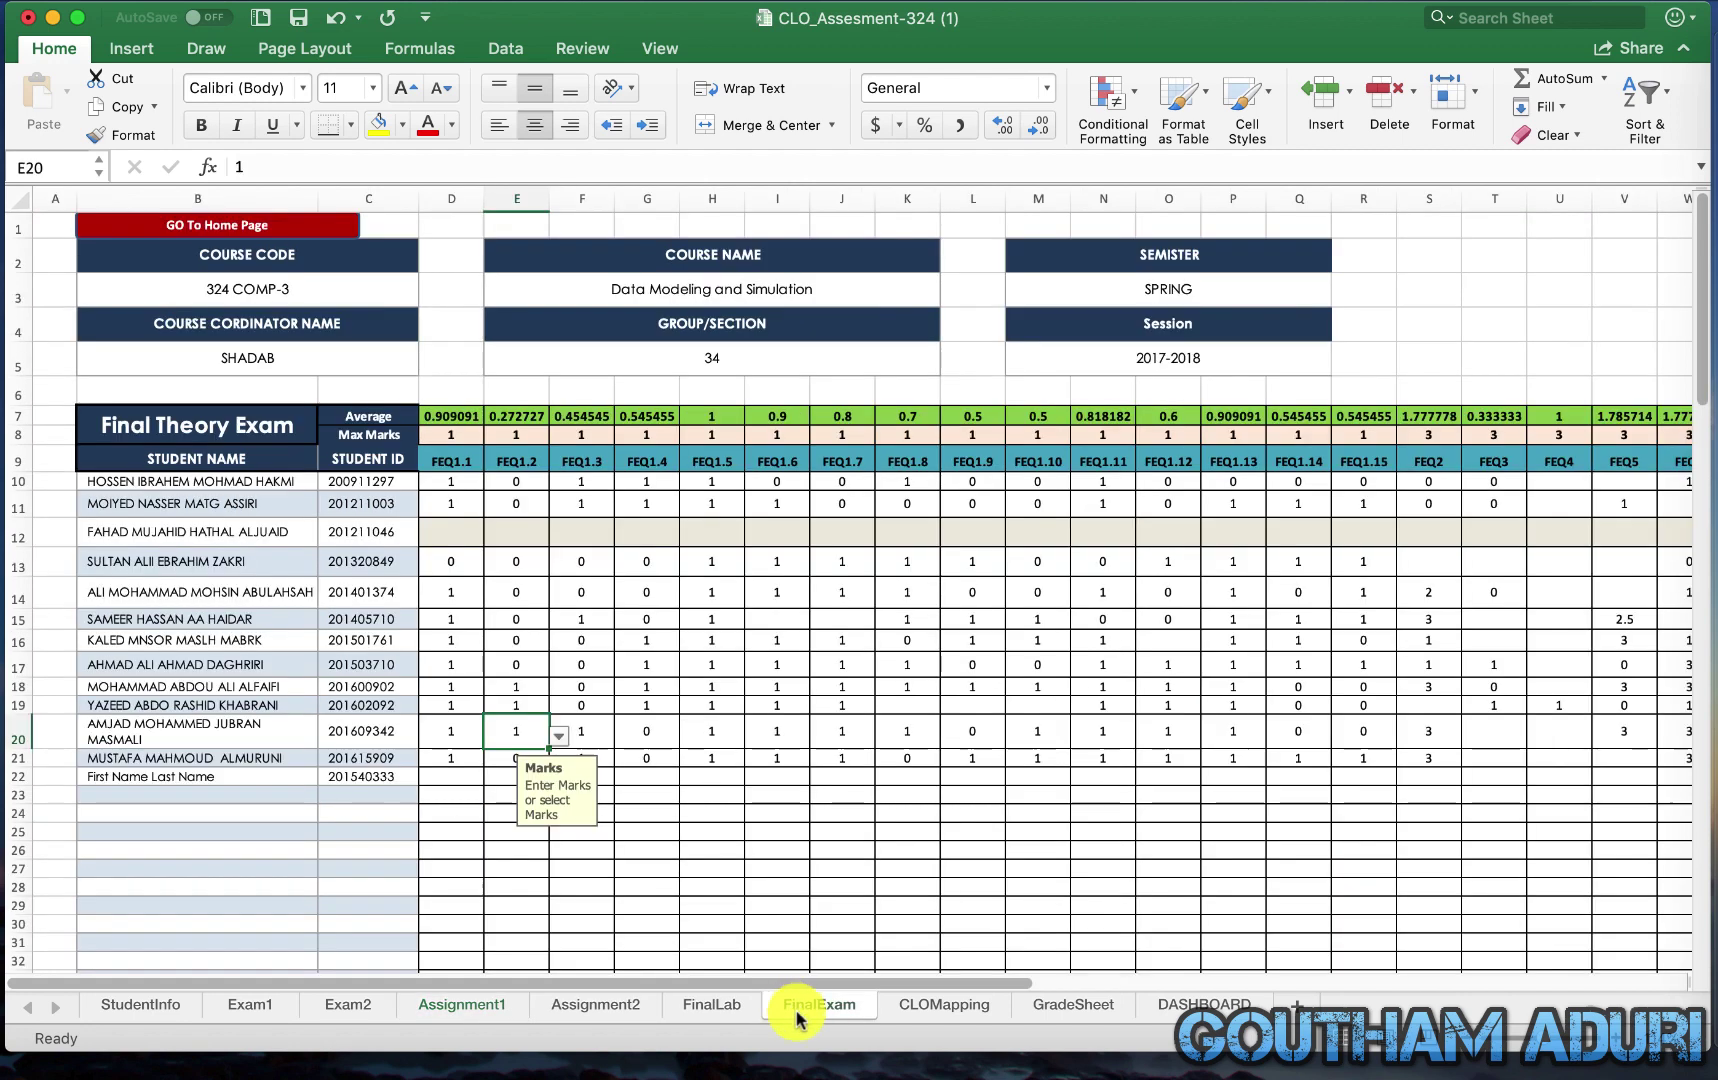
left_click(702, 1008)
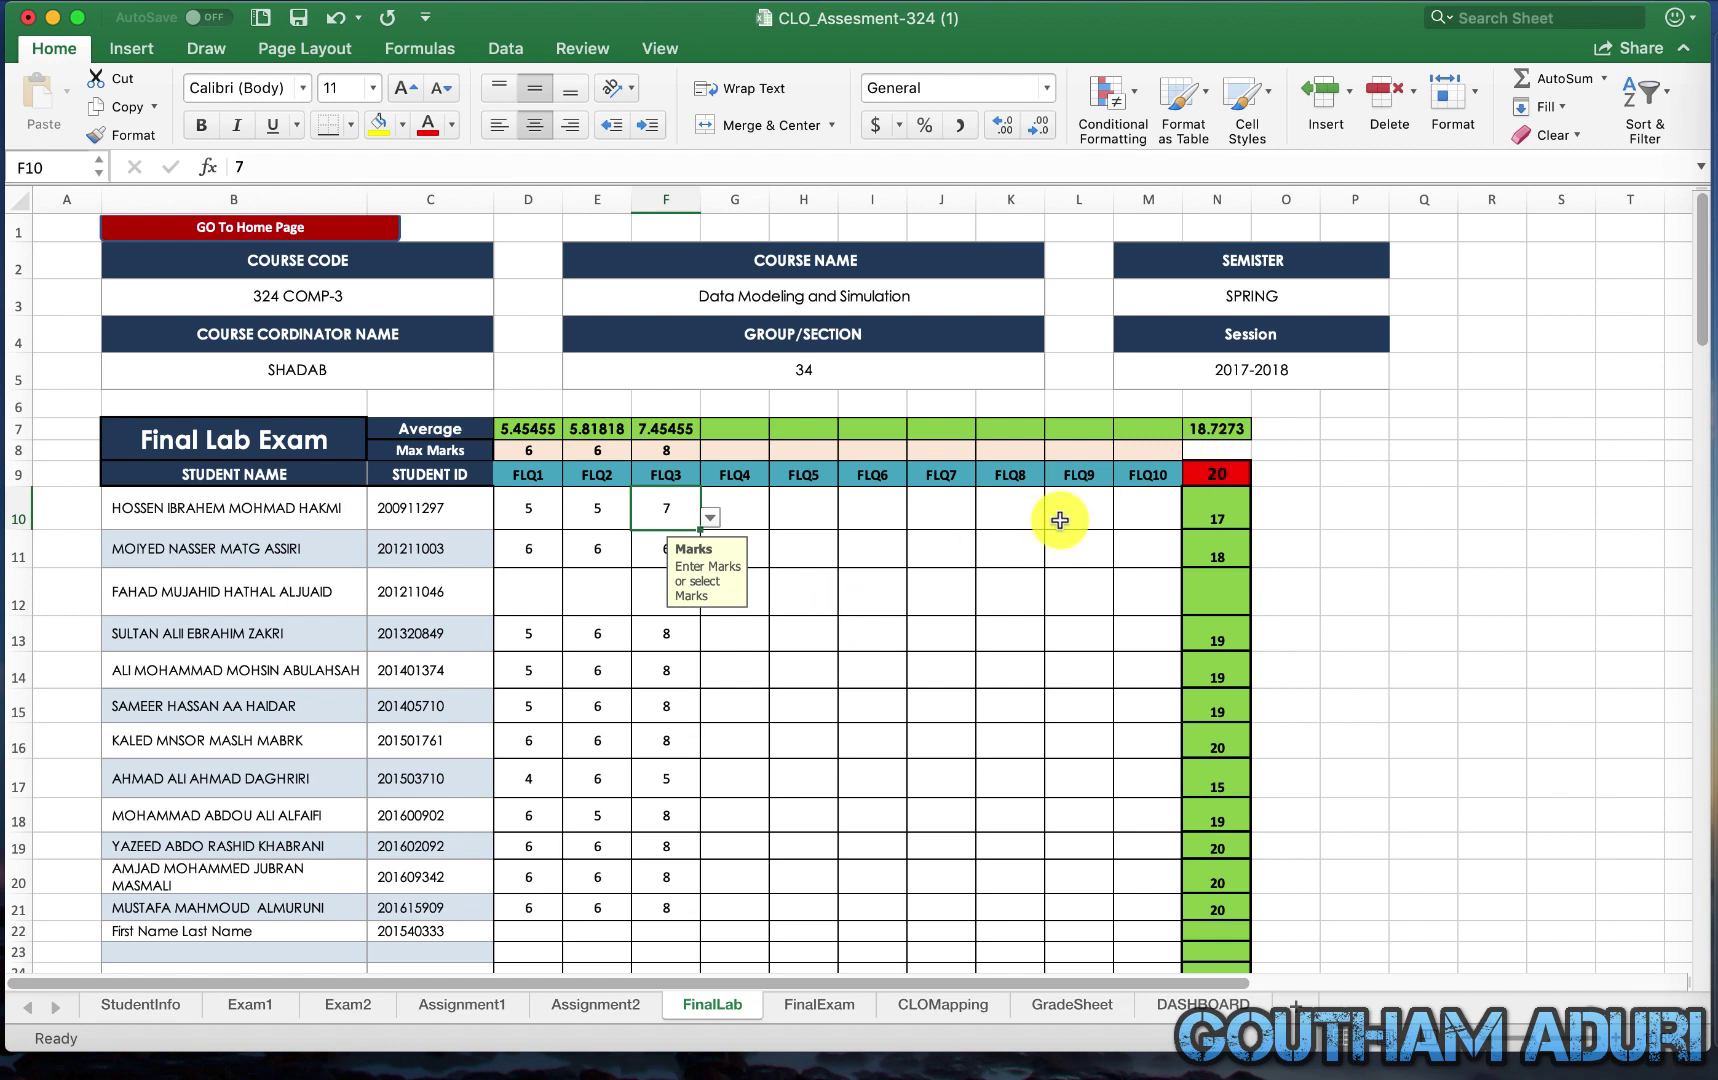
left_click(814, 1006)
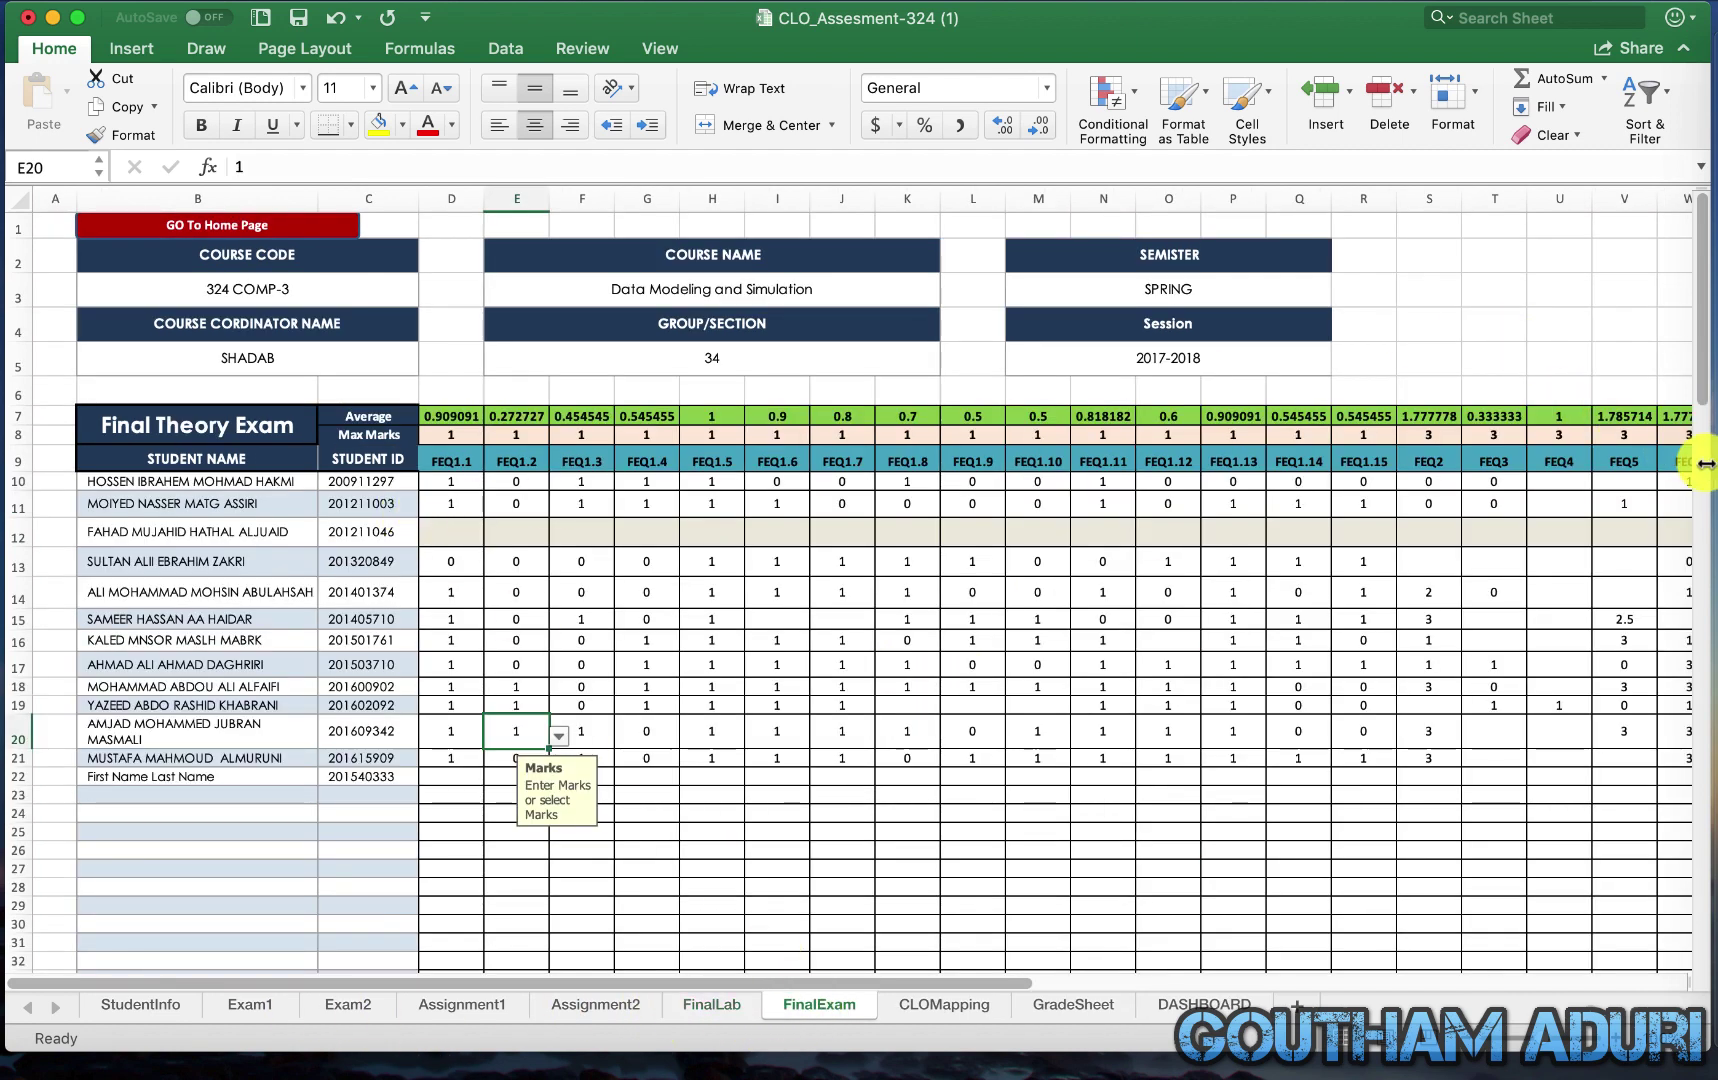
Switch to Acrobat and examine the mark distribution of Sections A, B and C in the FinalExam_QPaperFormat PDF
left_click(1657, 556)
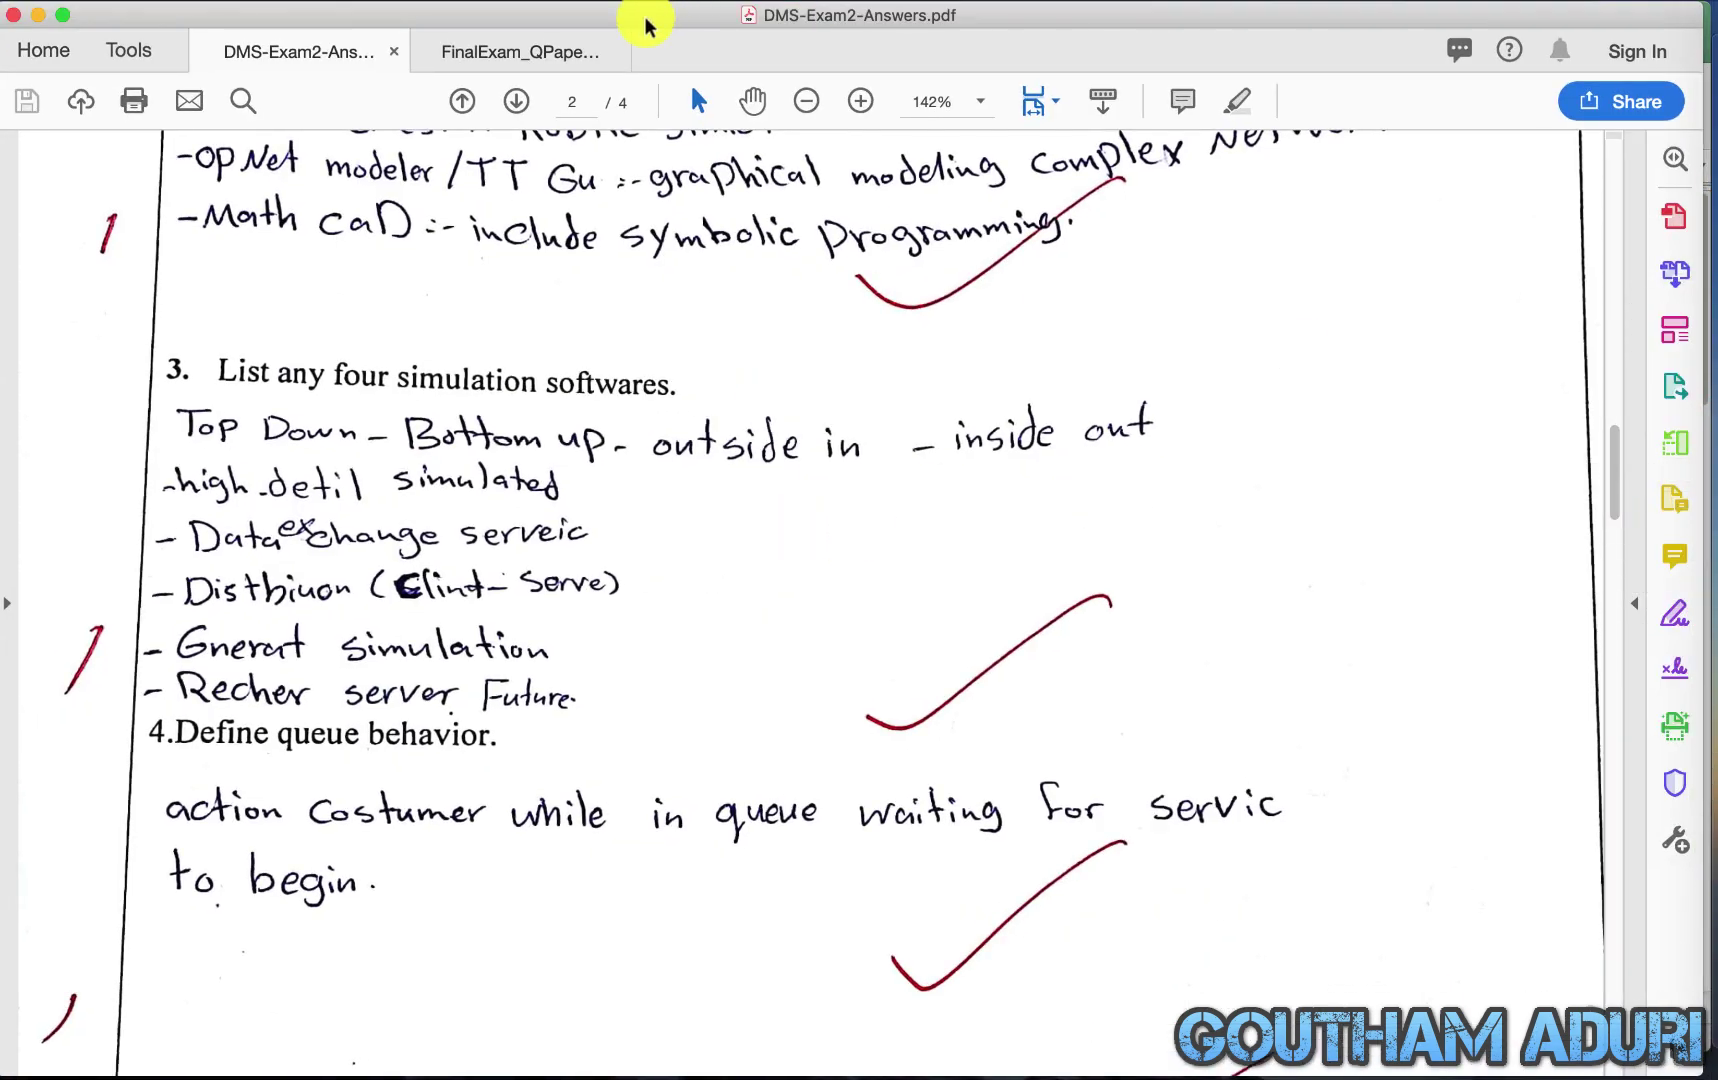
left_click(529, 52)
scroll(729, 575, "down", 1)
scroll(730, 572, "up", 8)
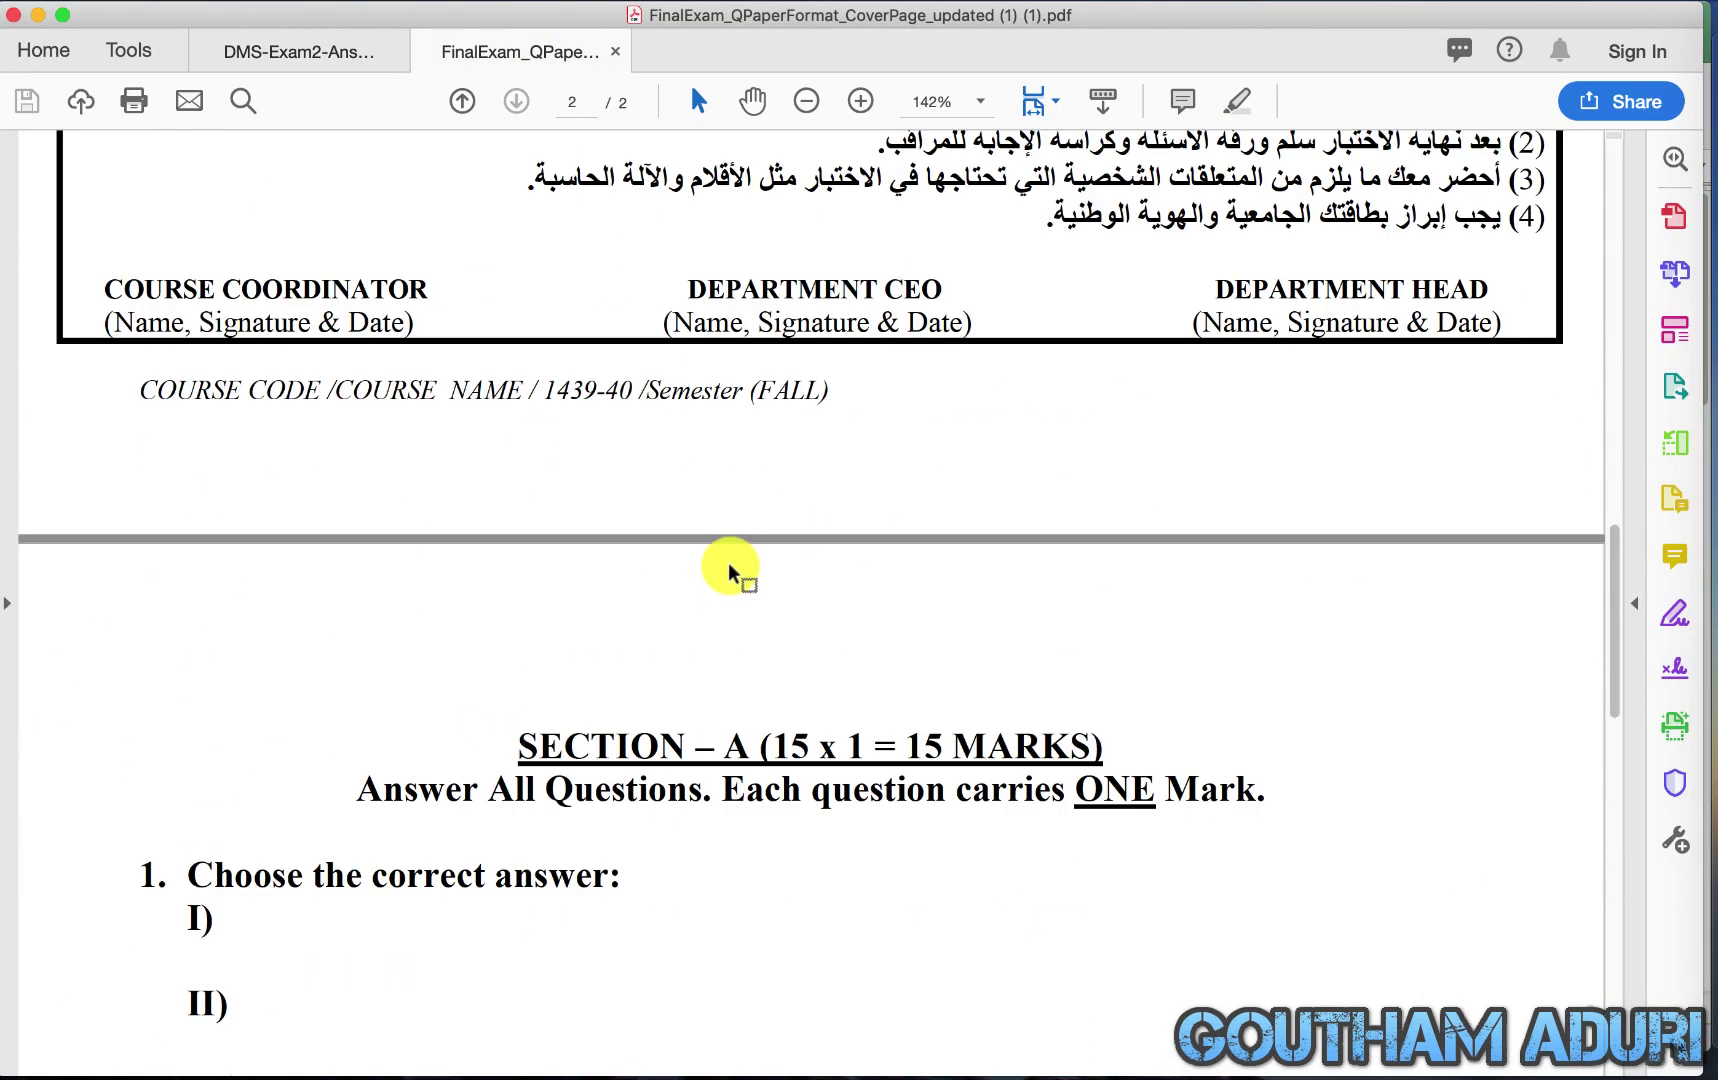
scroll(730, 578, "down", 8)
scroll(735, 590, "down", 5)
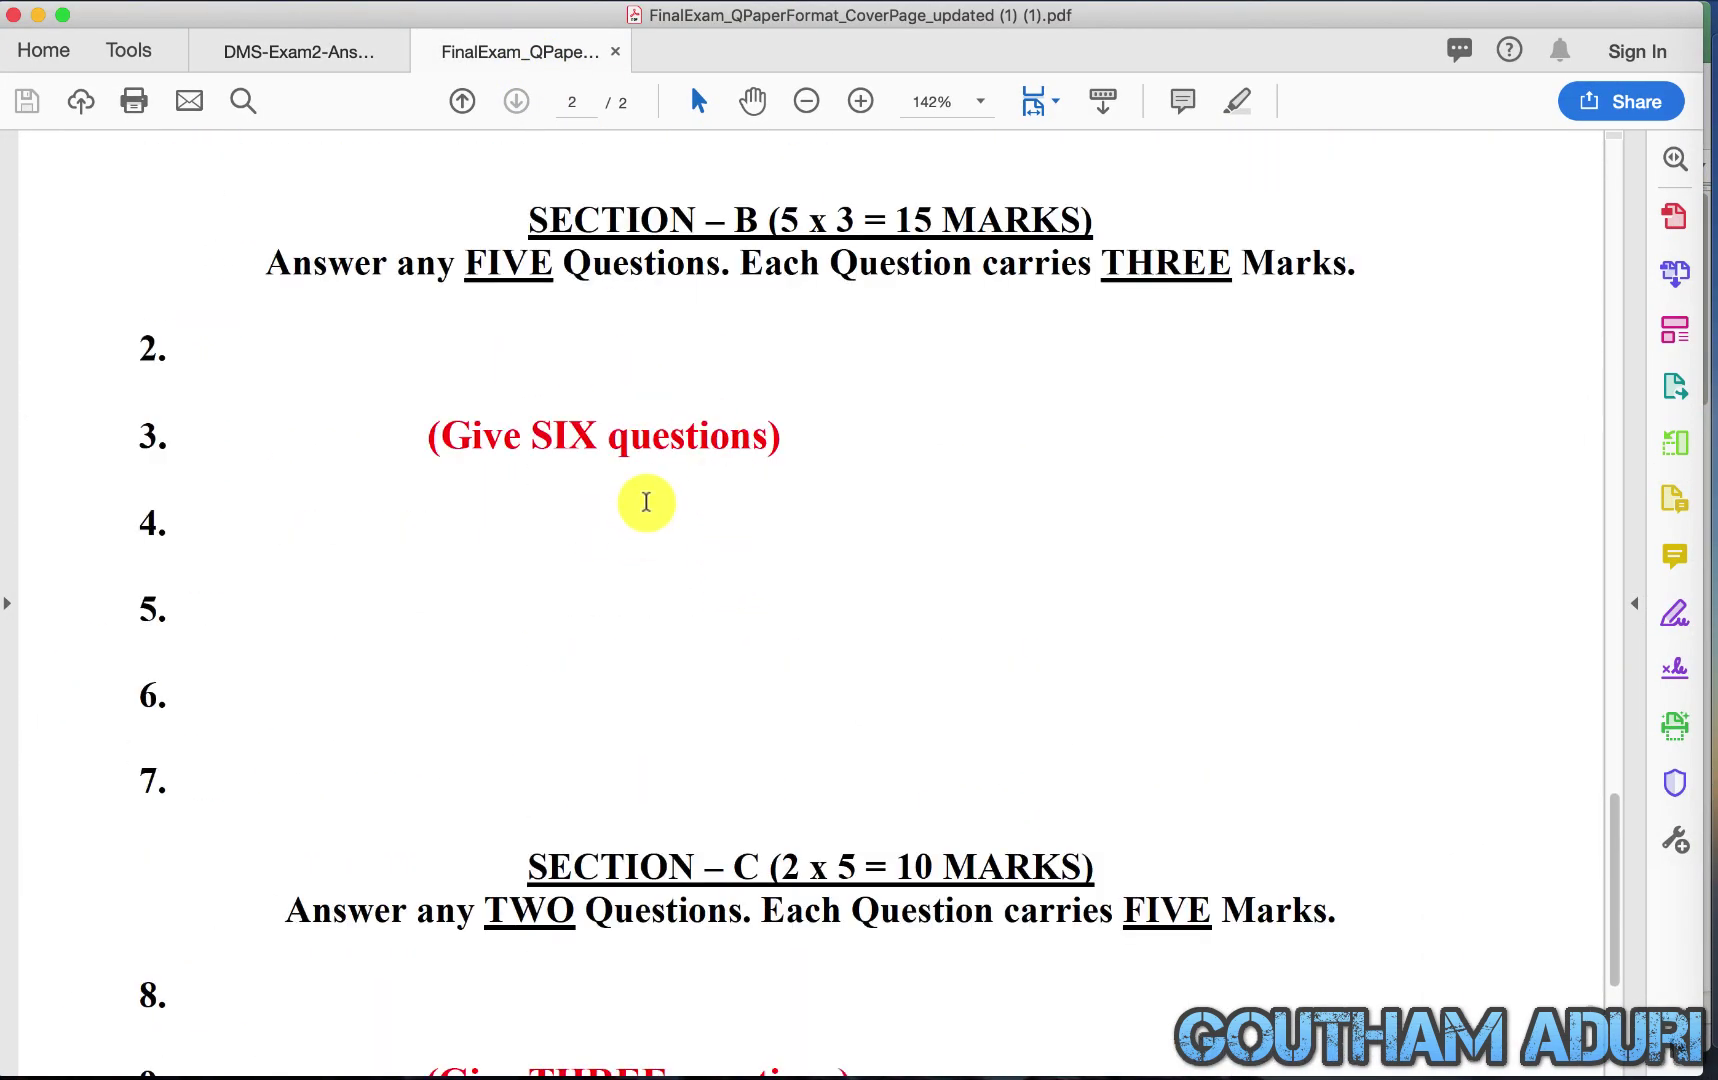
scroll(635, 550, "down", 4)
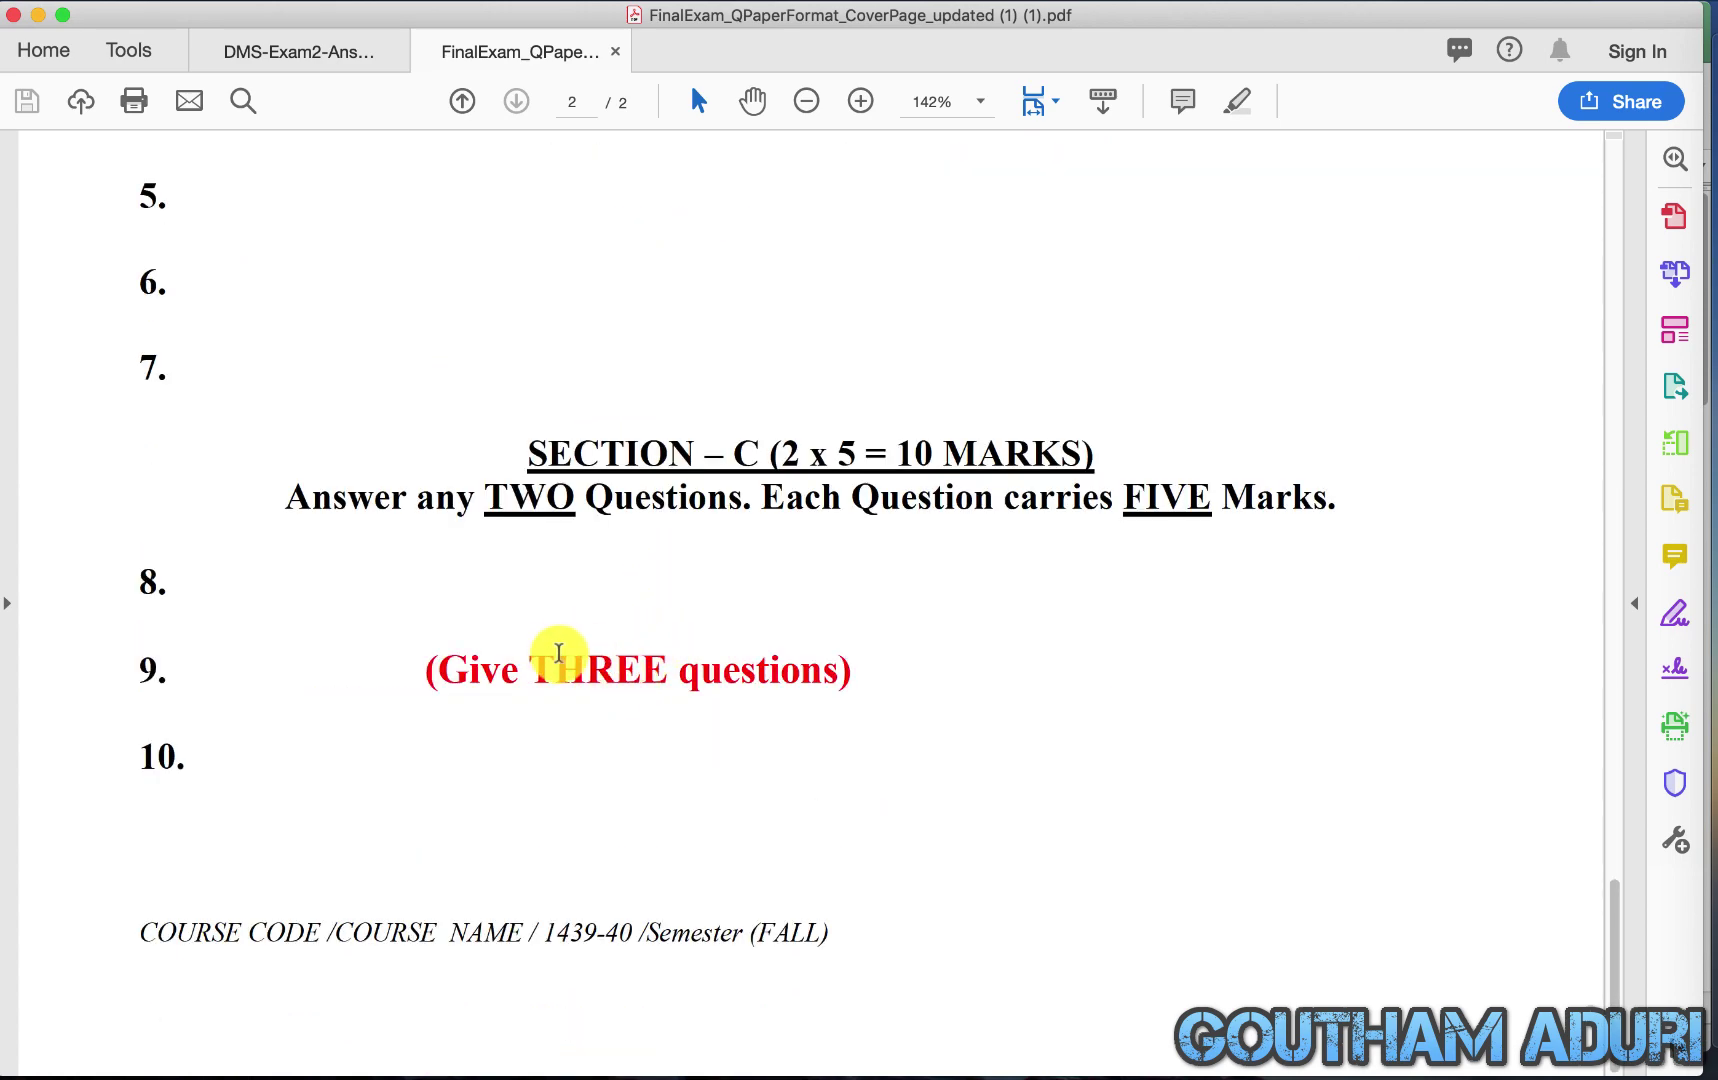
Compare the question columns on the FinalExam sheet with the questions in each section of the final exam paper PDF
key("super+Tab")
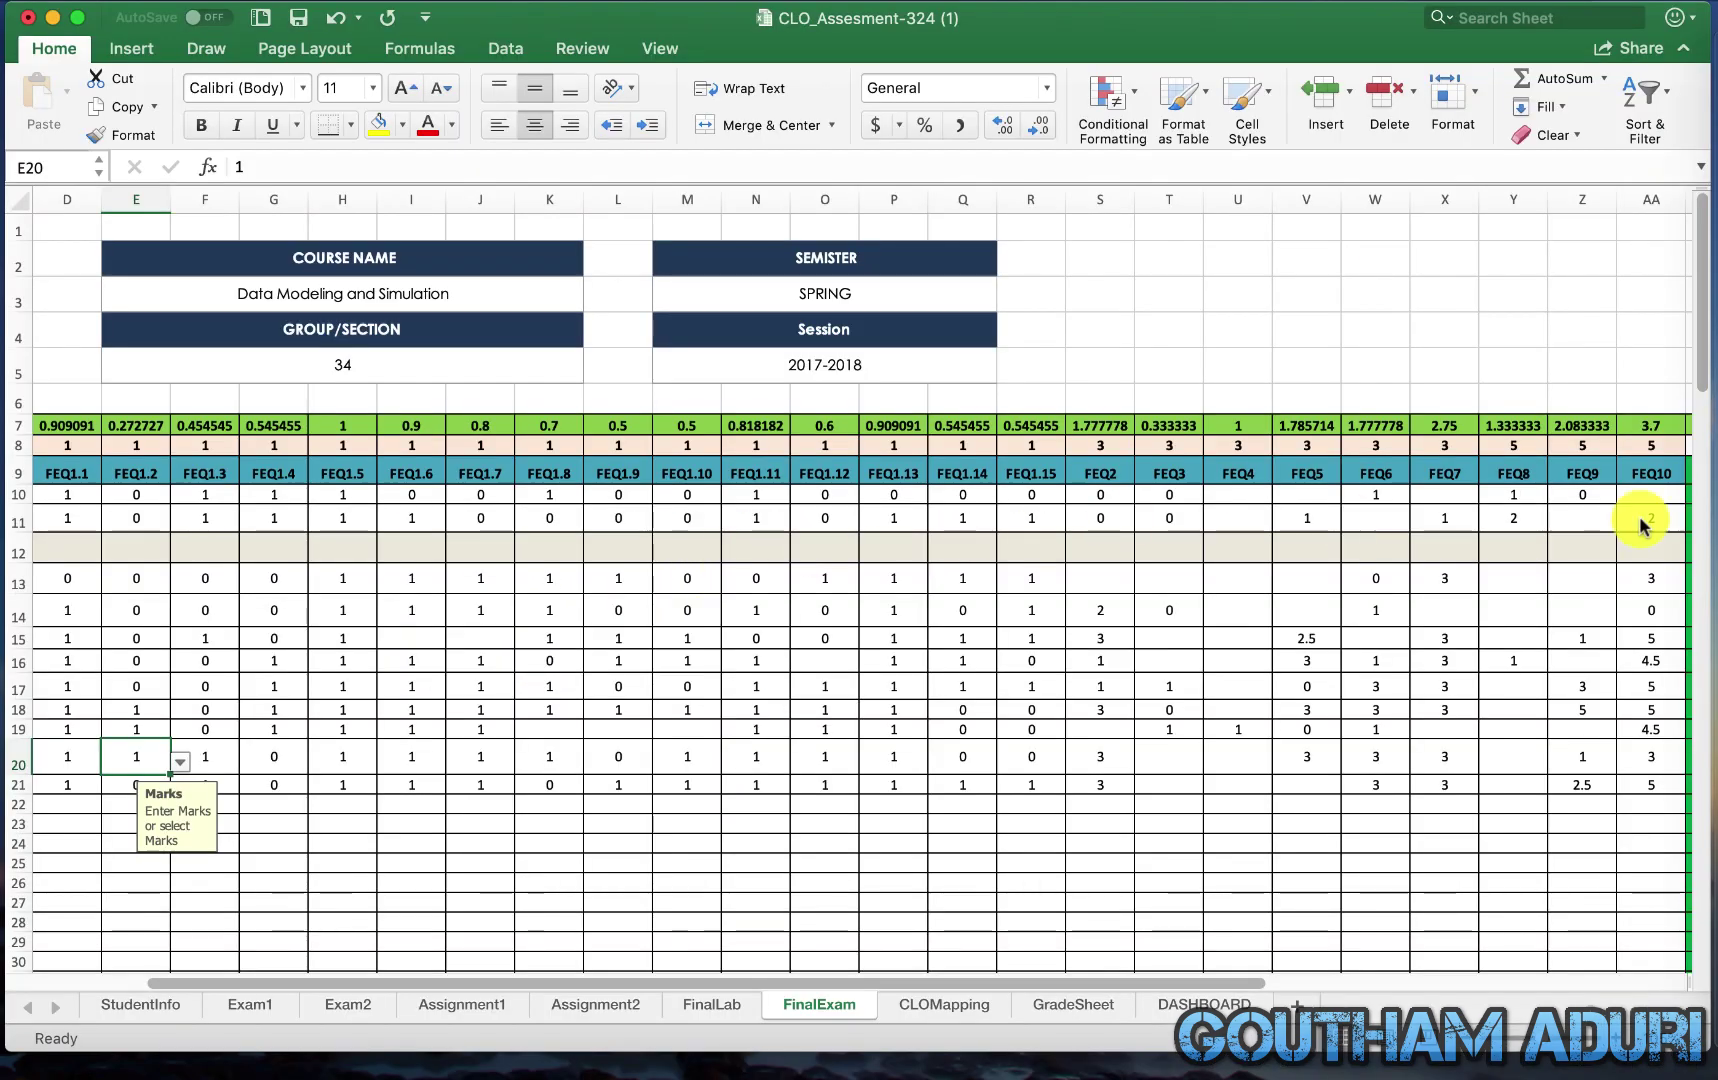
left_click(1670, 560)
scroll(930, 585, "up", 8)
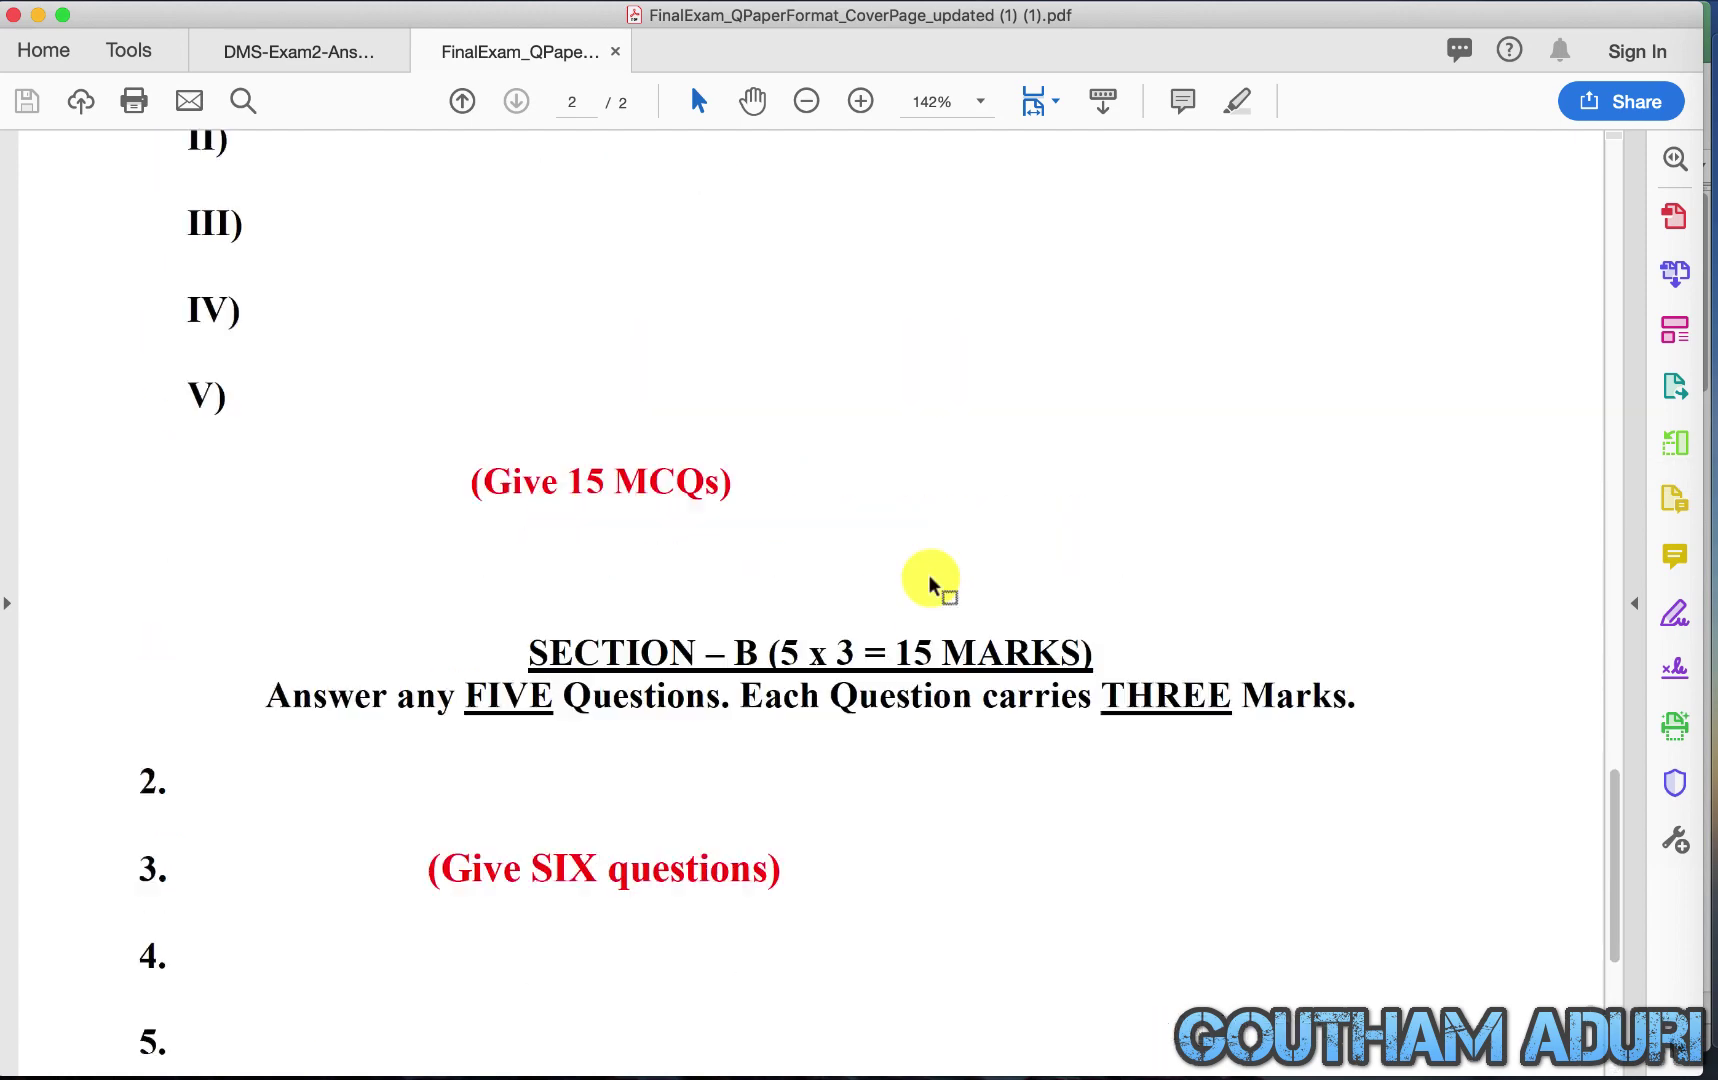
scroll(930, 585, "up", 9)
scroll(905, 660, "down", 12)
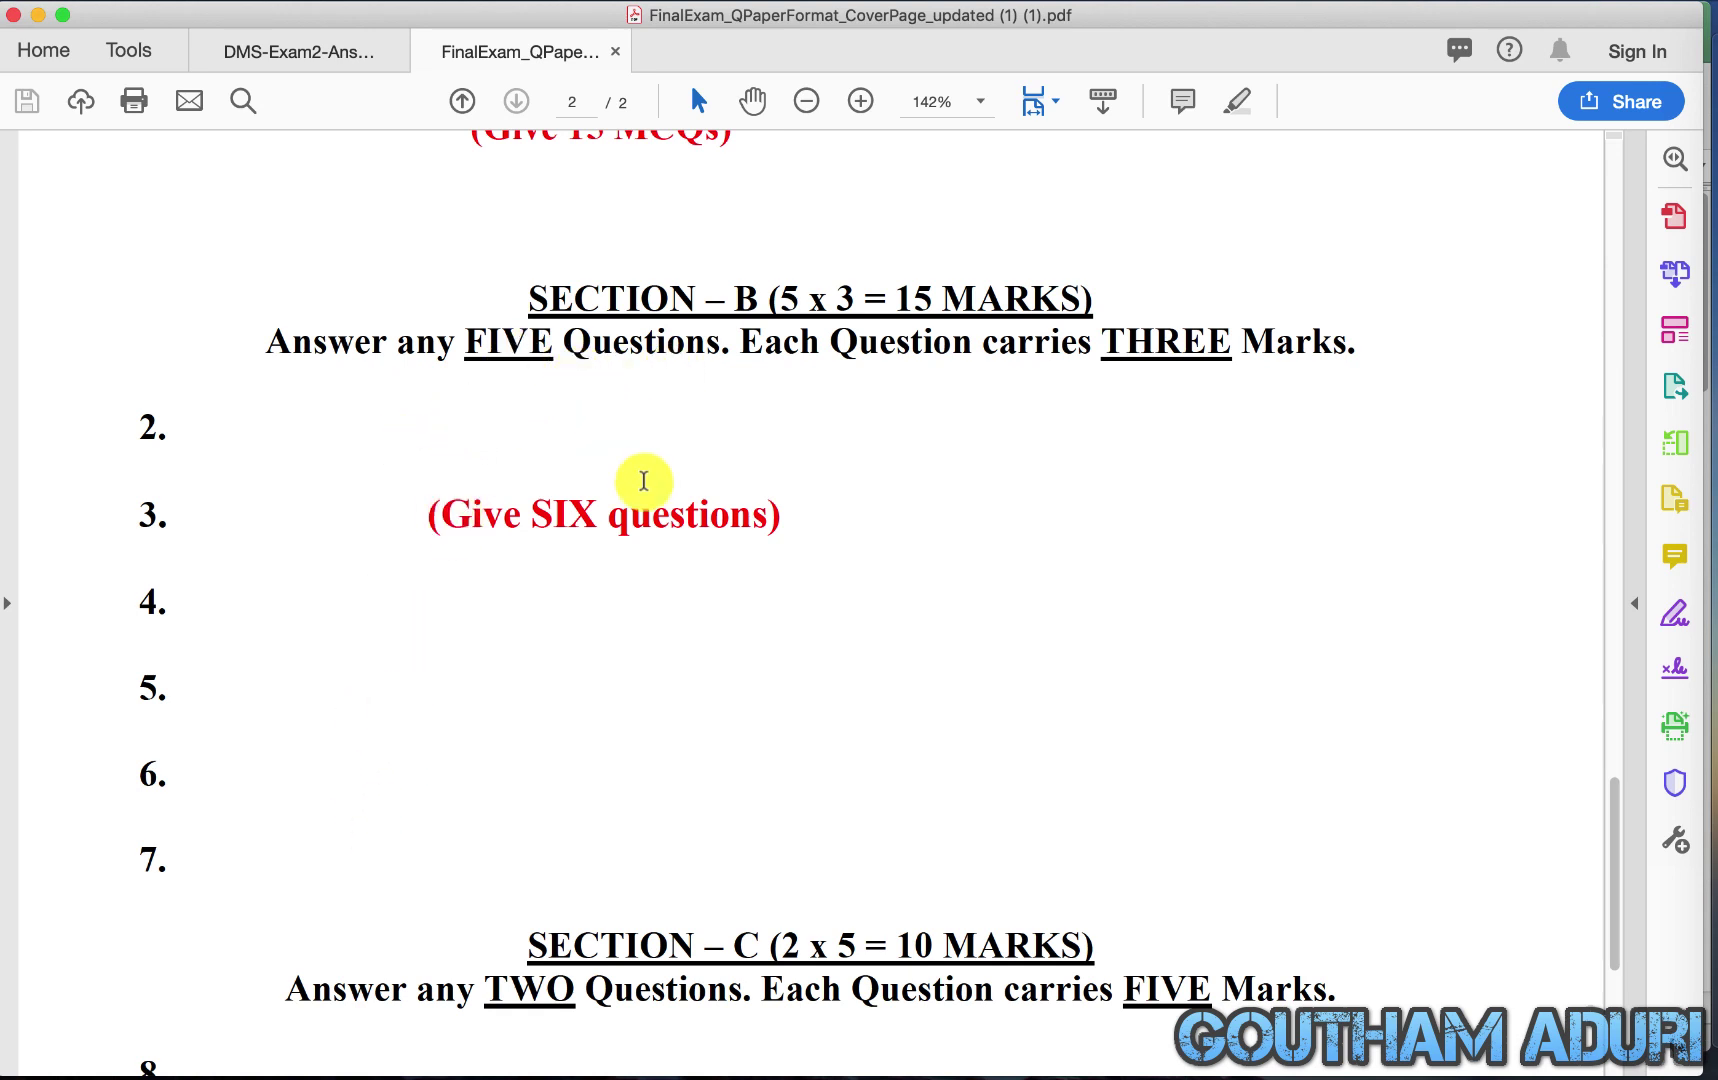
scroll(640, 471, "down", 5)
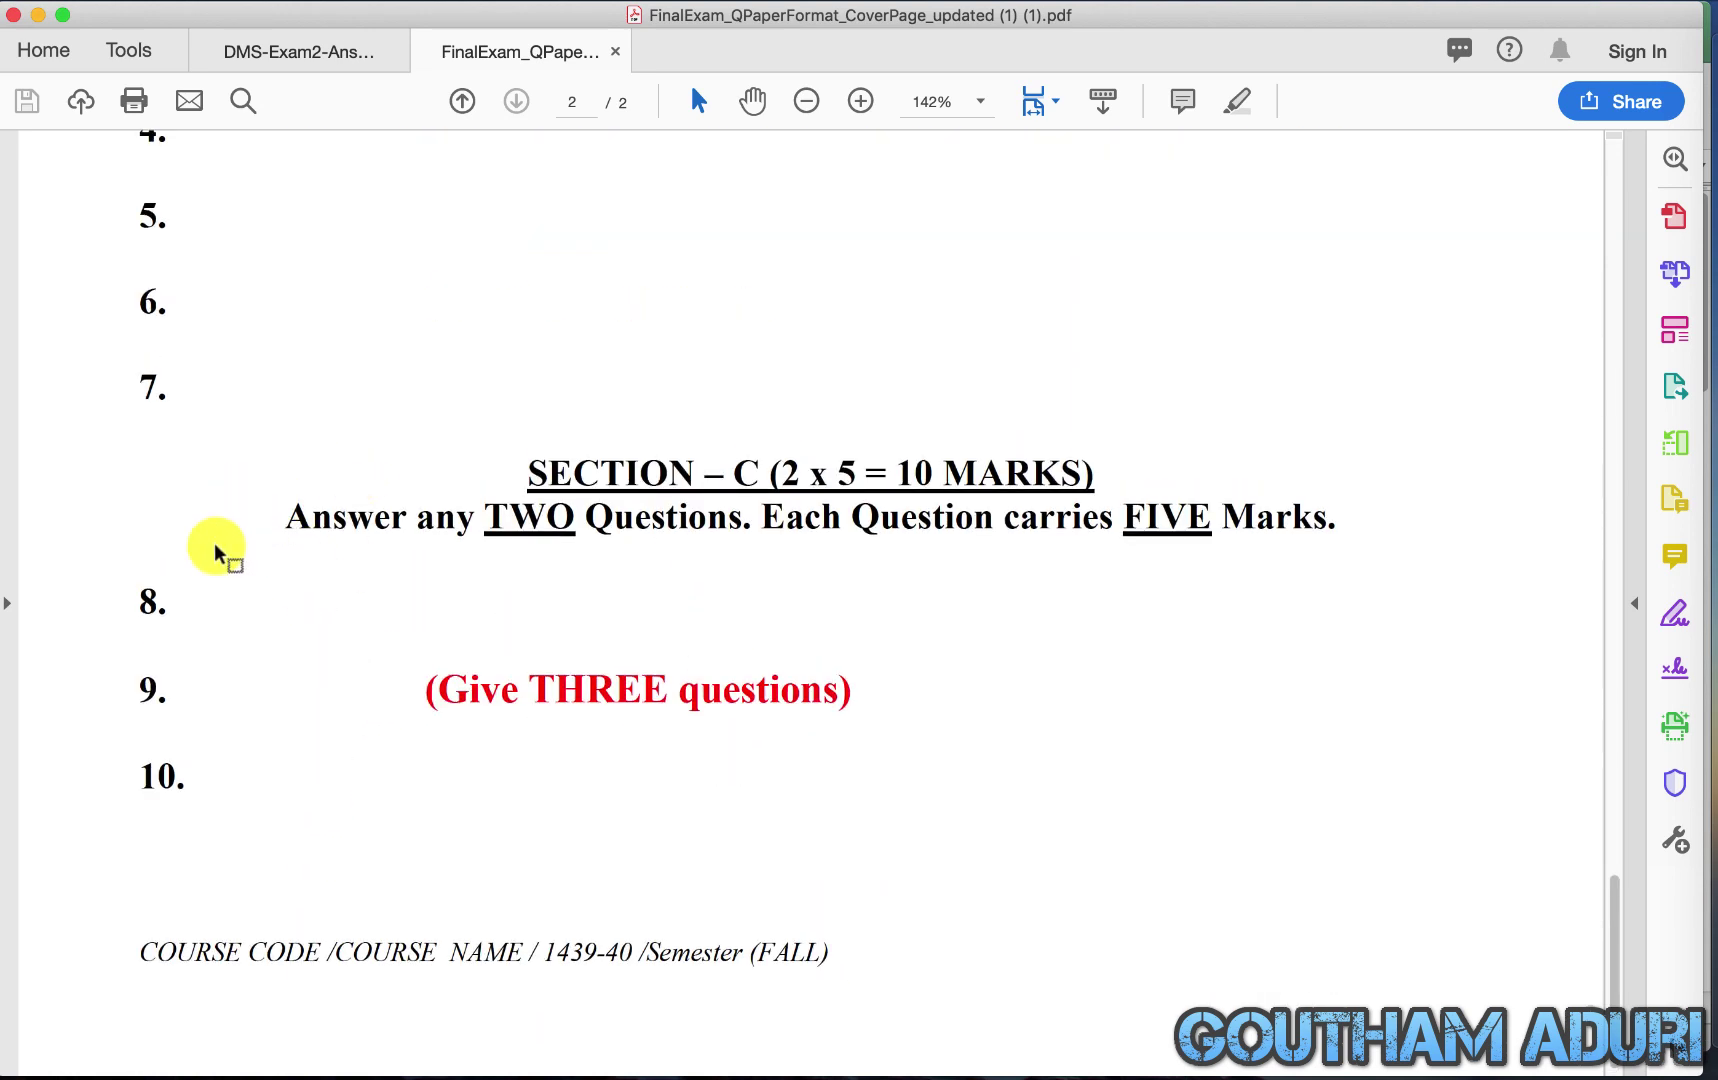
Return to the Excel workbook and review the exam, assignment and final marks on the GradeSheet
left_click(38, 15)
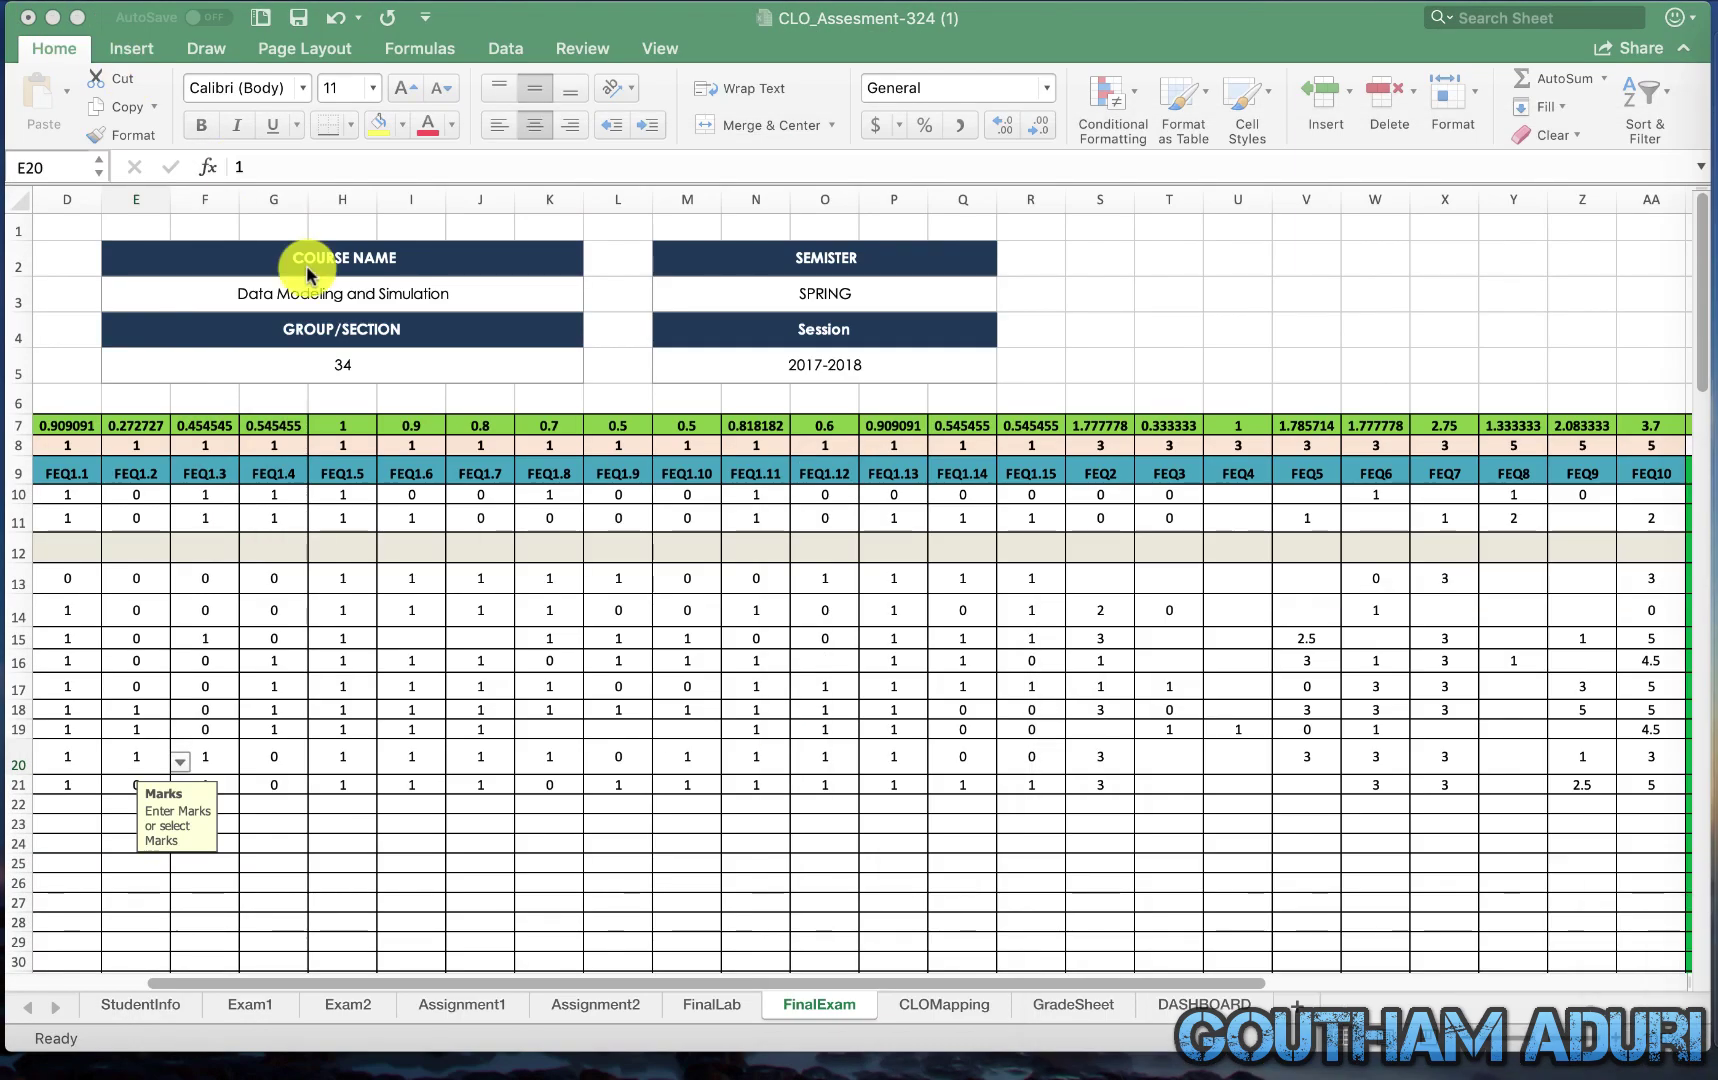
left_click_drag(415, 985, 250, 981)
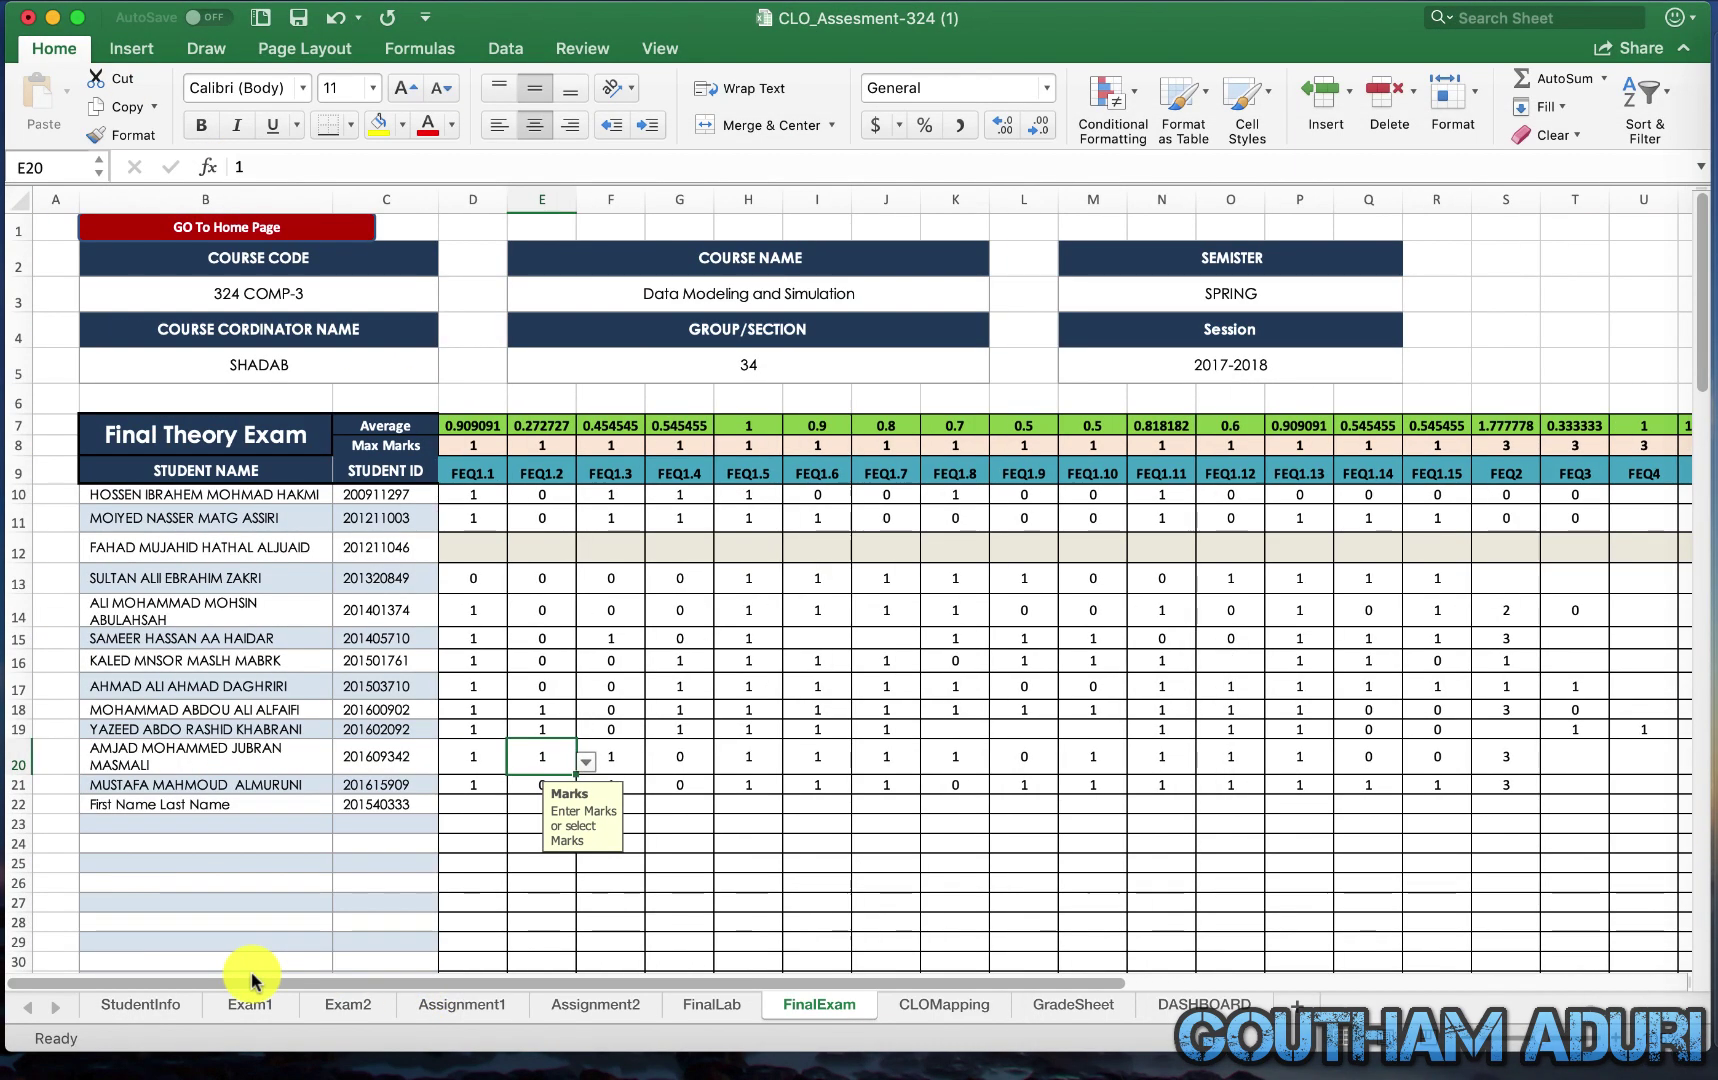
left_click(1065, 1005)
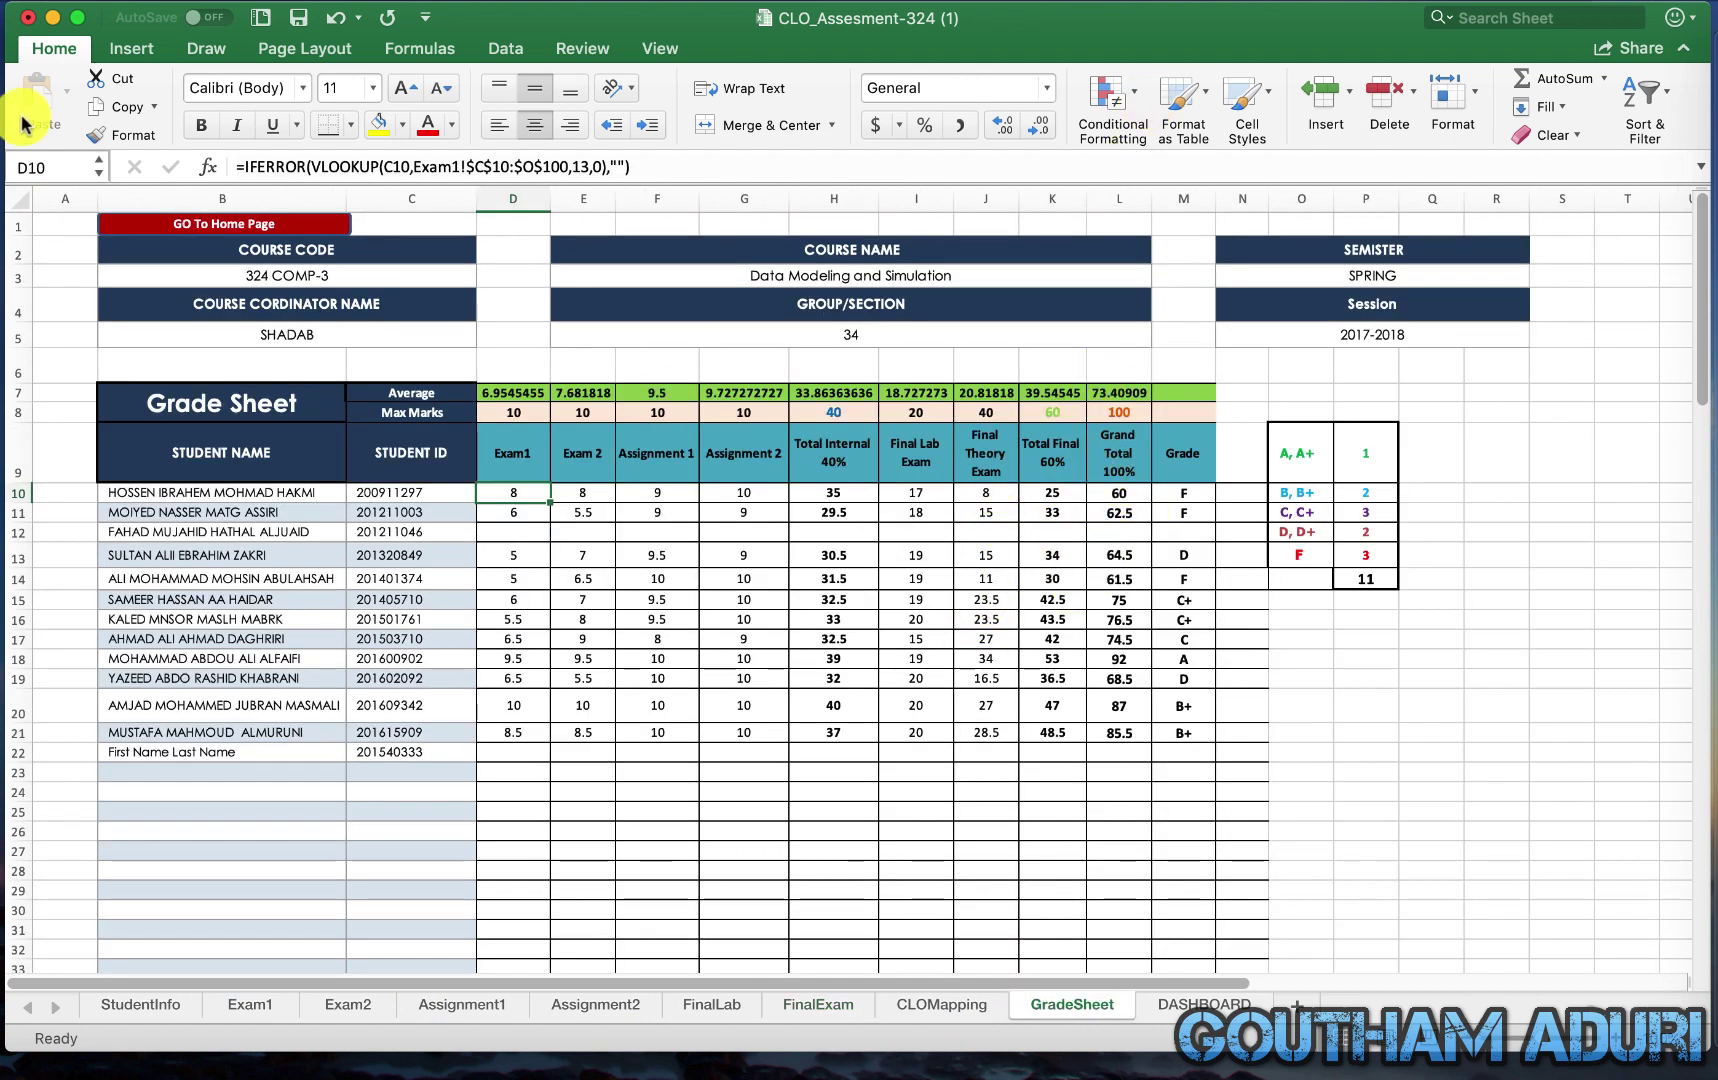
Go through the first student's marks in row 10 of the FinalExam sheet, from FEQ1.1 to the Total column
left_click(831, 1006)
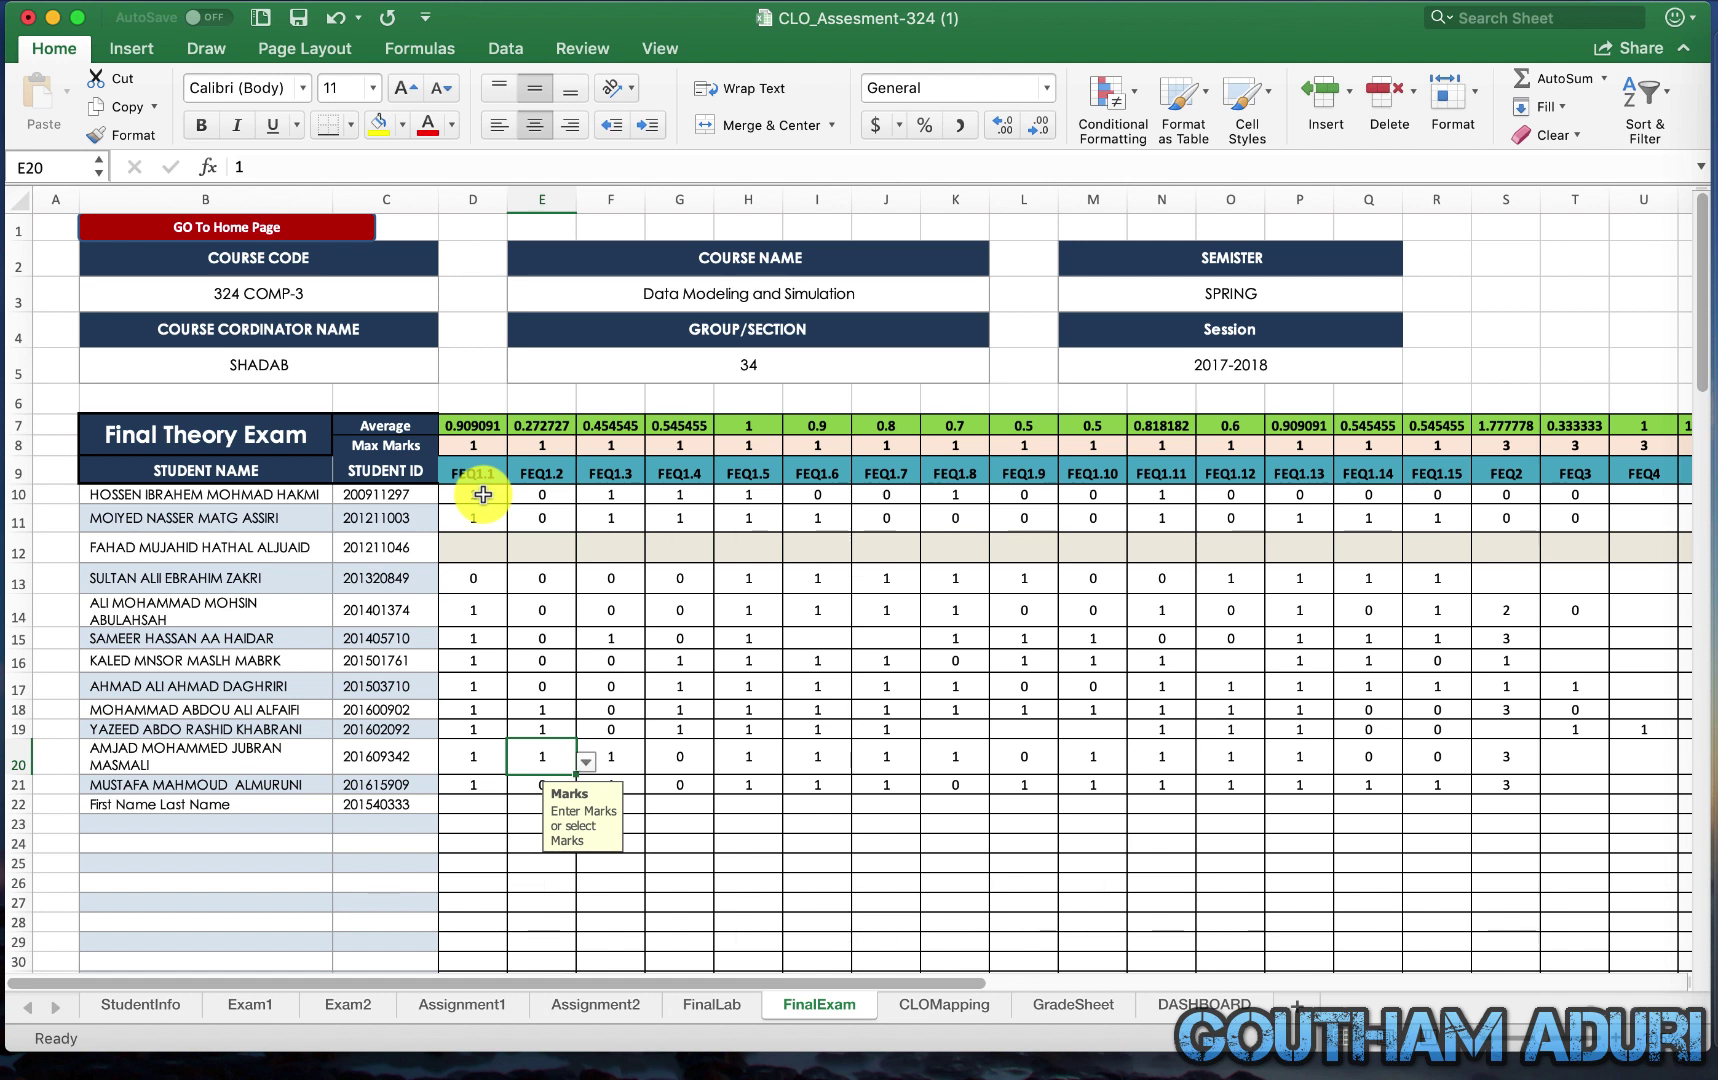
left_click(483, 494)
key("Right")
key("Right")
key("Right")
key("Right")
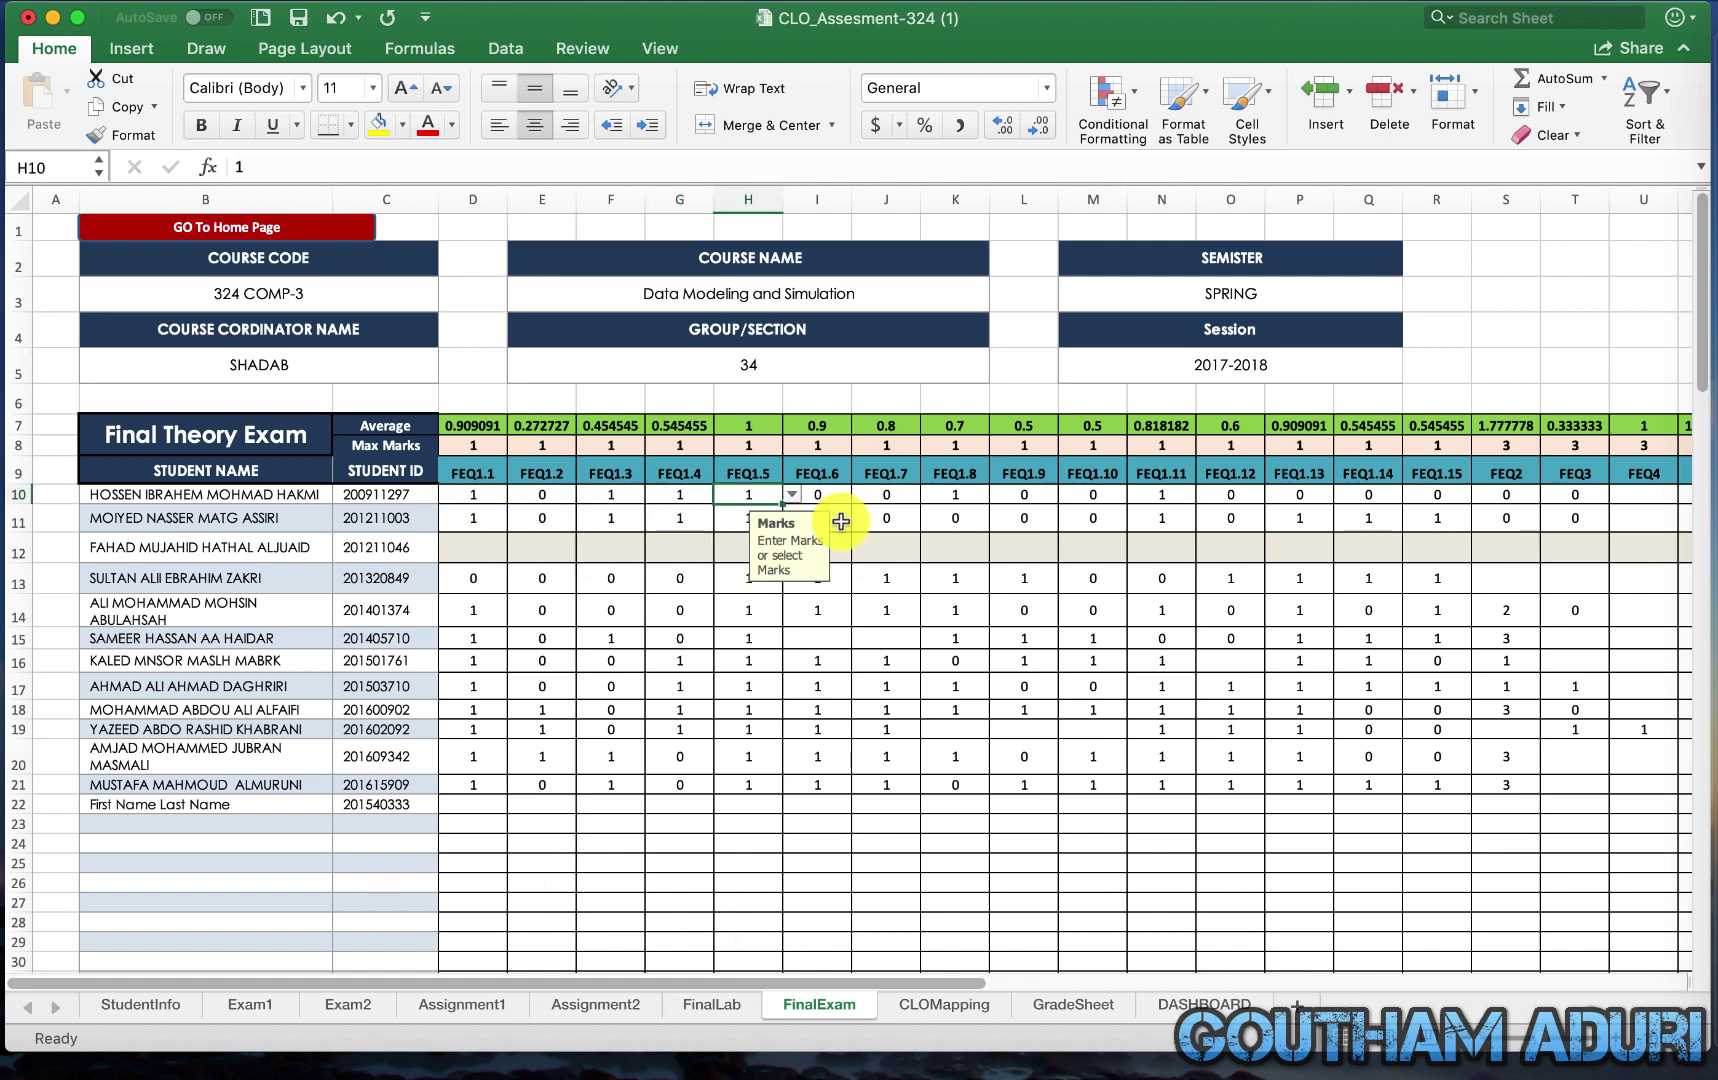
key("Right")
key("Right")
key("Right")
key("Right")
key("Right")
key("Right")
key("Right")
key("Right")
key("Right")
key("Right")
key("Right")
key("Right")
key("Right")
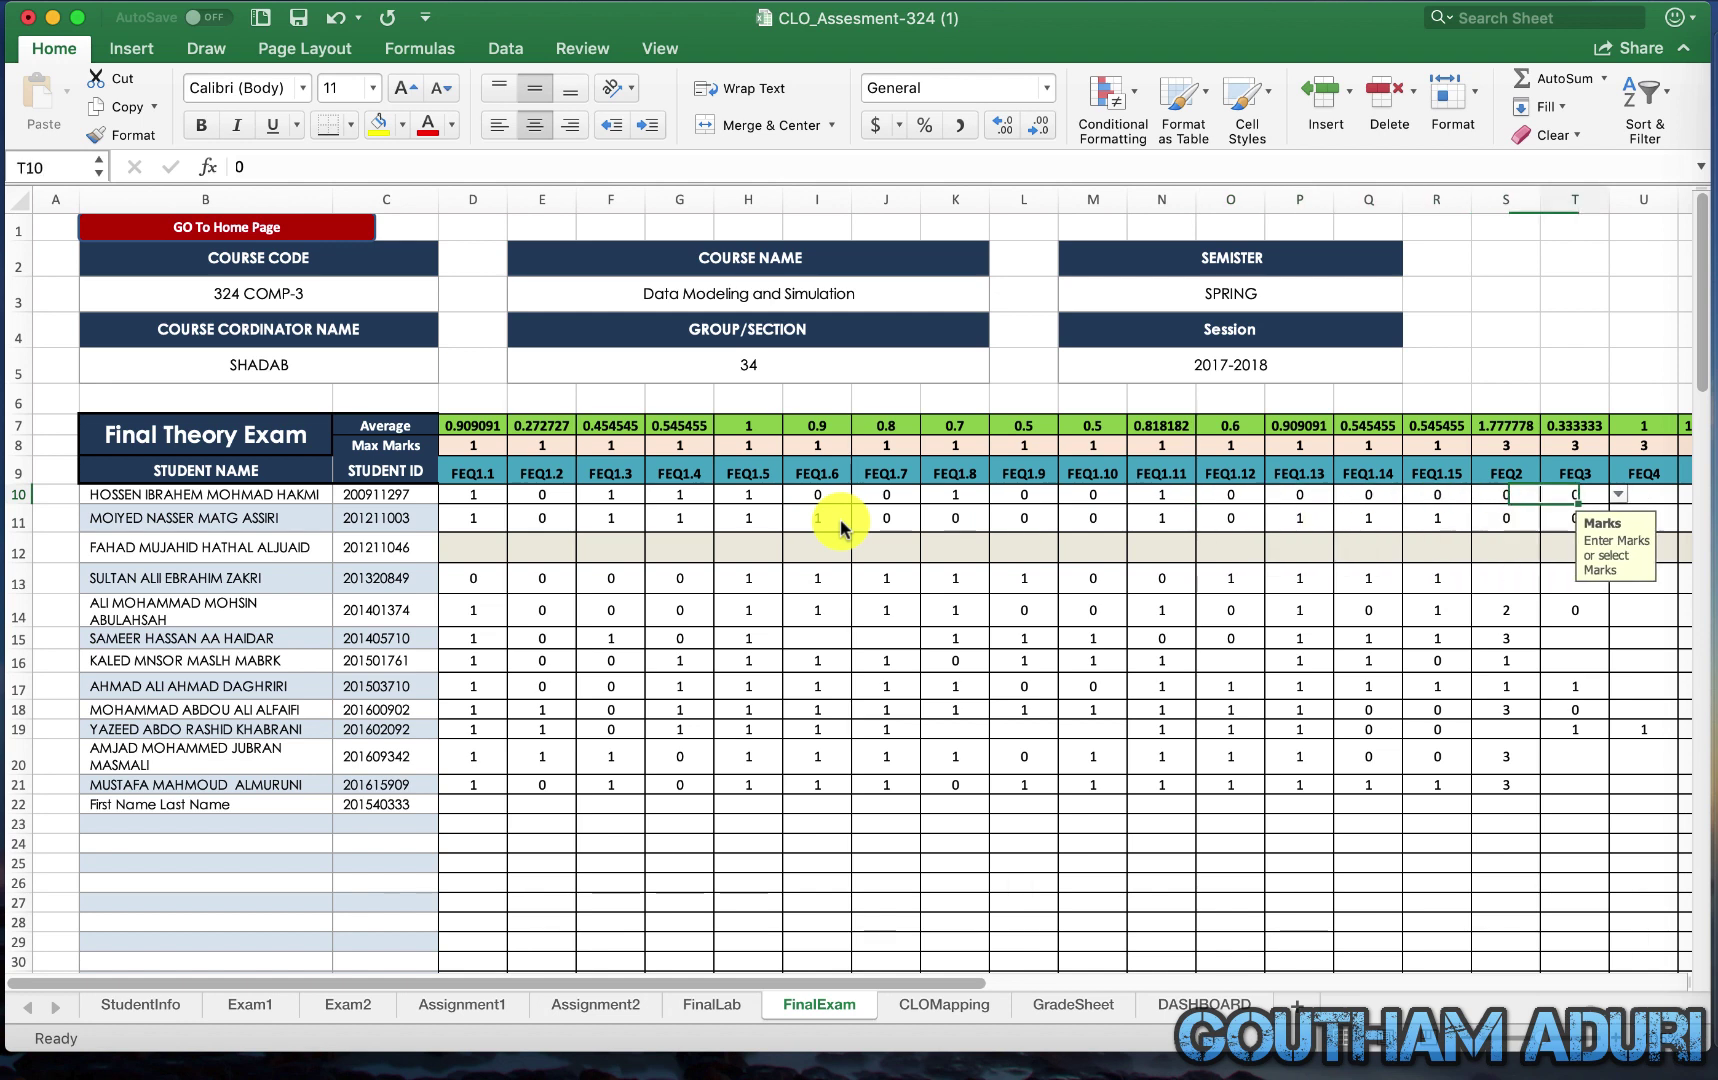
key("Right")
key("Right")
key("Right")
key("Right")
key("Right")
key("Right")
key("Right")
key("Right")
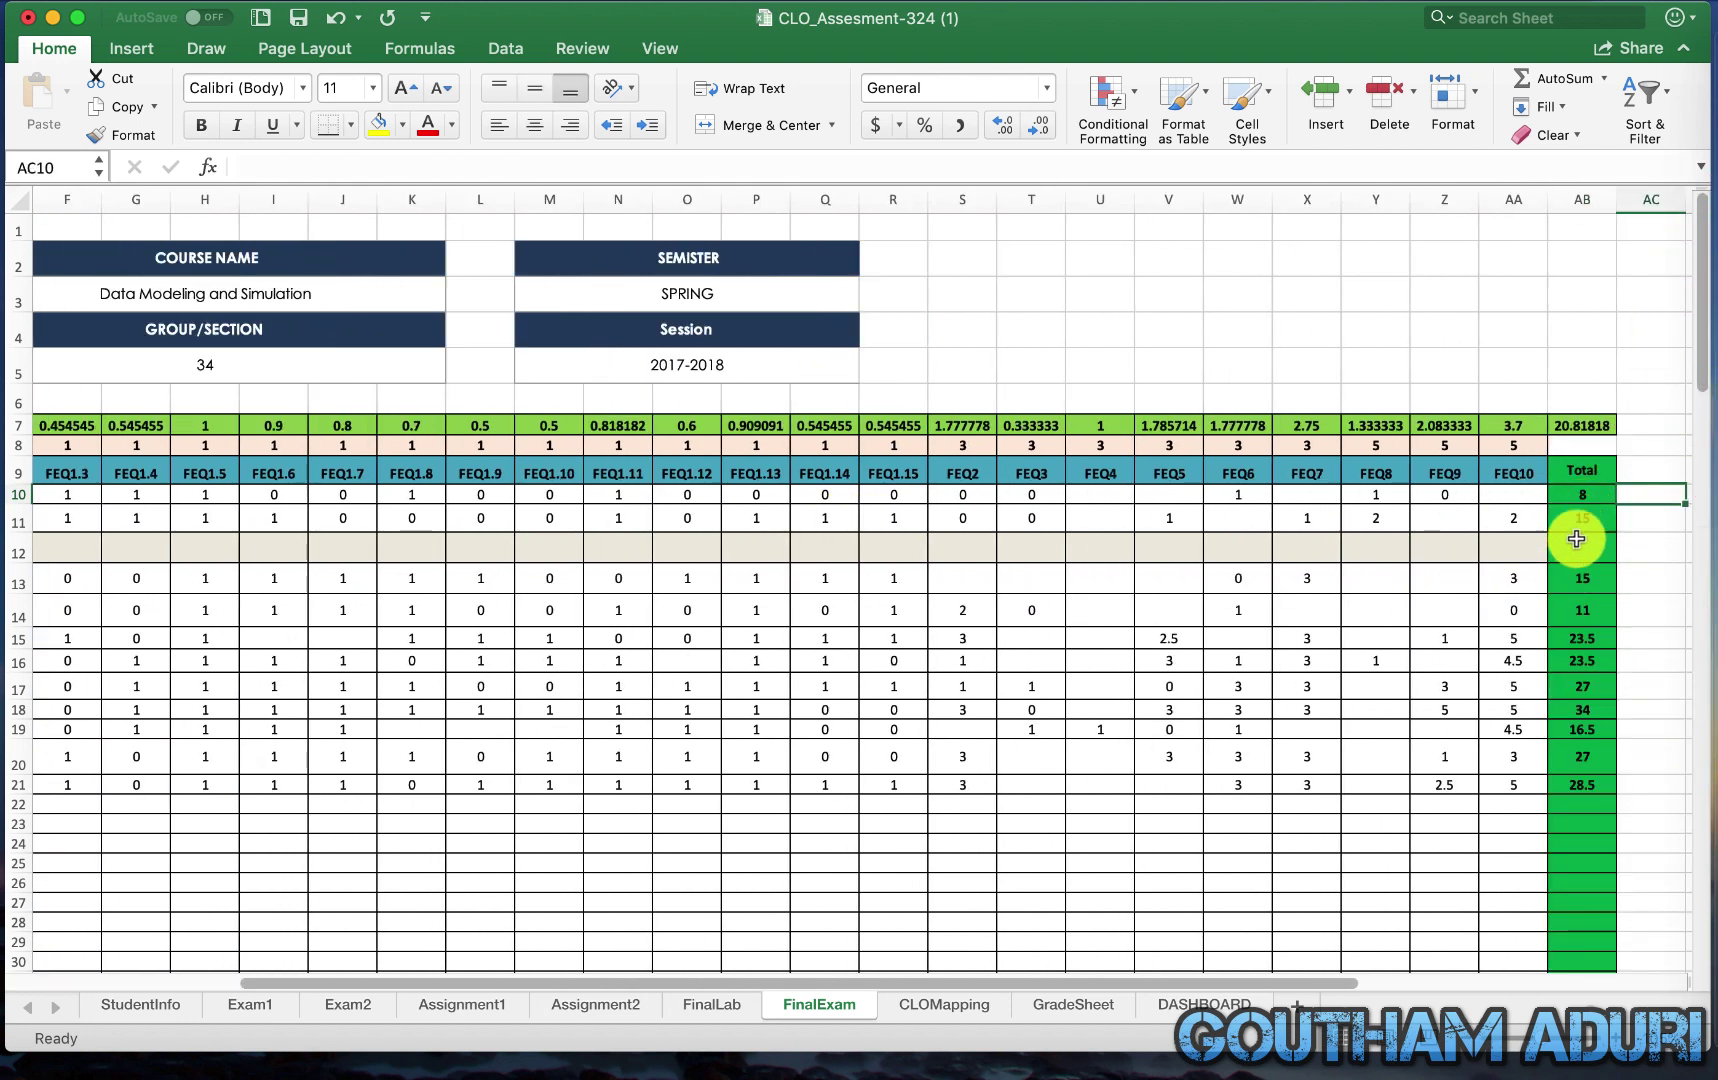
Check the second student's total formula in AB11 against the FEQ10 to FEQ6 marks in row 11
left_click(1580, 525)
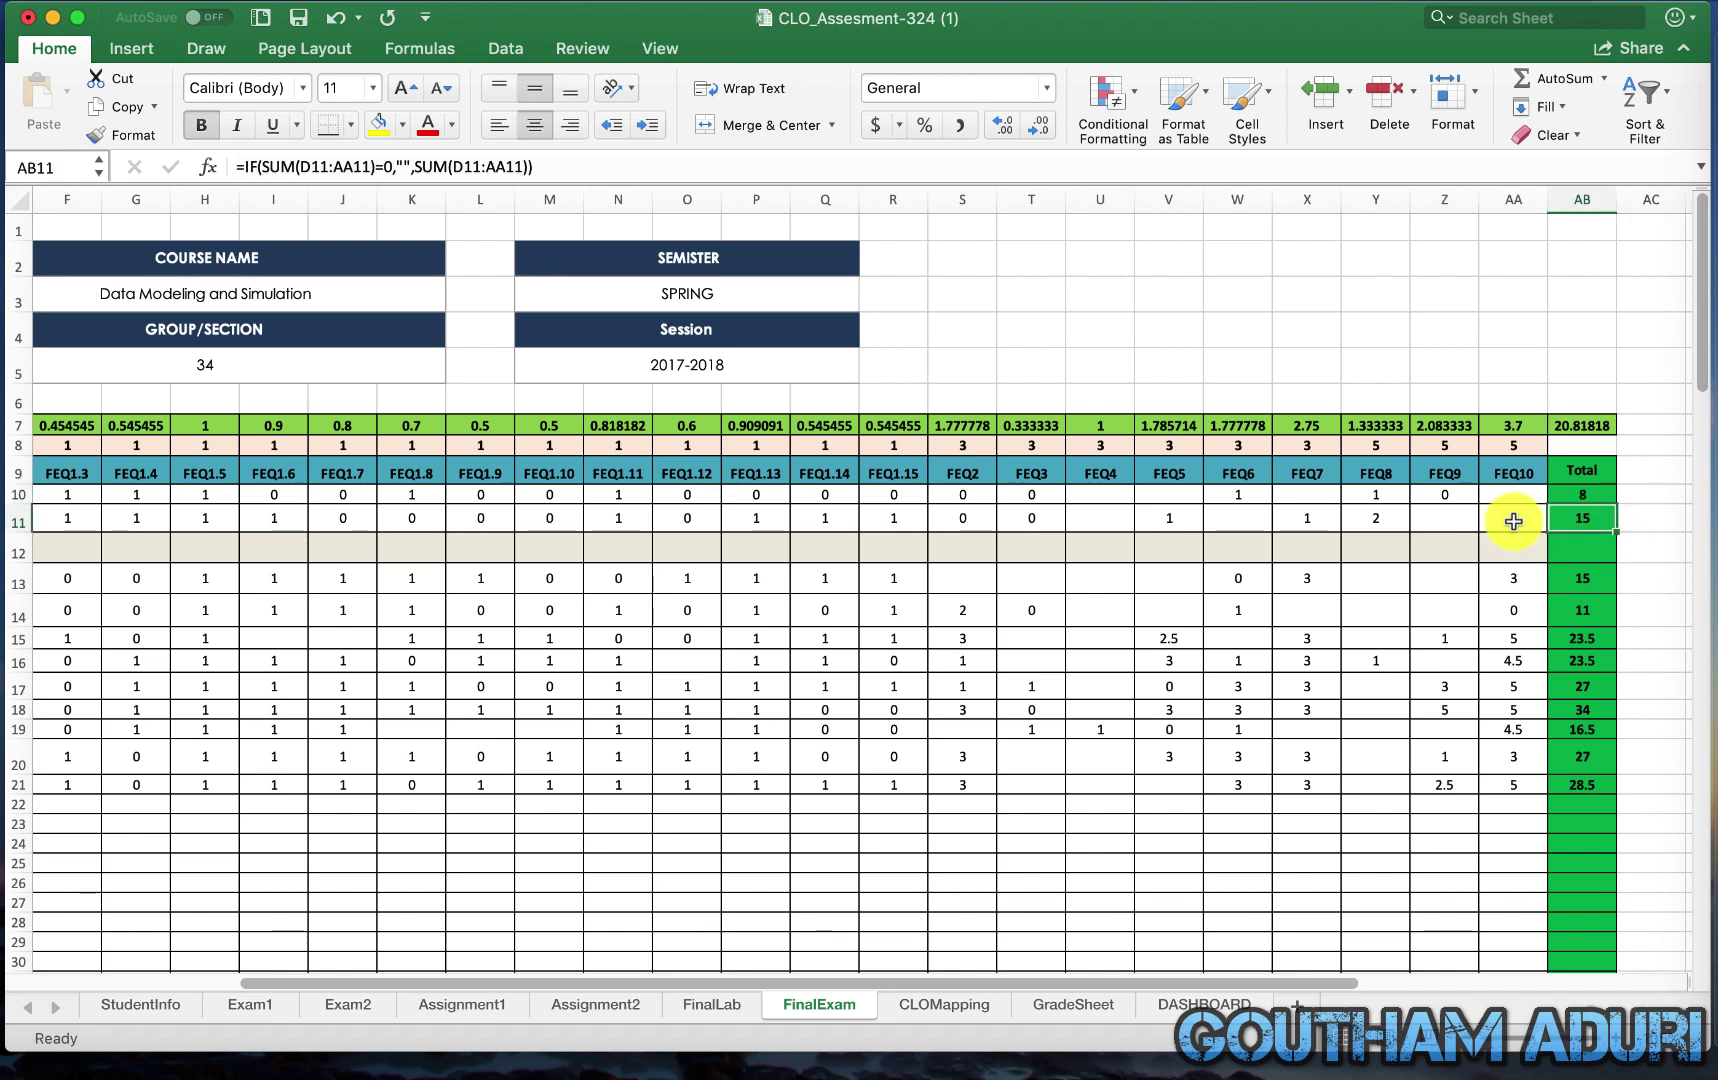
key("Left")
key("Left")
key("Left")
key("Left")
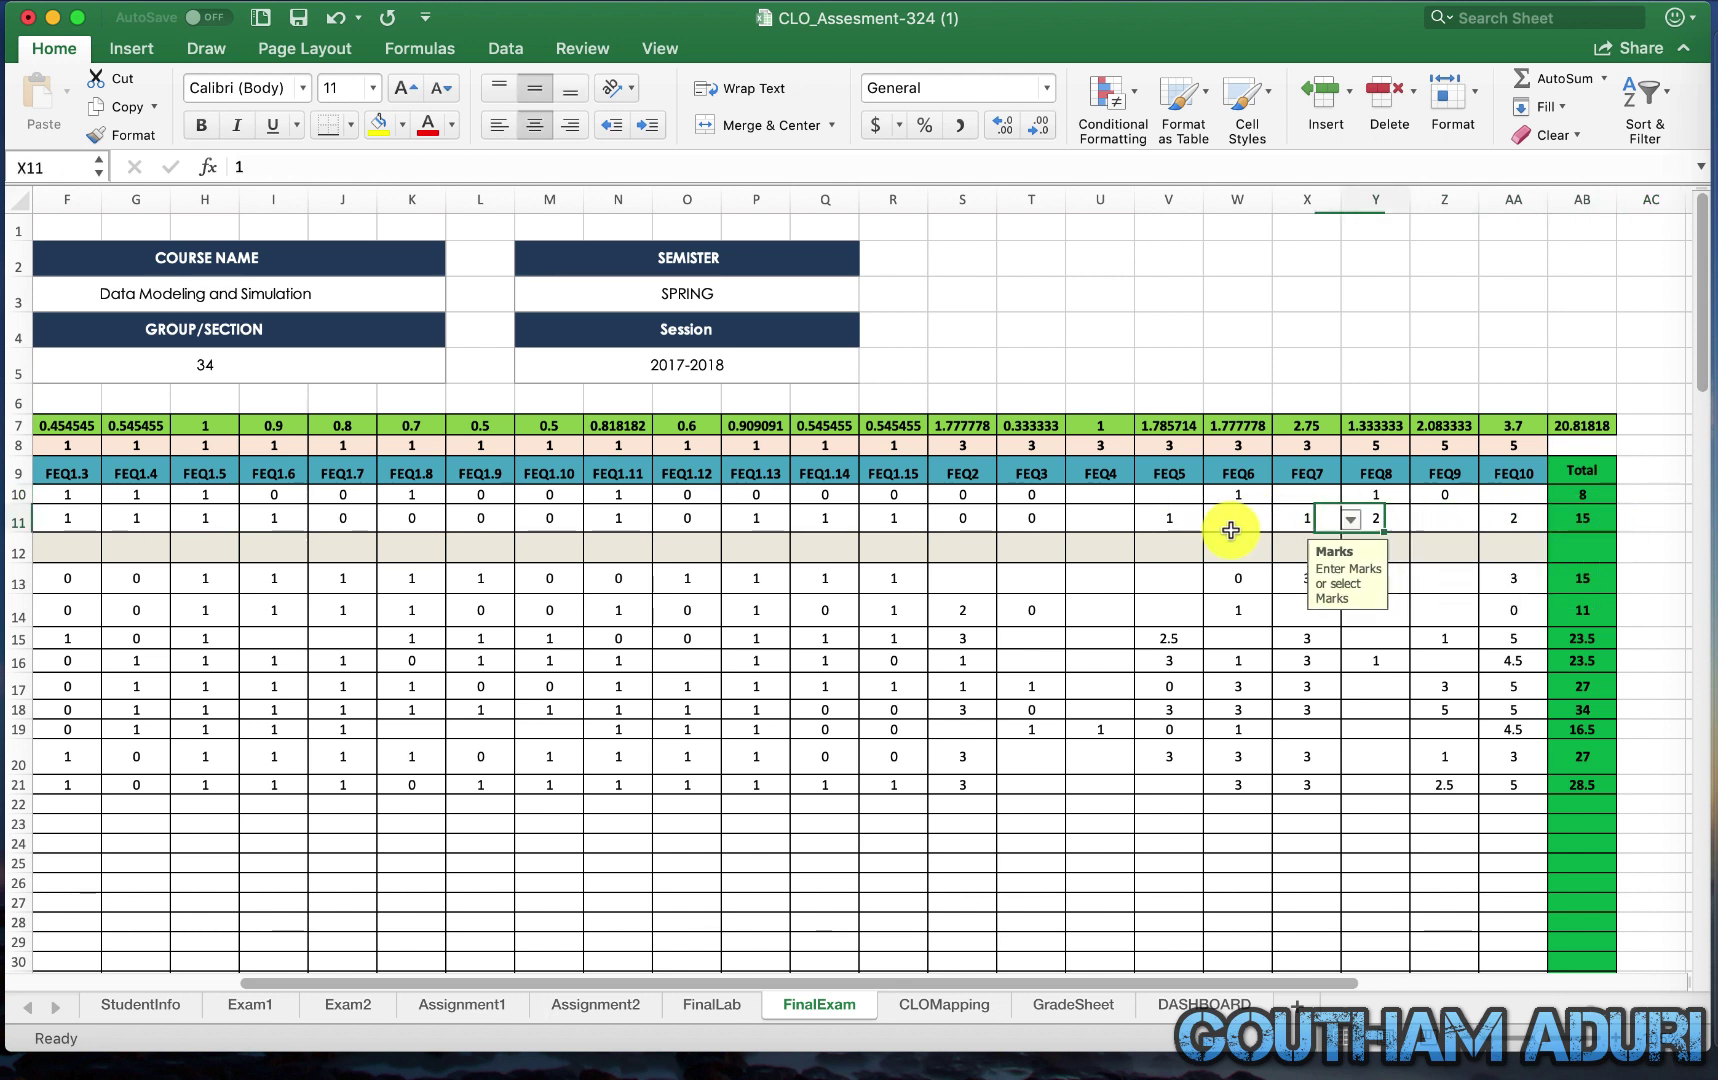
key("Left")
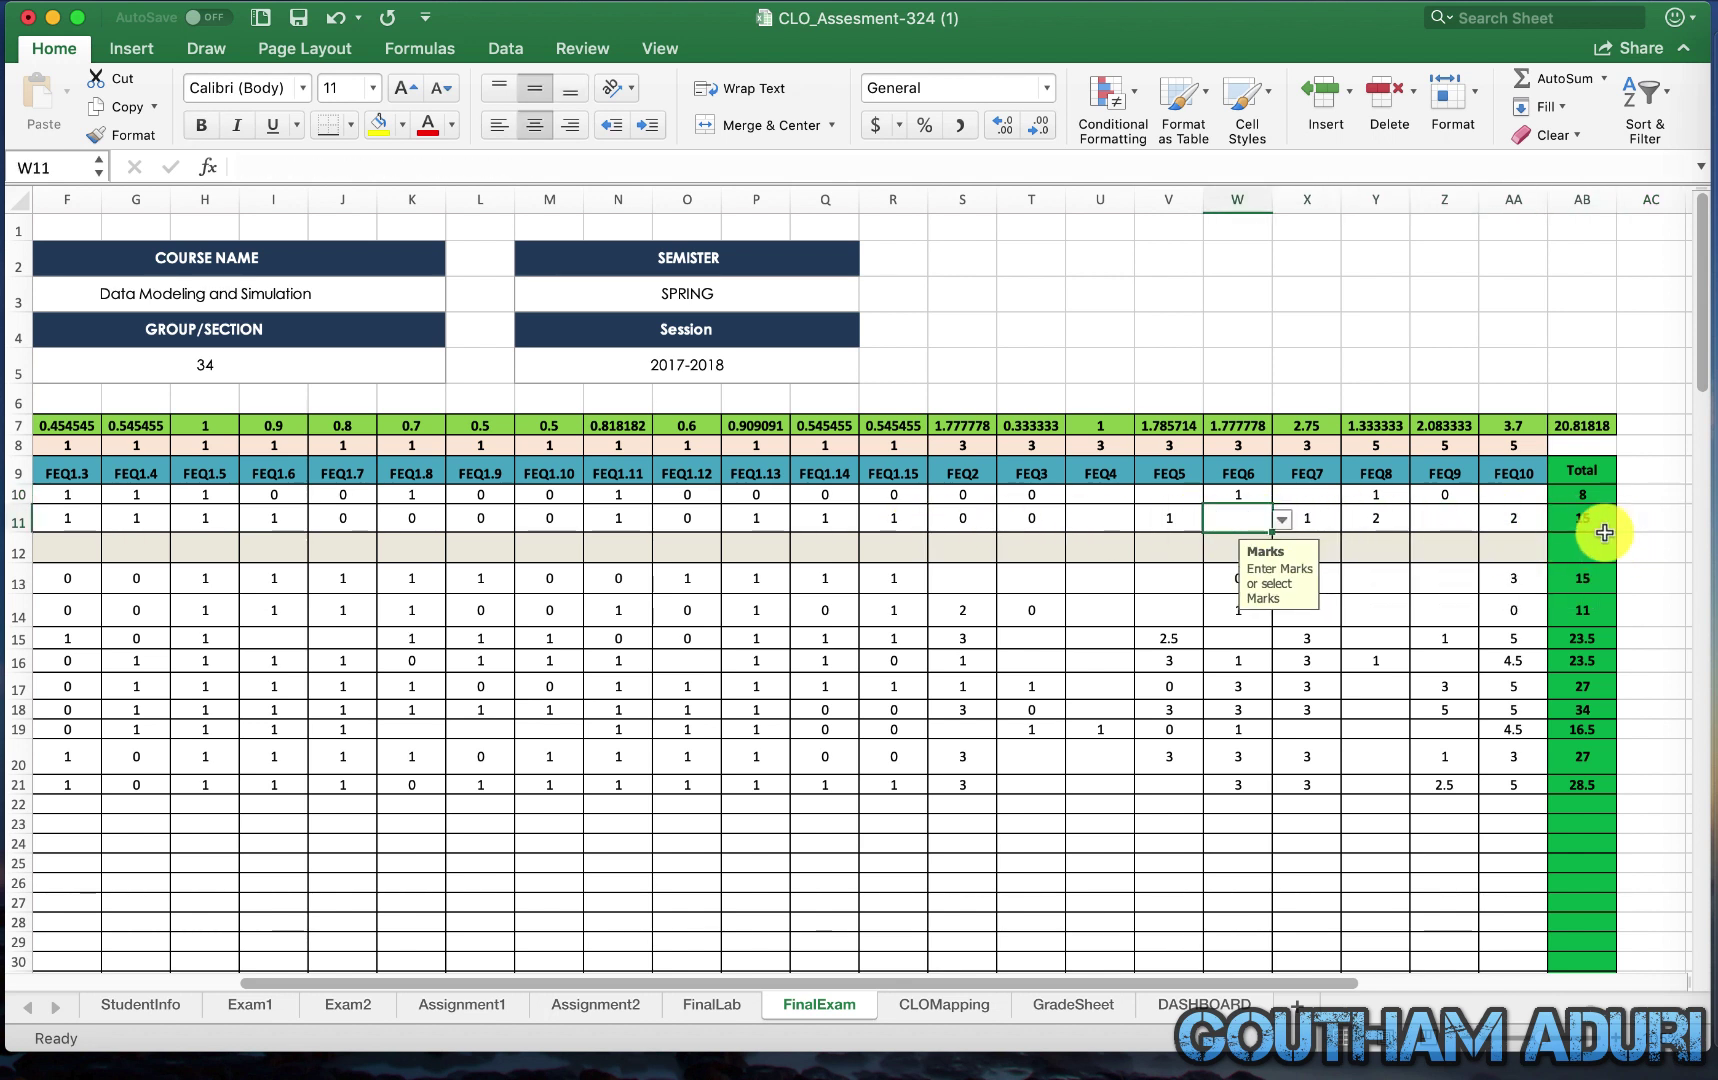
Check the question average formulas in row 7 and the first question's maximum mark in row 8 of the FinalExam sheet
key("Left")
key("Left")
key("Left")
key("Left")
key("Left")
key("Left")
key("Left")
key("Left")
key("Left")
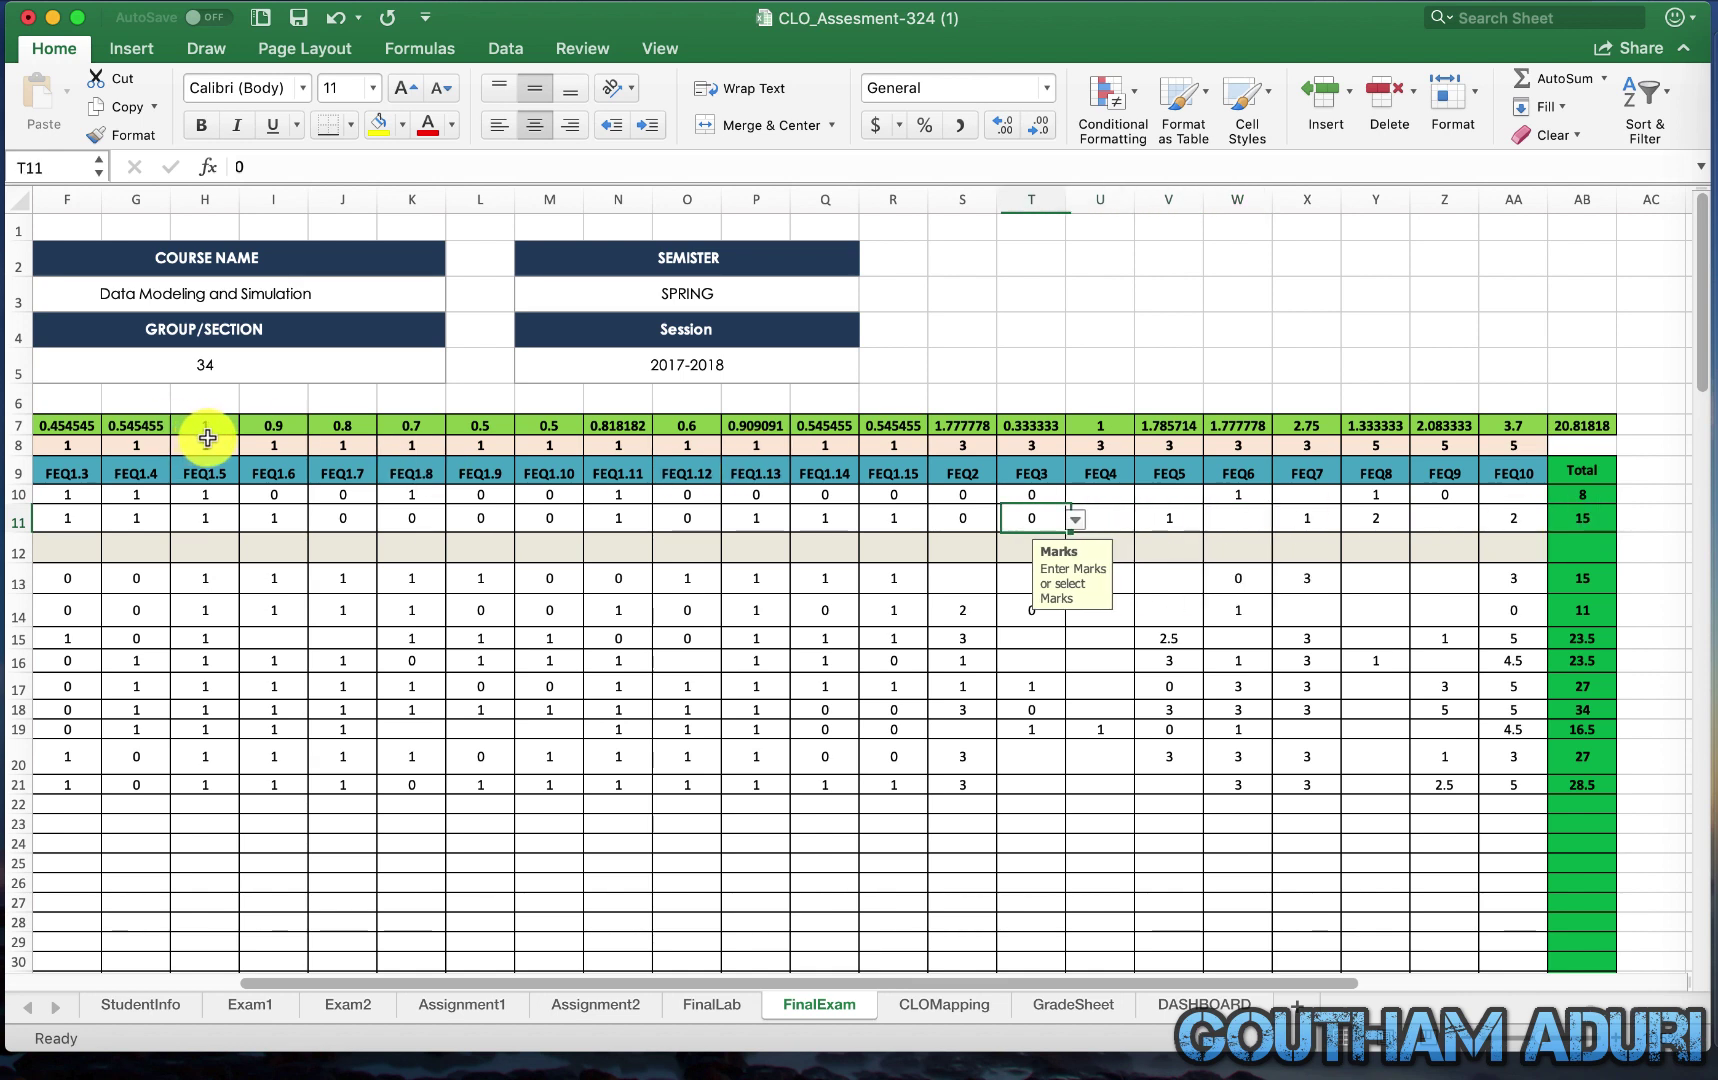
key("Left")
key("Left")
key("Left")
key("Up")
key("Up")
key("Up")
key("Up")
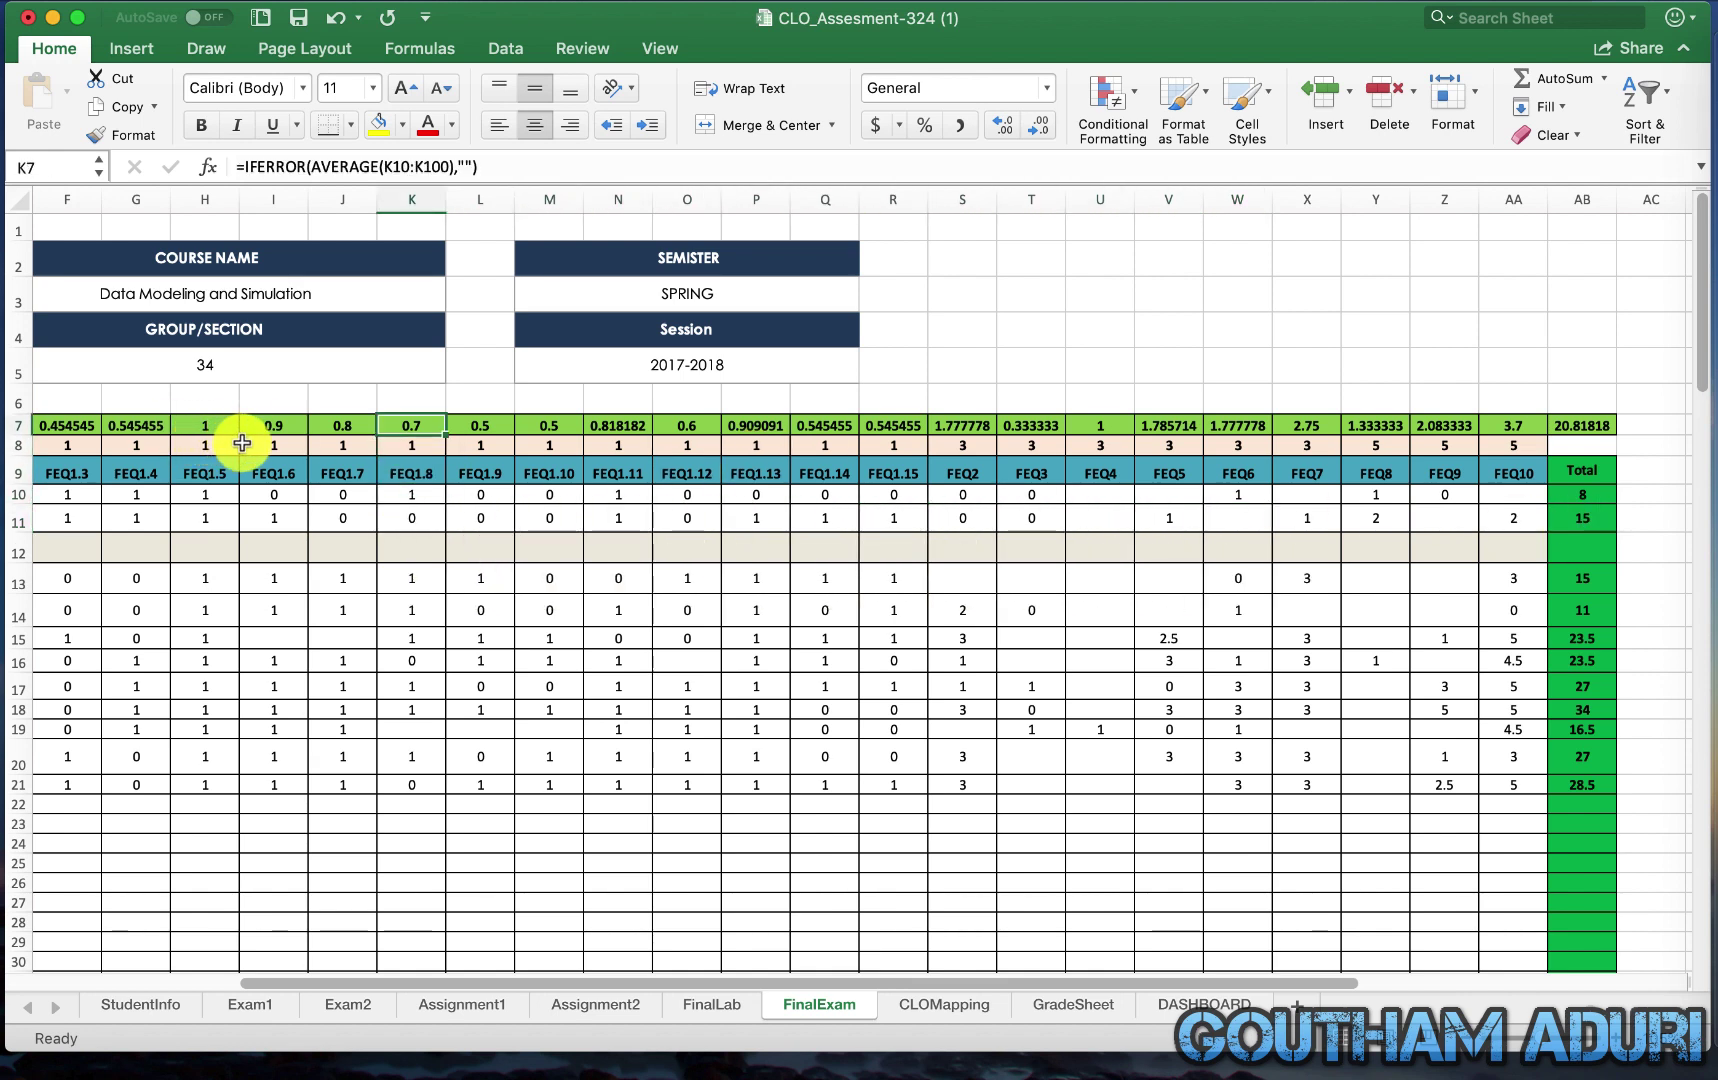
key("Left")
key("Home")
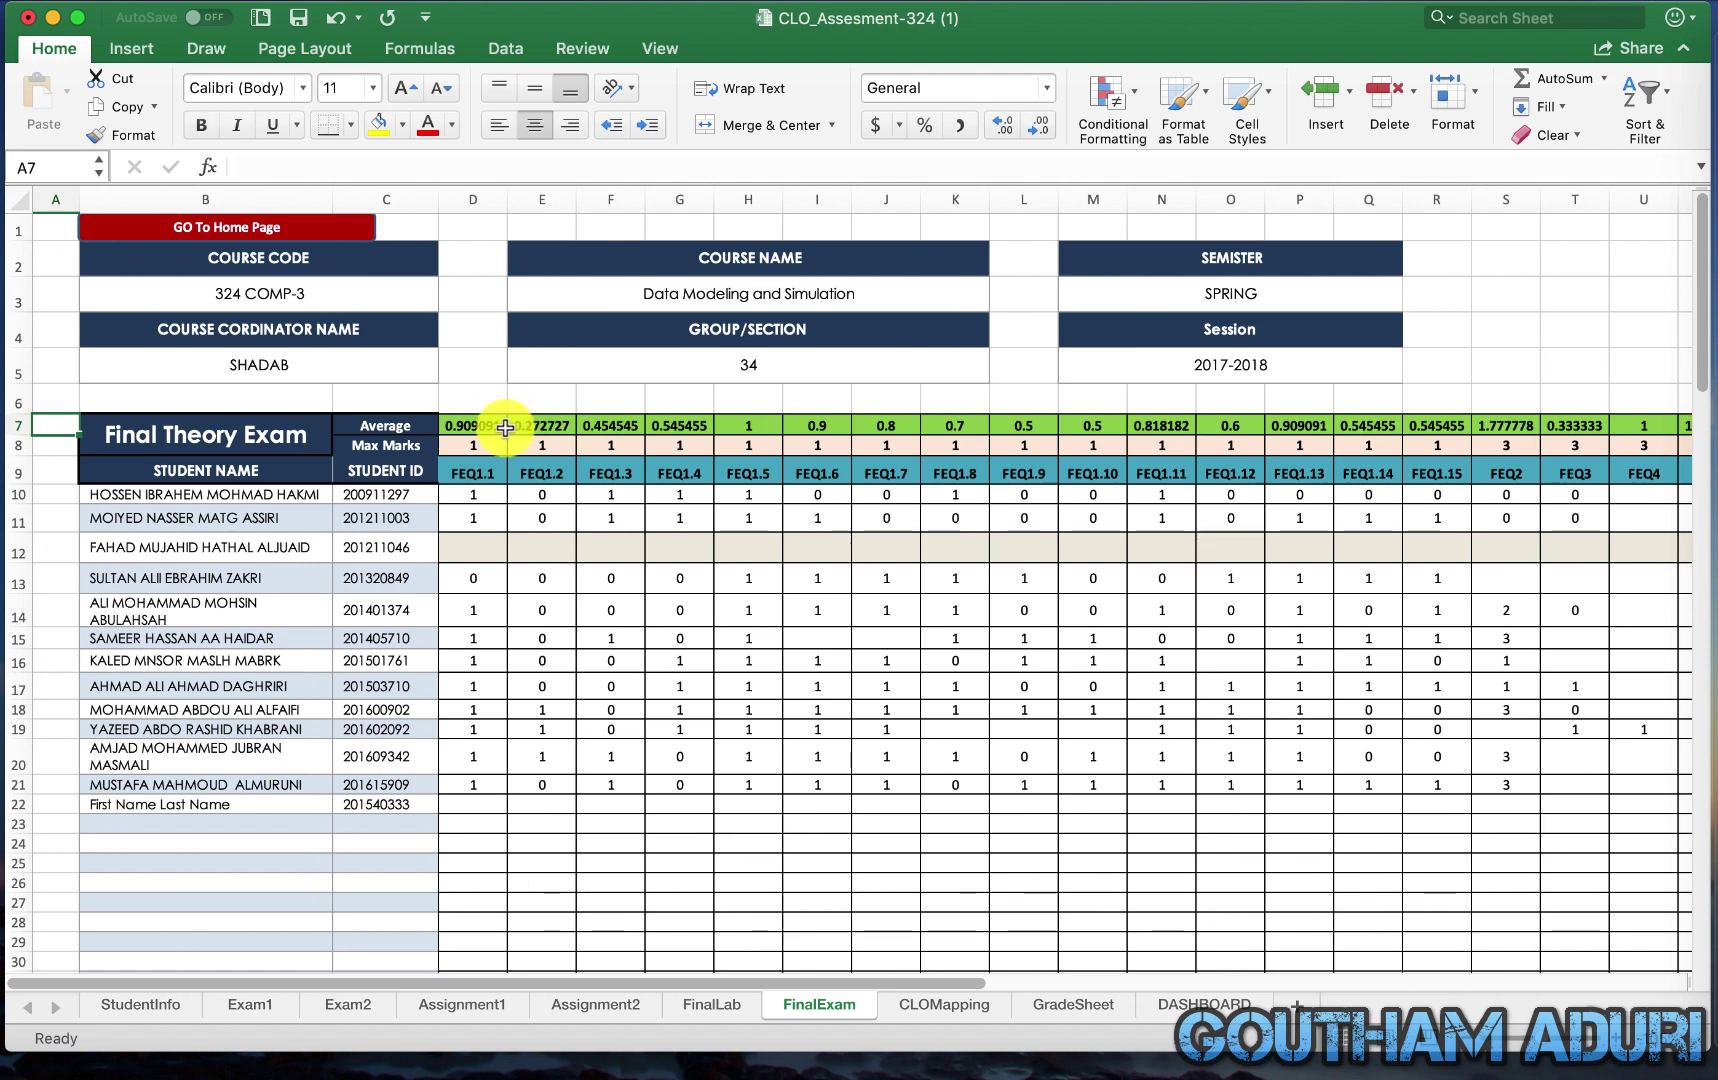
left_click(474, 450)
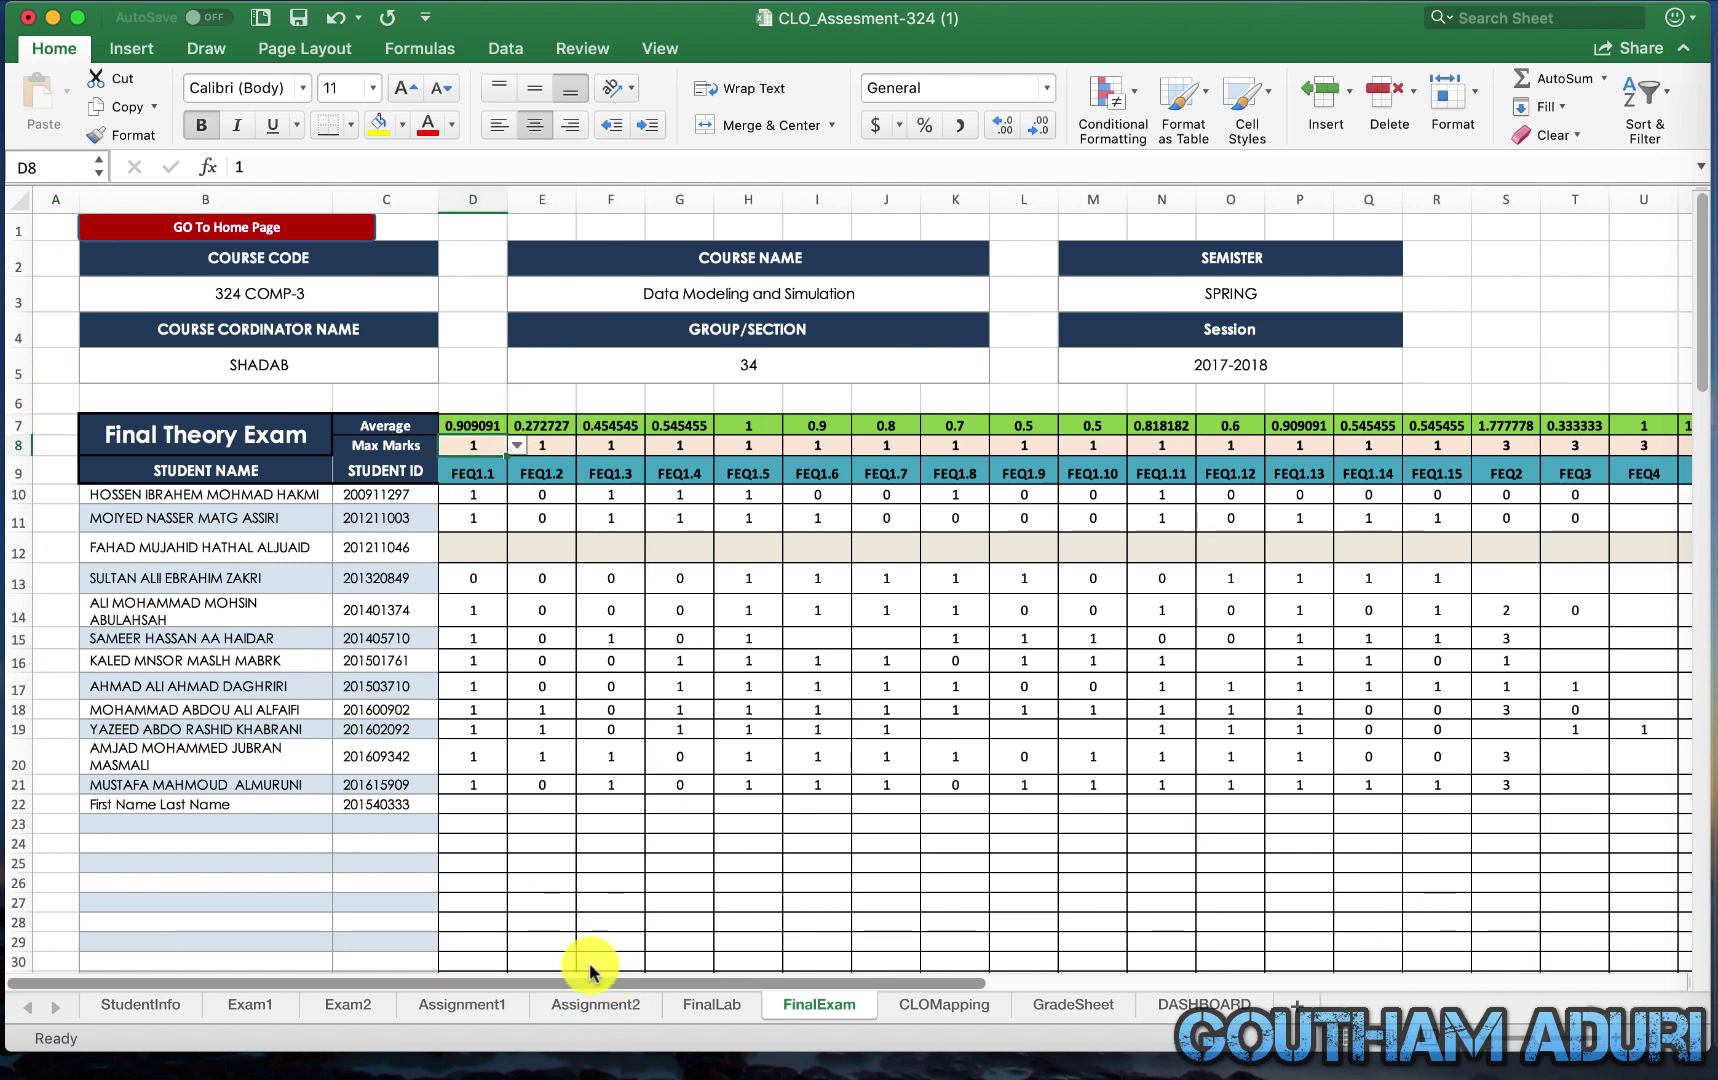
Open the CLO mapping sheet from the StudentInfo home page and consult the course learning outcome assessment table in the Word course report
left_click(160, 1010)
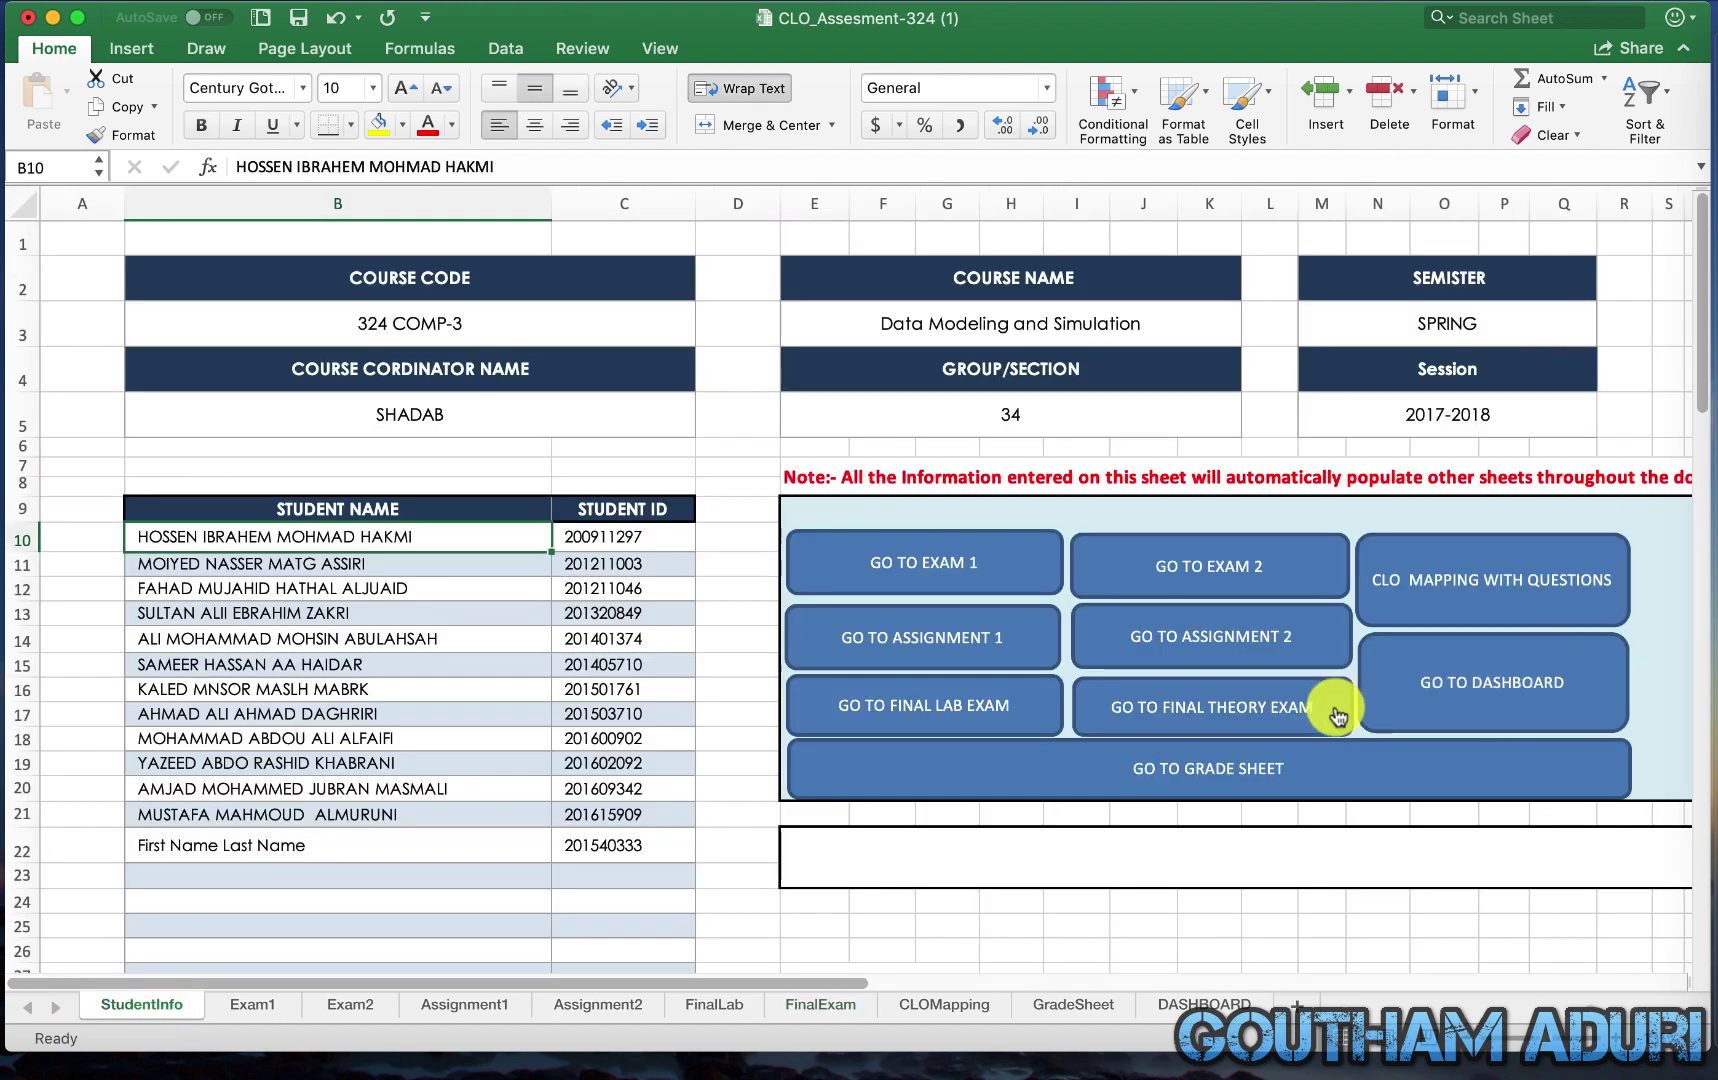
left_click(1453, 570)
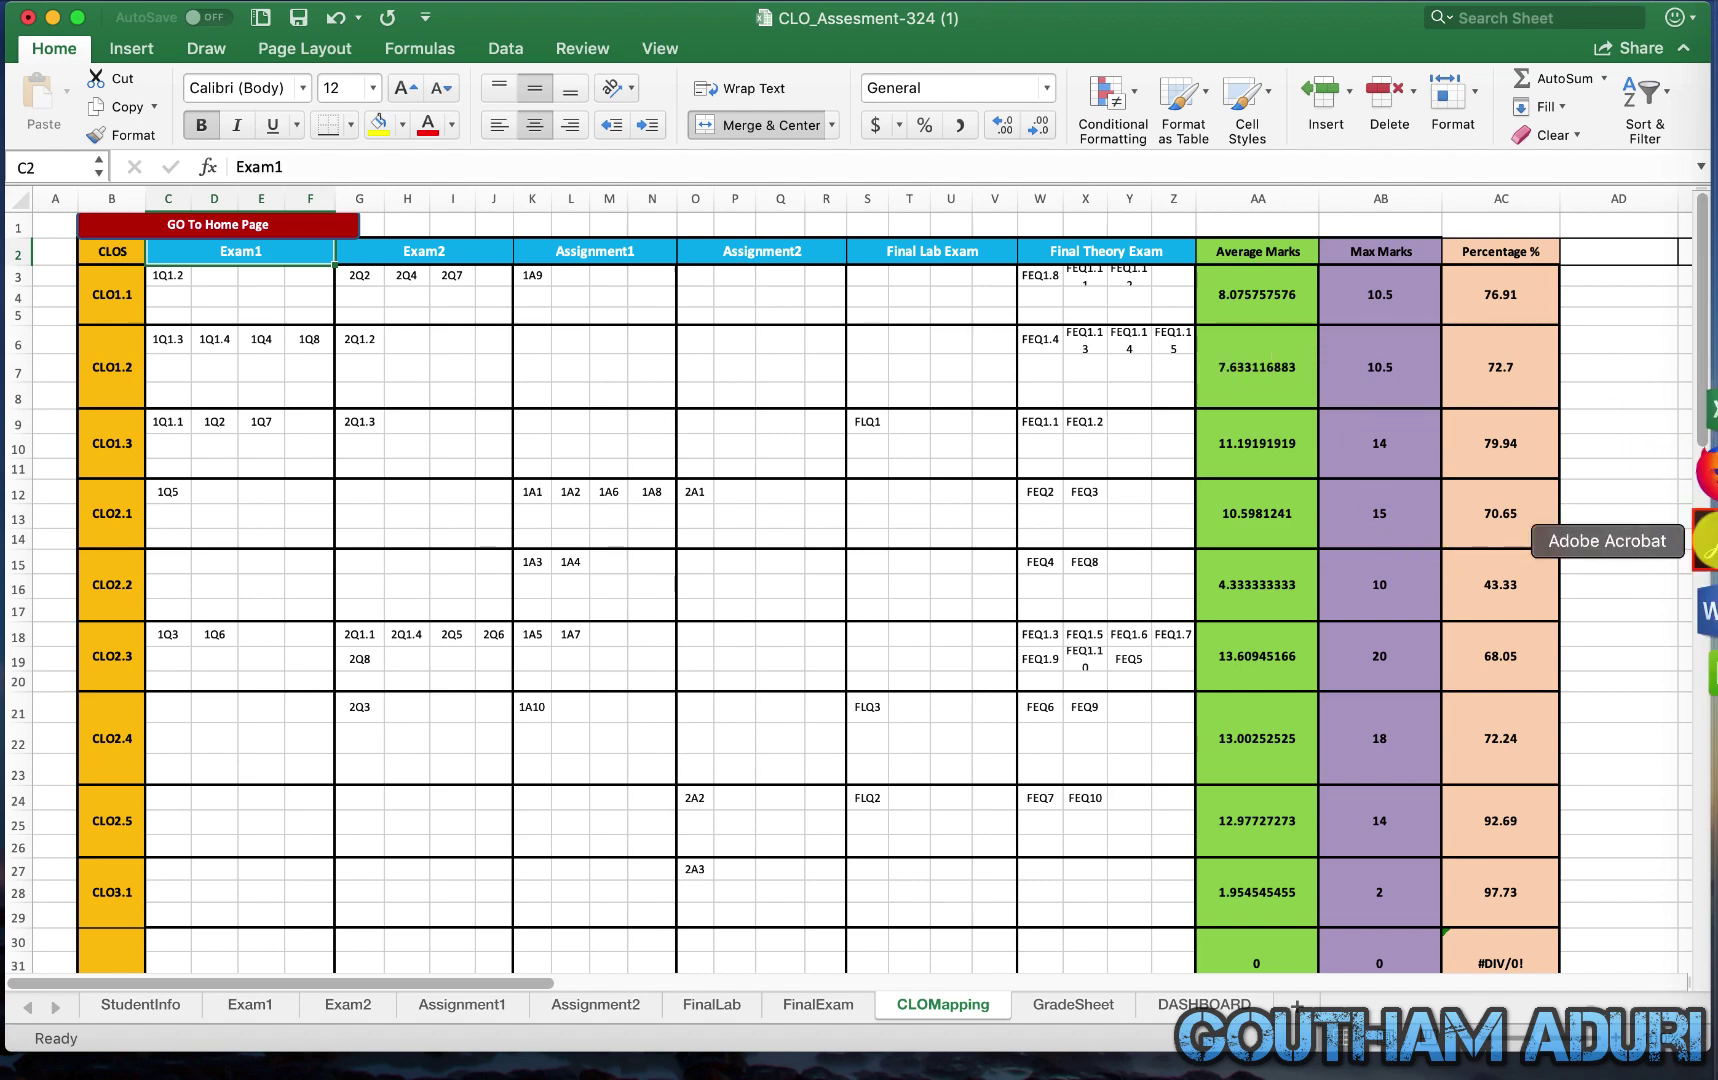
left_click(1700, 575)
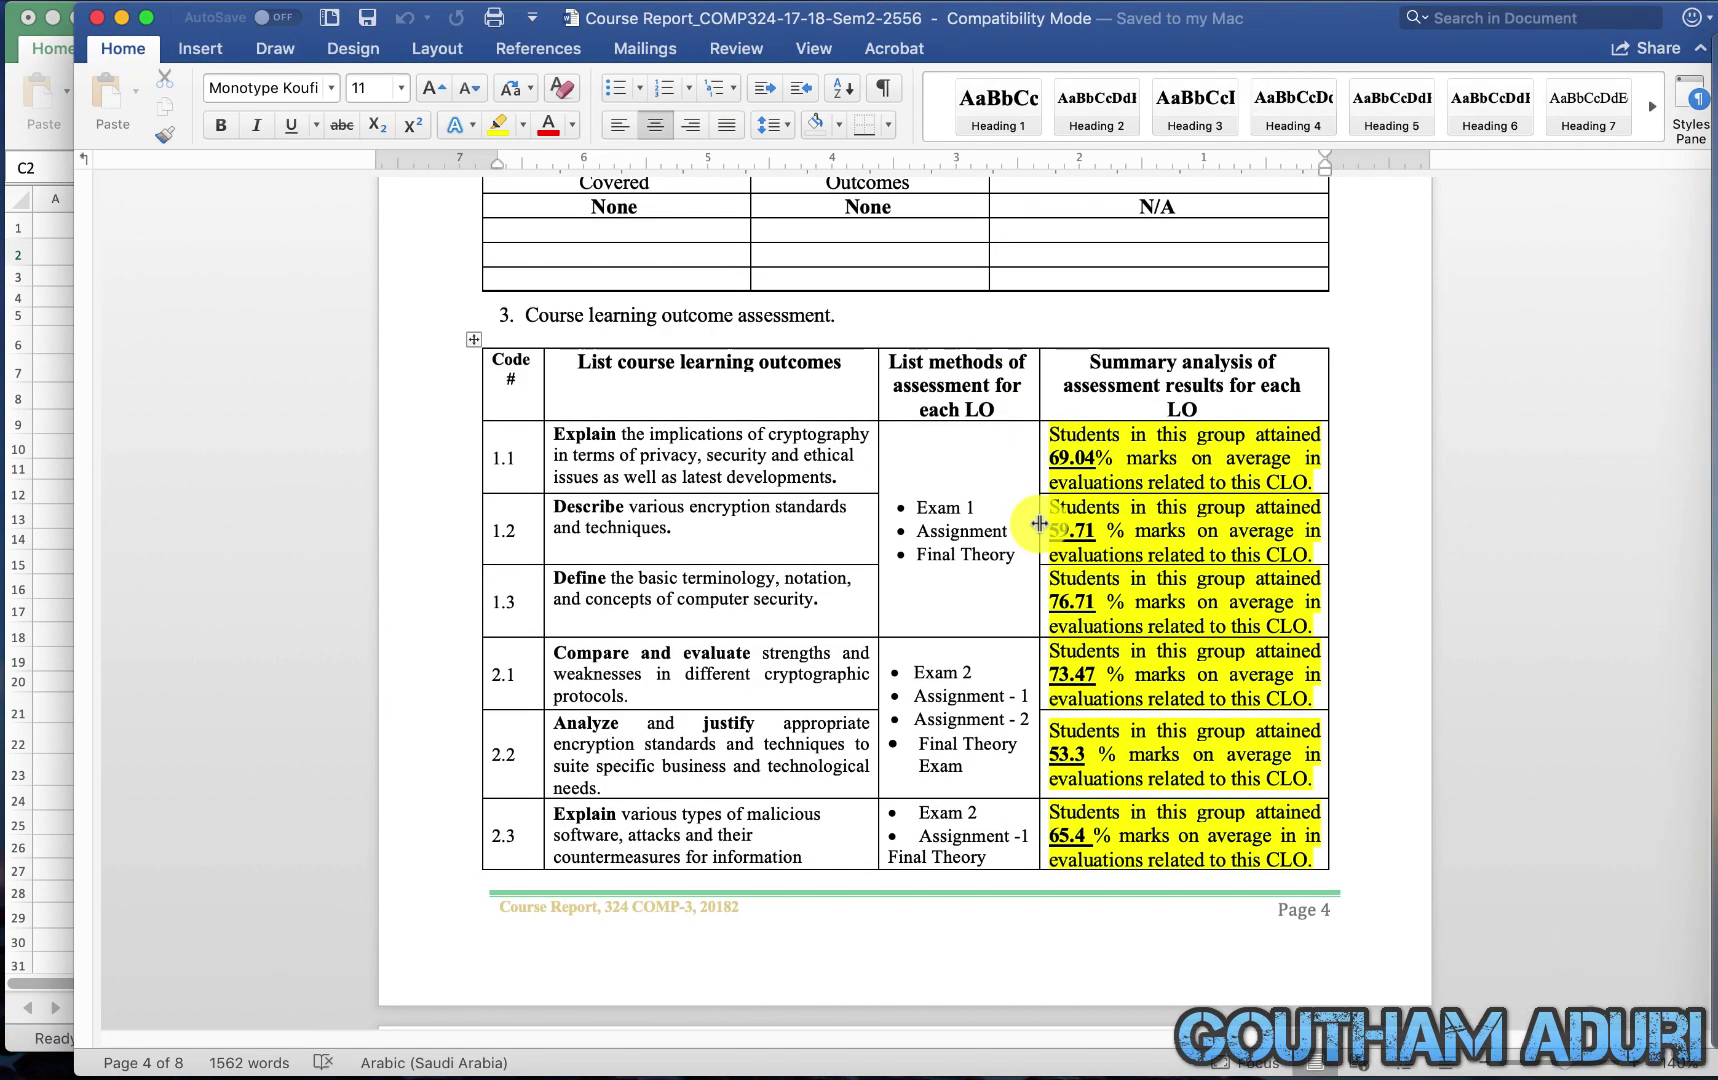
scroll(1030, 525, "up", 3)
scroll(729, 721, "down", 1)
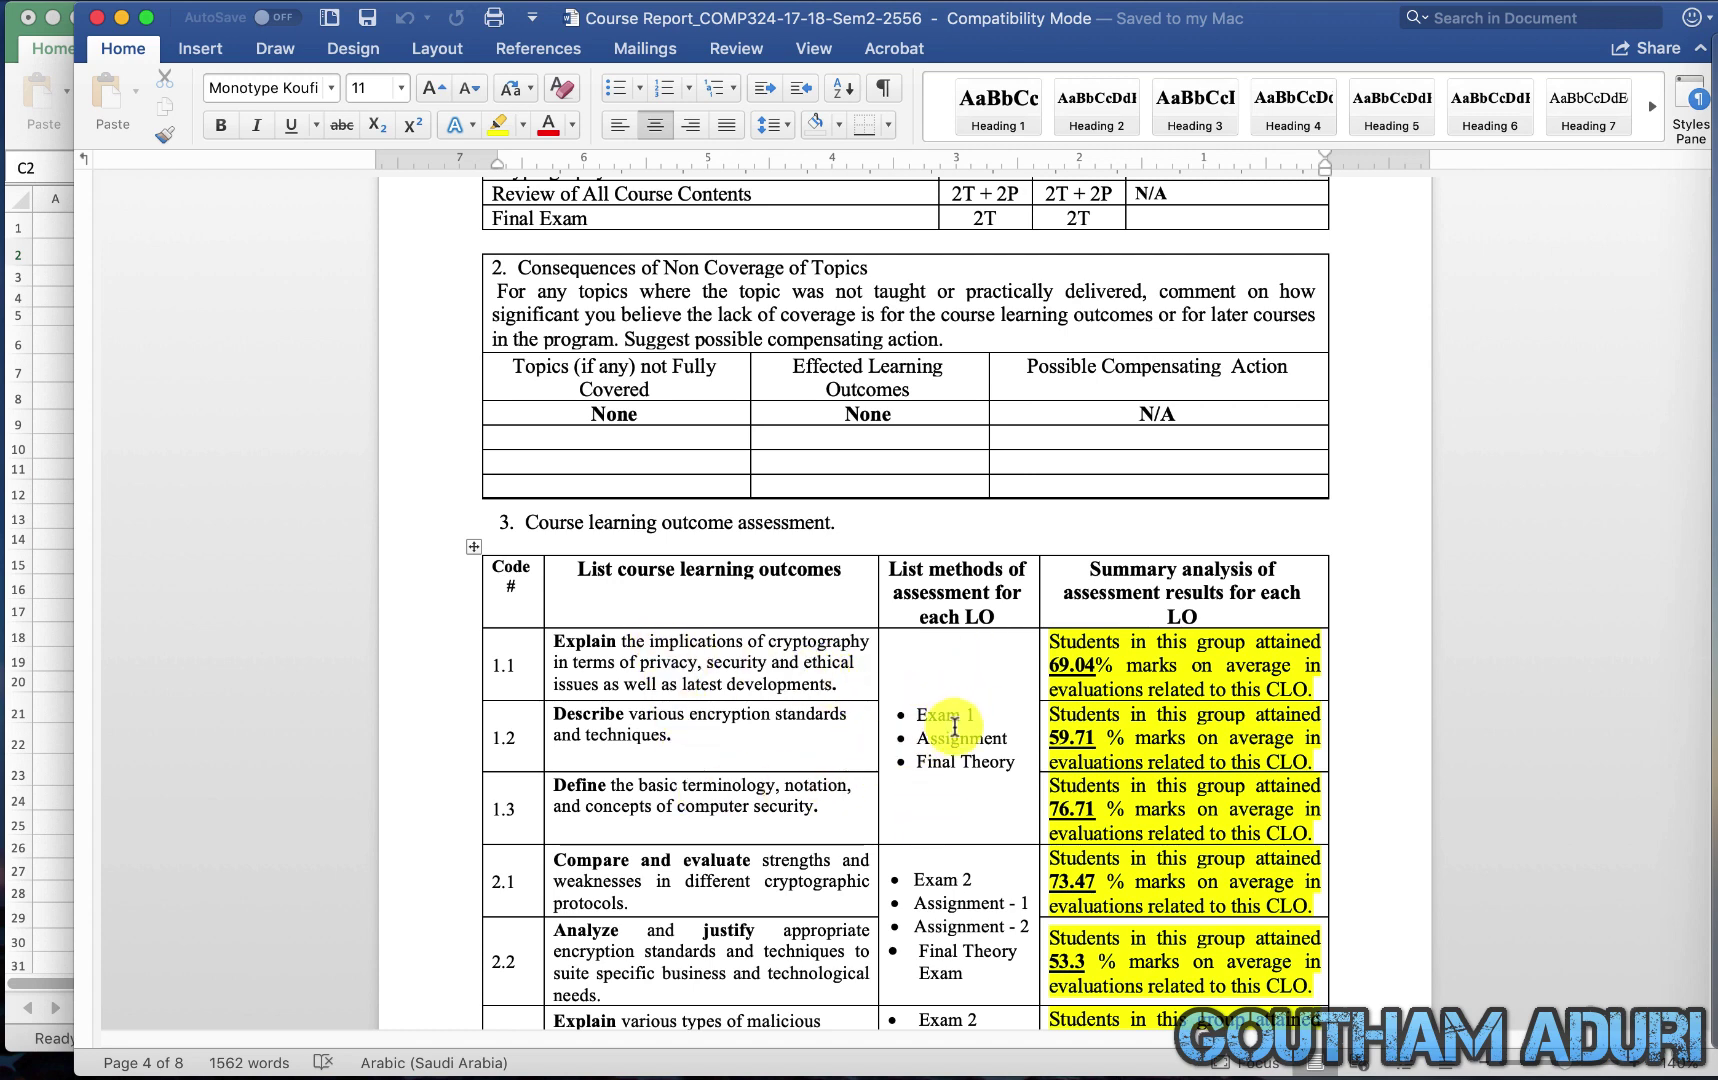
left_click(121, 17)
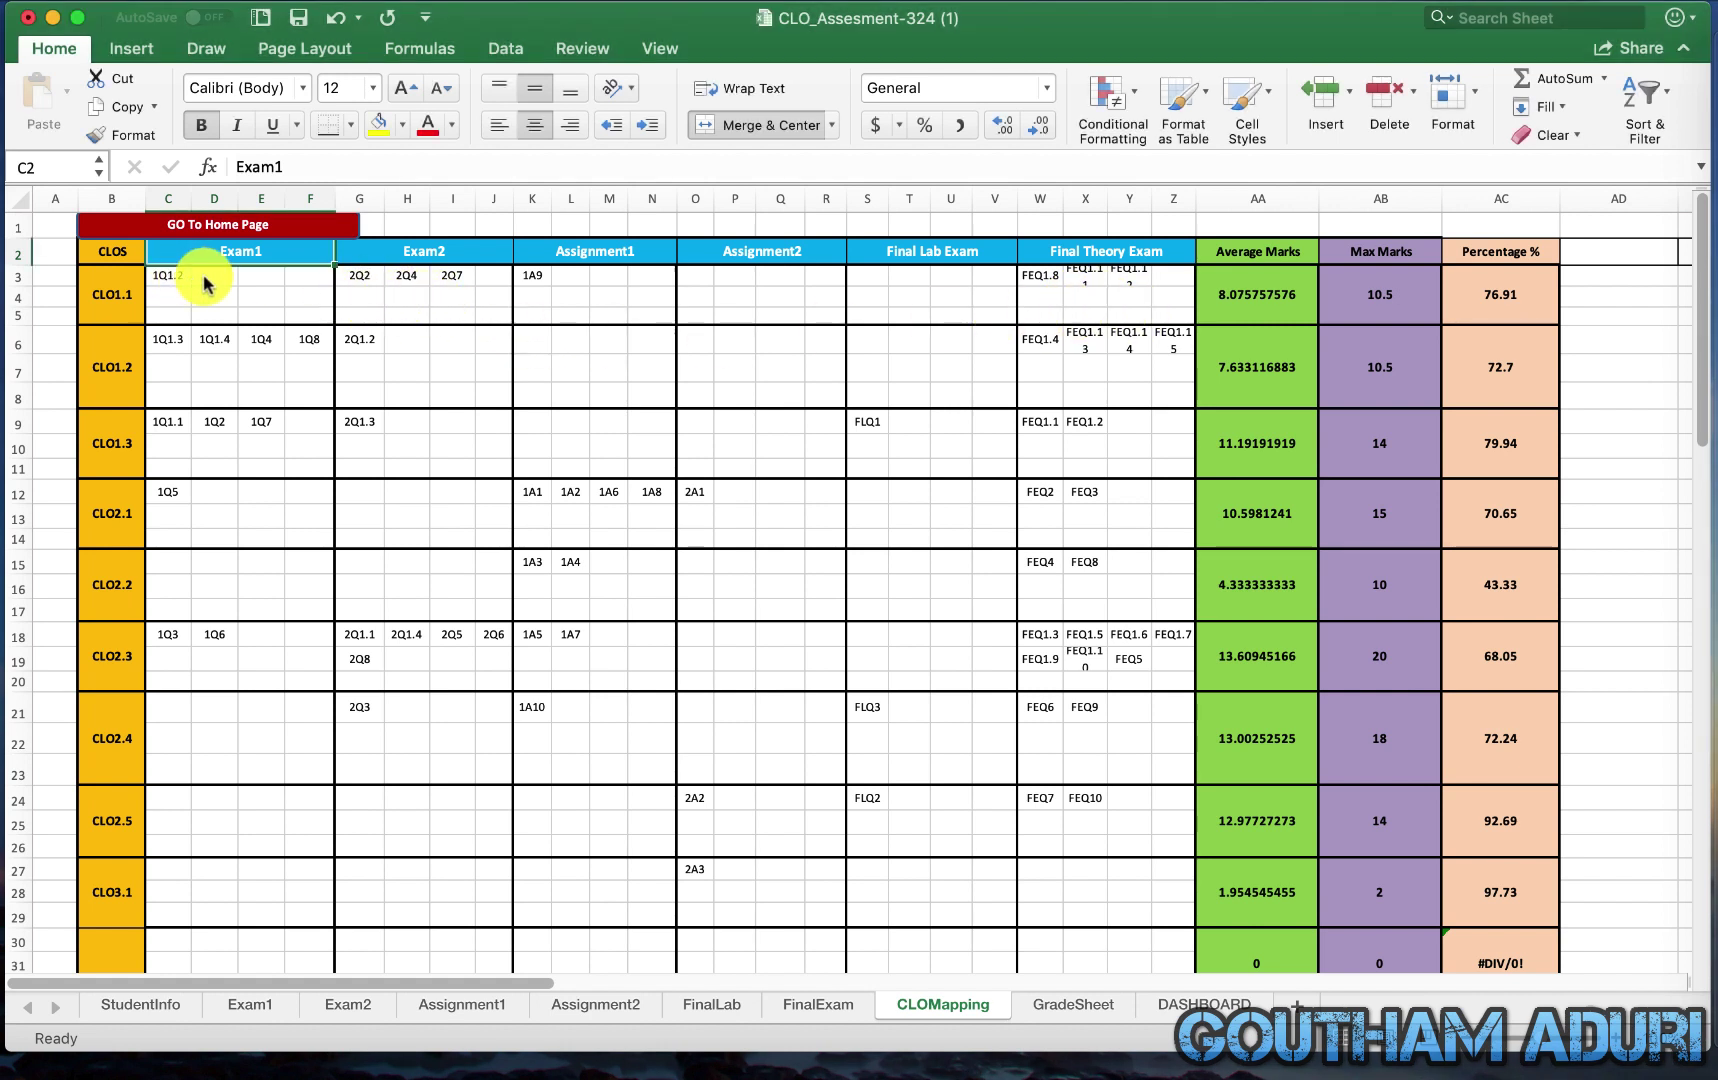
Map Exam1 question 1Q1.4 to CLO1.1 in cell D3 of the CLOMapping sheet
scroll(222, 295, "up", 2)
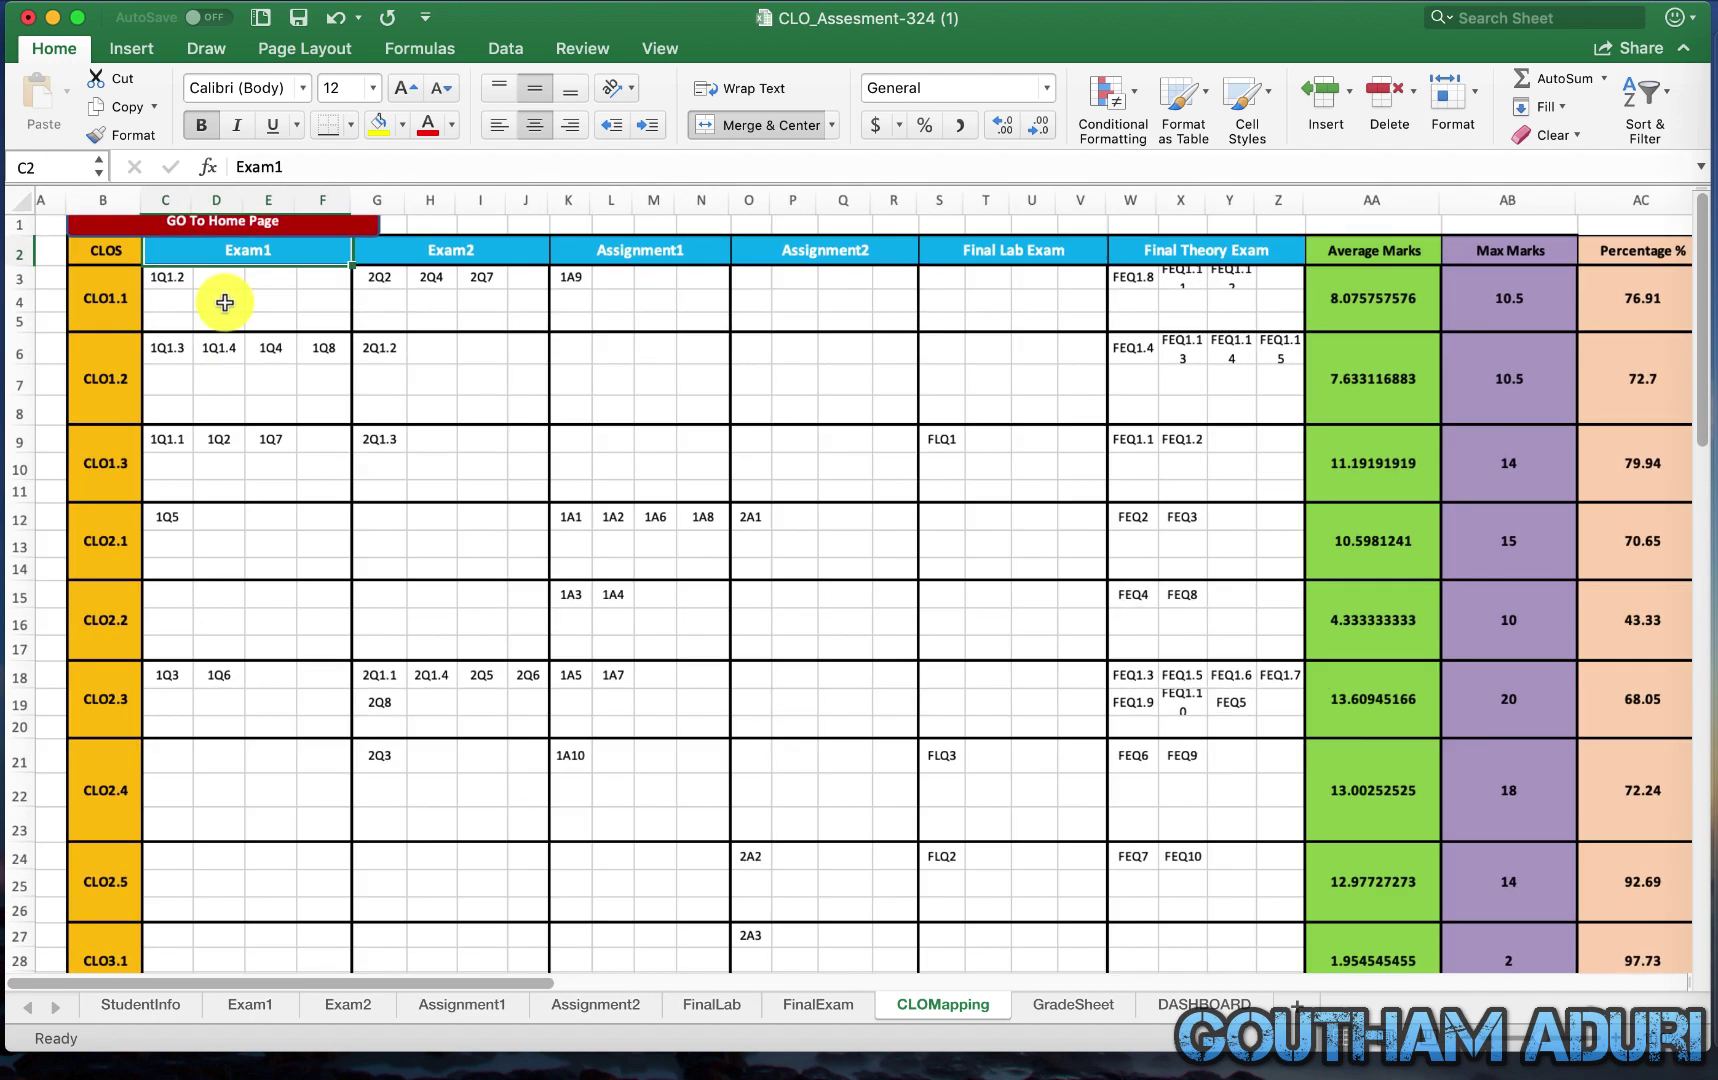
scroll(225, 303, "up", 2)
scroll(236, 308, "down", 4)
scroll(240, 305, "up", 5)
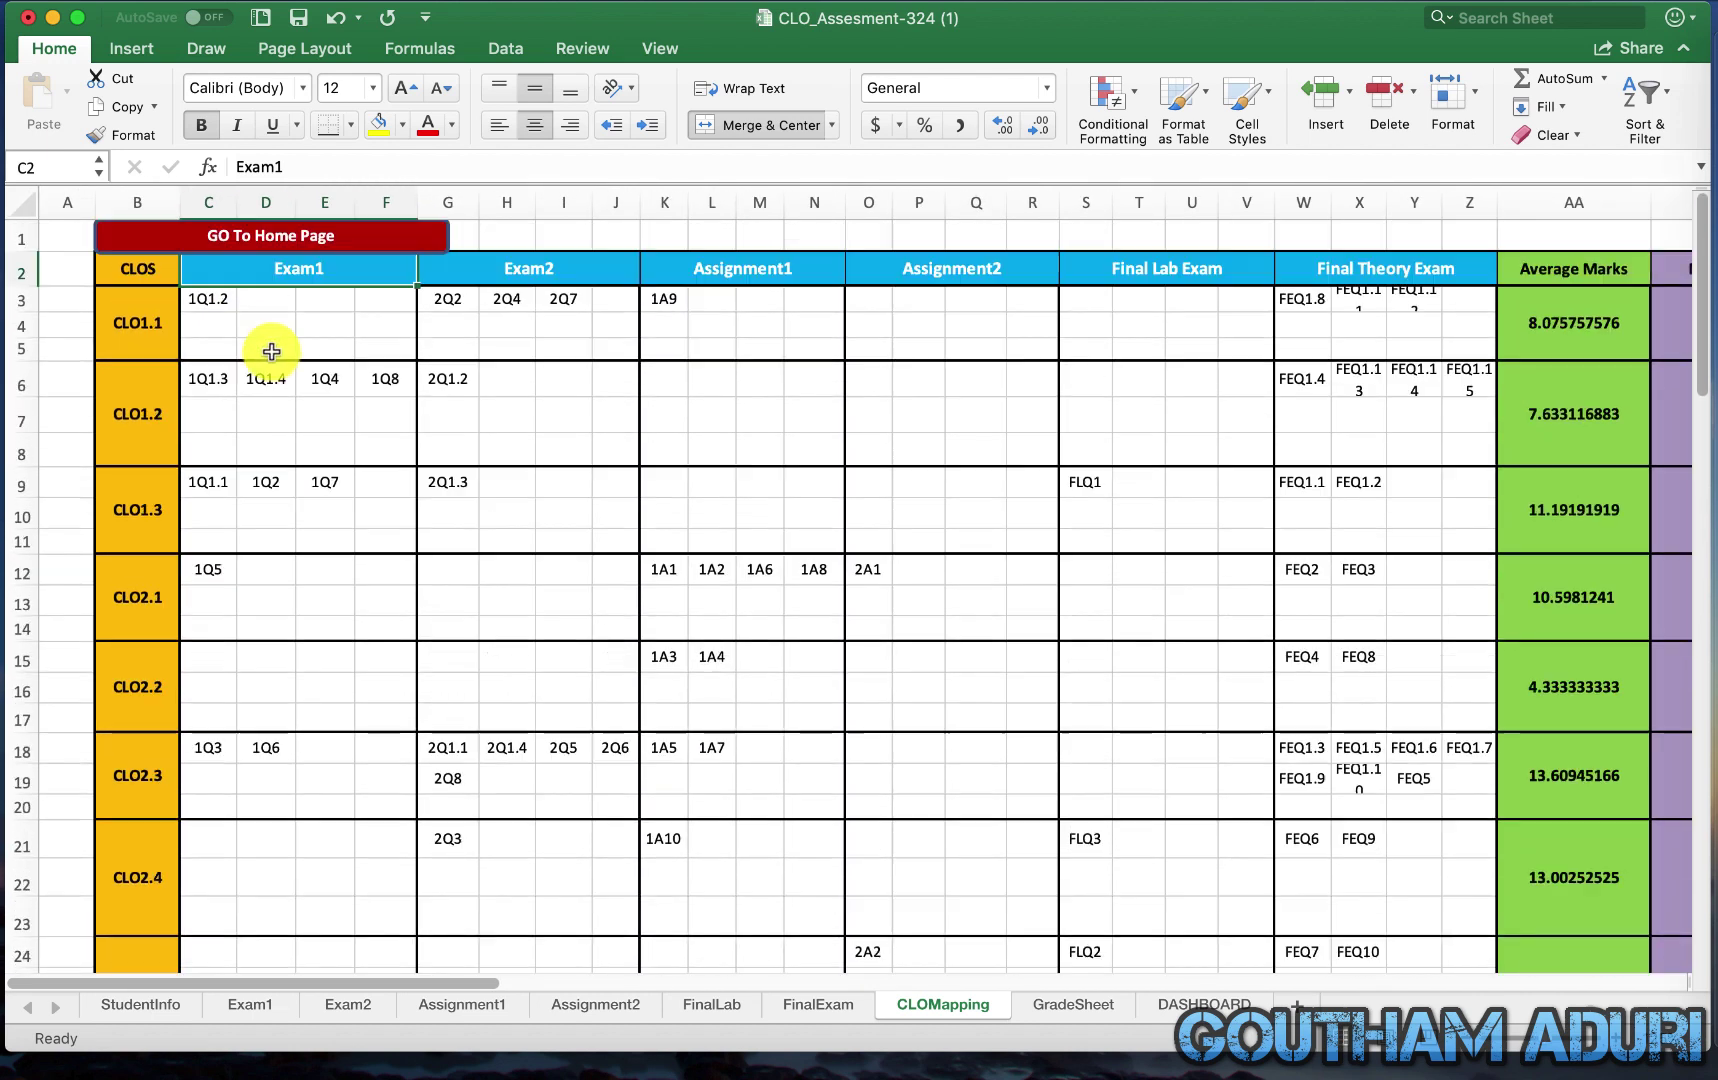
left_click(250, 306)
left_click(305, 305)
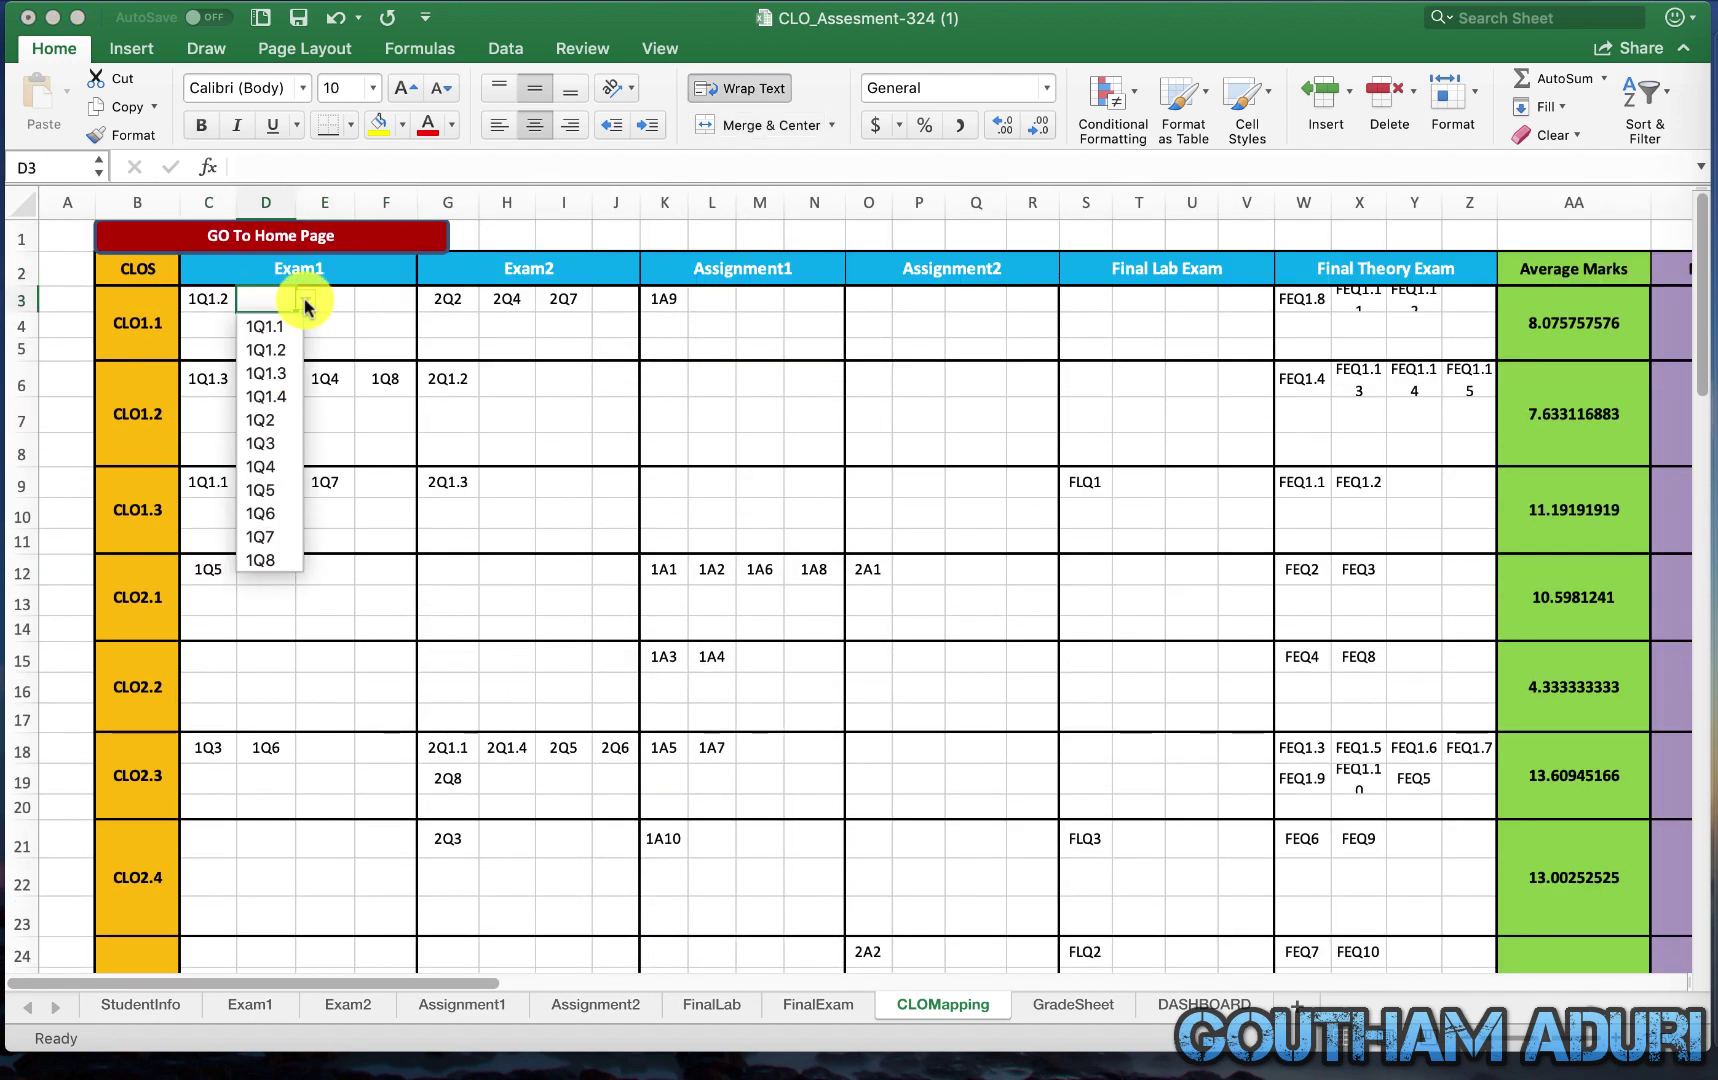
left_click(278, 400)
Map Exam1 question 1Q4 to CLO1.1 in cell E3
left_click(326, 299)
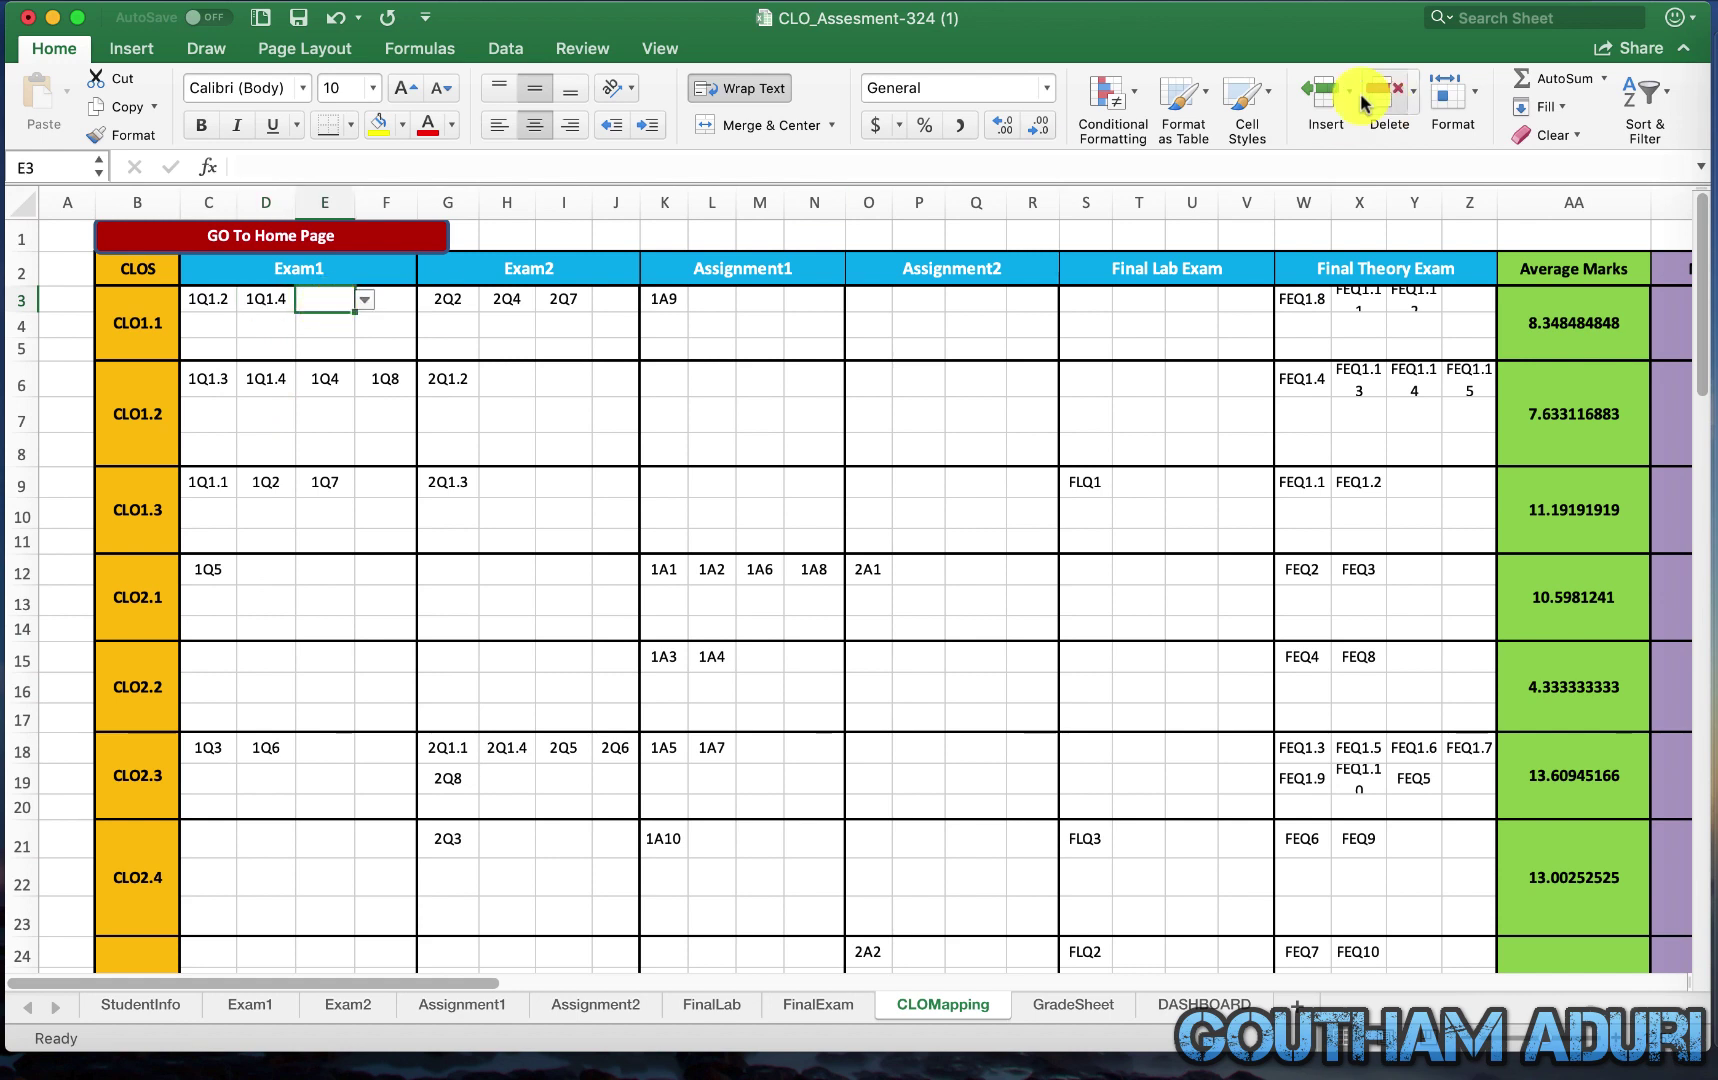
left_click_drag(1258, 31, 1155, 31)
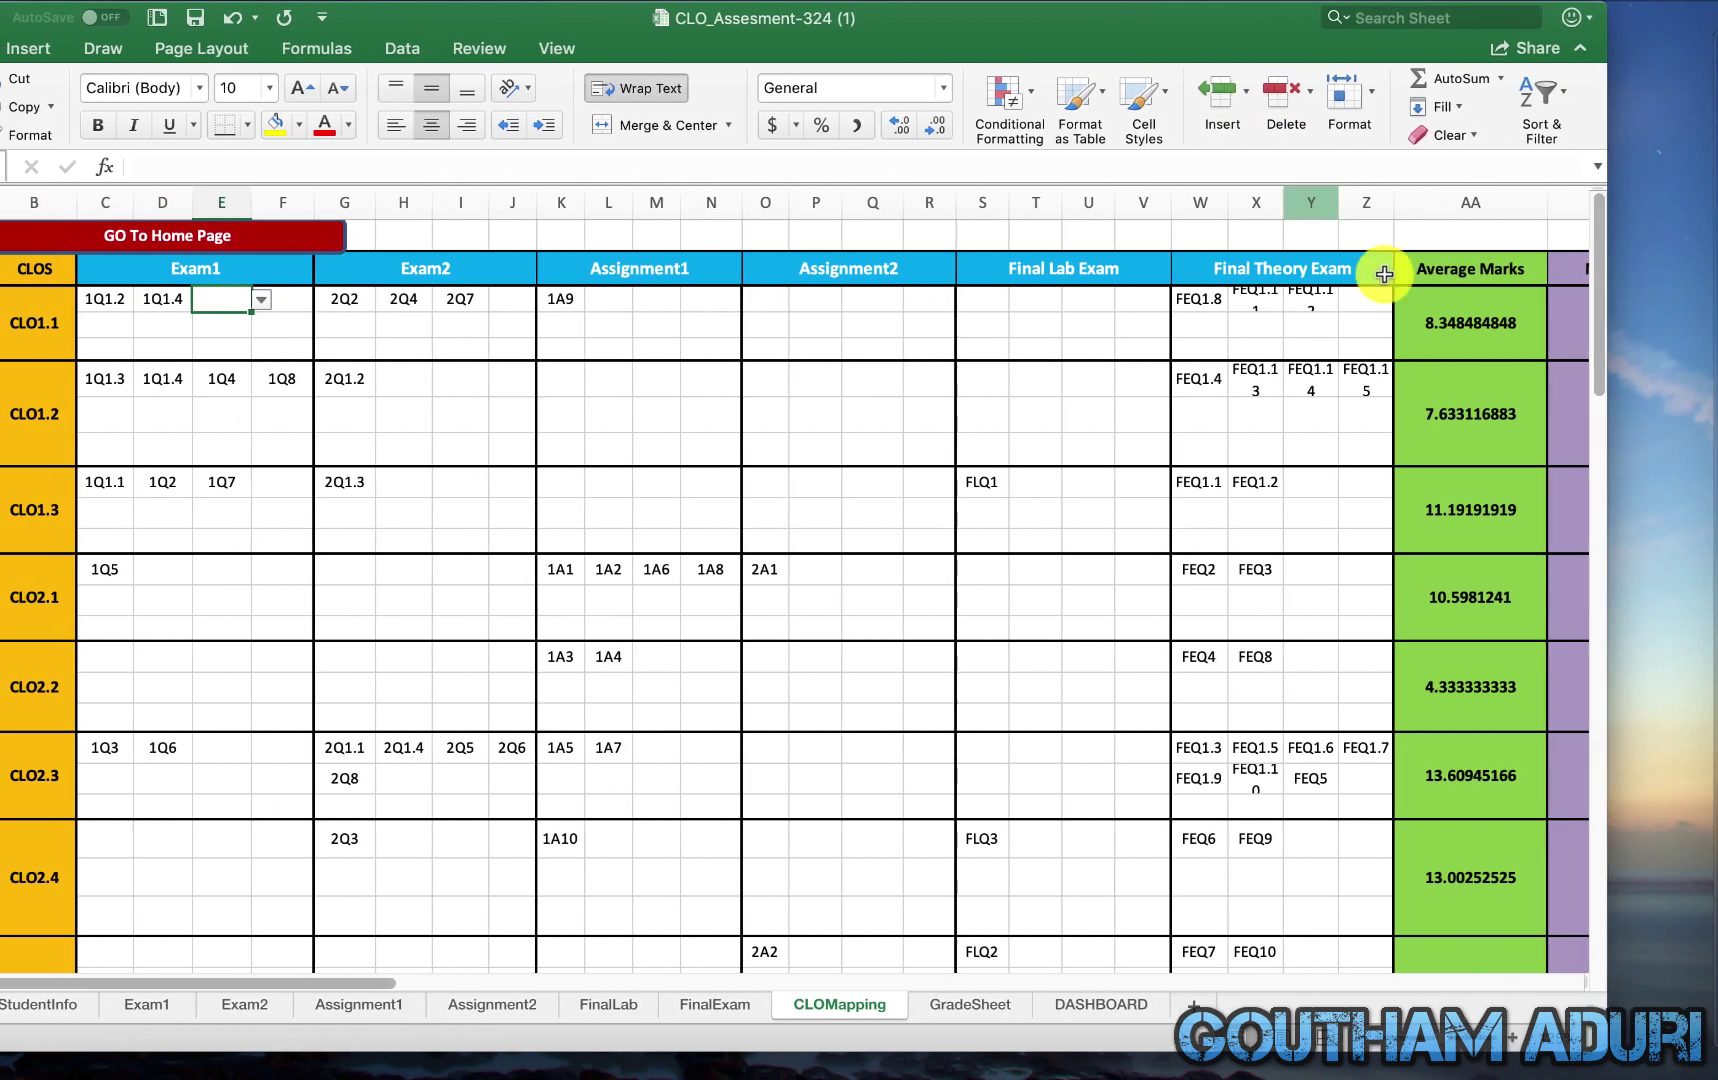
mouse_move(318, 988)
left_mouse_down()
mouse_move(513, 995)
mouse_move(331, 988)
left_mouse_up()
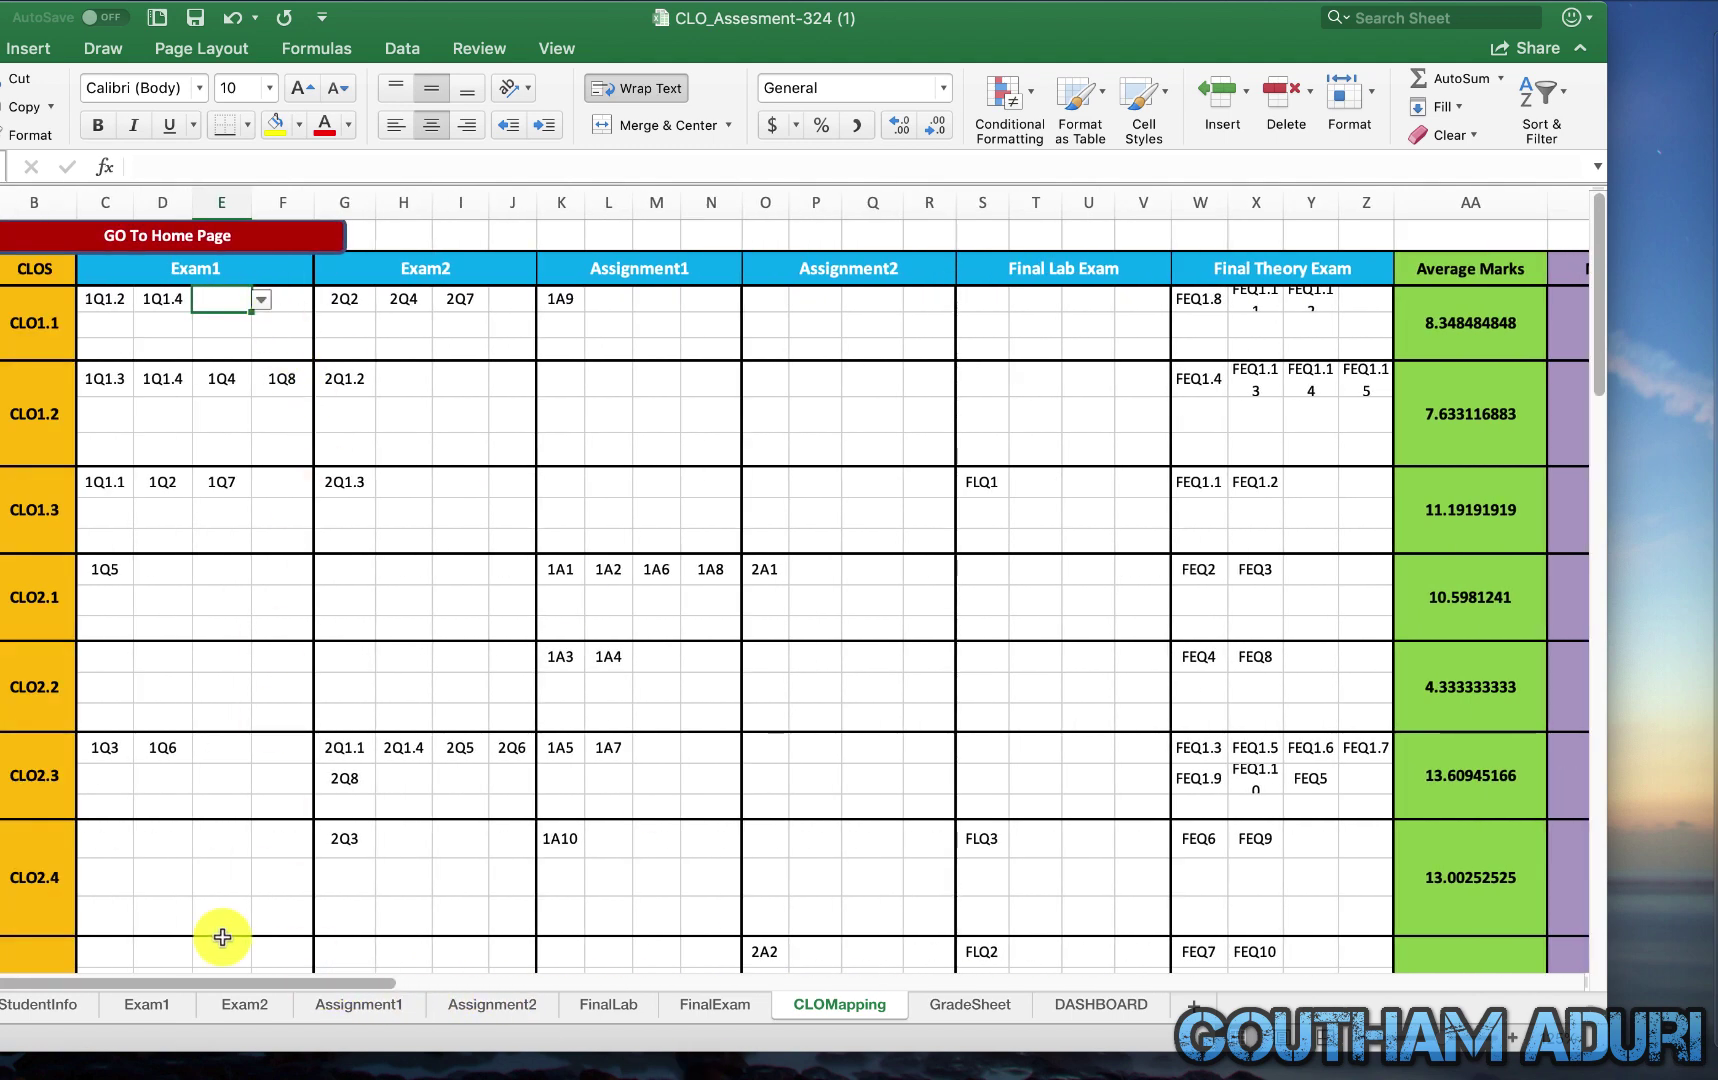
mouse_move(275, 985)
left_mouse_down()
mouse_move(614, 1004)
mouse_move(268, 959)
left_mouse_up()
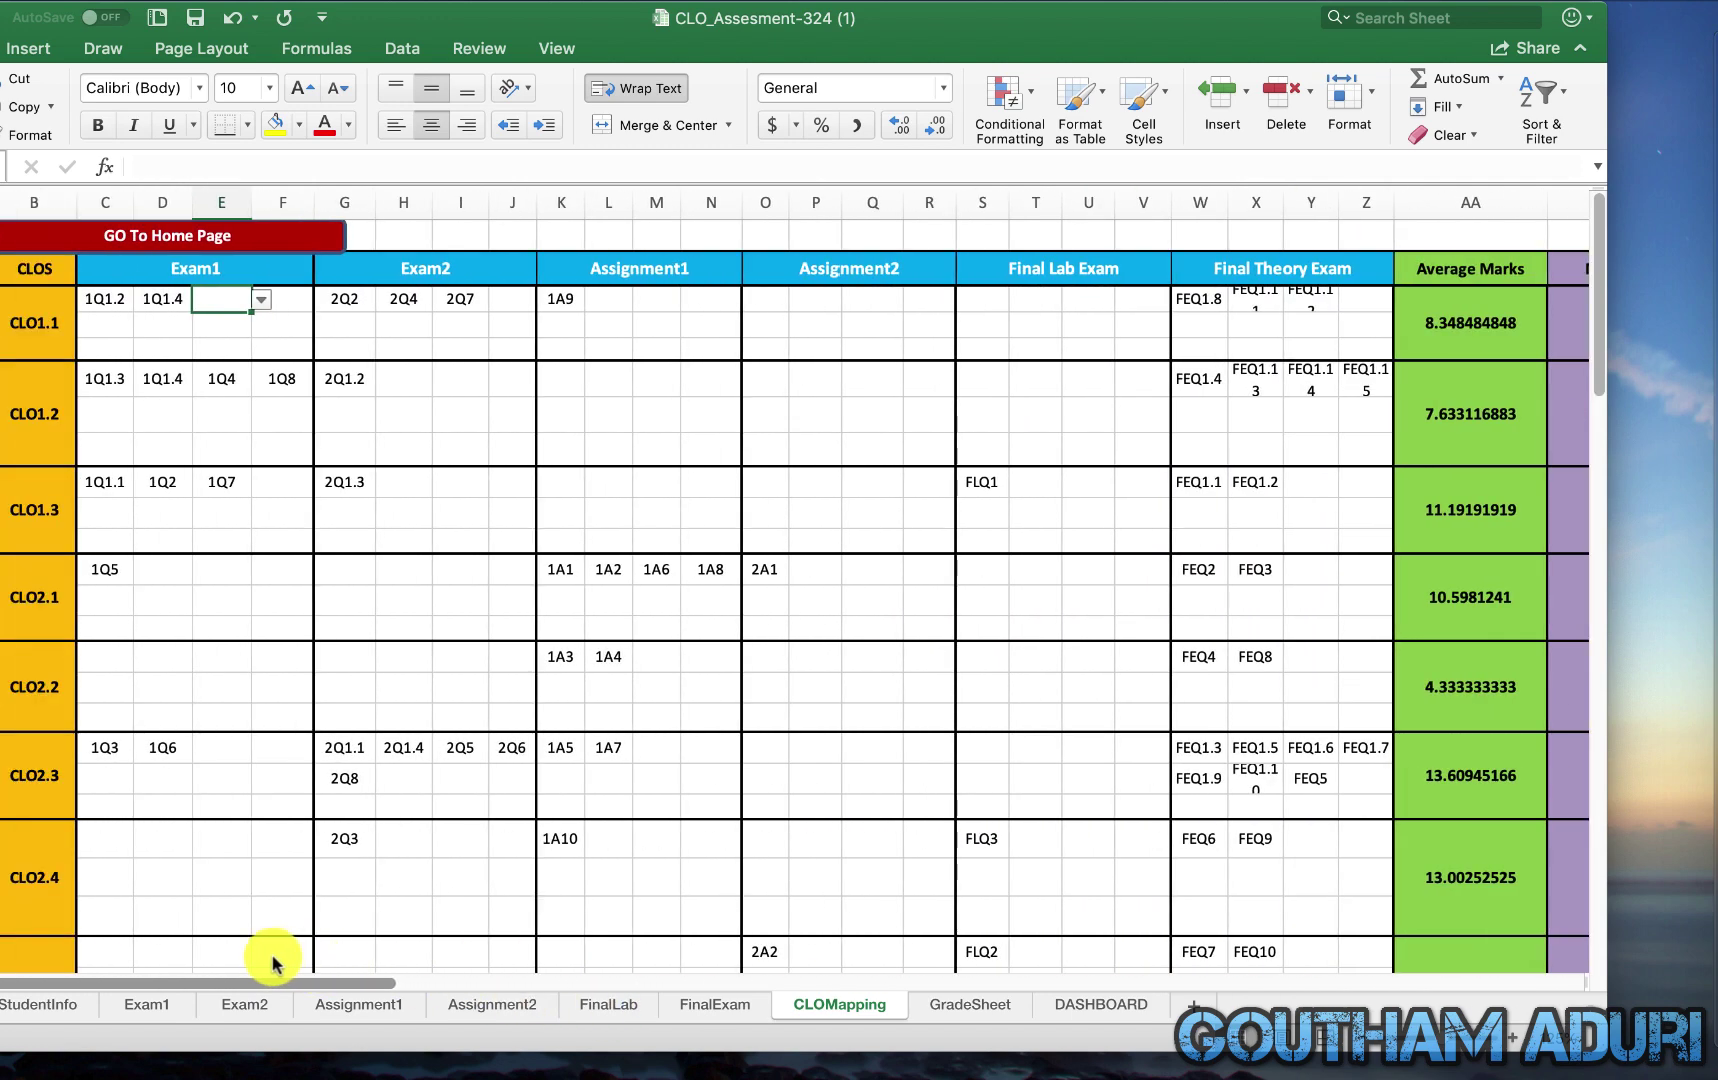
left_click(262, 301)
left_click(242, 462)
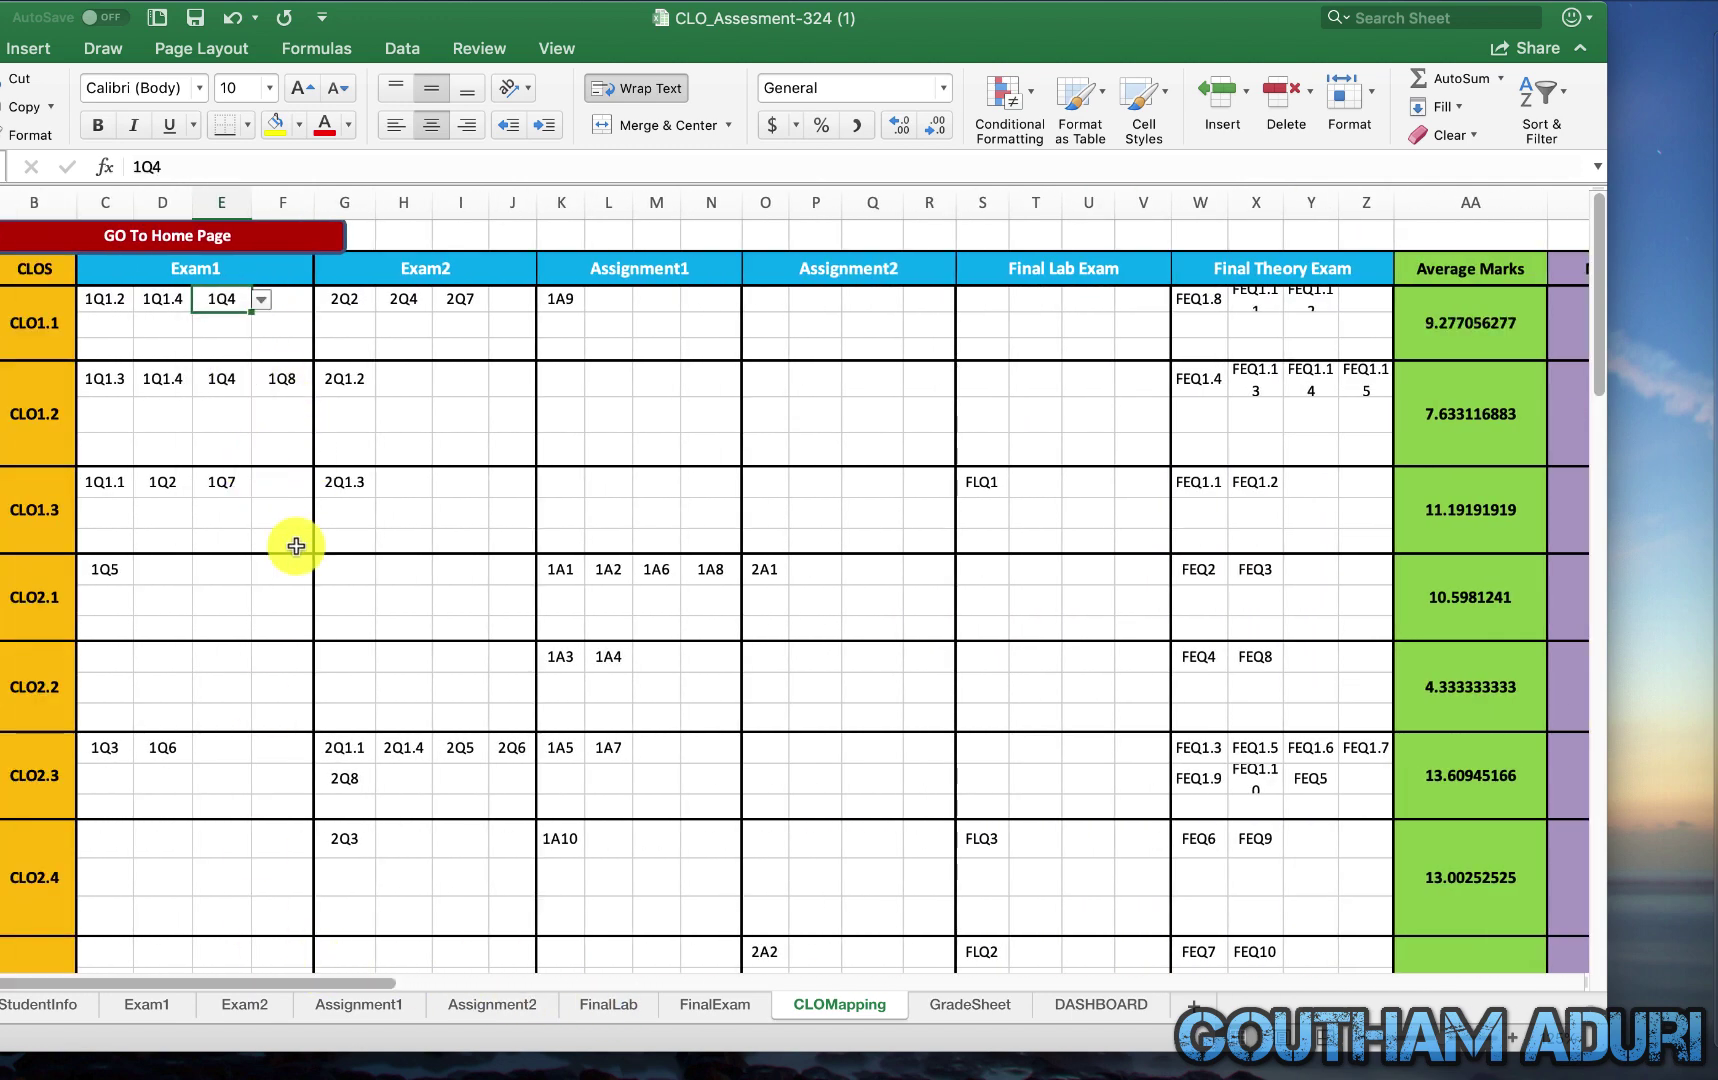
Check the Max Marks and Average Marks formulas for CLO1.1 on the CLOMapping sheet
left_click_drag(365, 990, 760, 995)
left_click(445, 318)
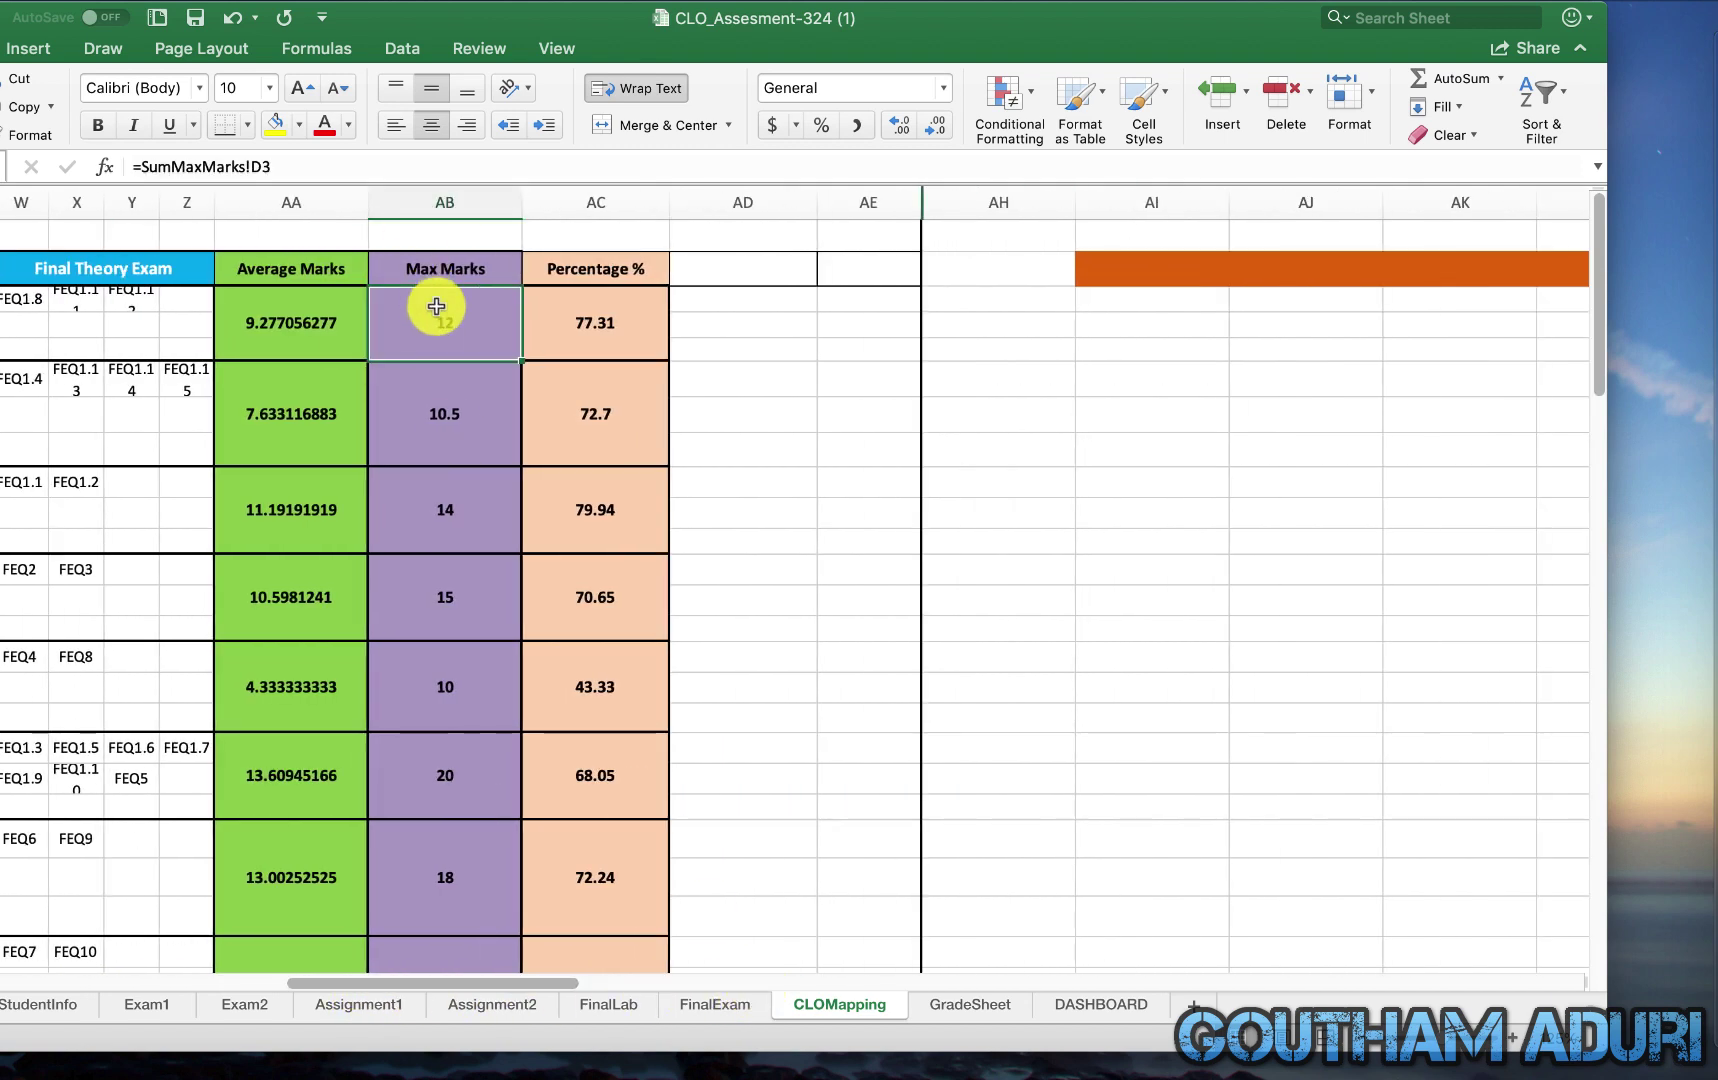
left_click_drag(352, 990, 2, 962)
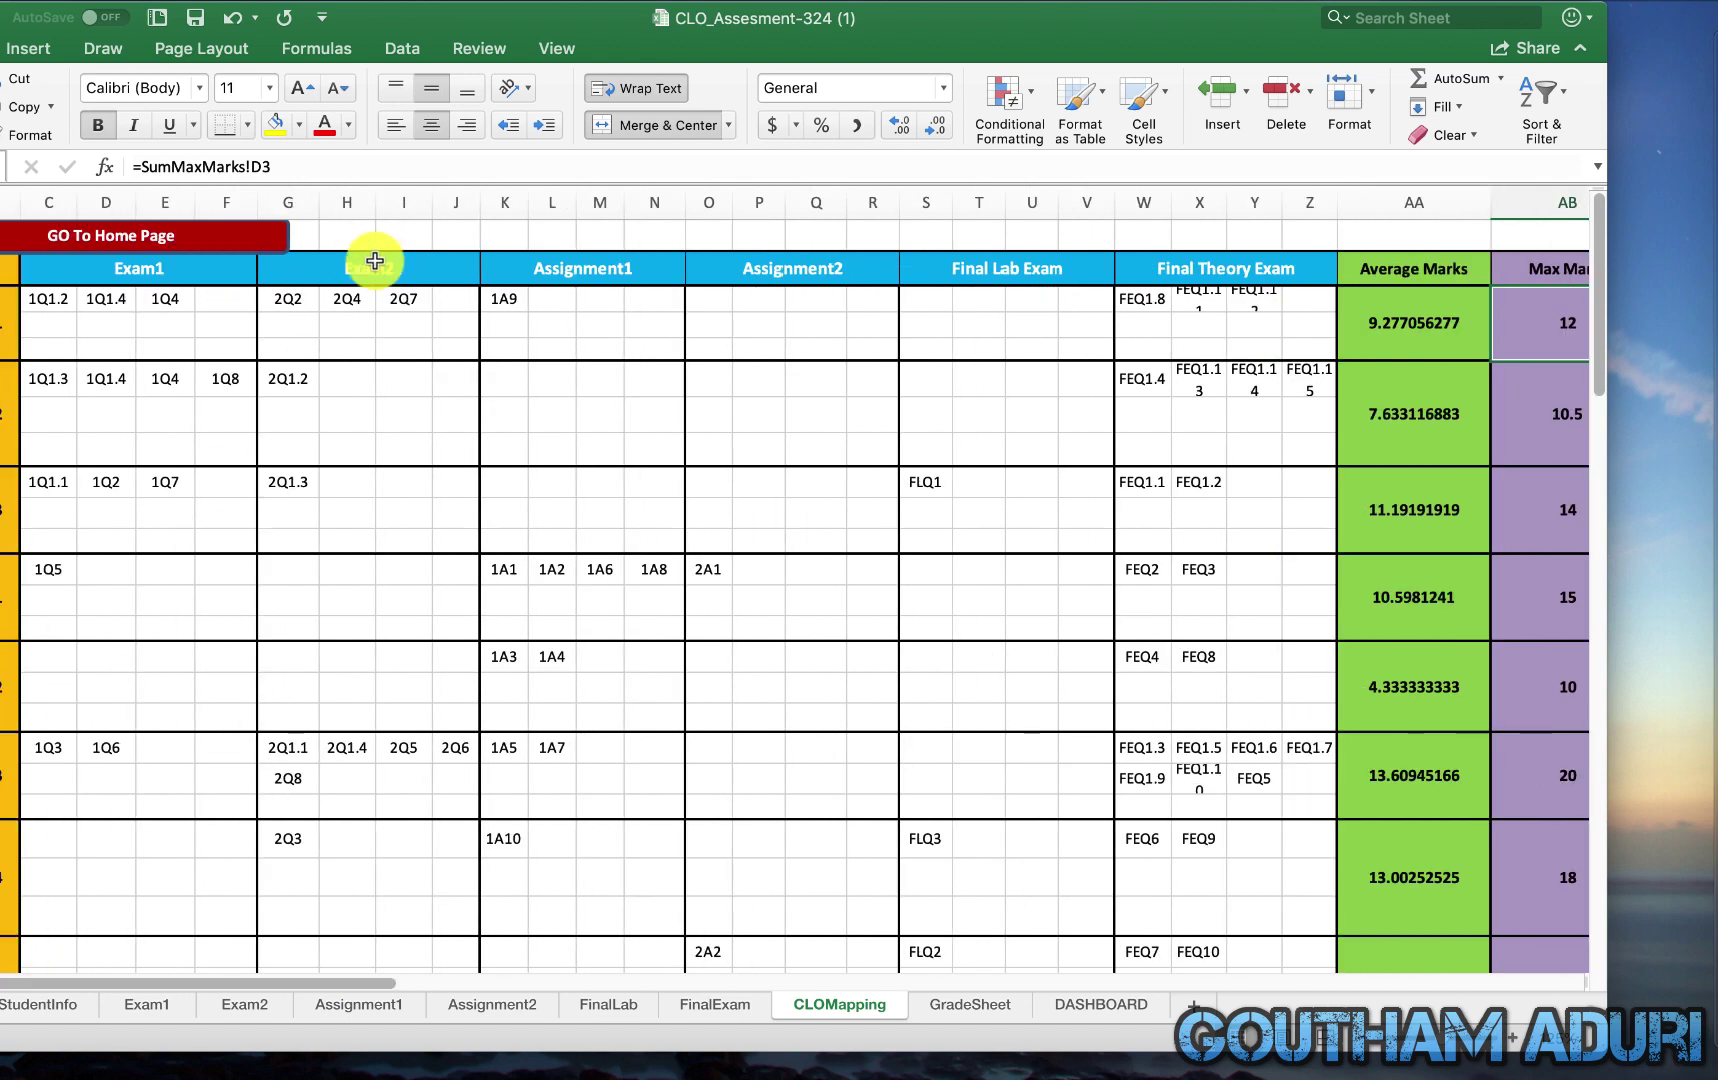
left_click_drag(514, 15, 619, 14)
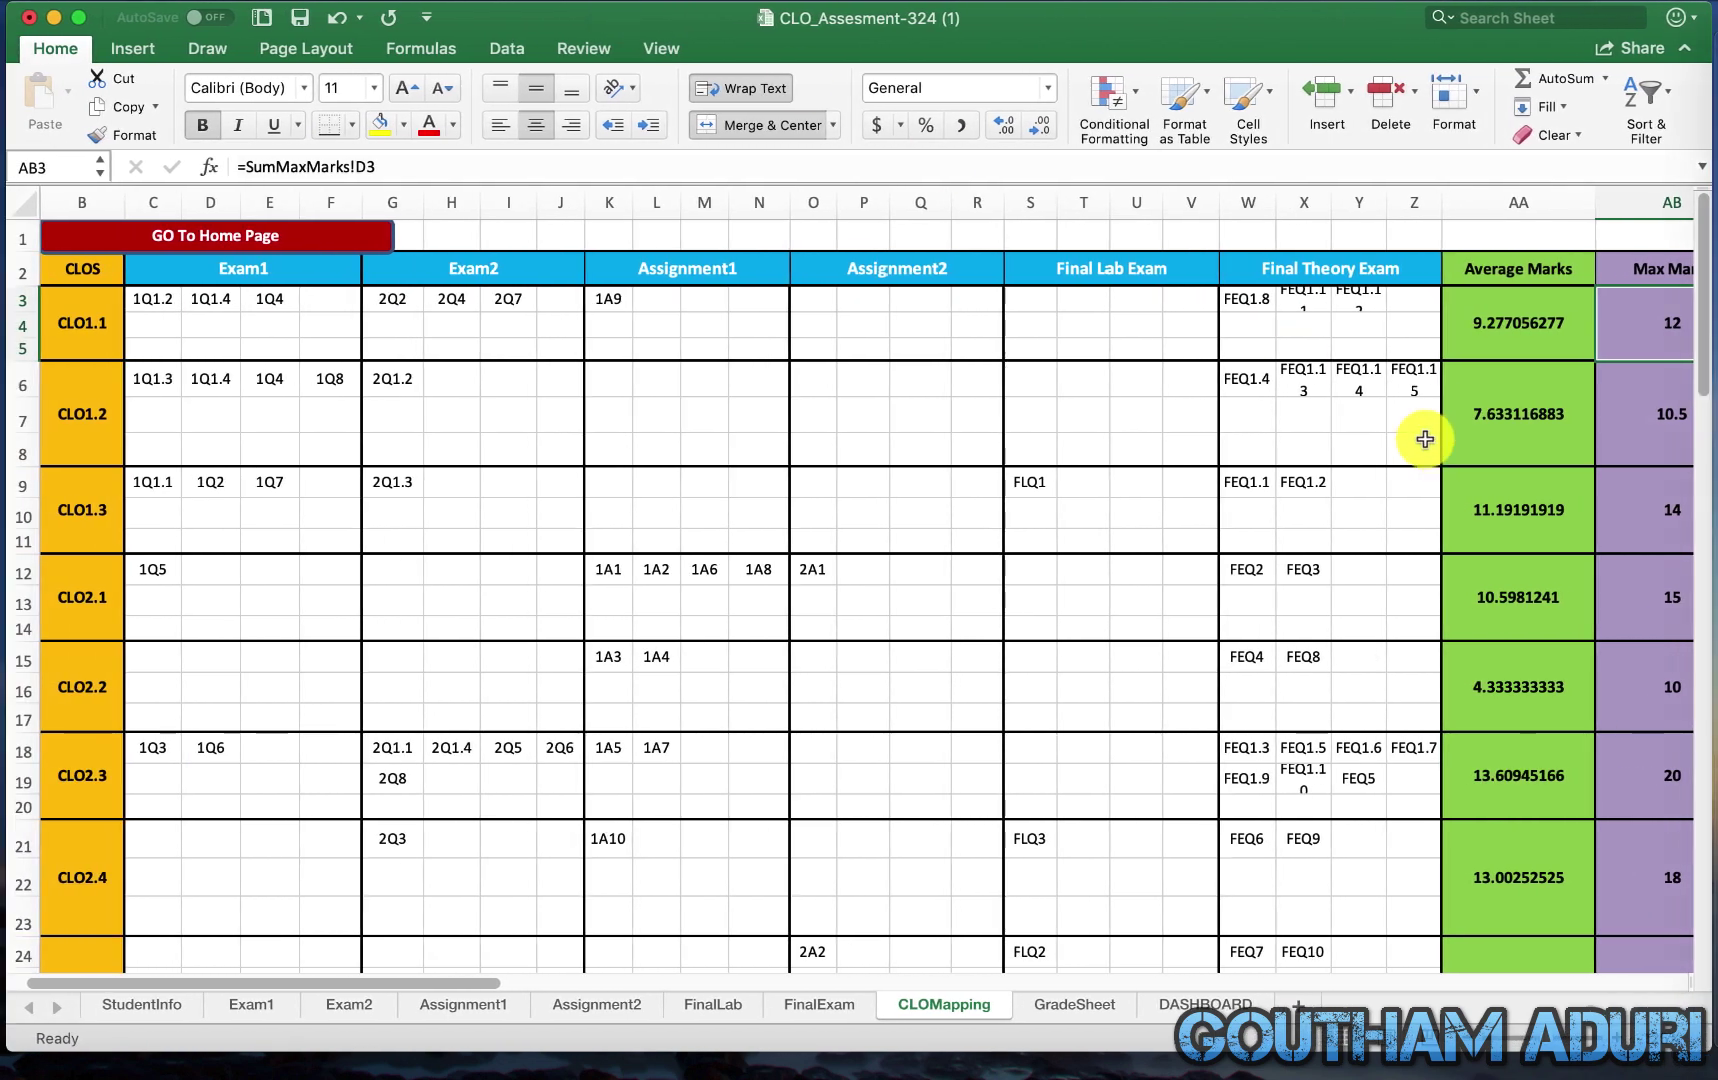
left_click(1503, 349)
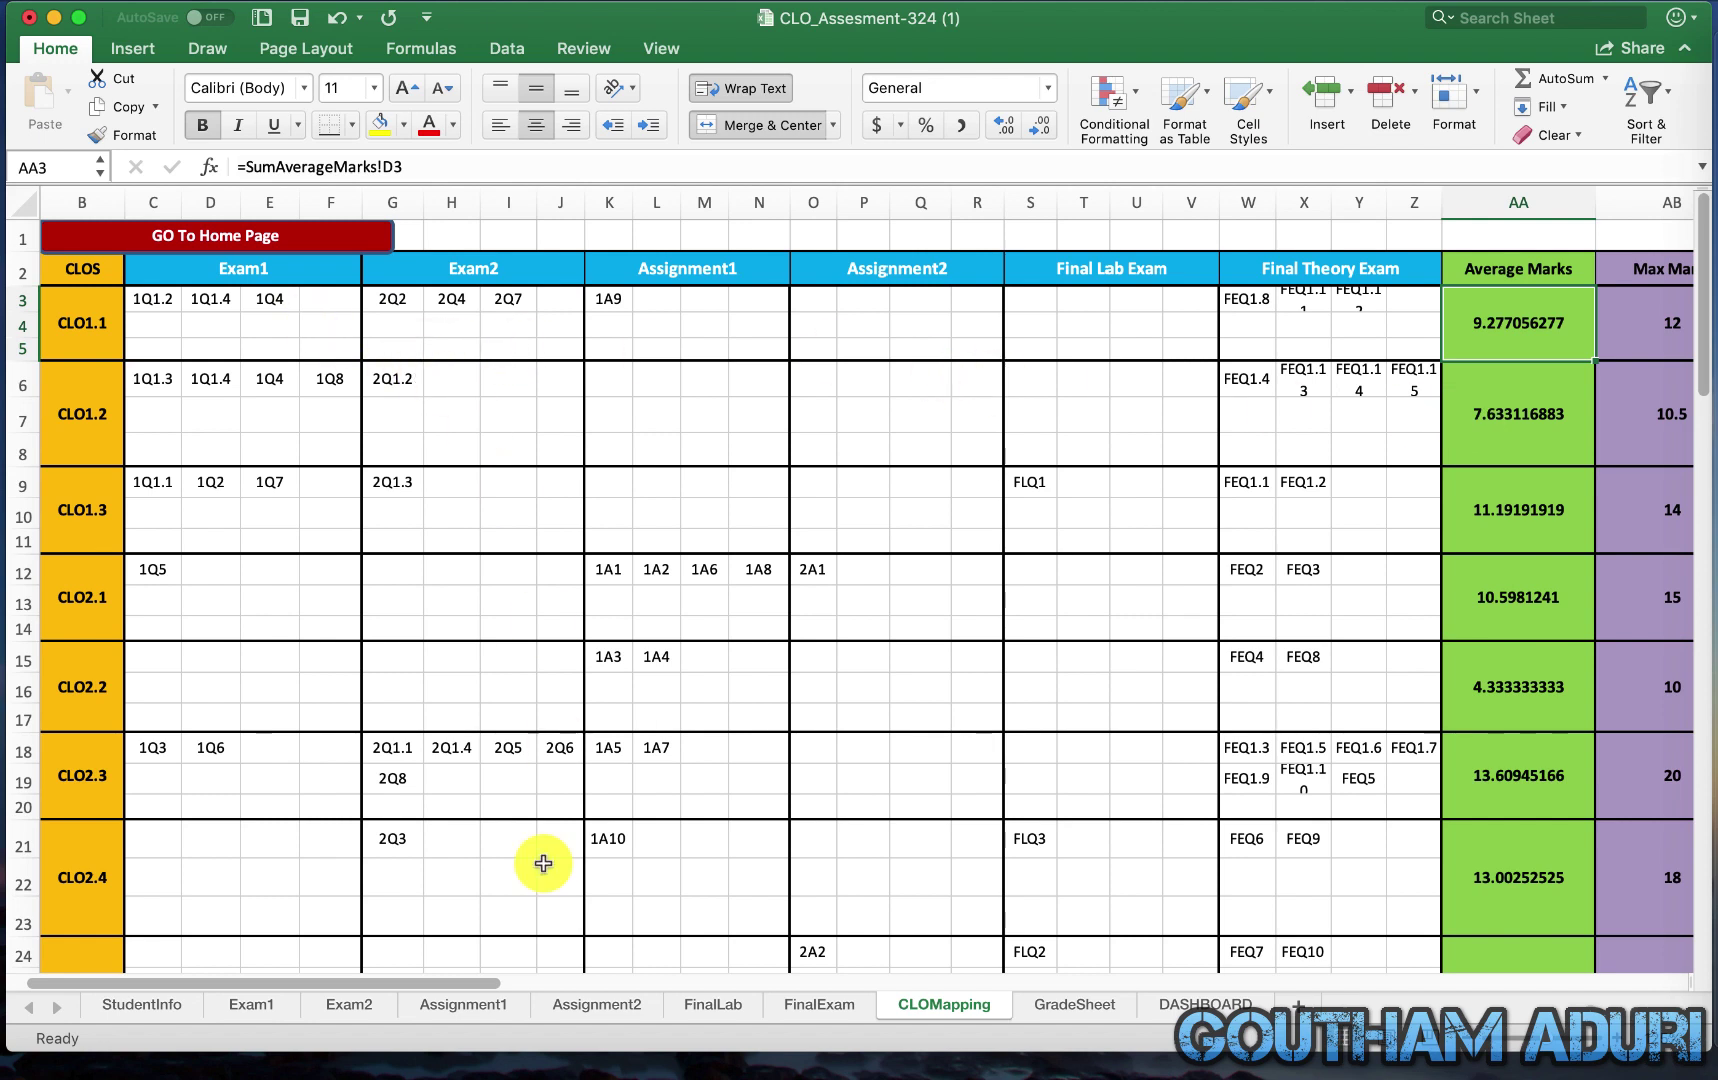
Look over the questions mapped to each CLO and inspect the free Exam1 cell C4 for CLO1.1
left_click_drag(395, 978, 356, 986)
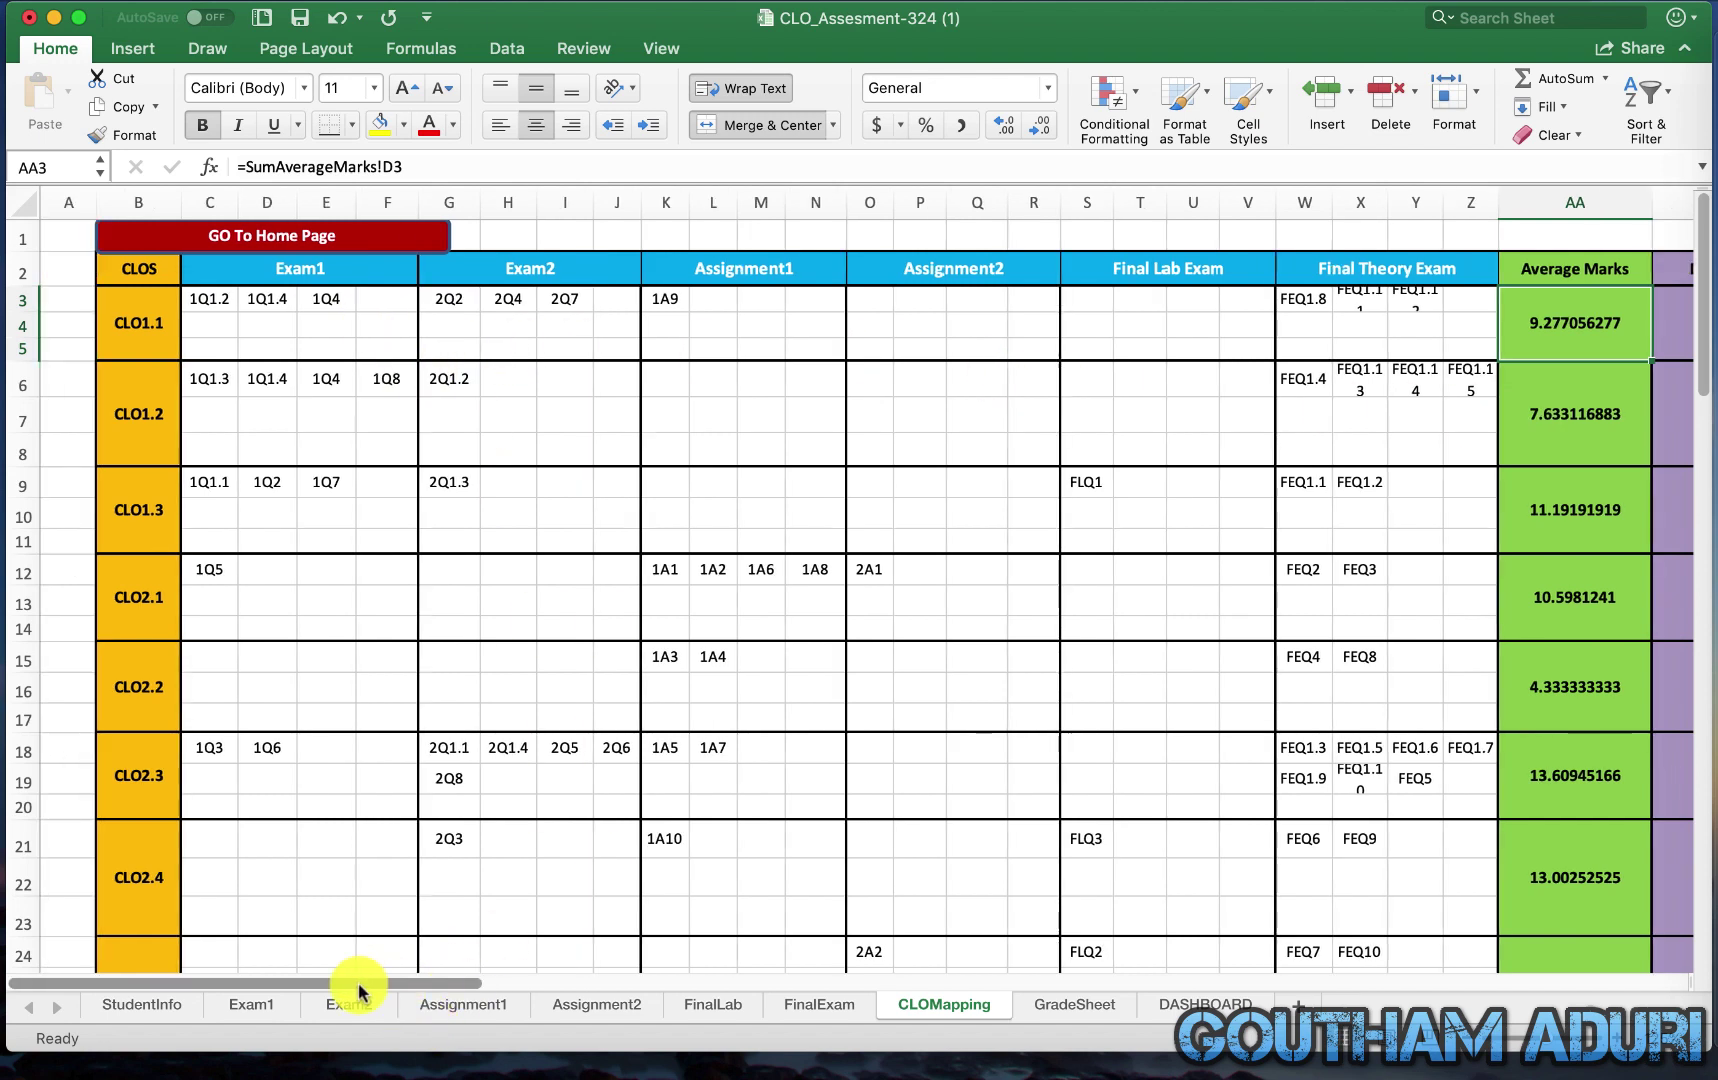
scroll(498, 752, "down", 6)
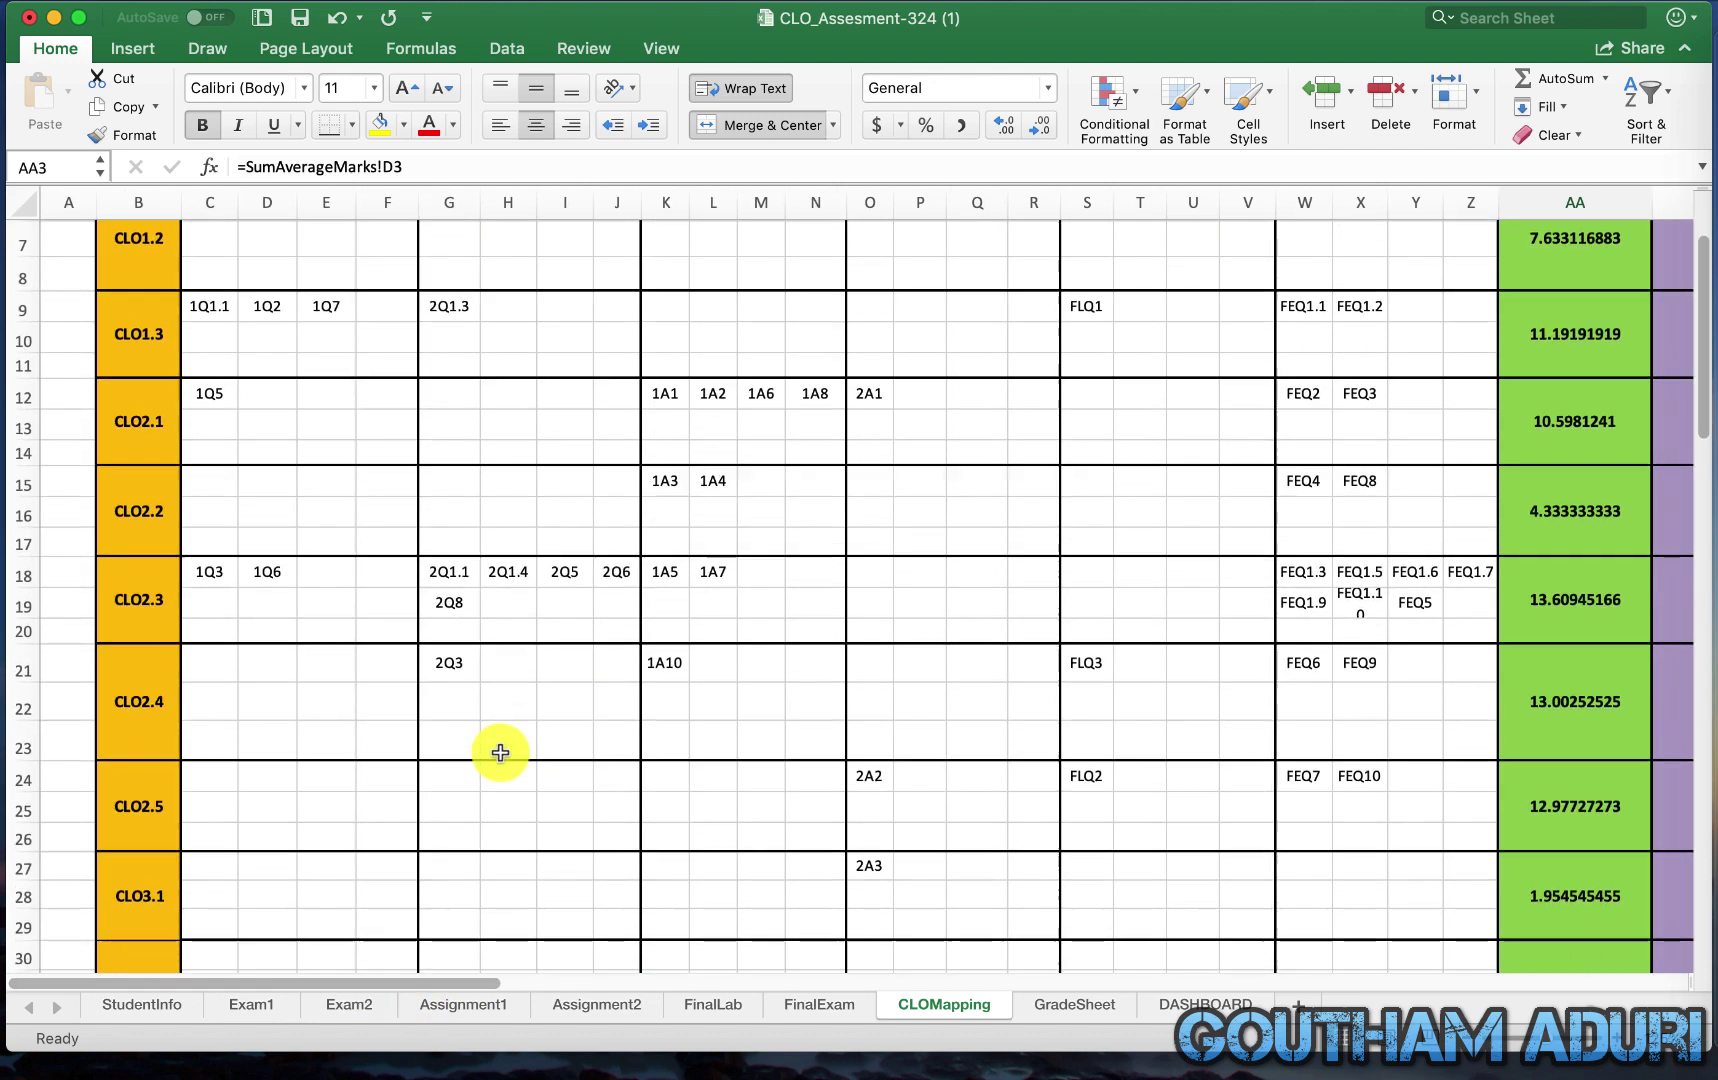
scroll(500, 752, "up", 6)
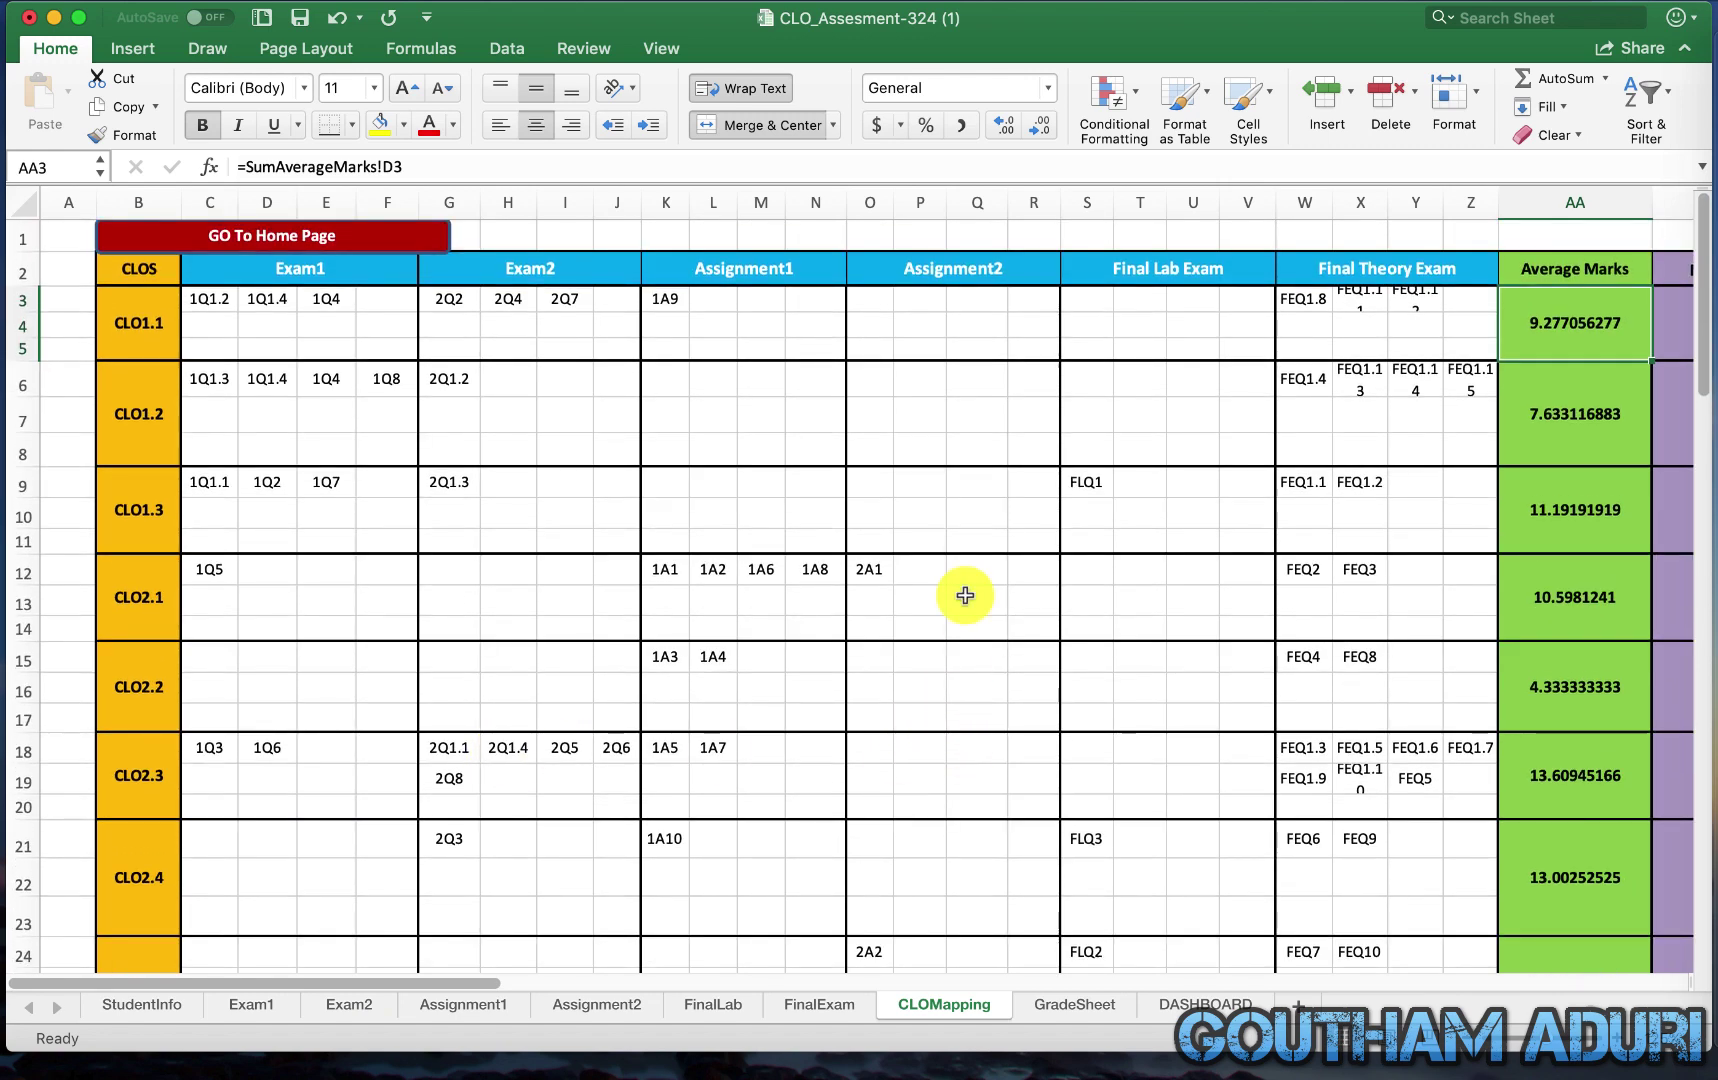
left_click(224, 330)
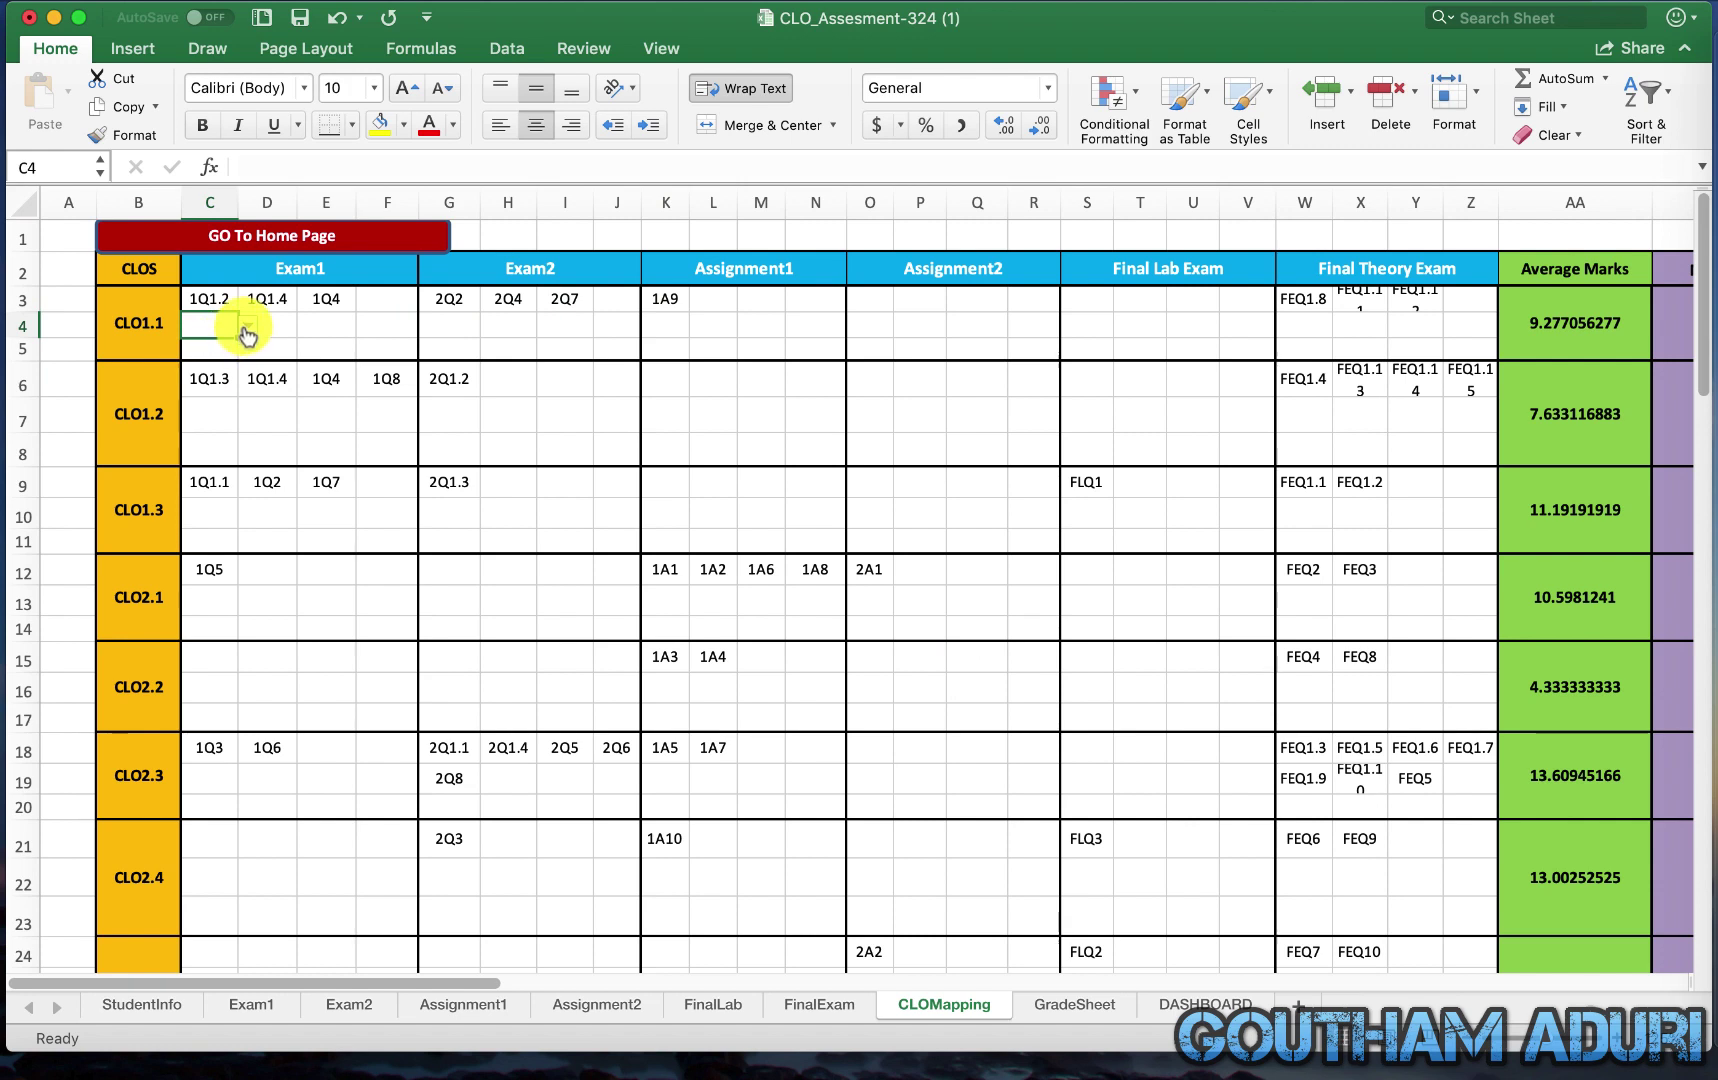
left_click(245, 328)
left_click(245, 328)
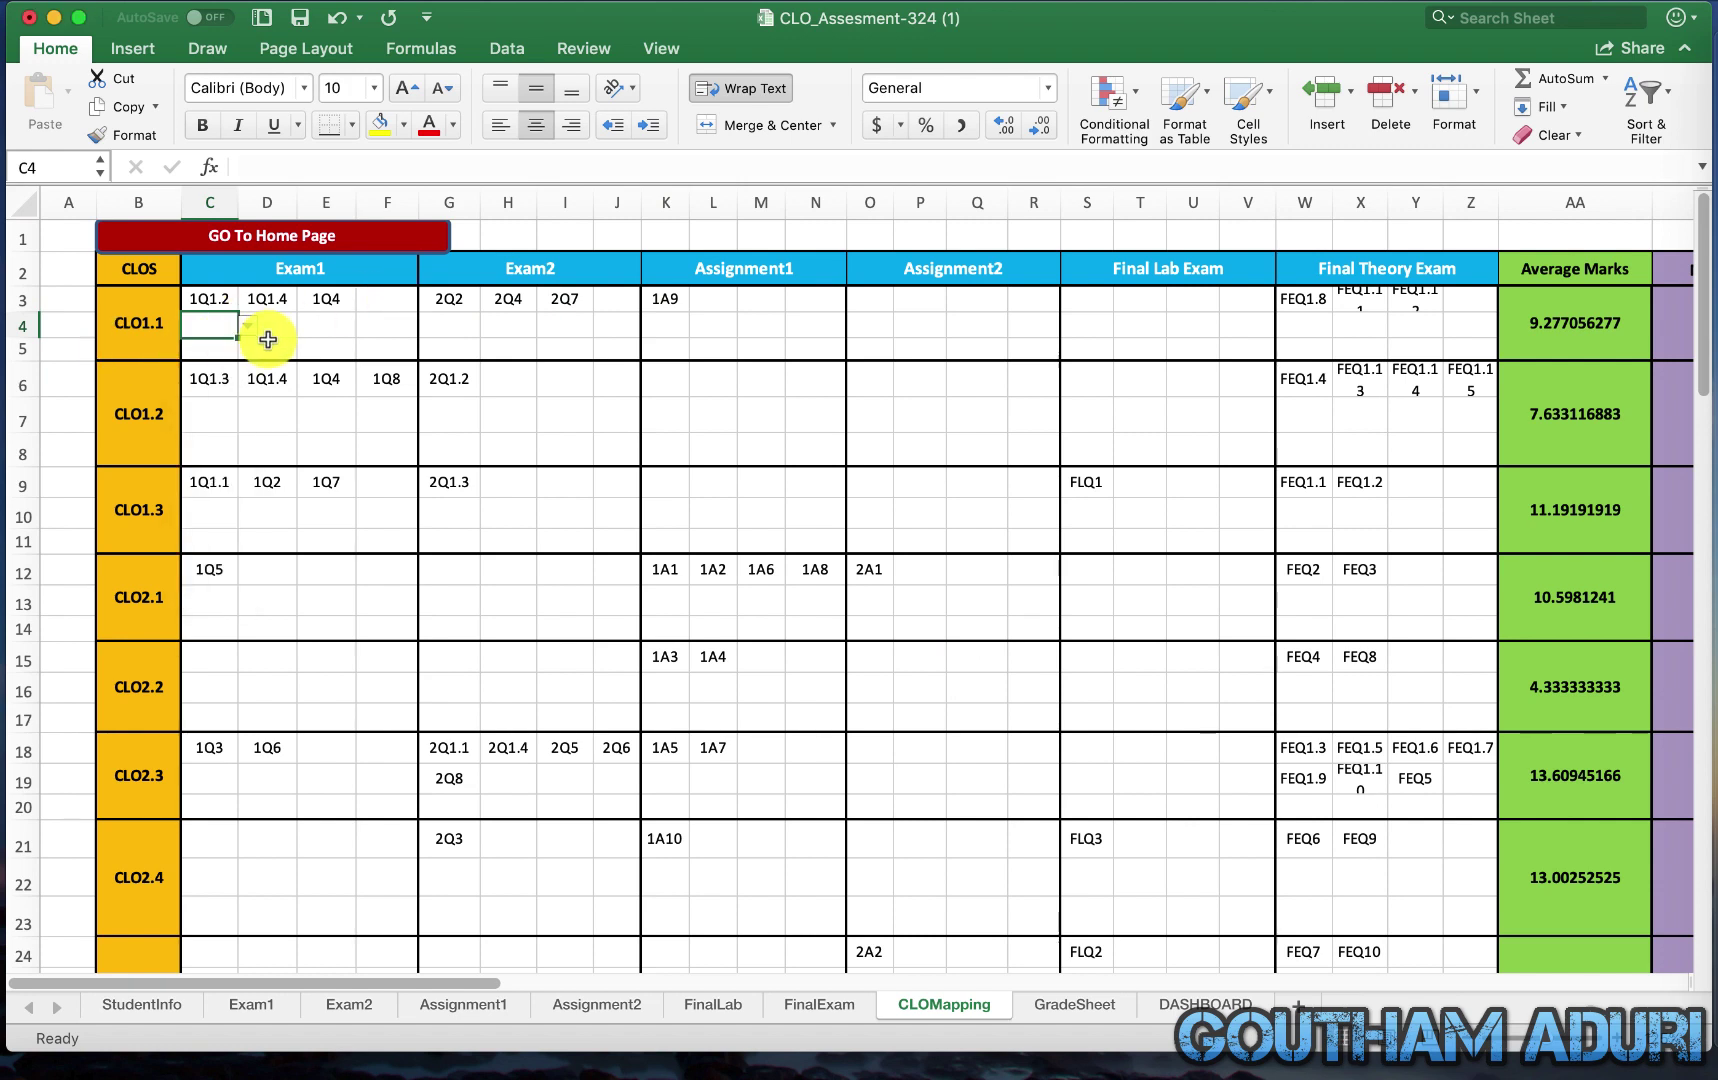
scroll(330, 529, "down", 4)
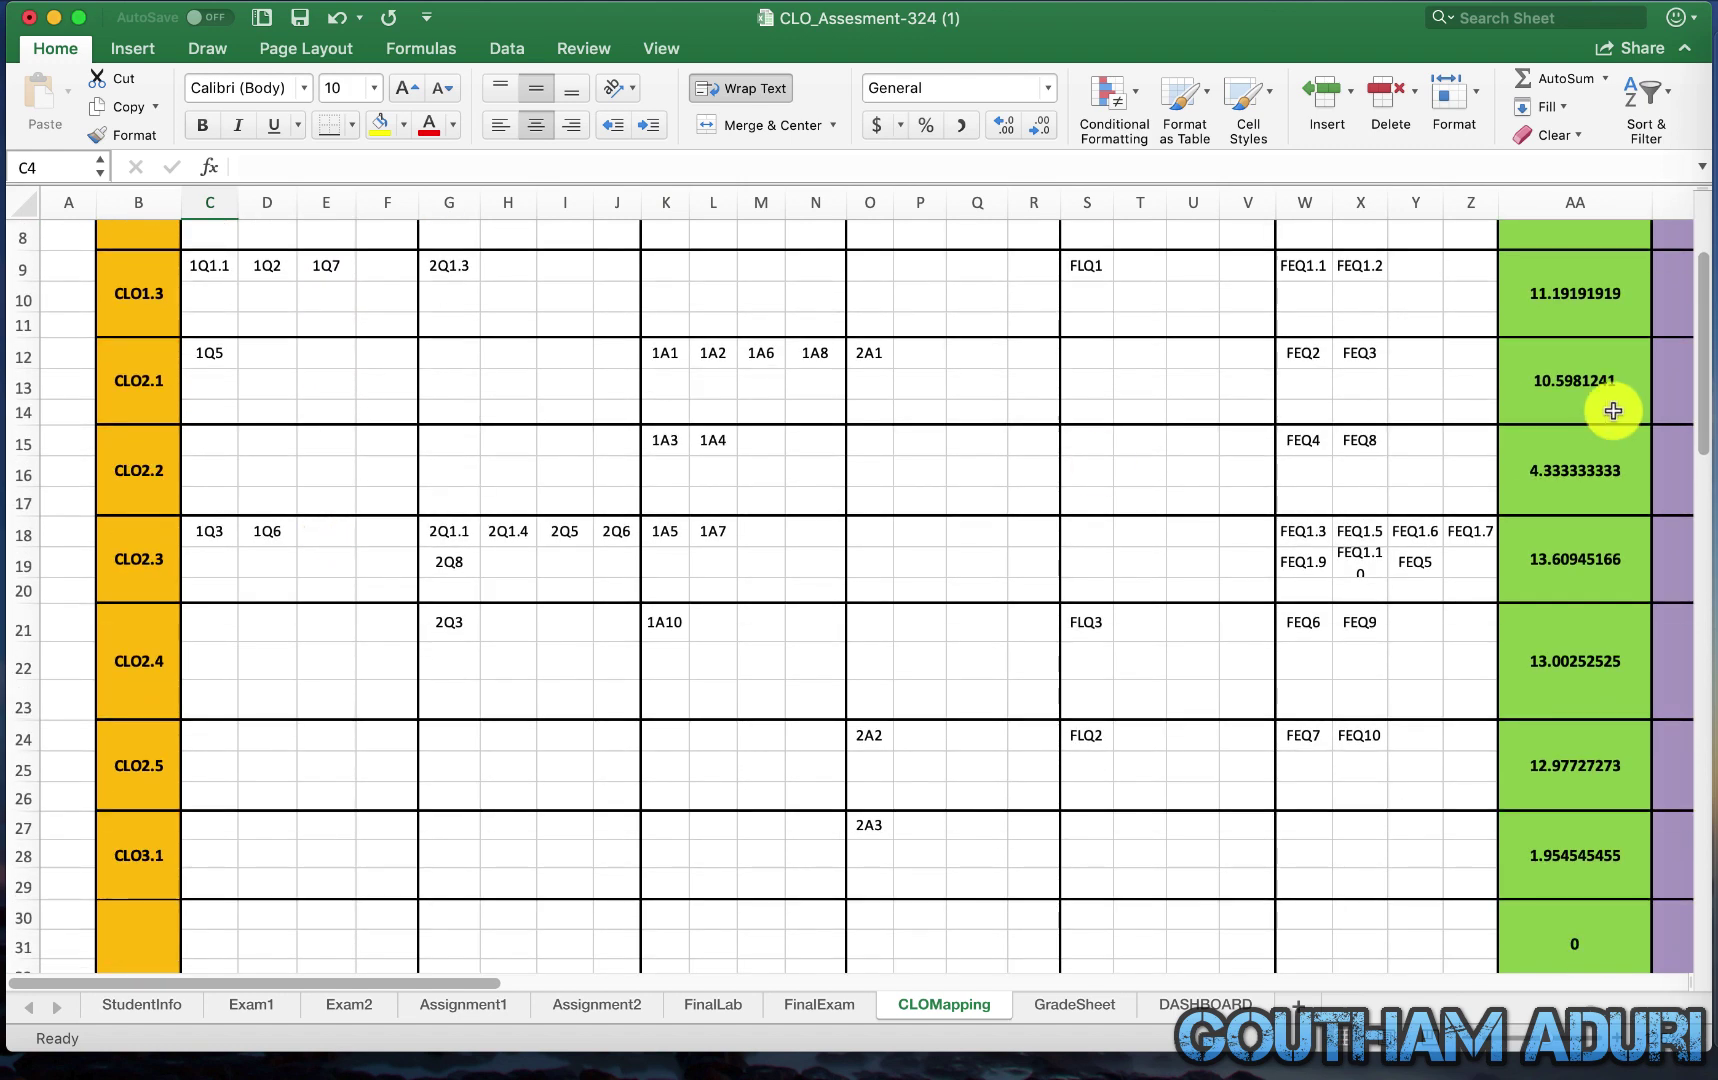
Switch to the Word course report and review learning outcomes 1.1 to 2.5 with their assessment methods and results
left_click(1650, 560)
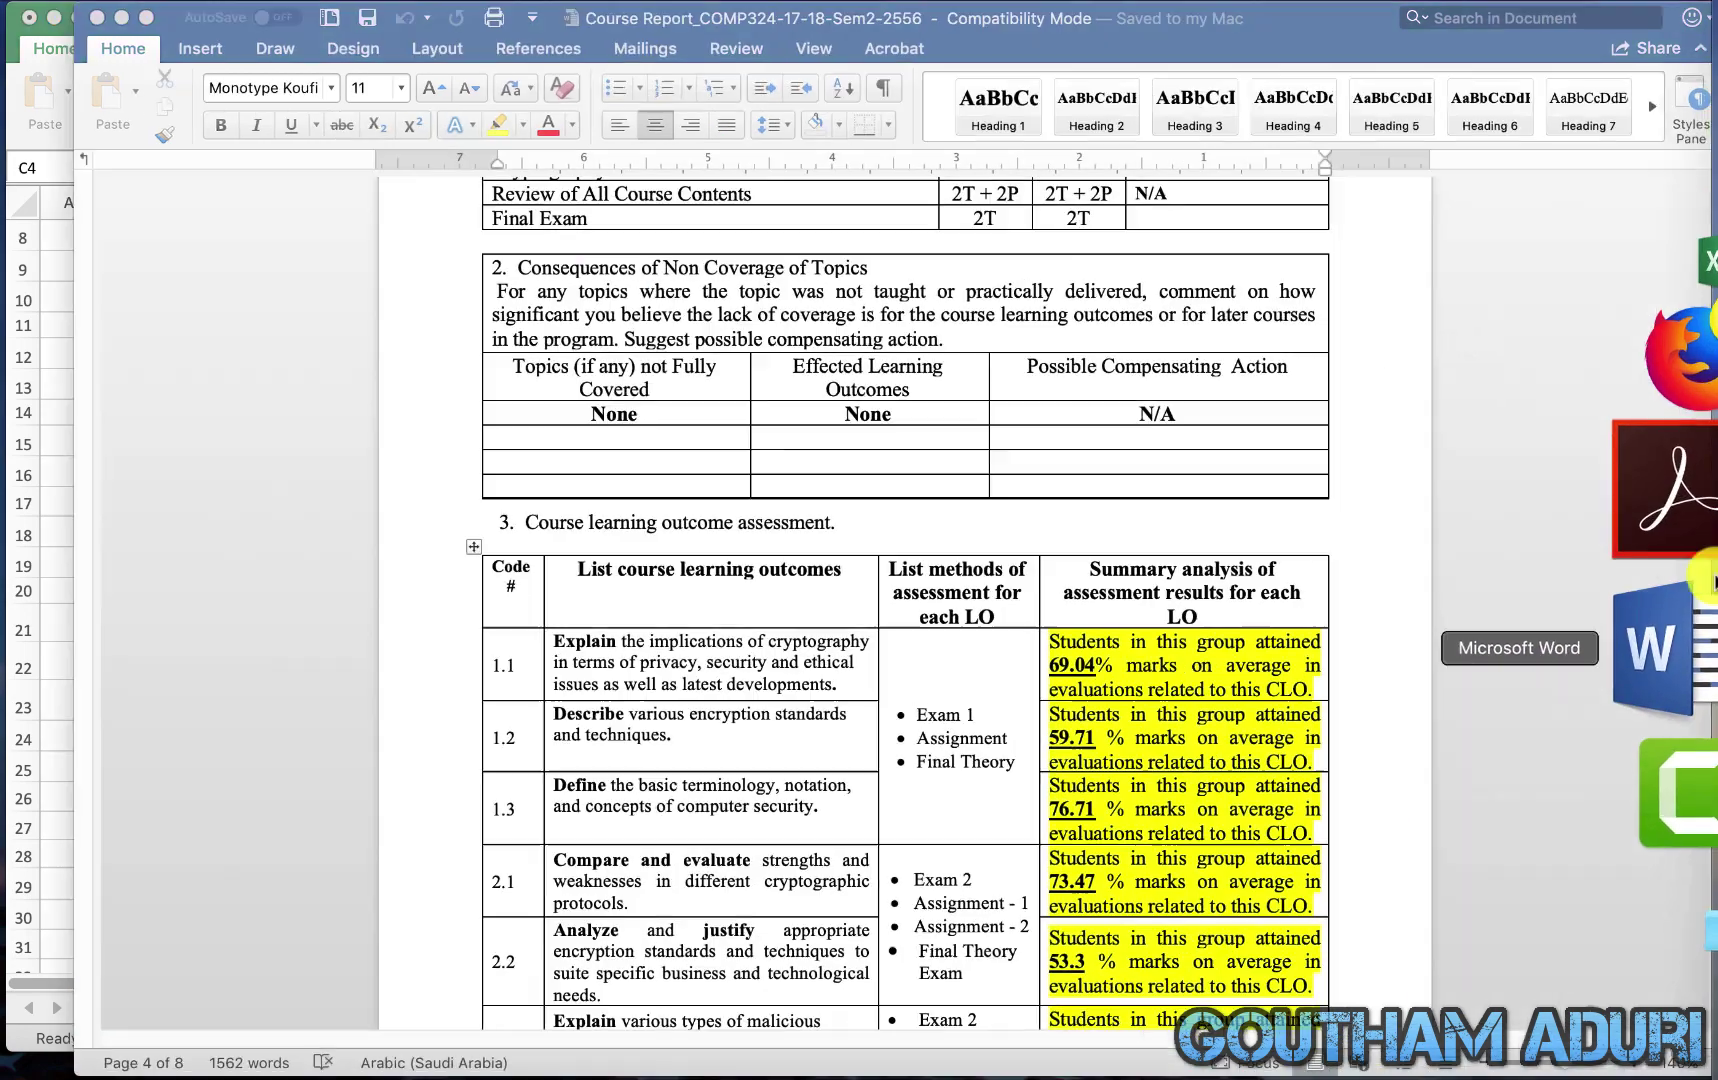
scroll(720, 748, "down", 5)
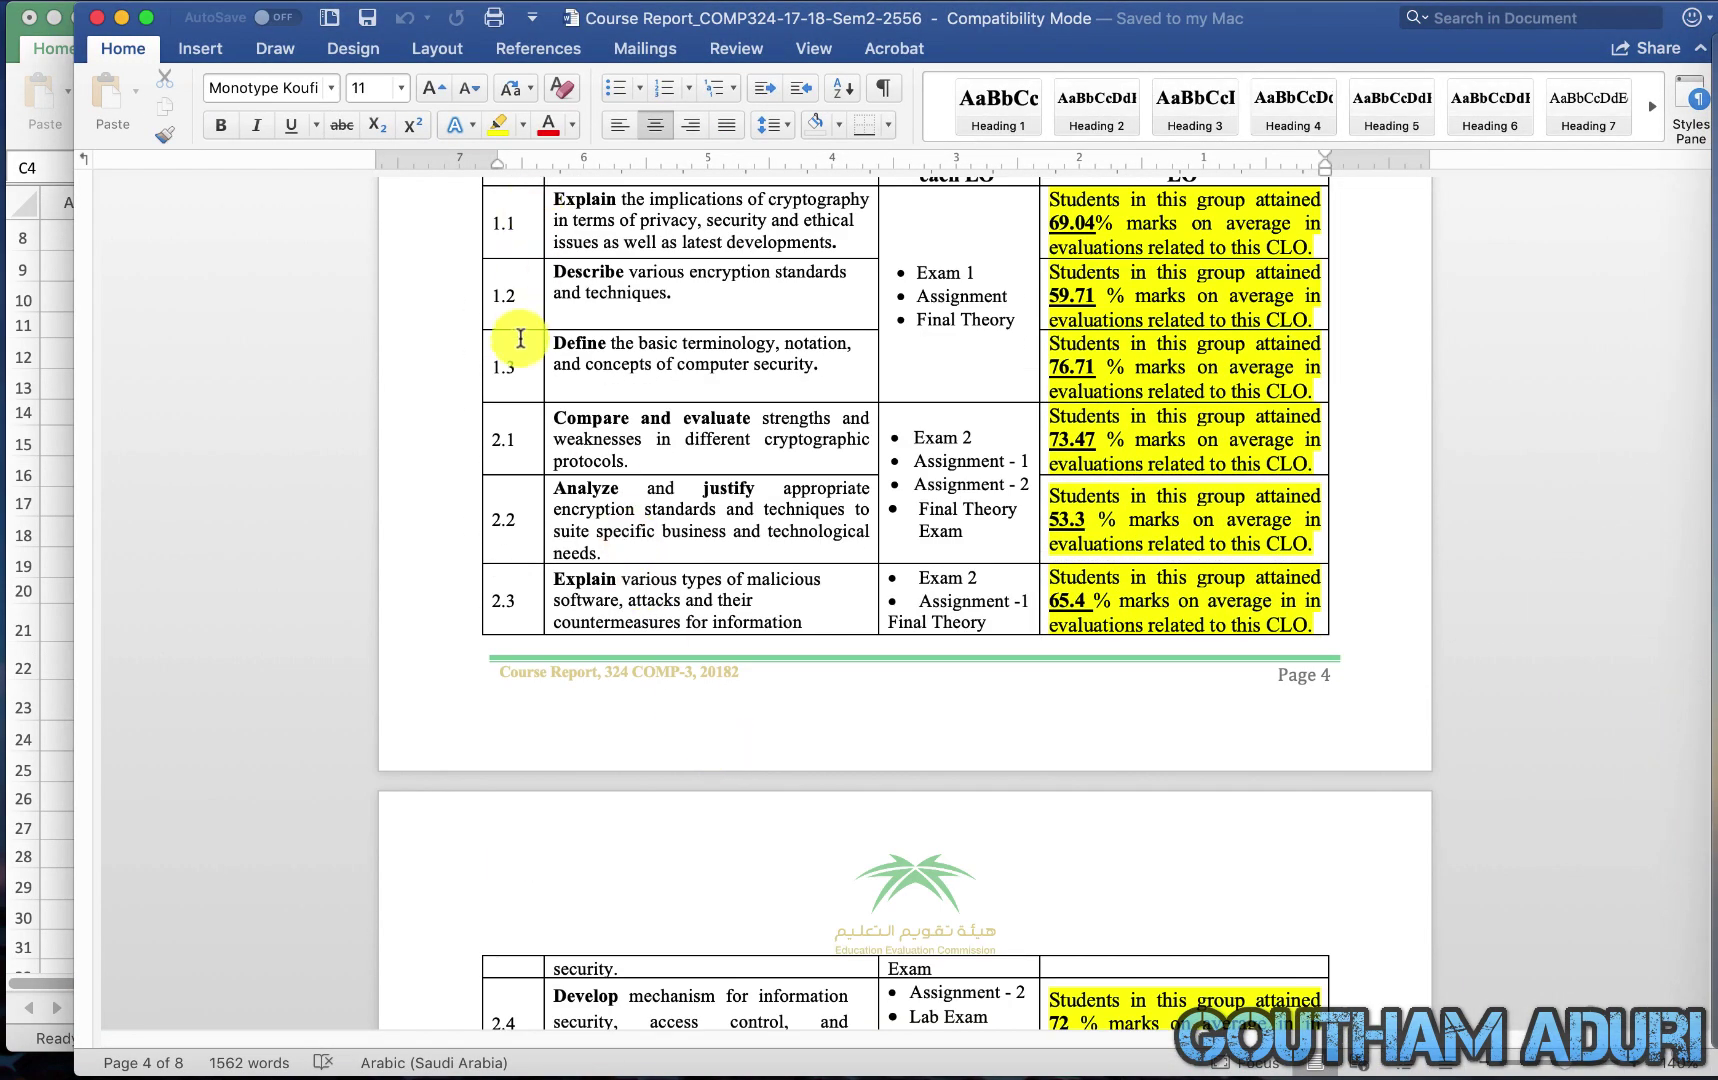
scroll(521, 560, "down", 3)
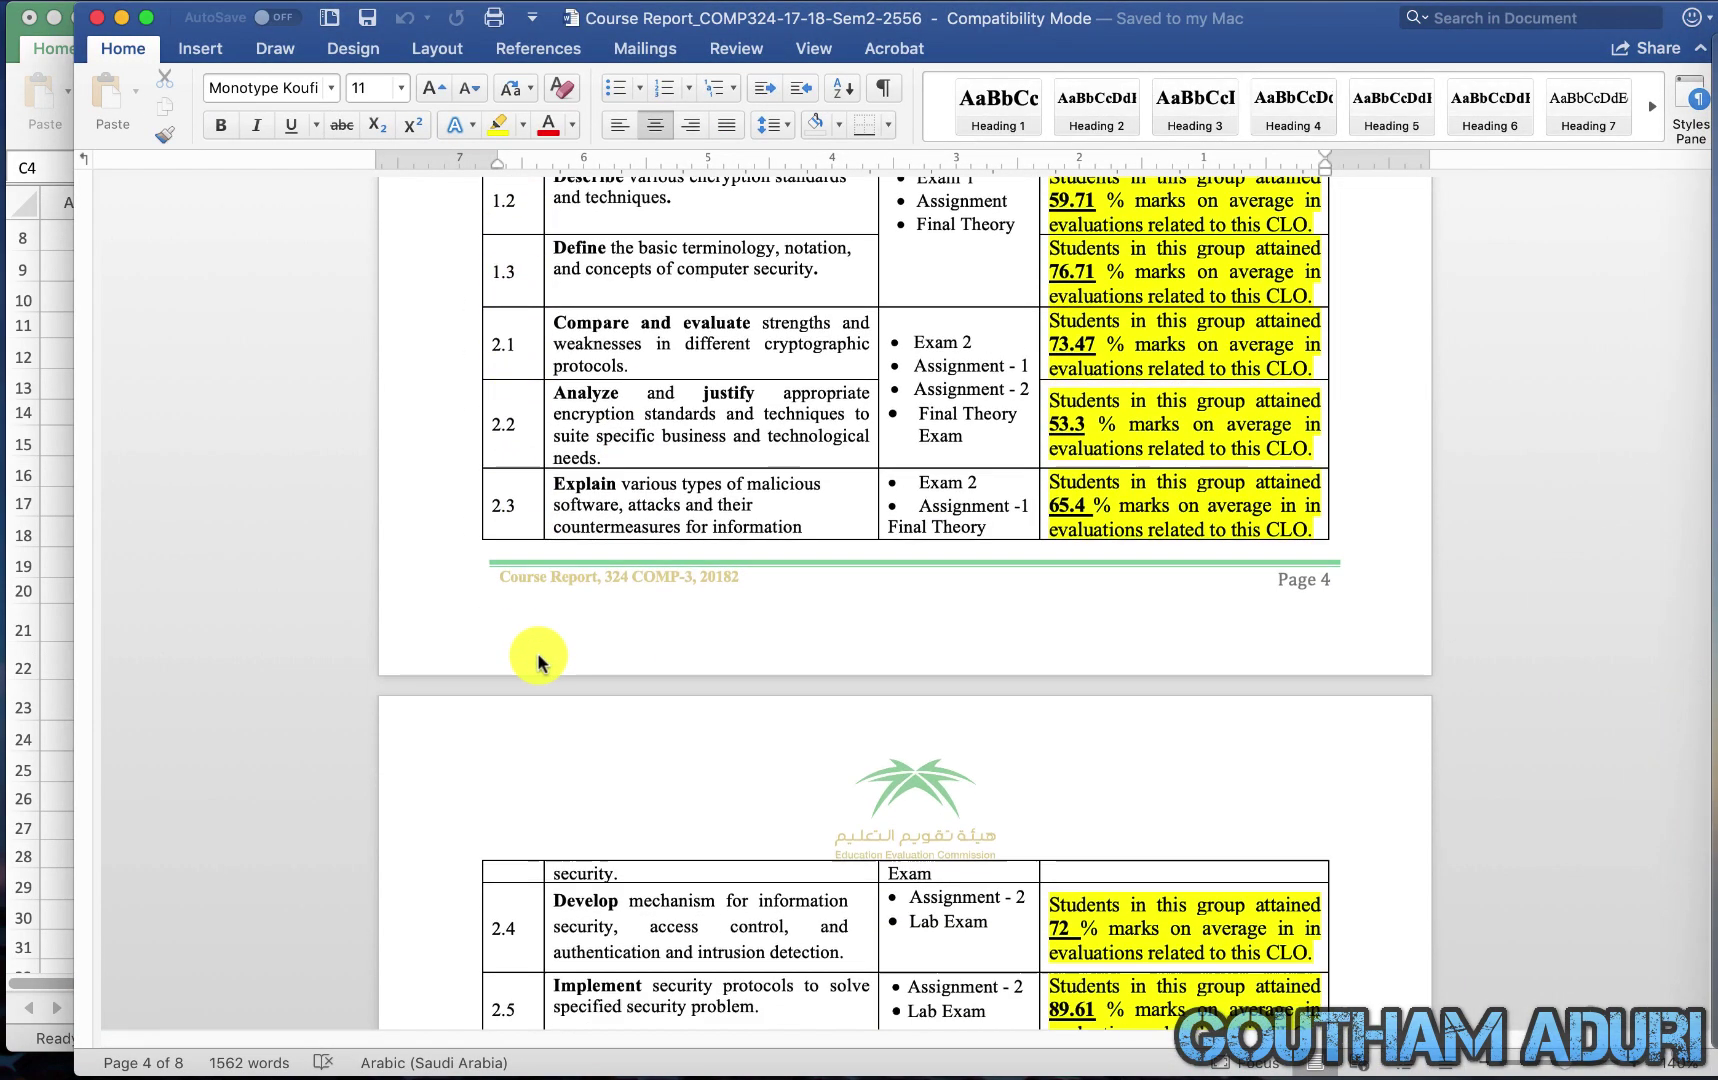
left_click(122, 20)
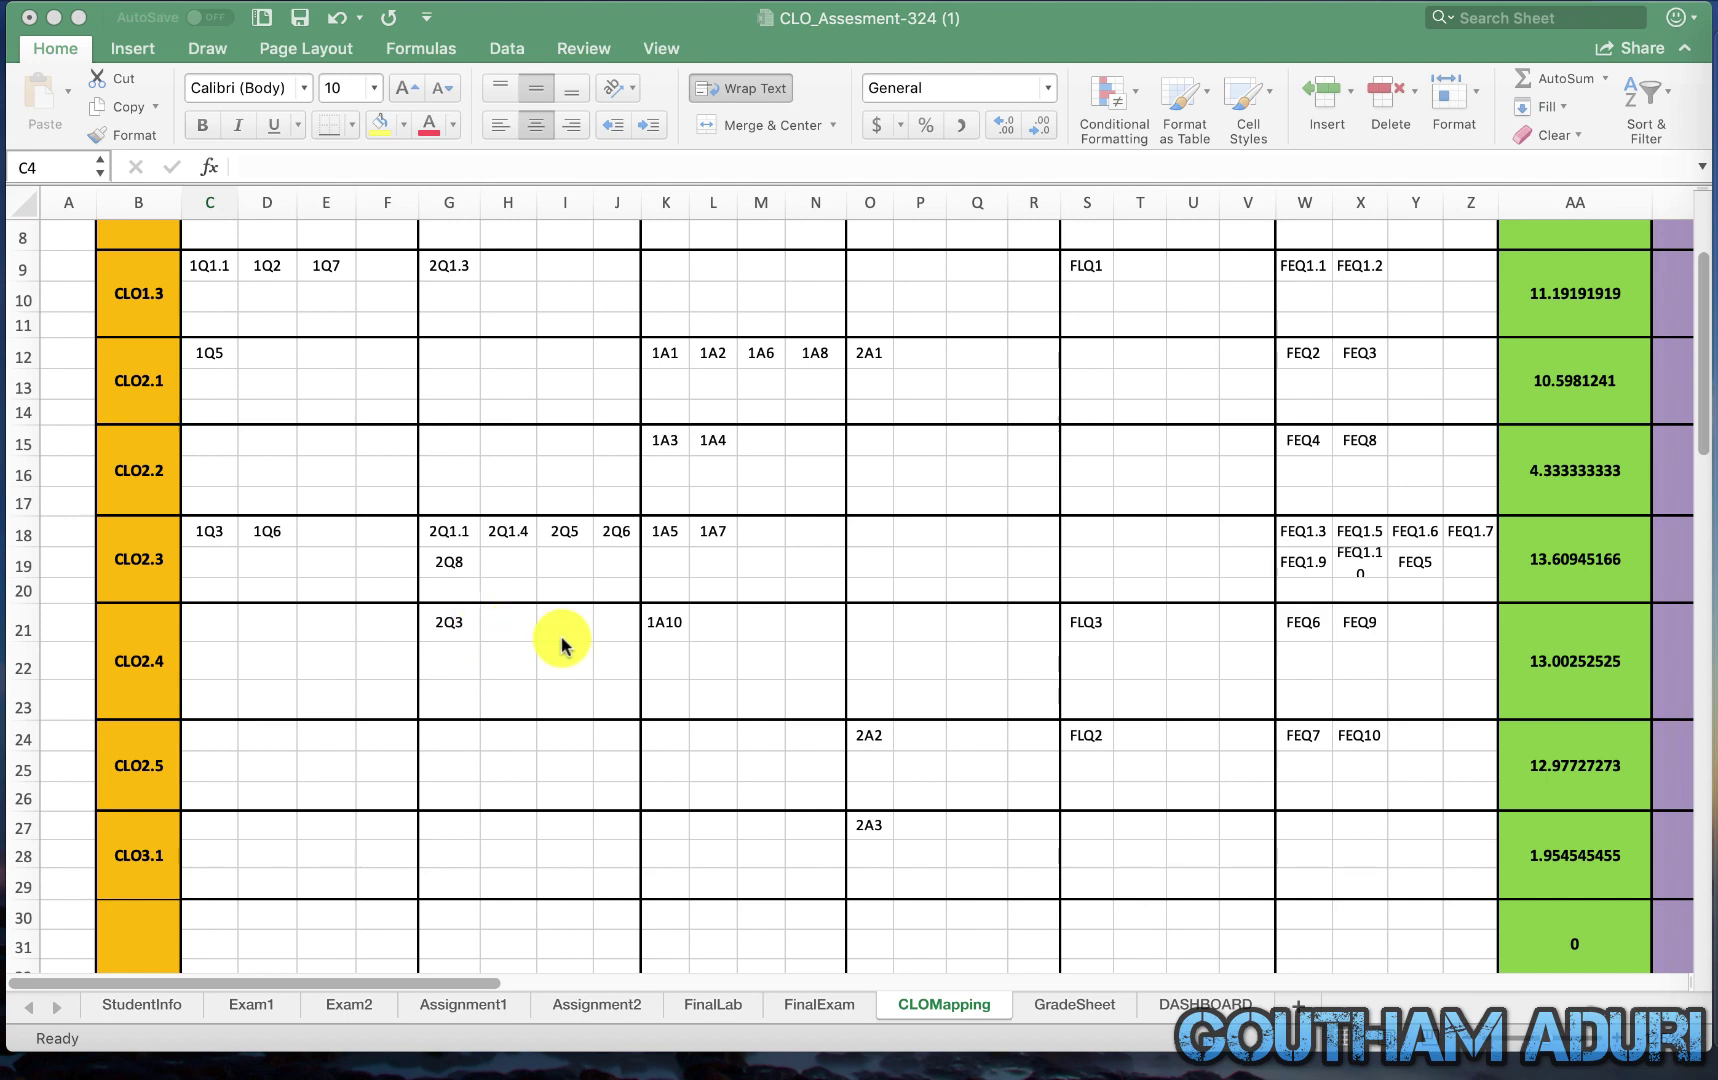
Review the CLO rows of the mapping sheet in the Excel workbook and return to the StudentInfo sheet
scroll(644, 656, "down", 1)
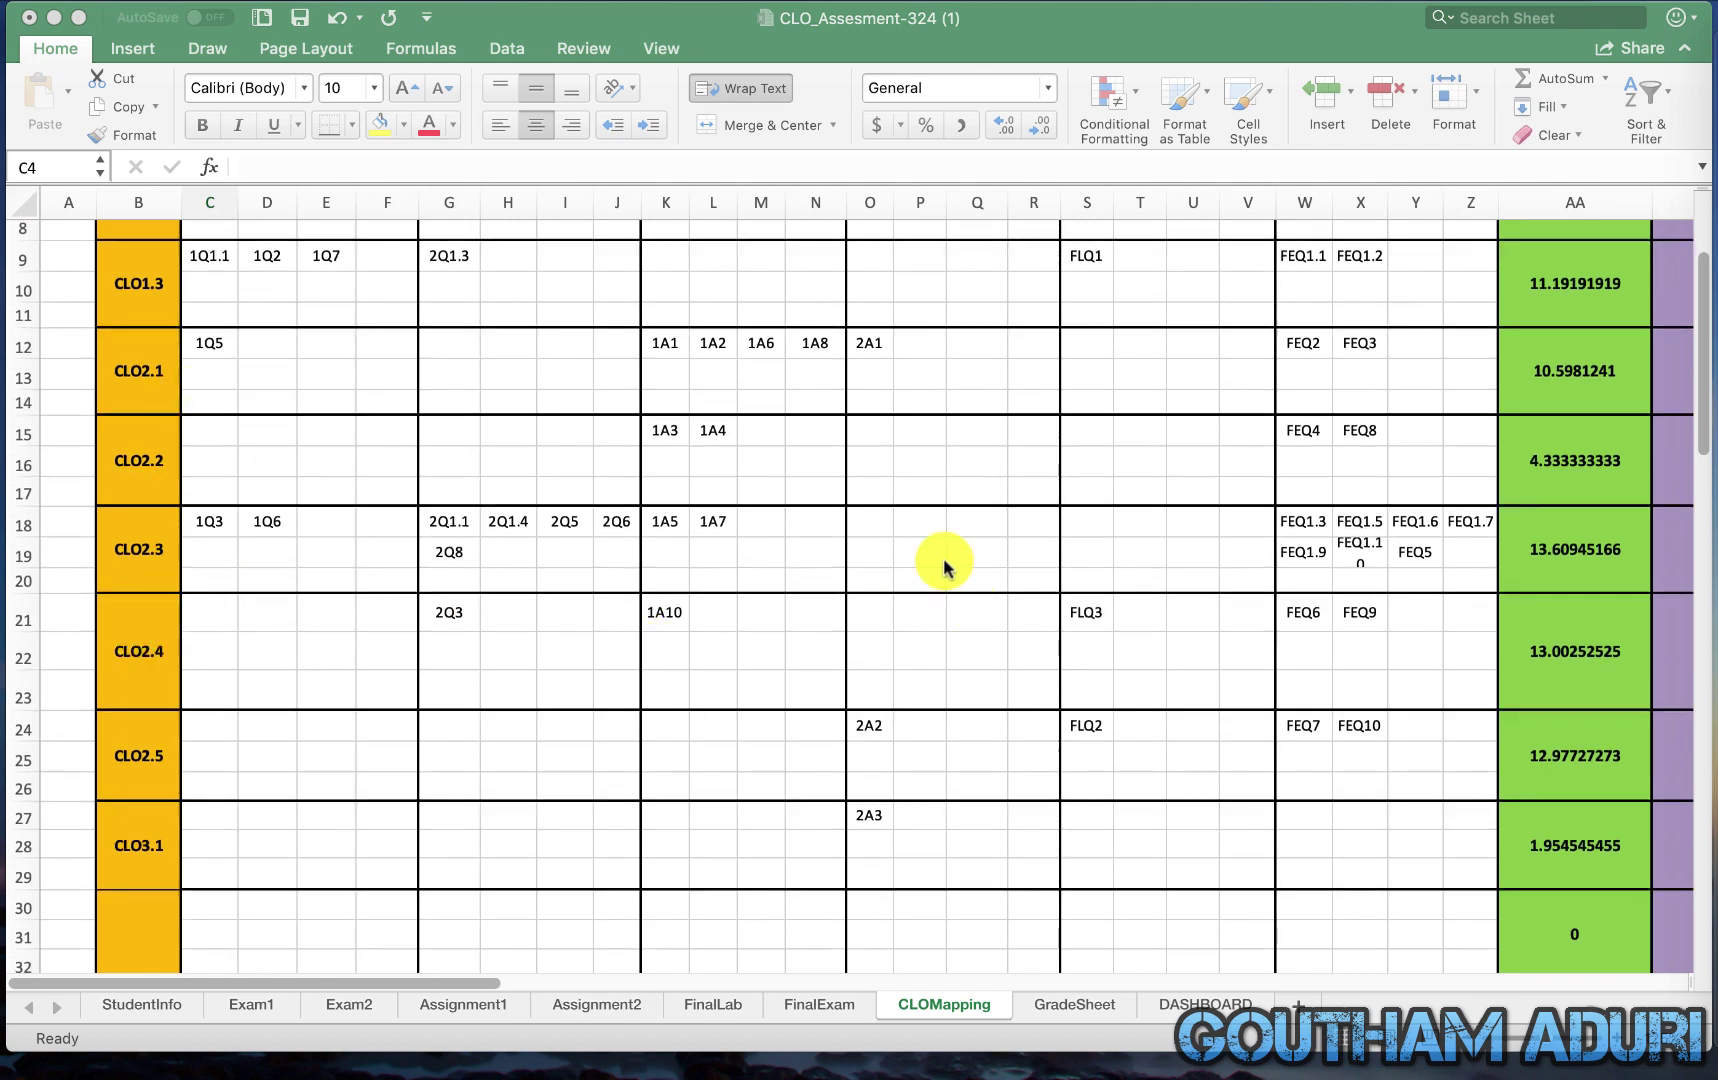
scroll(630, 482, "up", 5)
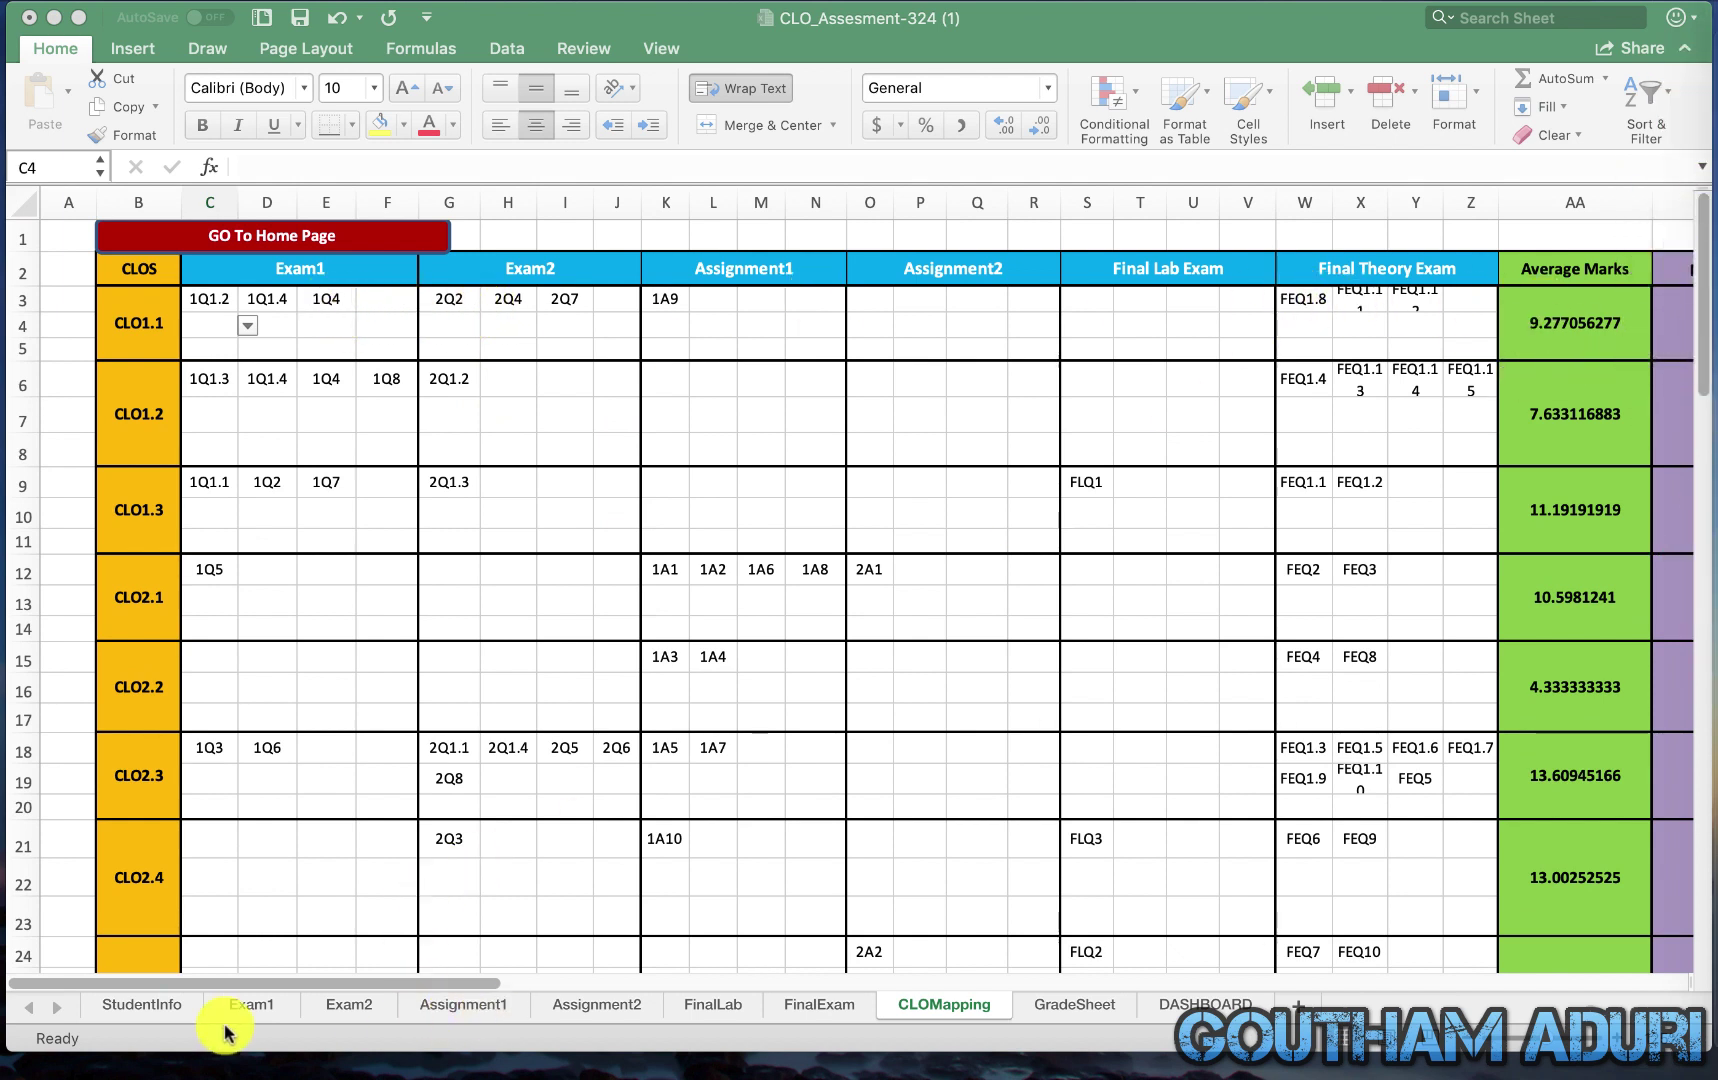
left_click(140, 1014)
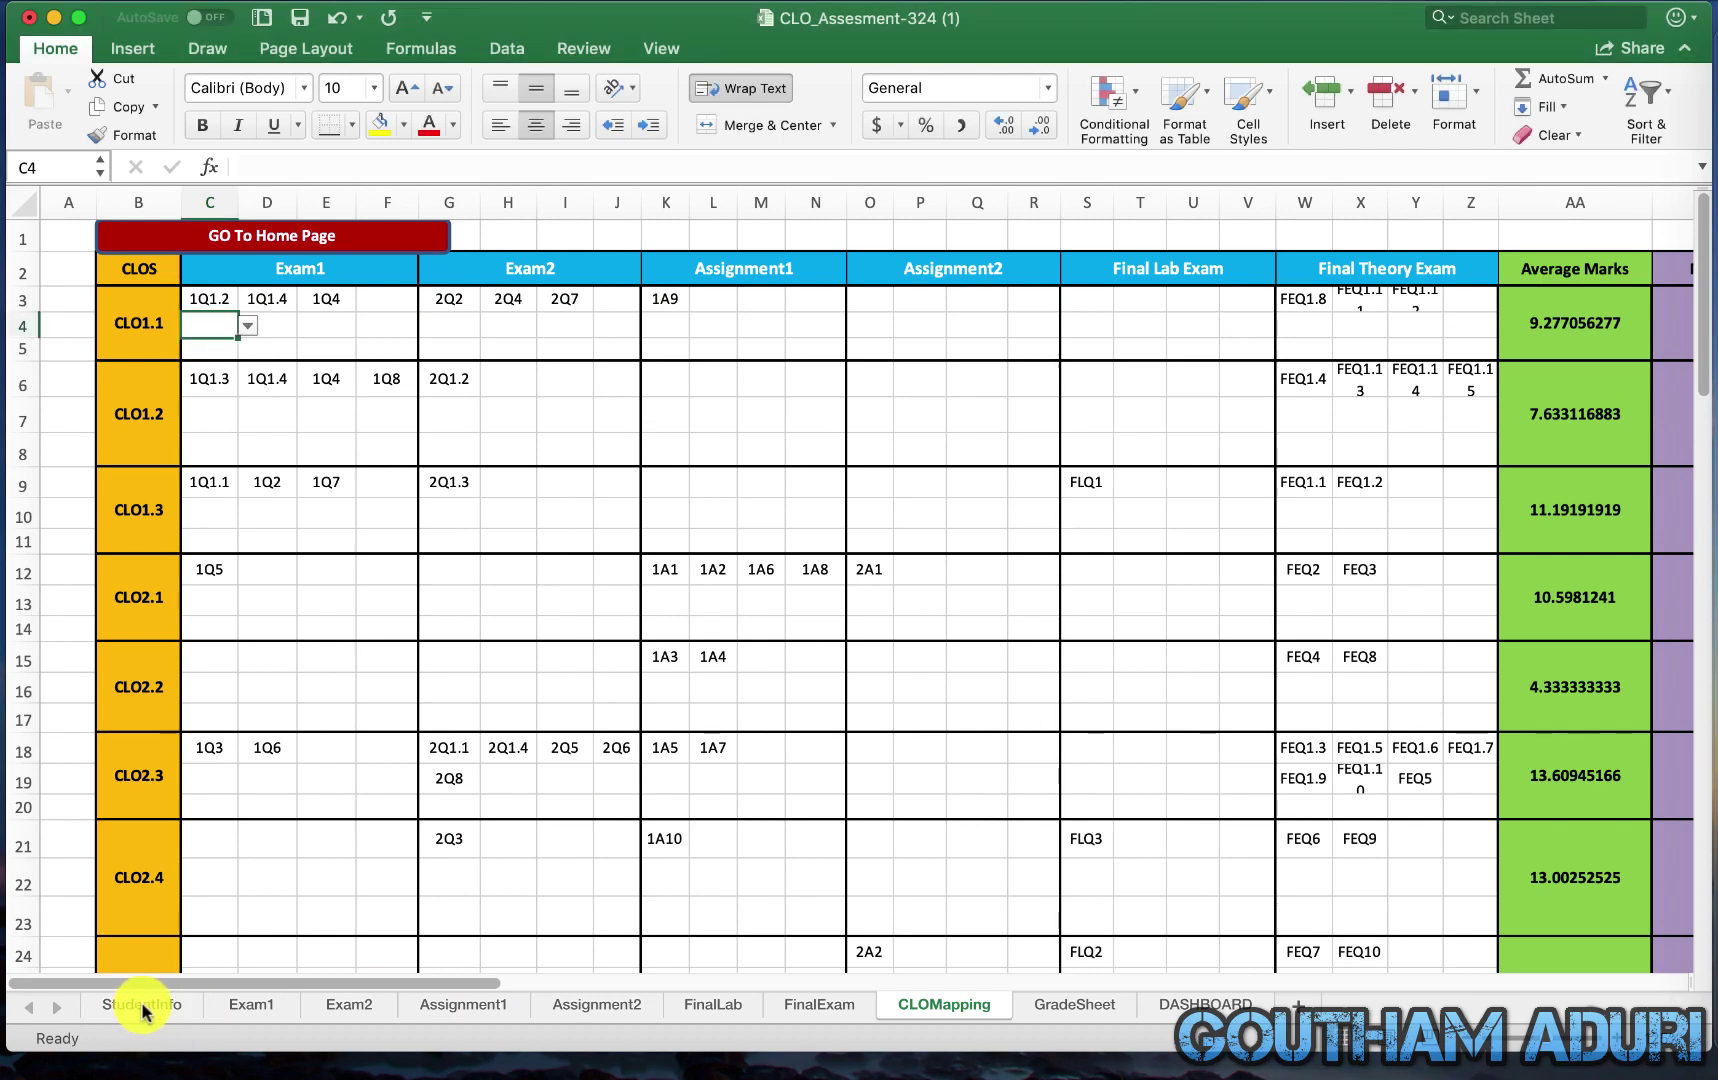
left_click(143, 1012)
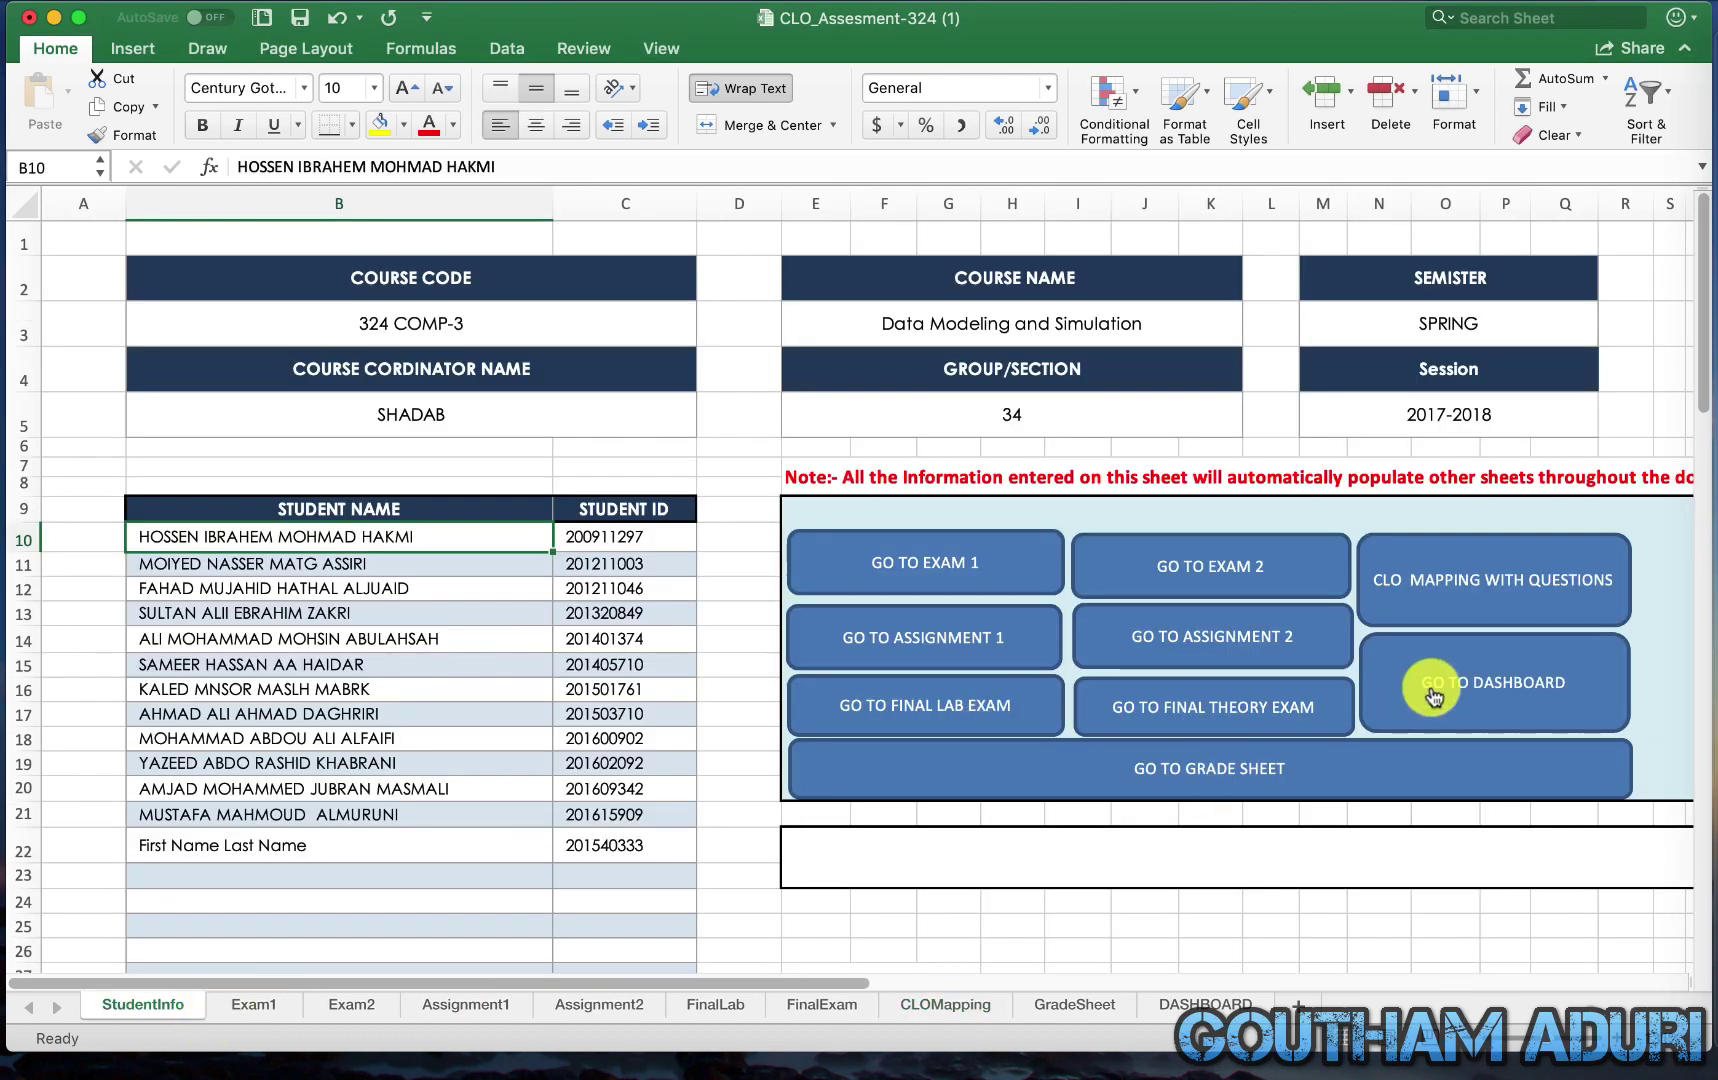
Open the DASHBOARD sheet and examine its charts of exam averages, totals, grade distribution and CLO averages, consulting the GradeSheet averages for comparison
left_click(1433, 690)
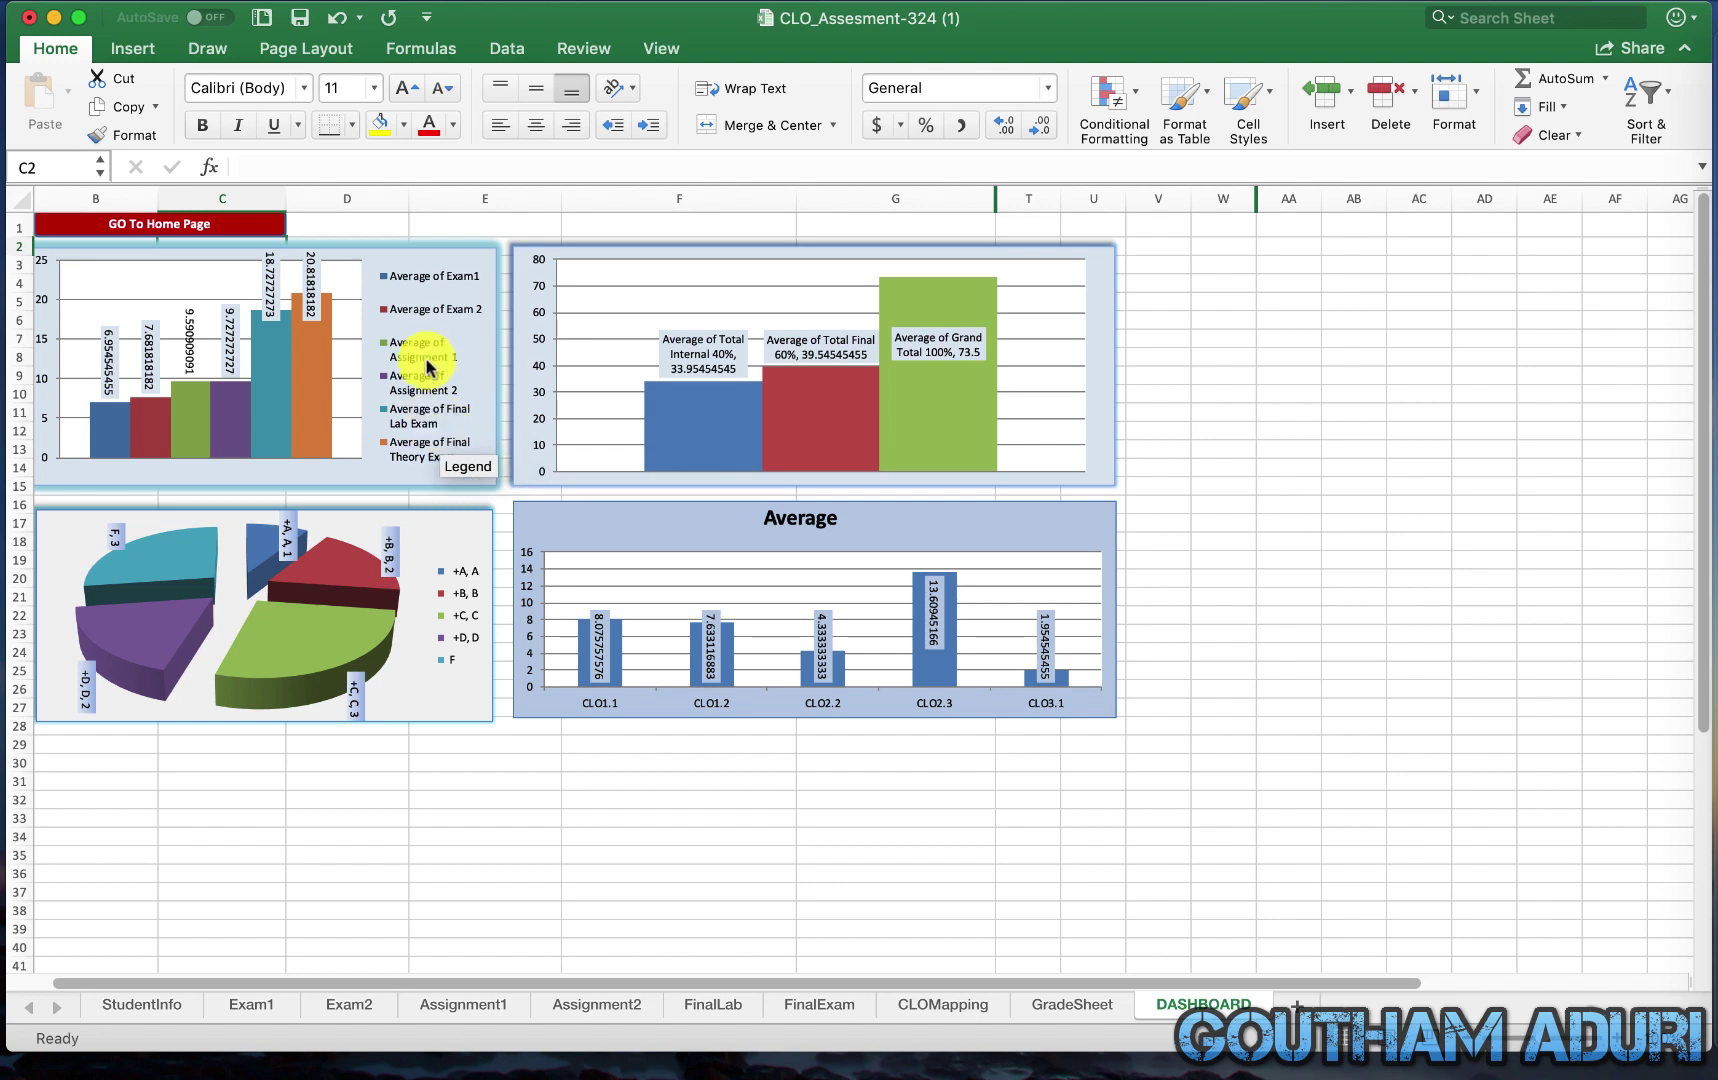
mouse_move(288, 347)
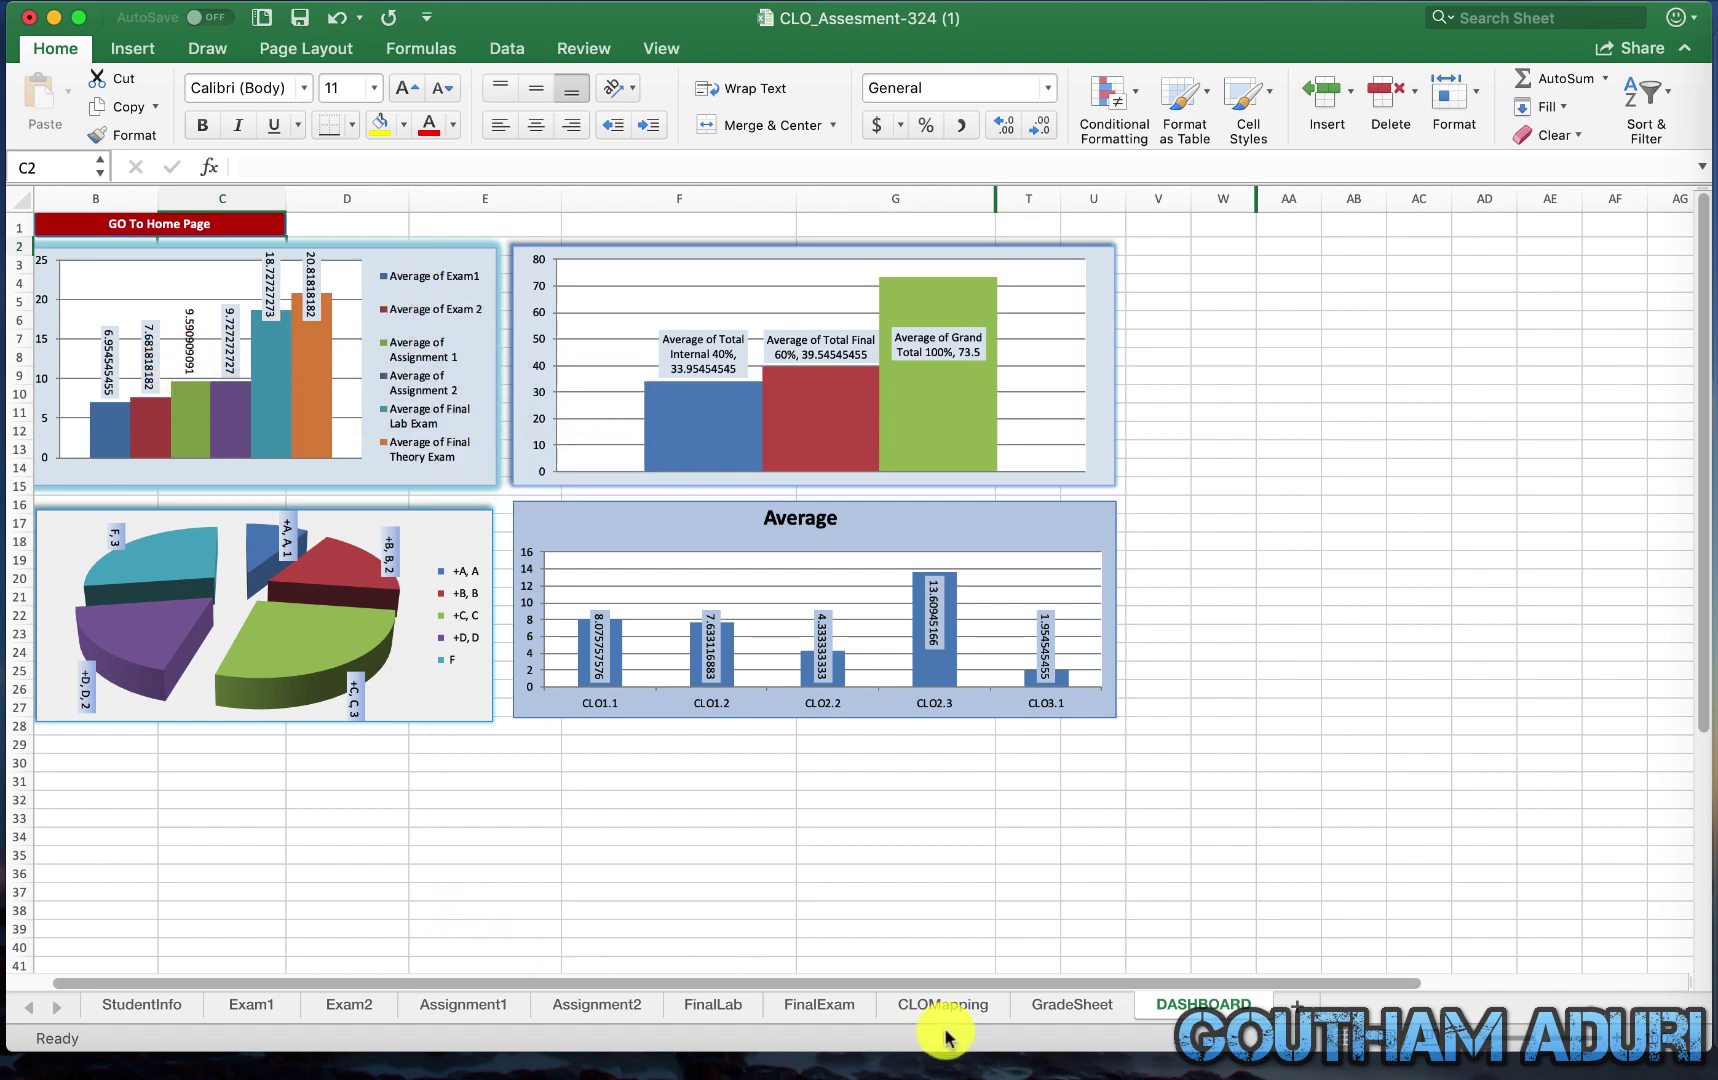
left_click(1078, 1006)
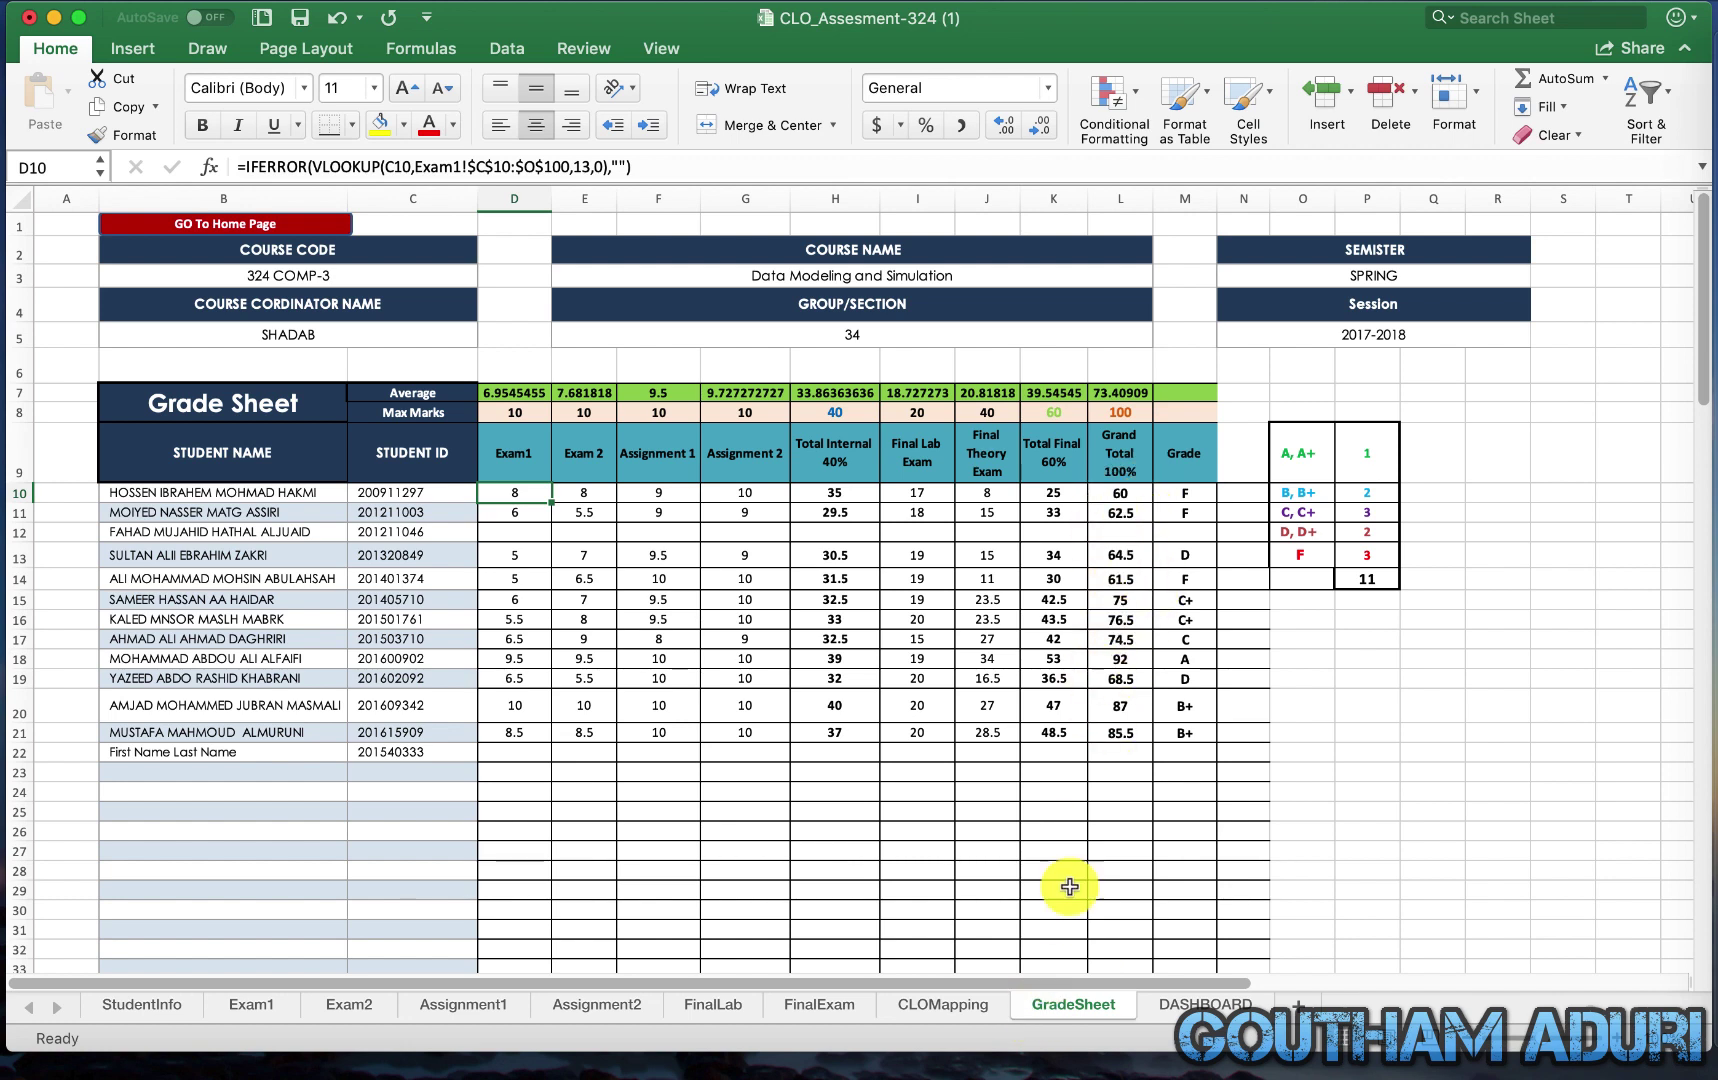
left_click(1203, 1003)
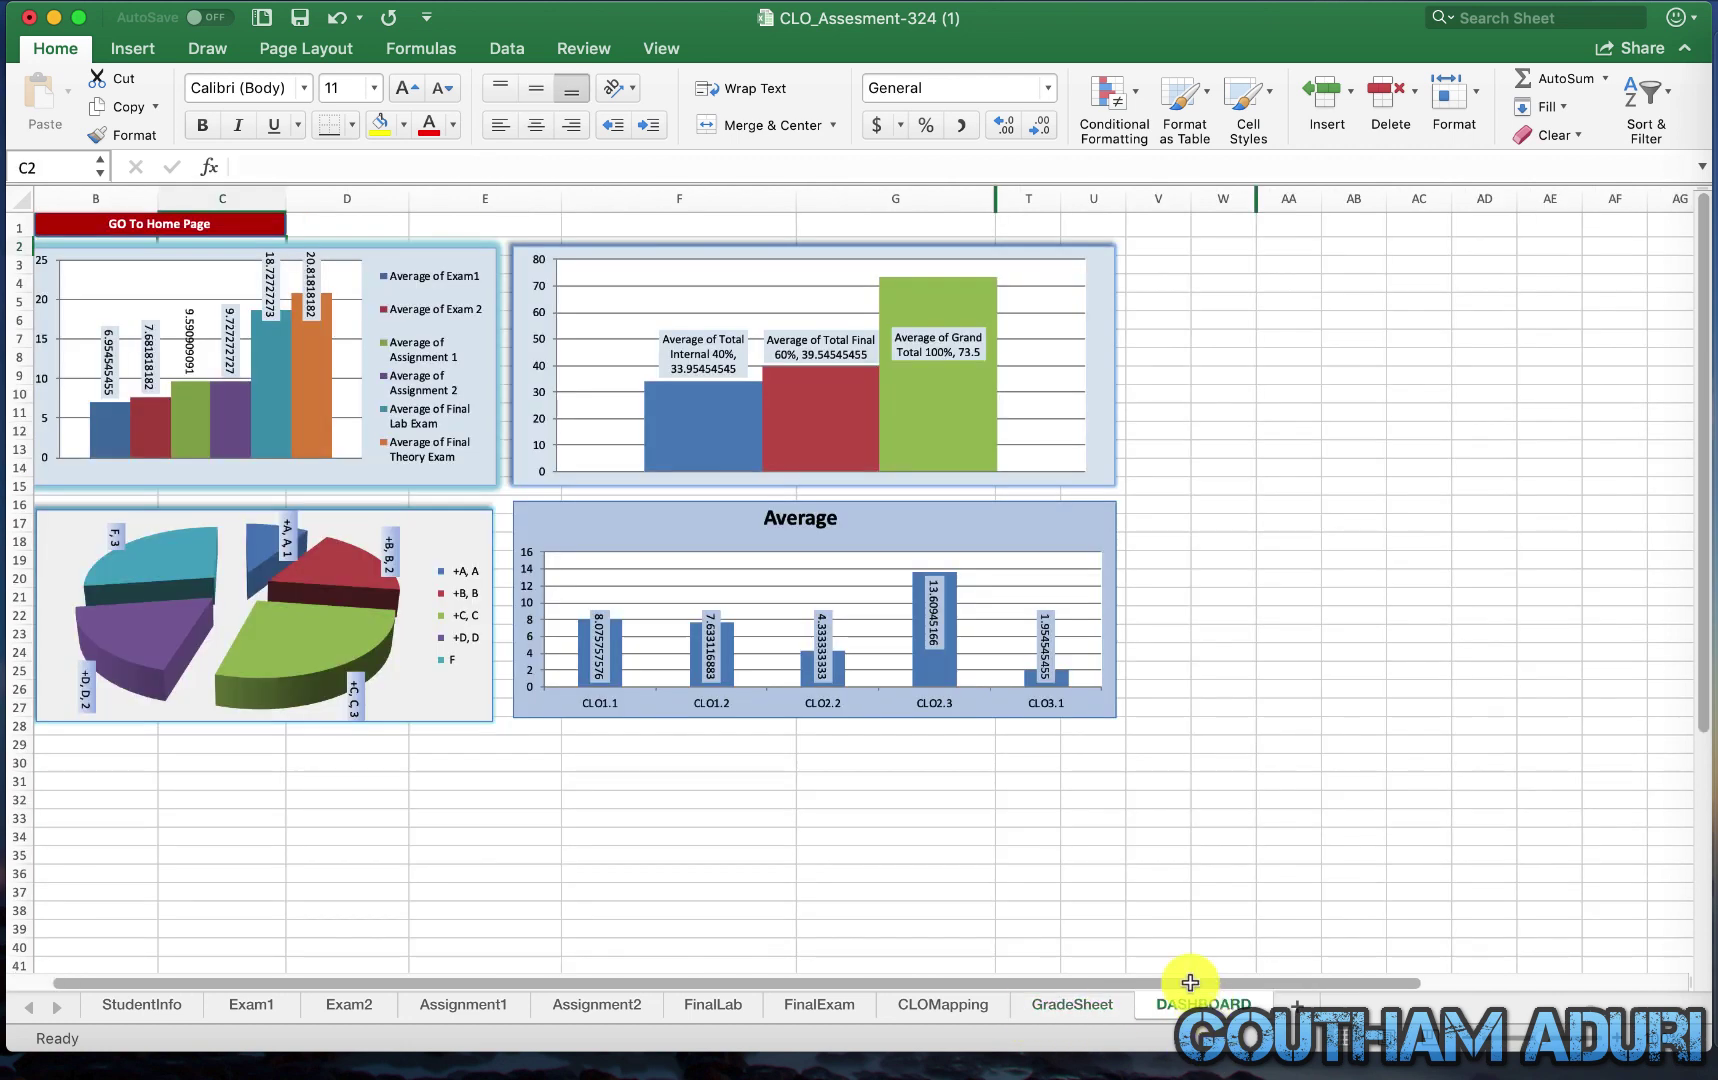
mouse_move(268, 355)
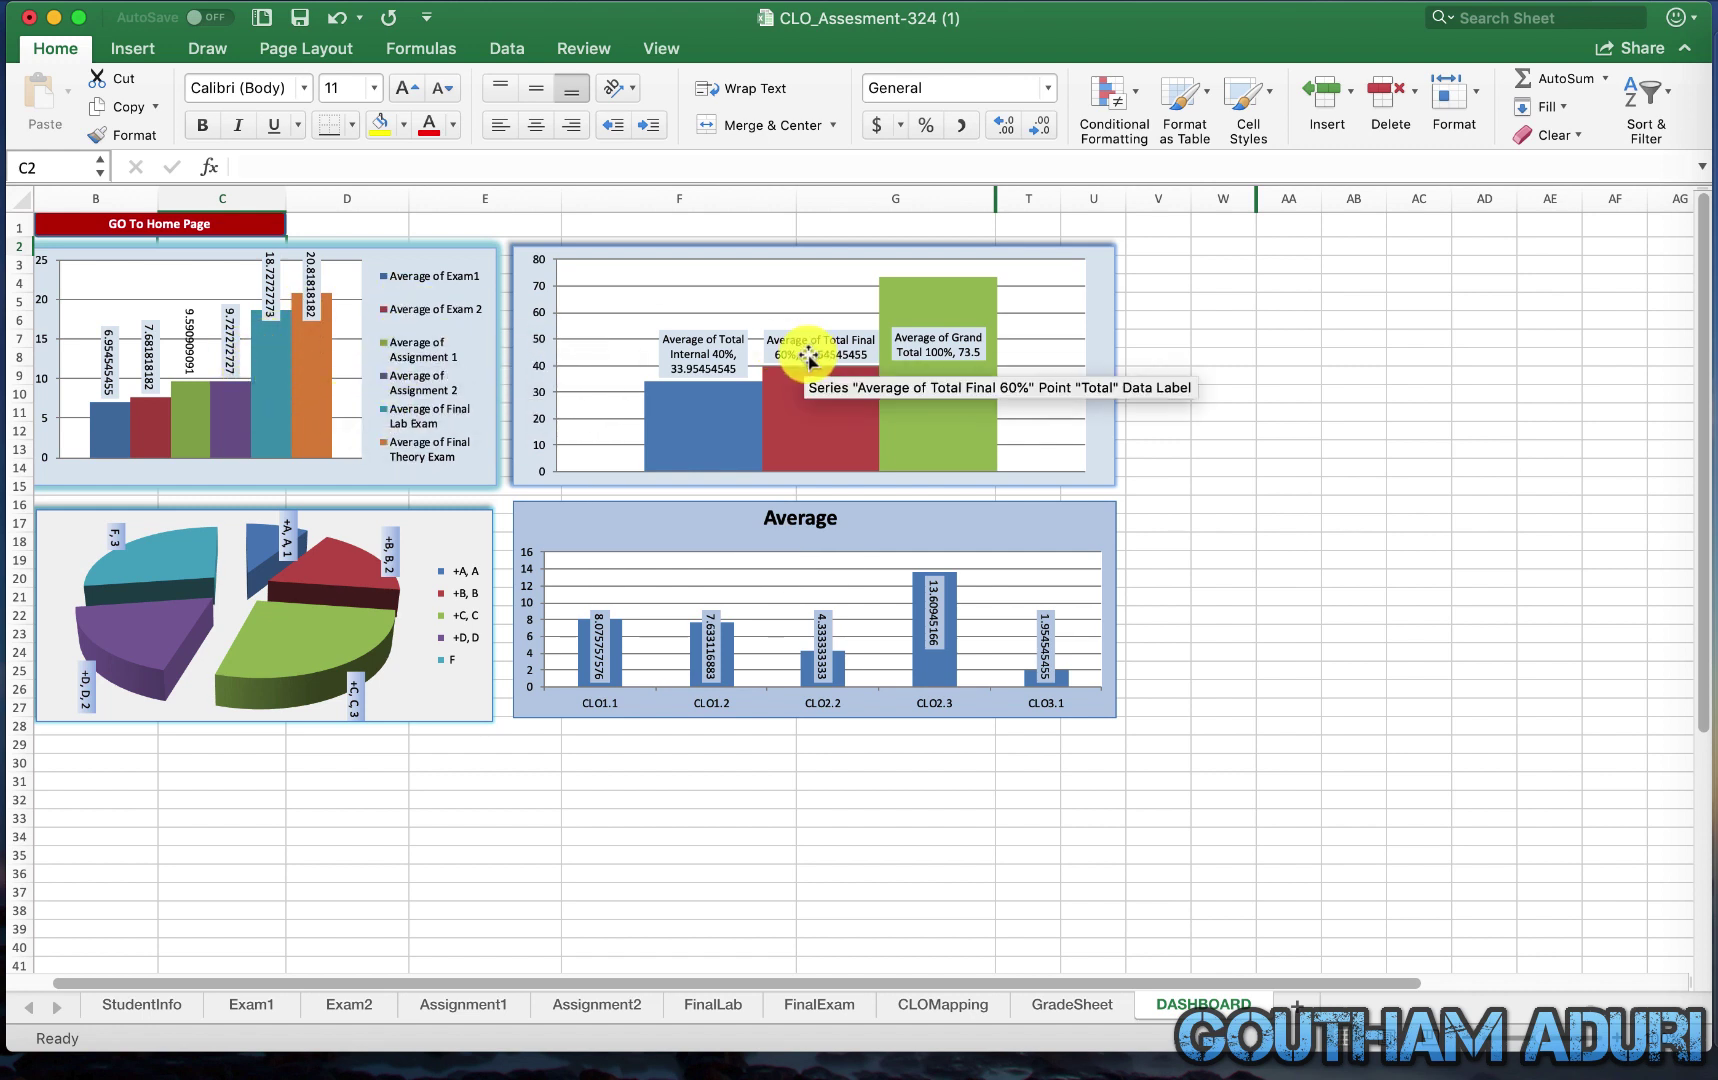
mouse_move(706, 380)
mouse_move(798, 372)
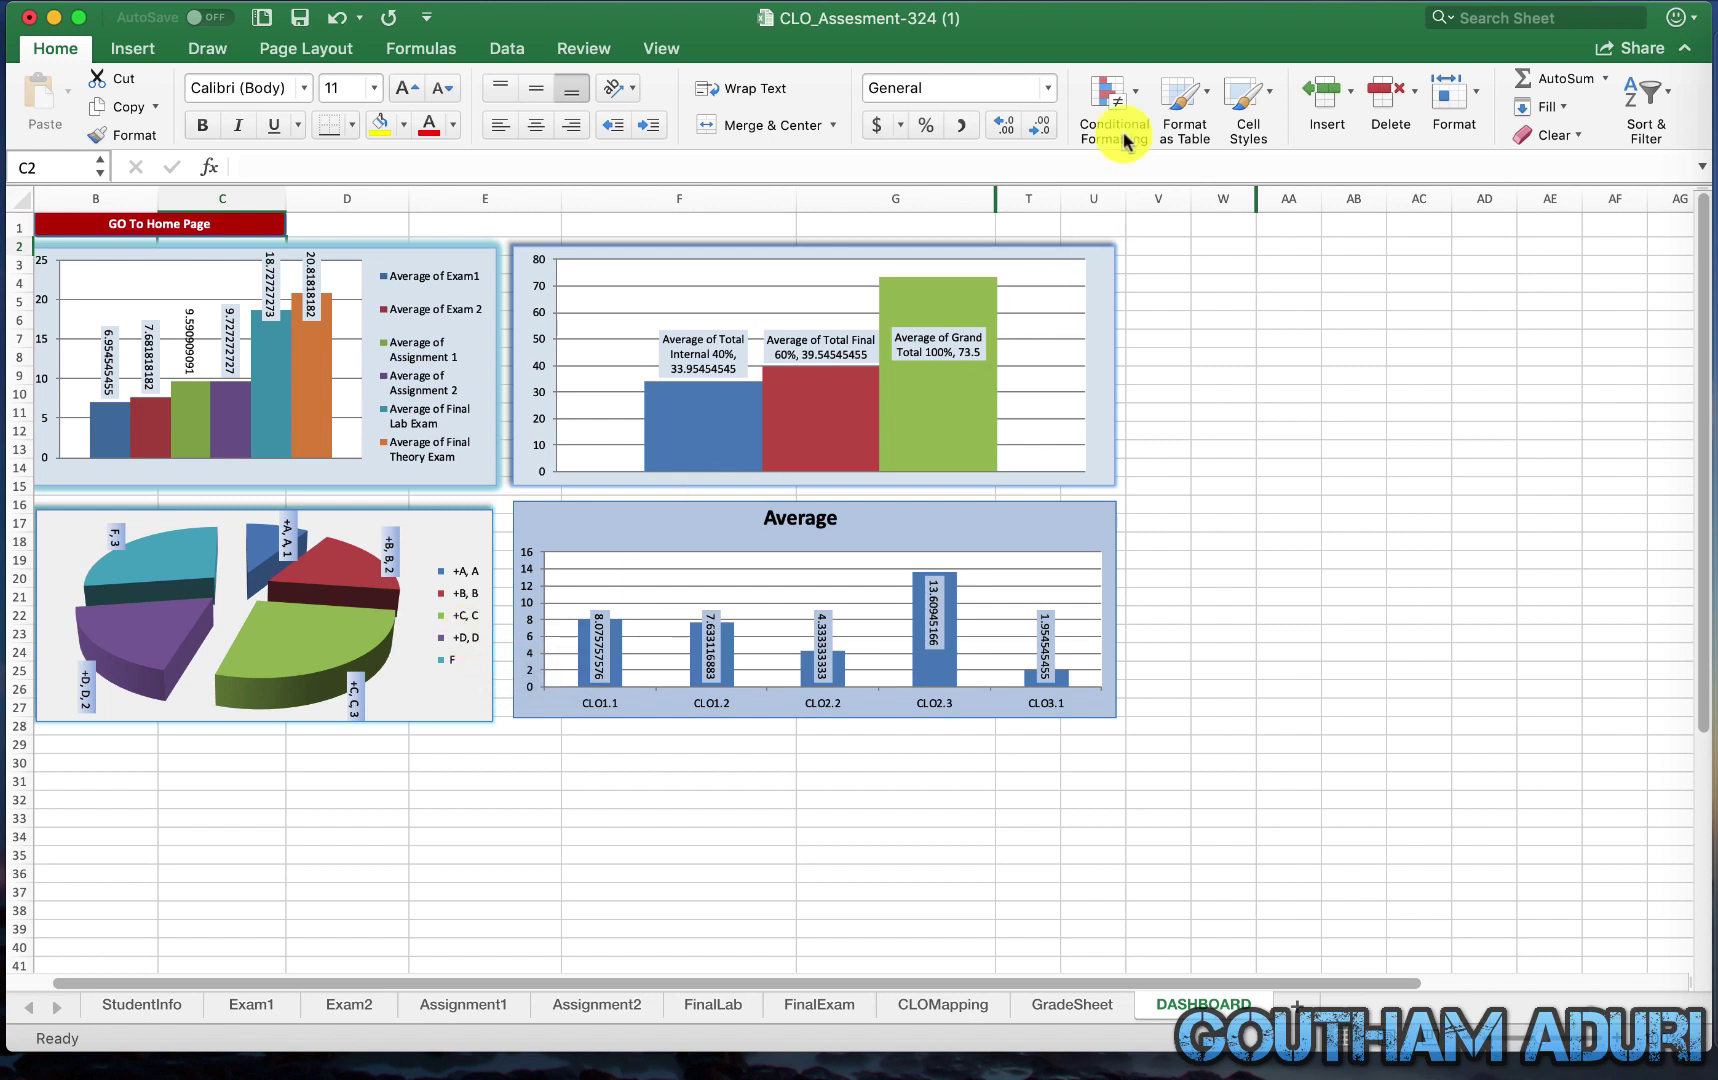
left_click(905, 5)
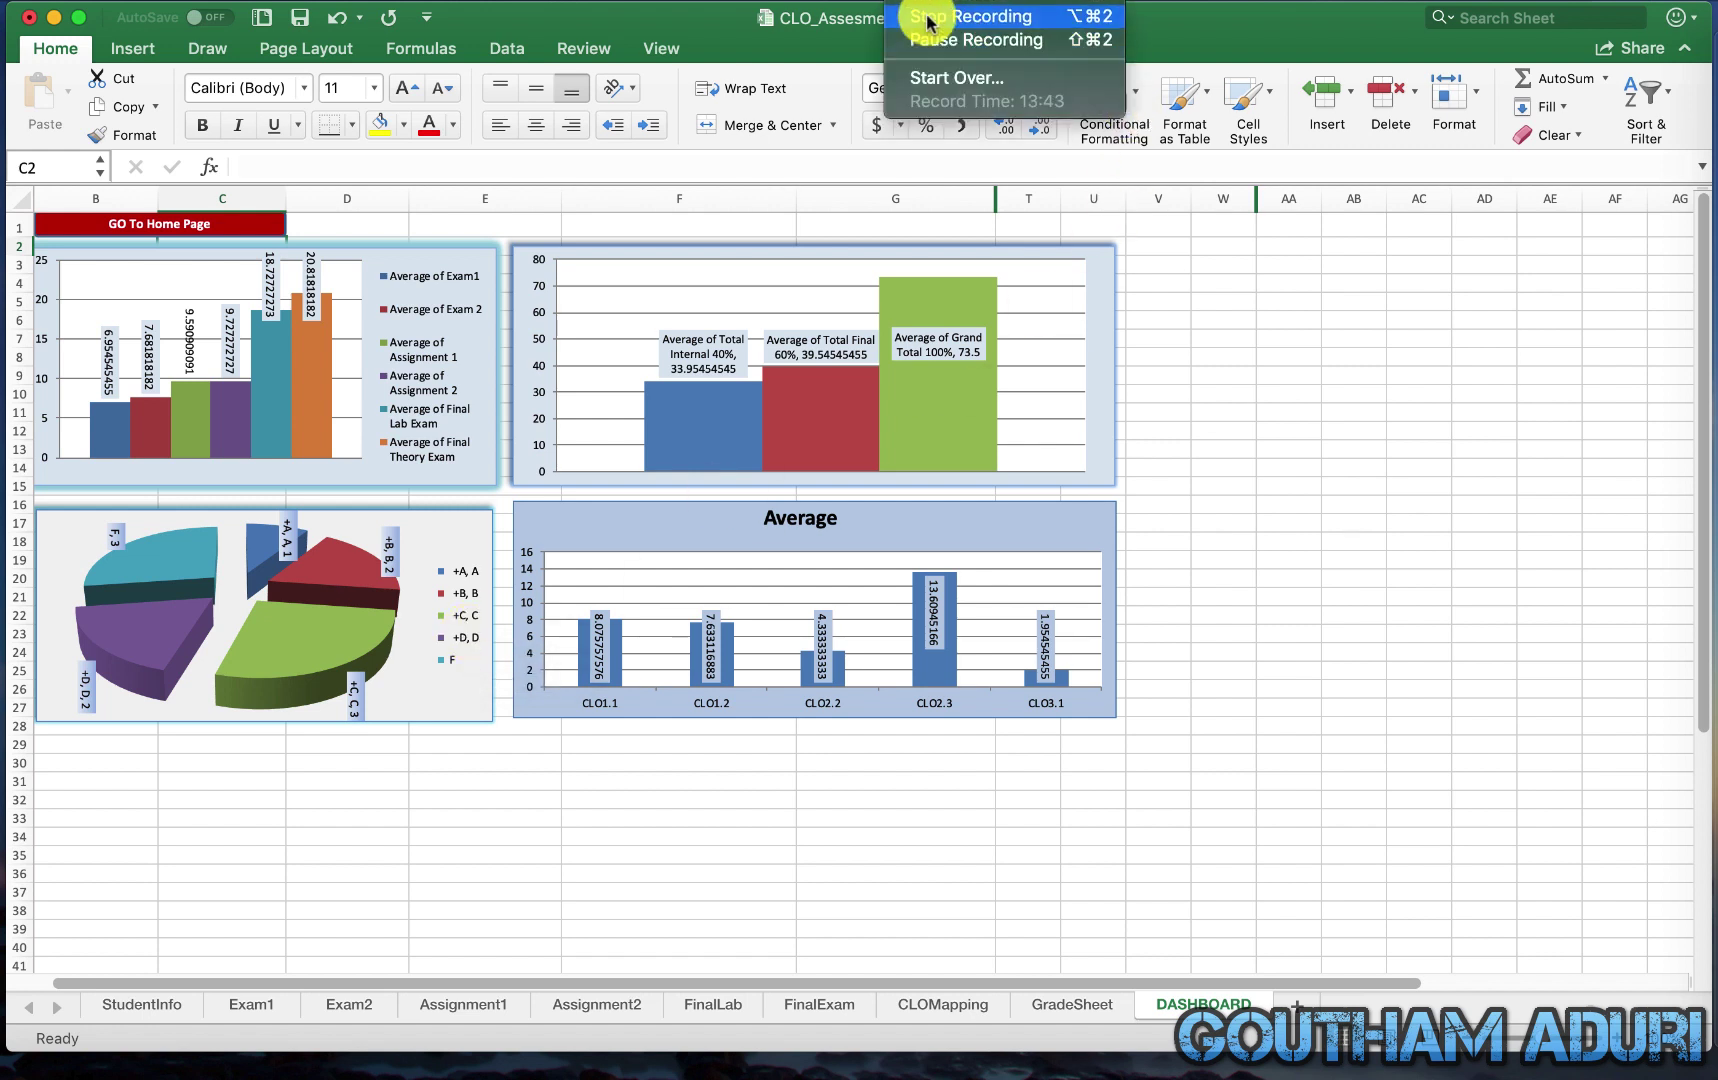